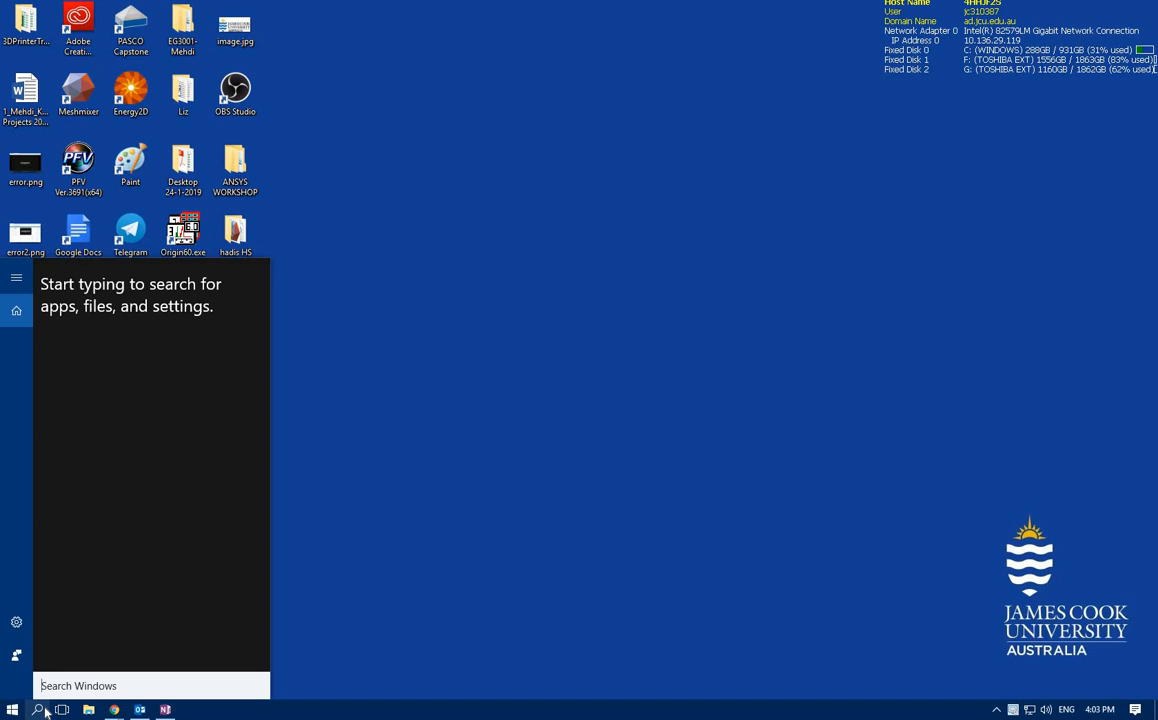
- Launch ANSYS Workbench and add a Static Structural analysis system to the project schematic
text(wor)
click(146, 341)
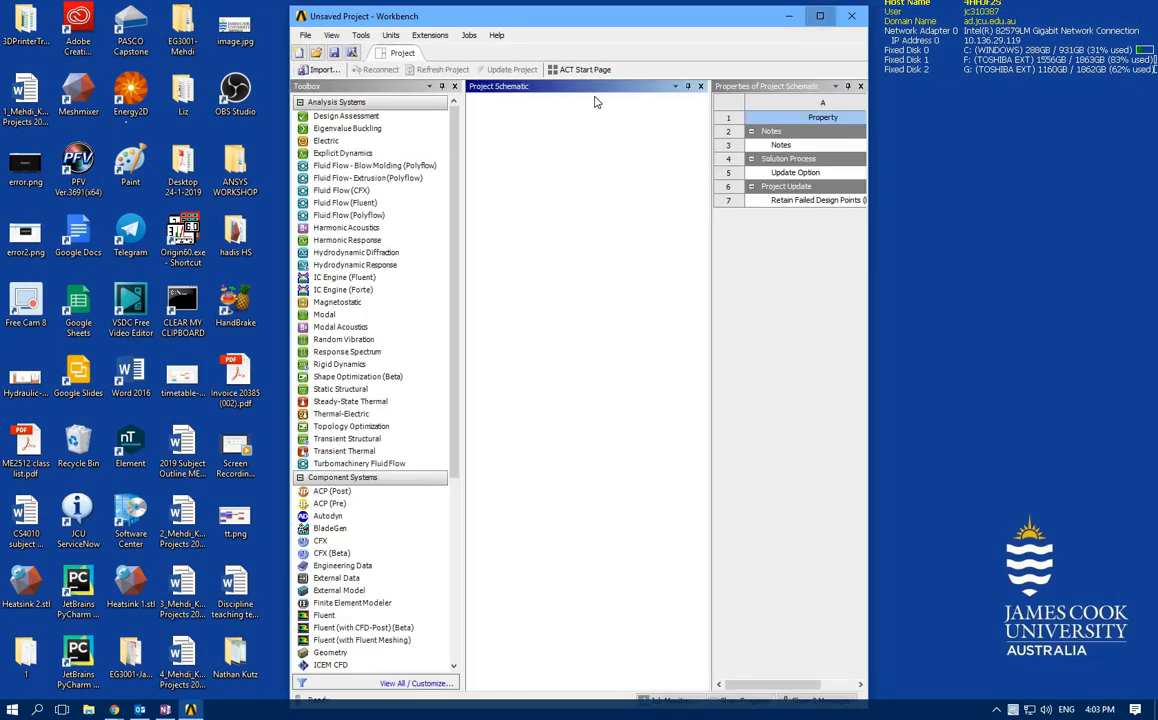
click(742, 14)
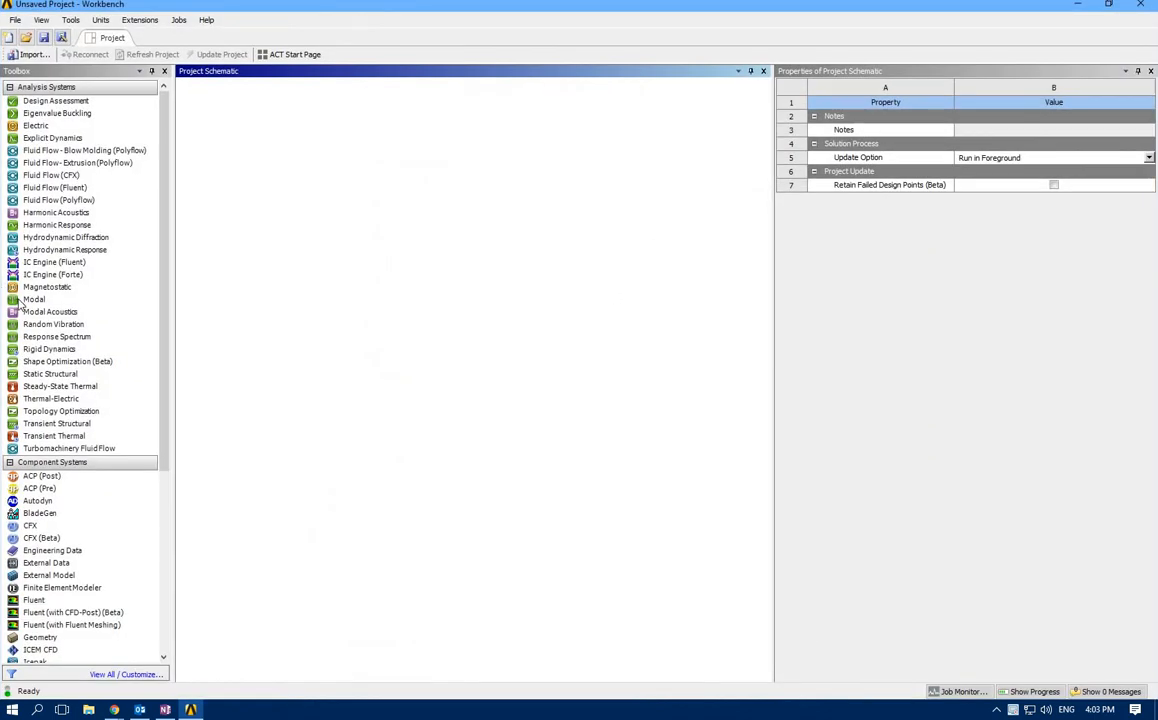
double_click(66, 377)
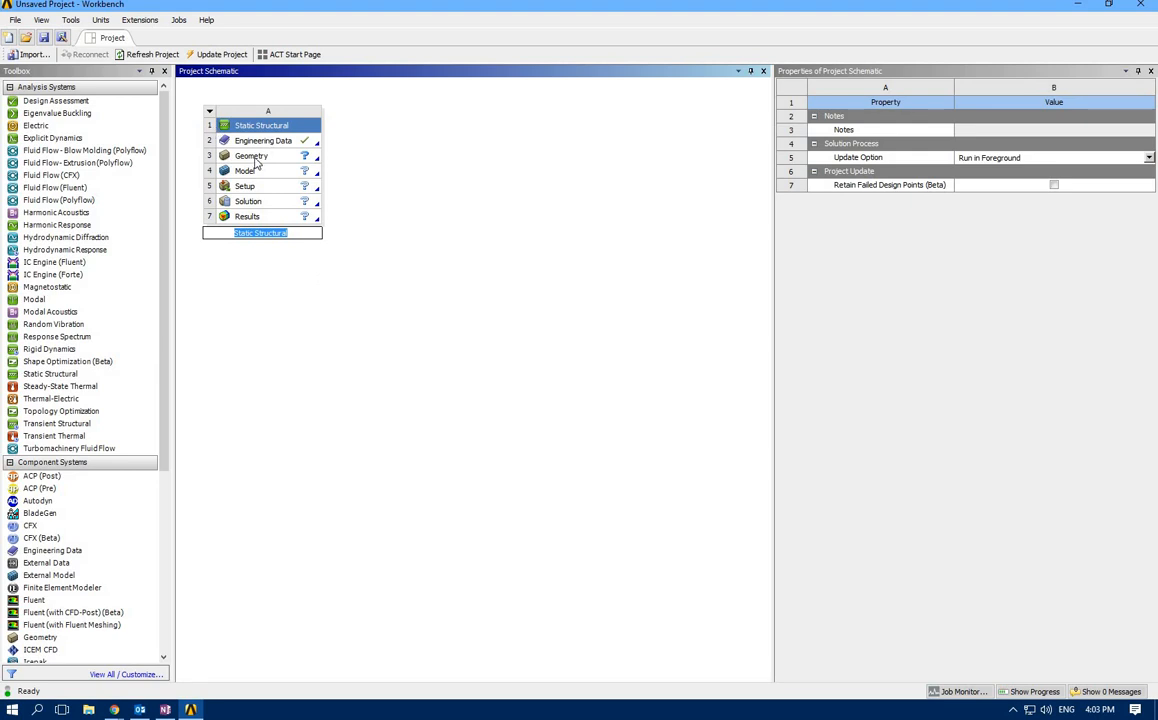
- Open the Static Structural system's geometry in SpaceClaim and enable Line Bodies in its basic geometry options
click(256, 160)
double_click(256, 160)
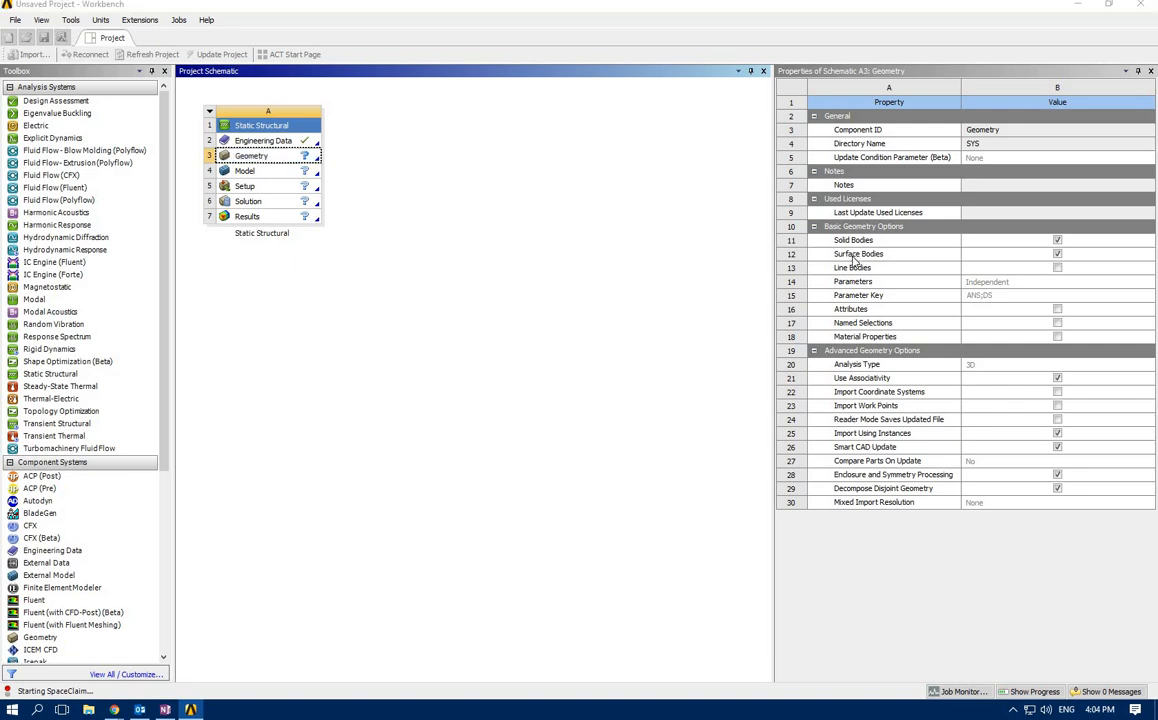
click(1058, 269)
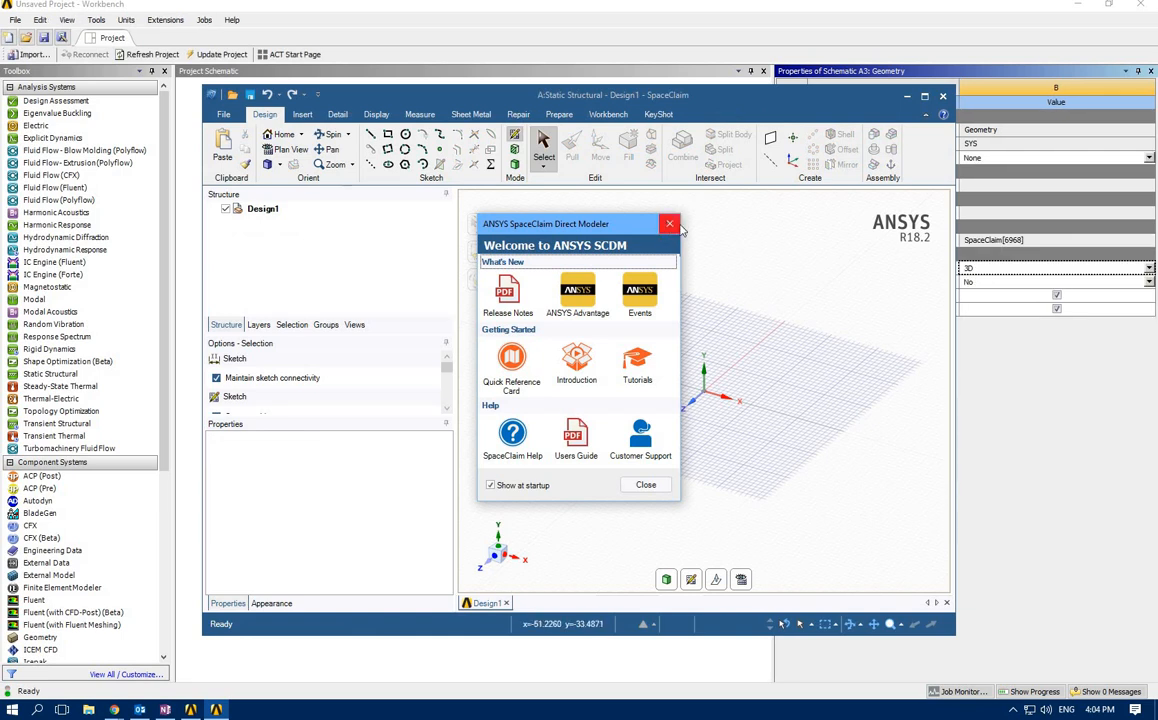
click(669, 223)
click(924, 96)
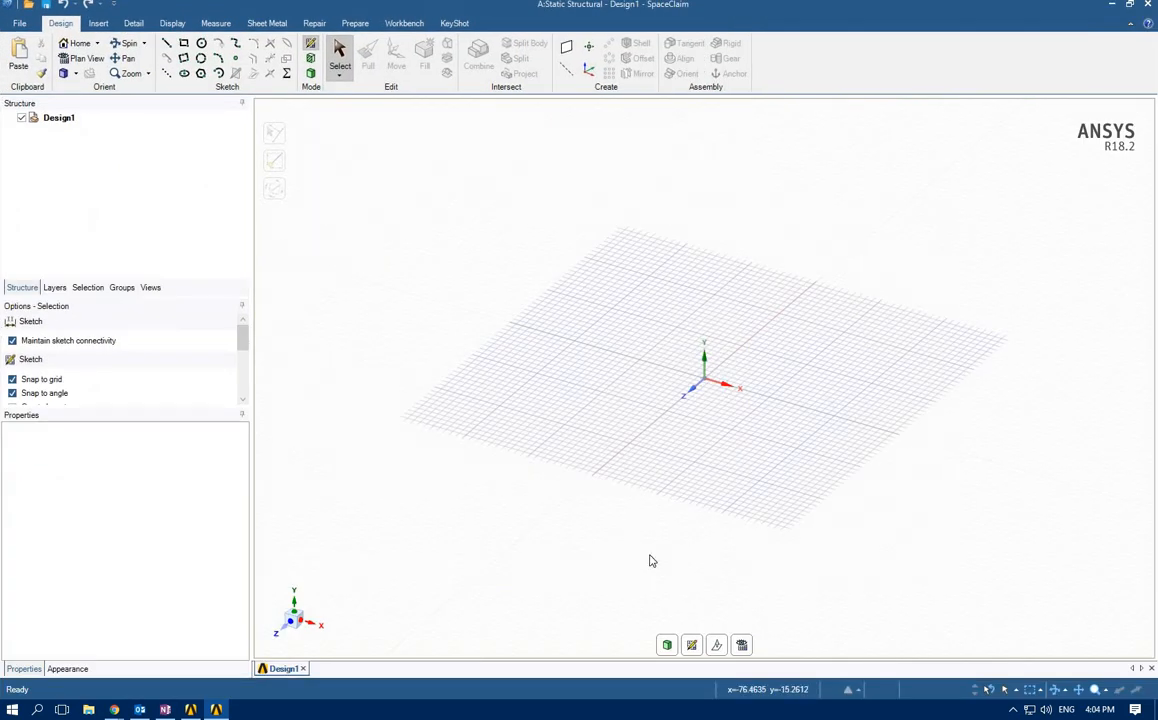
- Place the sketch grid on the vertical XY plane and show it in plan view
click(692, 647)
click(765, 350)
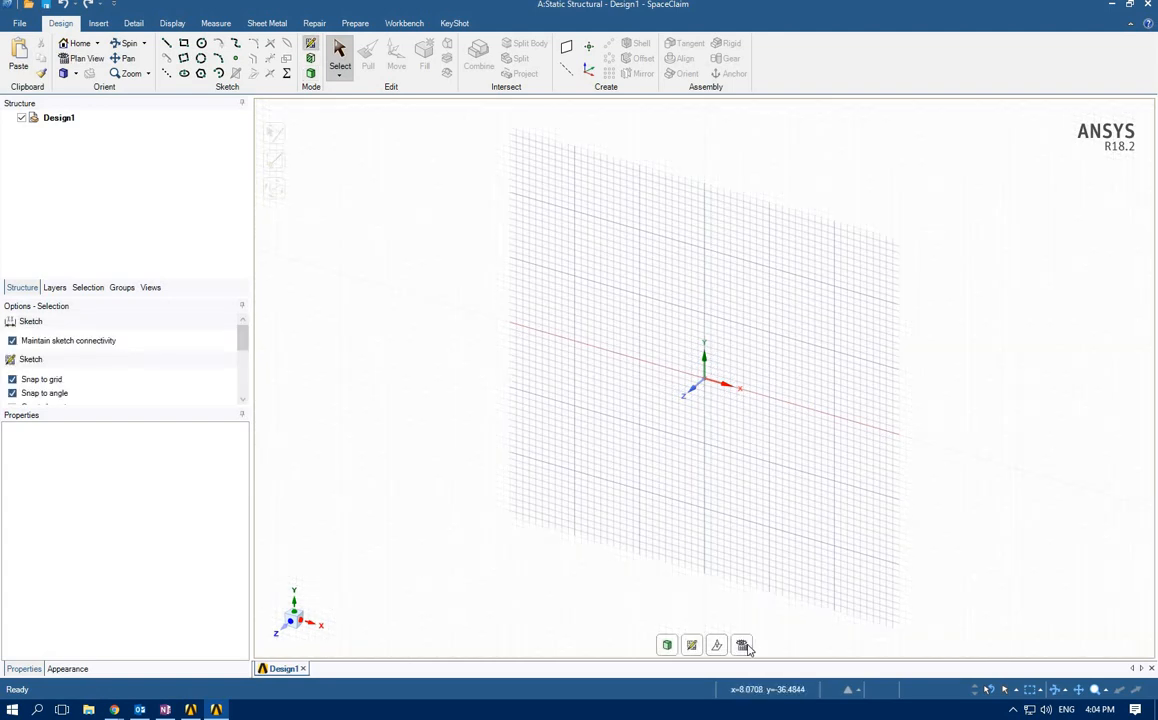
click(742, 645)
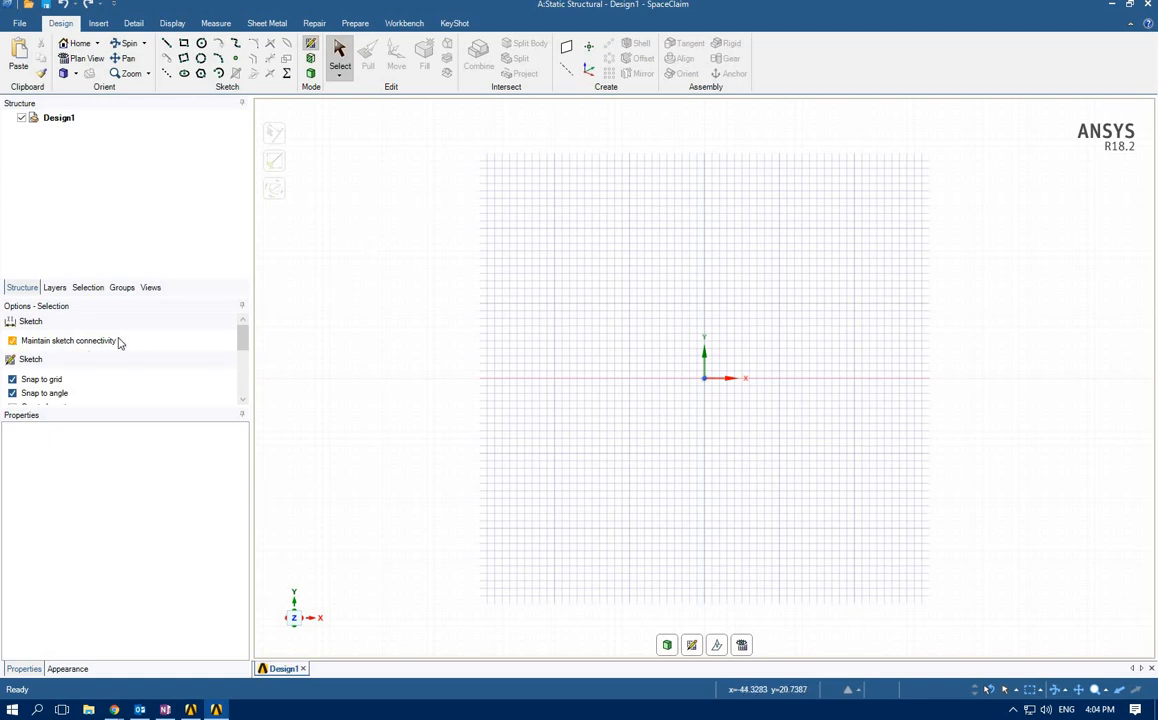
- Enable Create layout curves in the sketch options
scroll(208, 336, down, 1)
scroll(430, 308, down, 1)
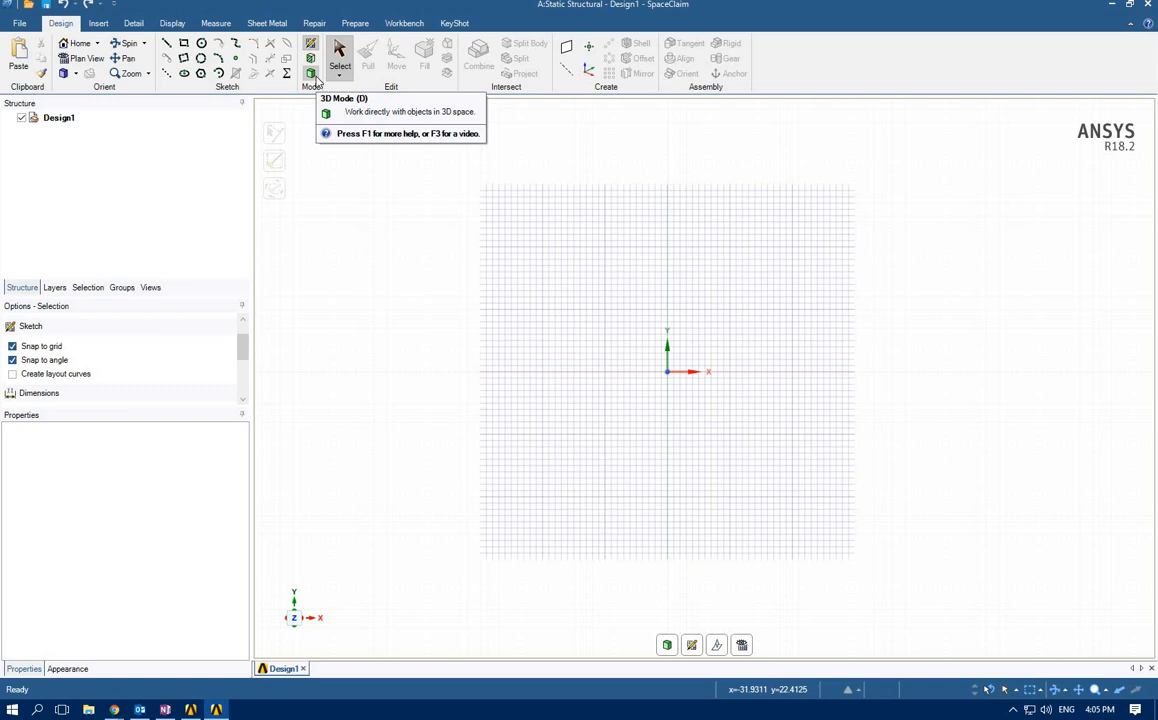
click(13, 375)
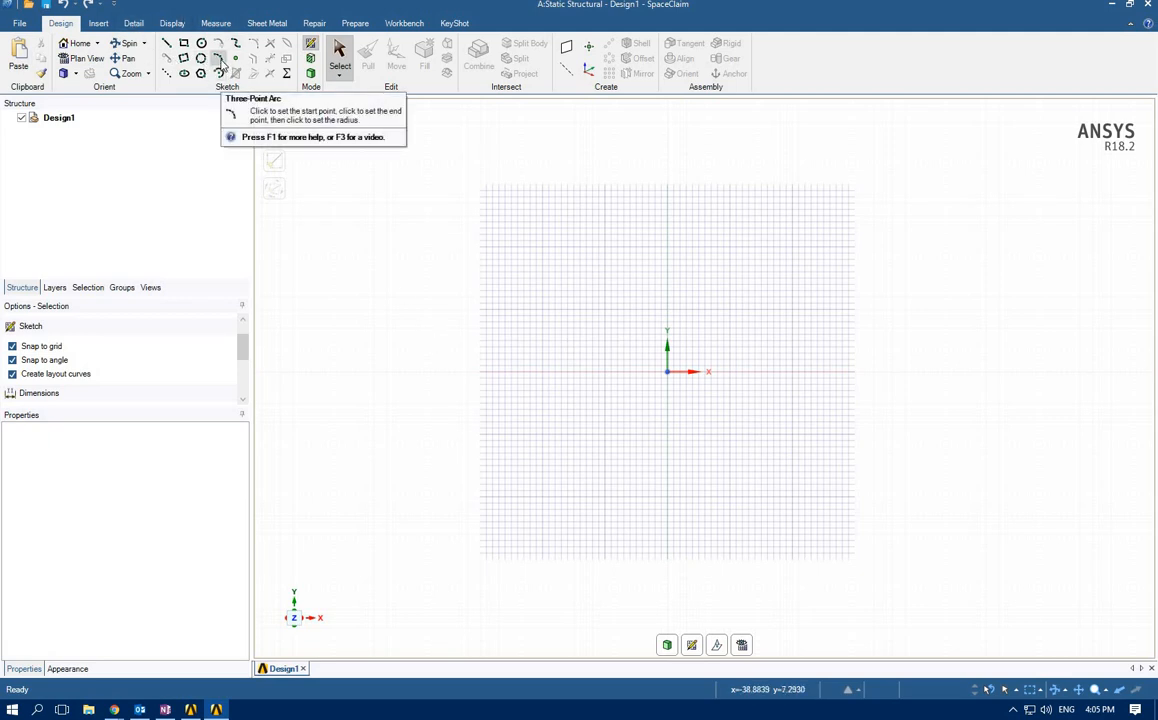
- Set the document's length units to meters and the minor grid spacing to 0.01 m
click(18, 24)
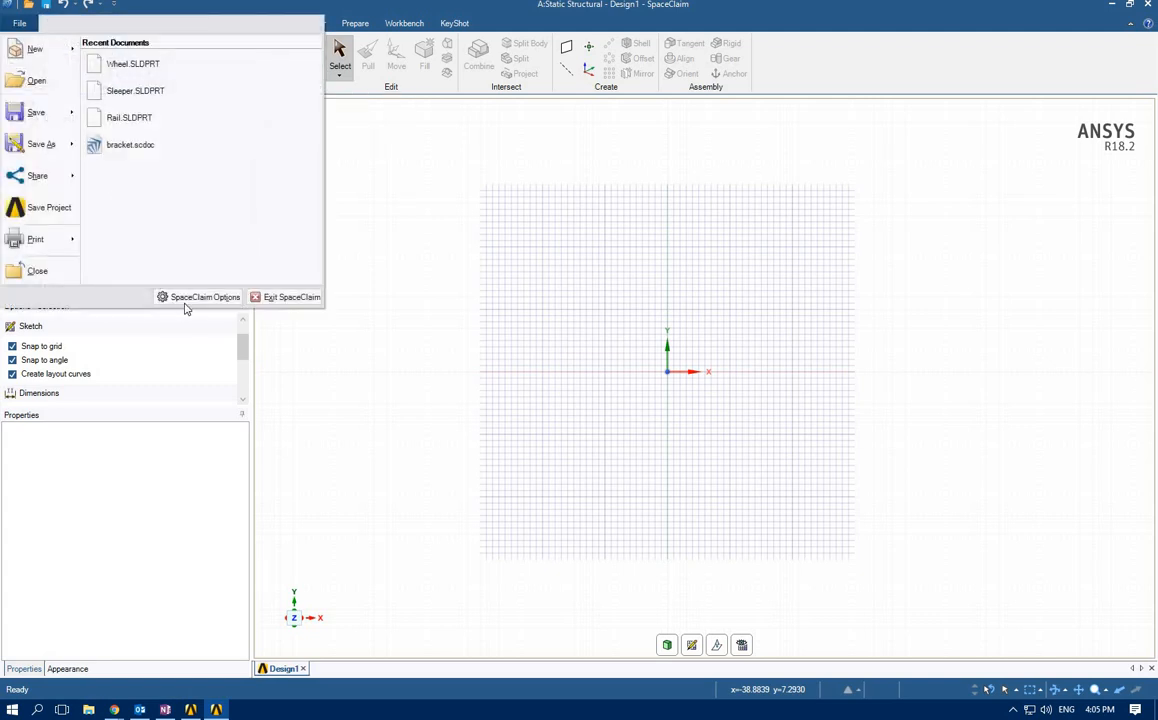
click(196, 298)
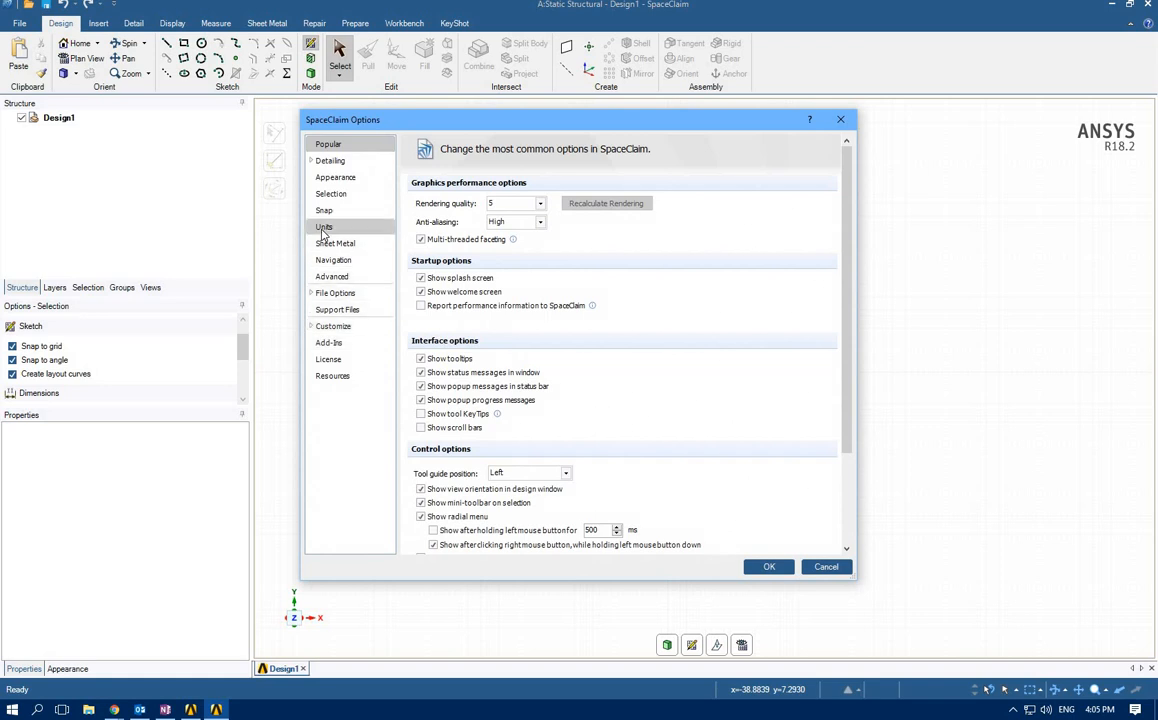
click(324, 226)
click(560, 253)
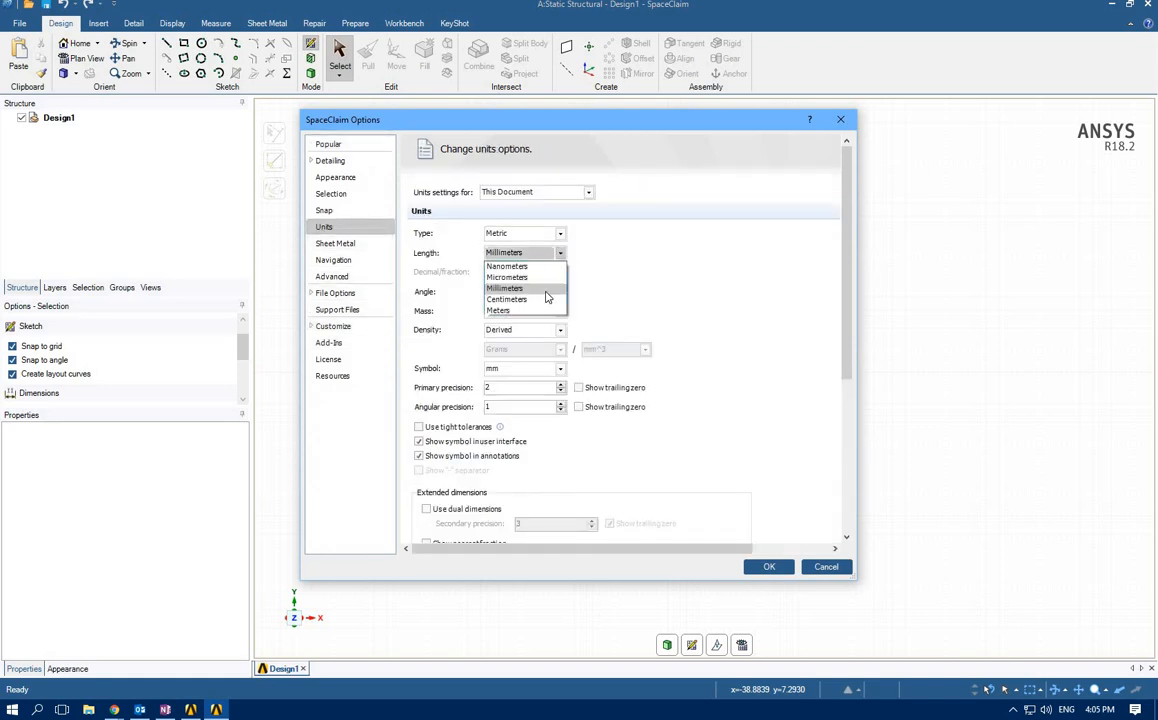
key(Return)
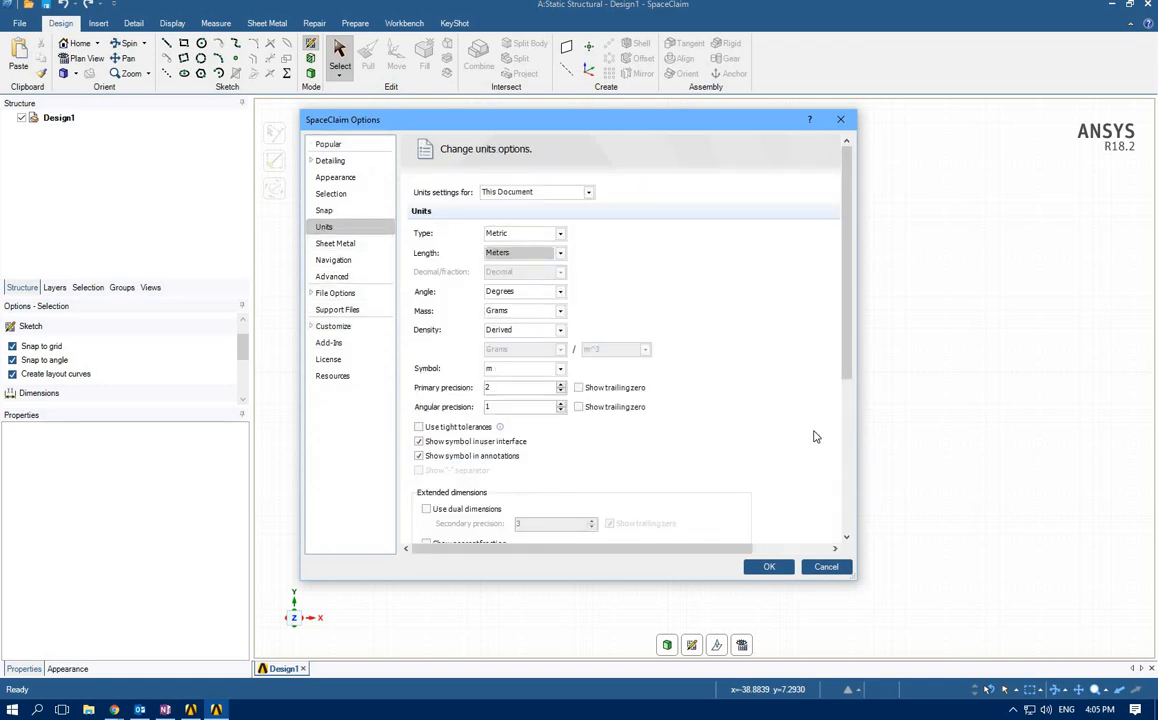
scroll(815, 437, down, 5)
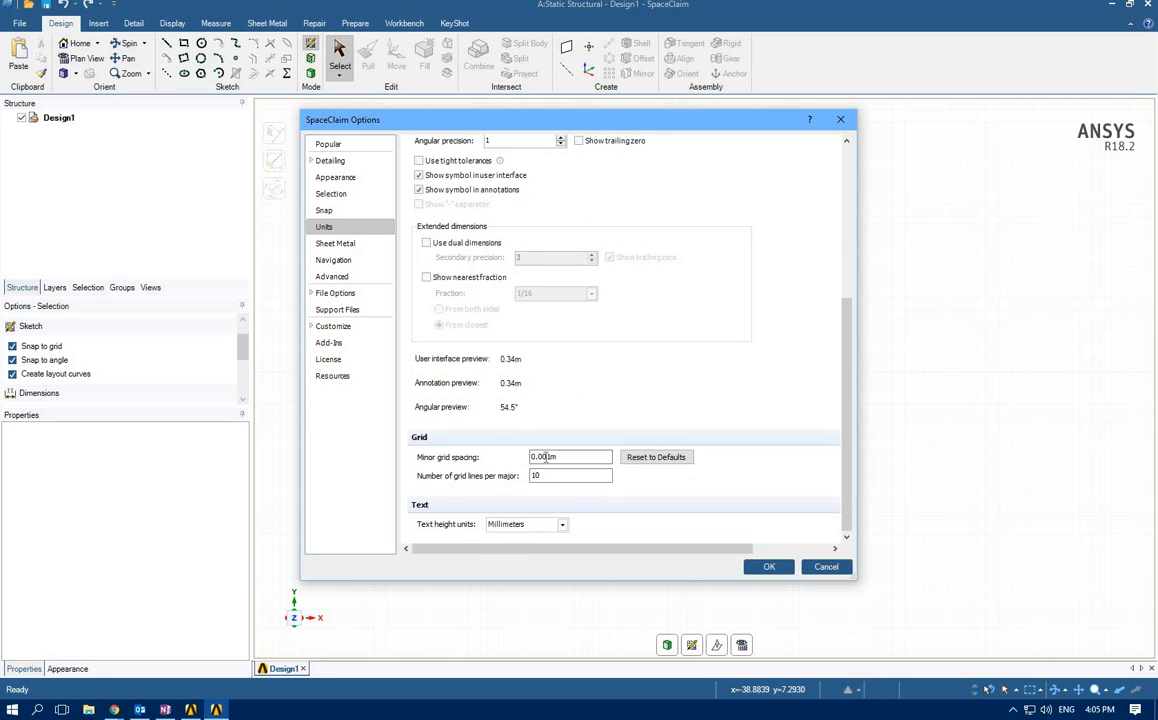
click(543, 457)
key(BackSpace)
click(783, 567)
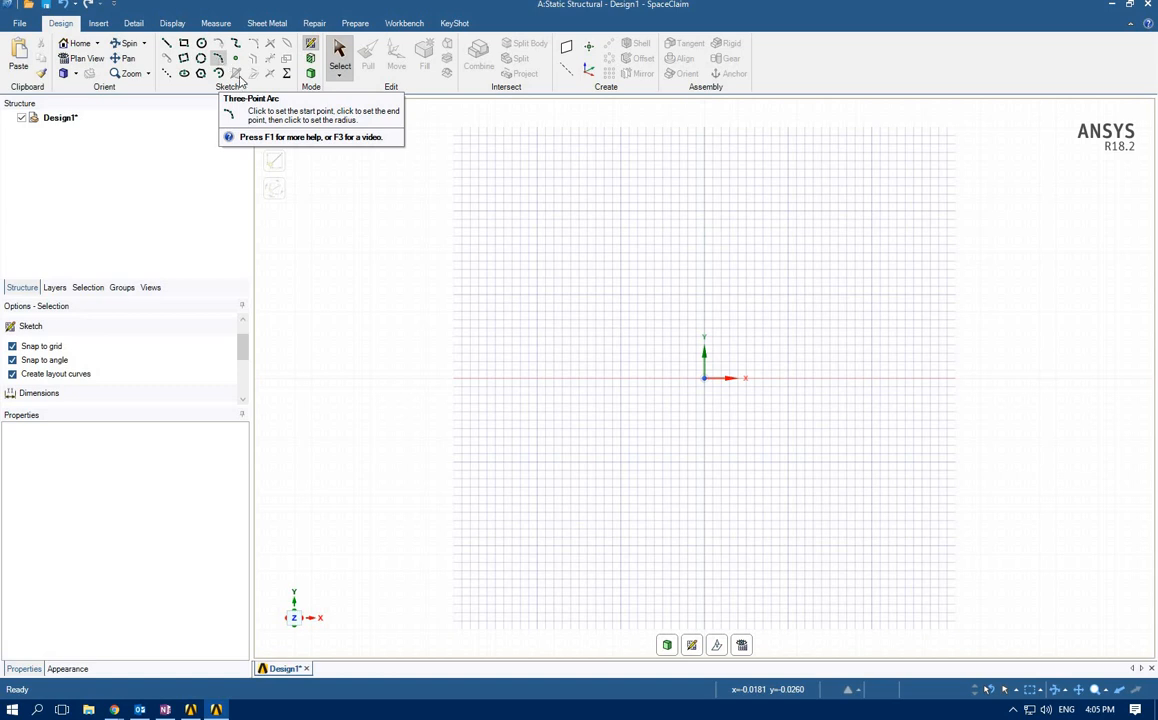
- Draw a three-point arc from the origin spanning 12 m along the X axis, with an 8 m radius bulging upward
click(218, 58)
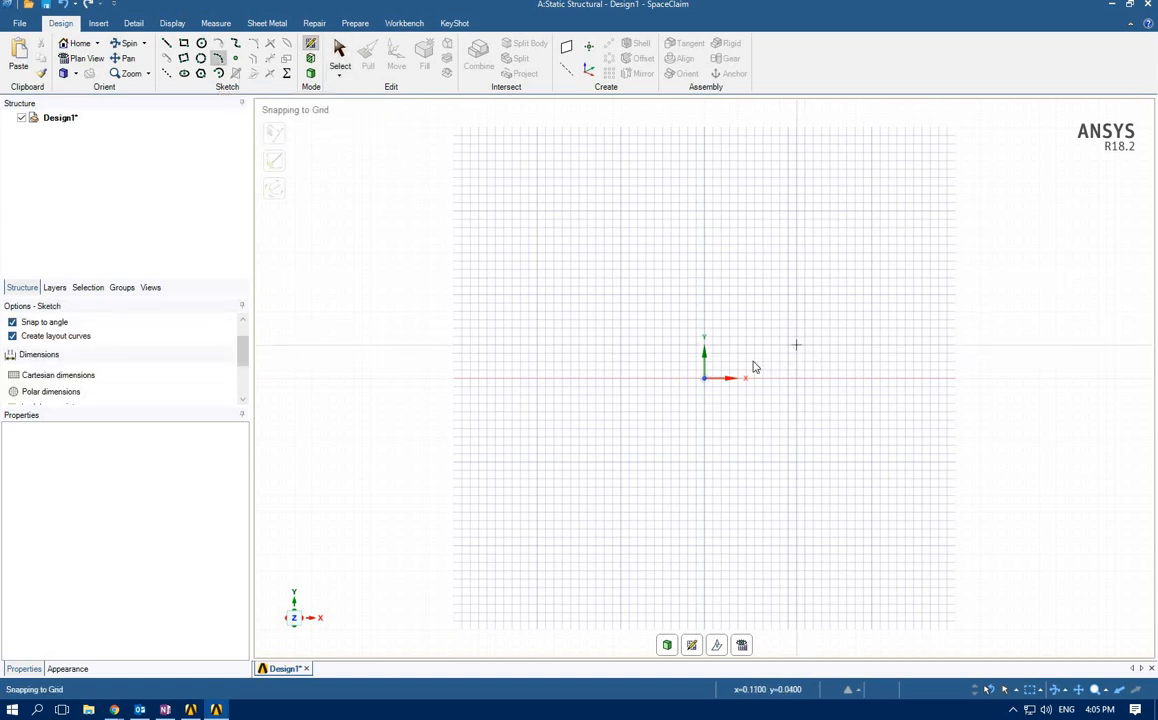
click(704, 378)
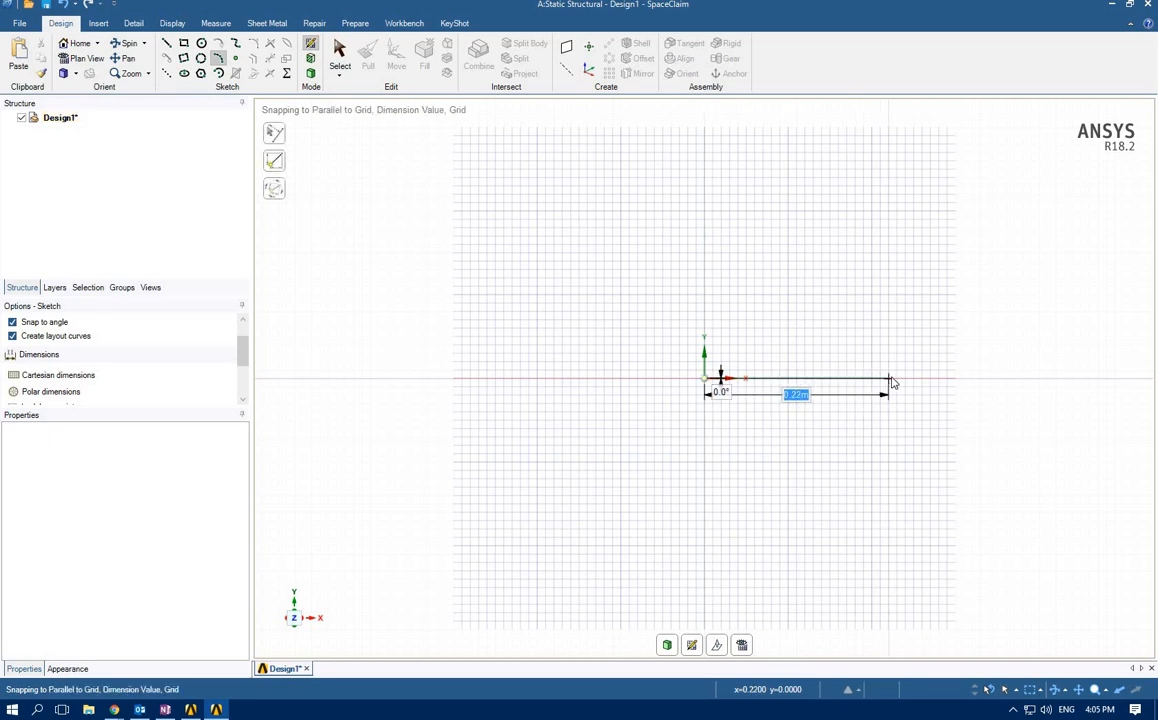
text(12)
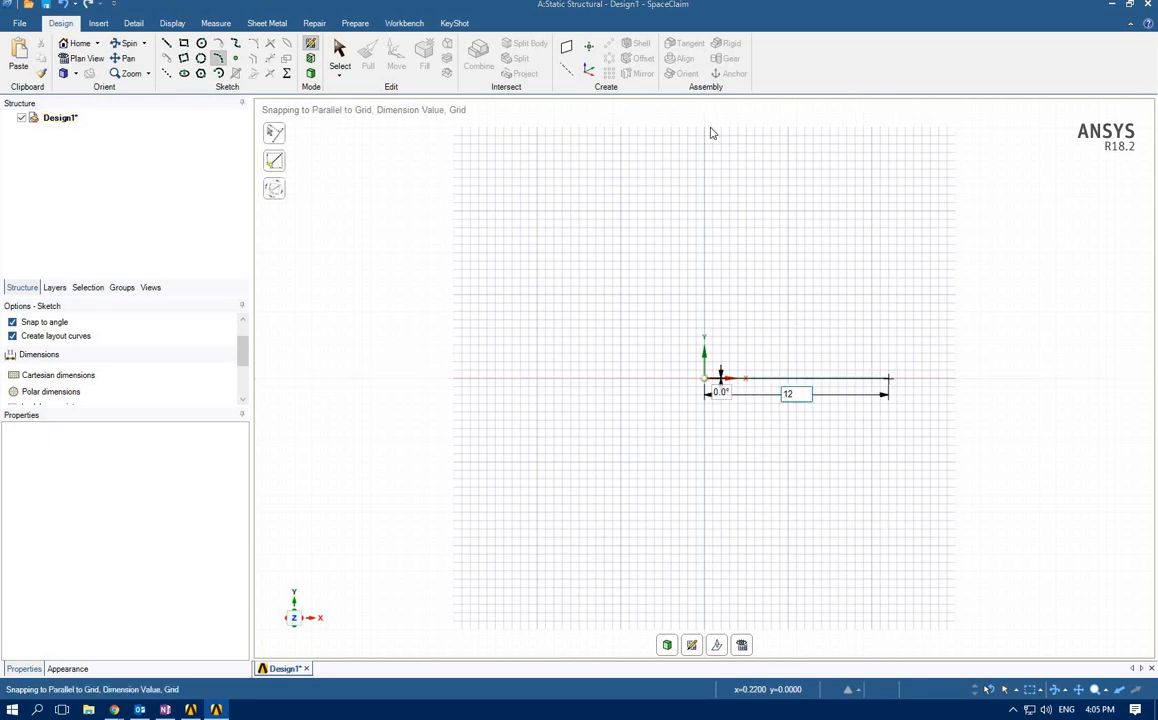
key(Return)
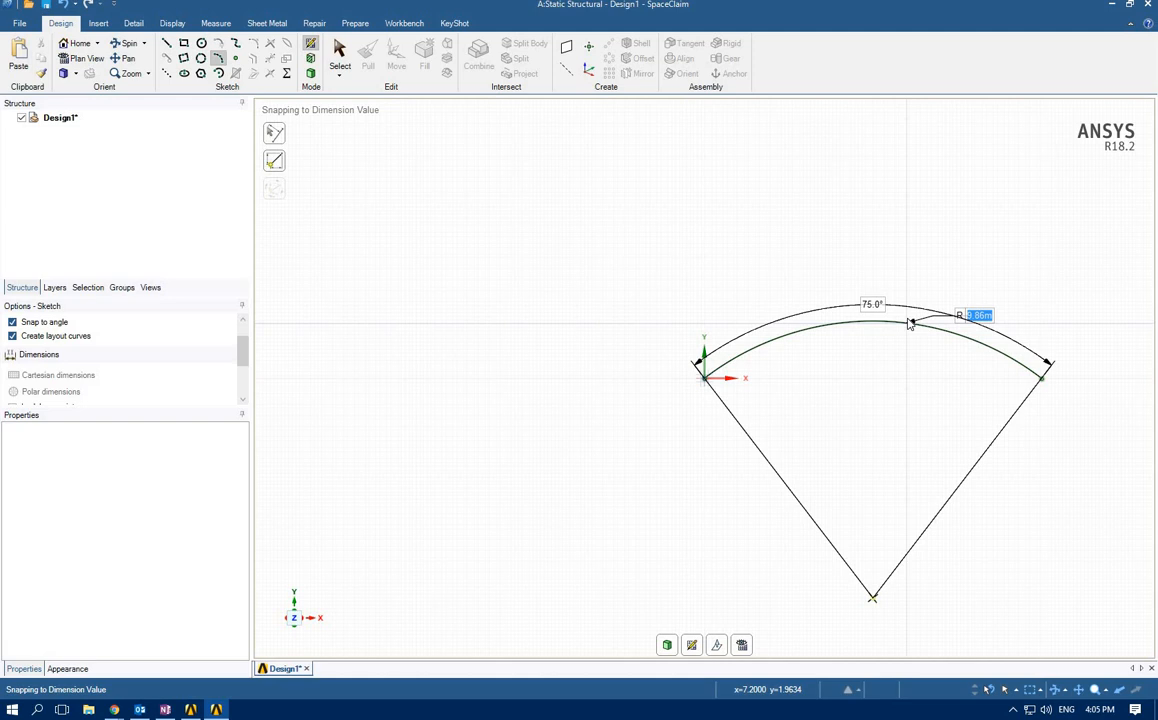
text(8)
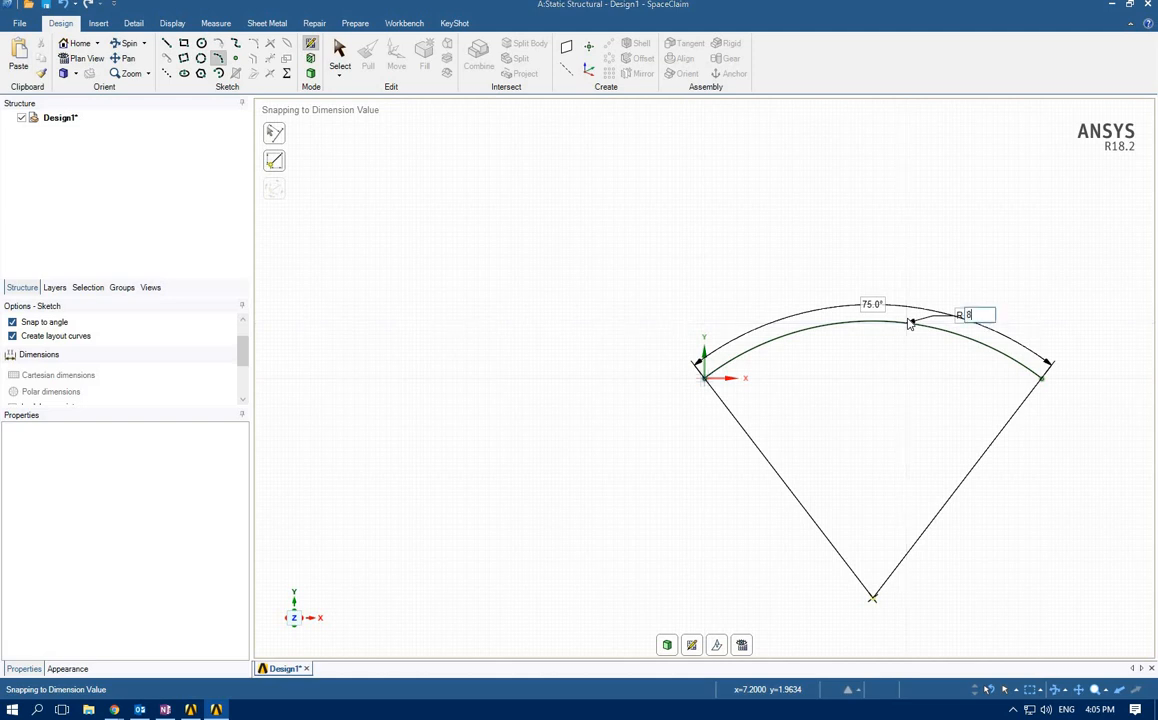
key(Return)
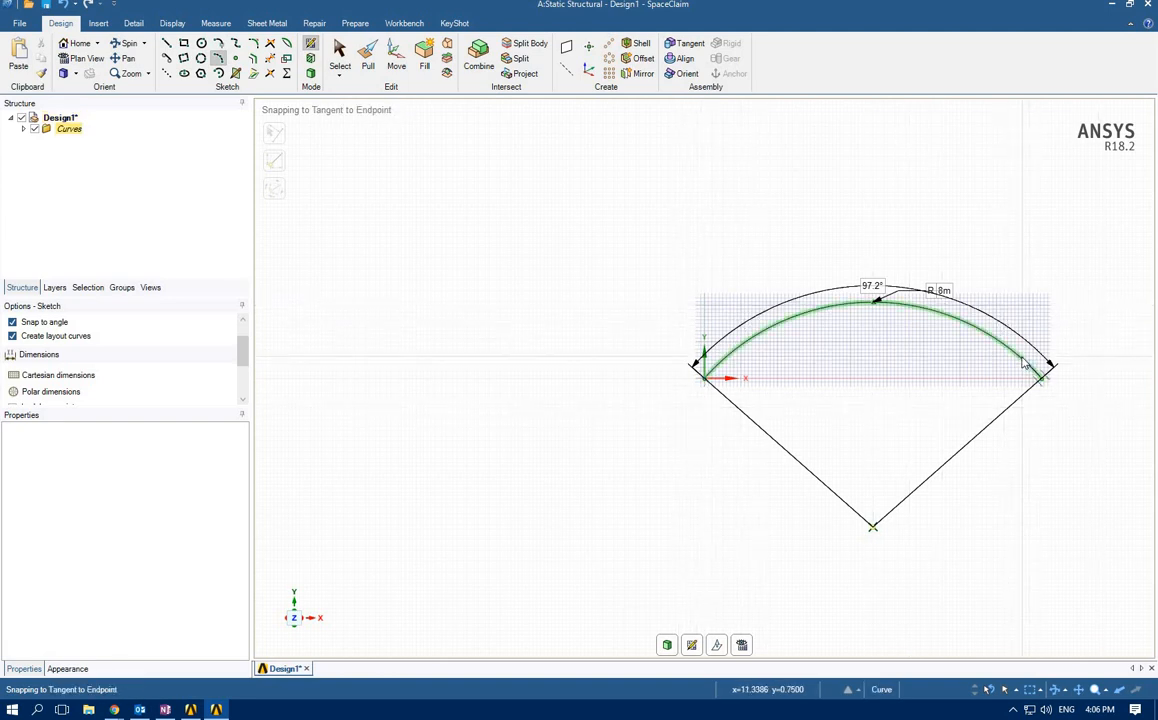
- Draw a flatter second three-point arc between the same two endpoints, with an included angle of 5°
click(706, 382)
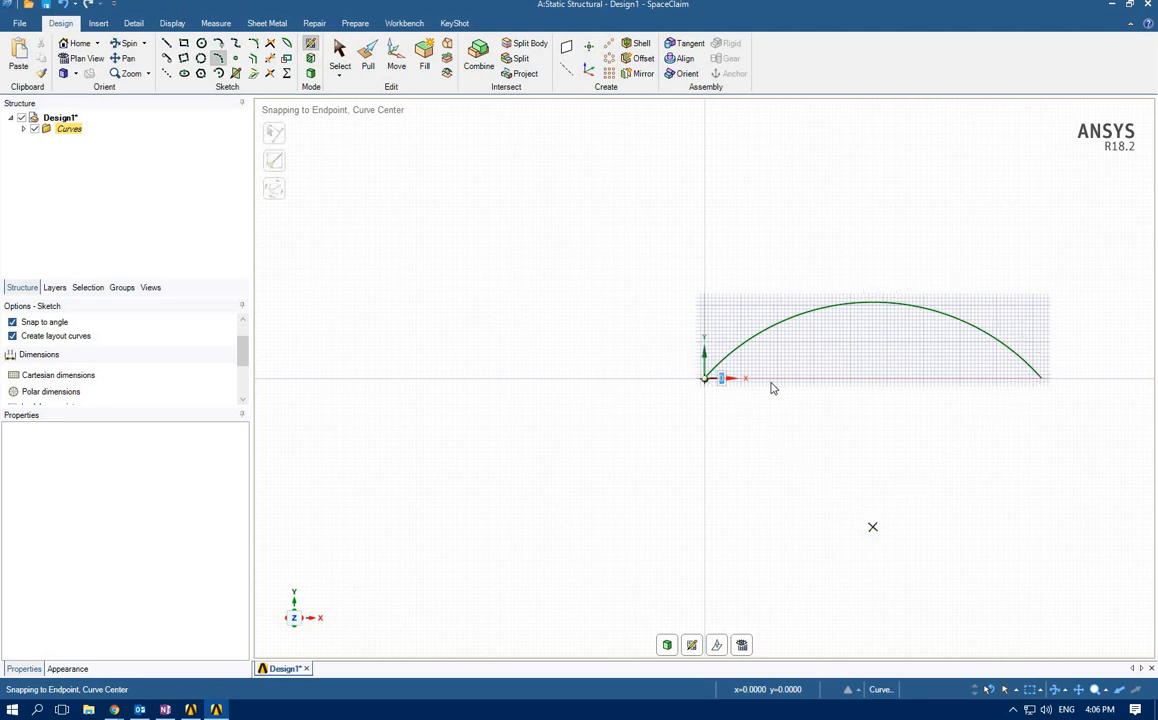
click(1038, 383)
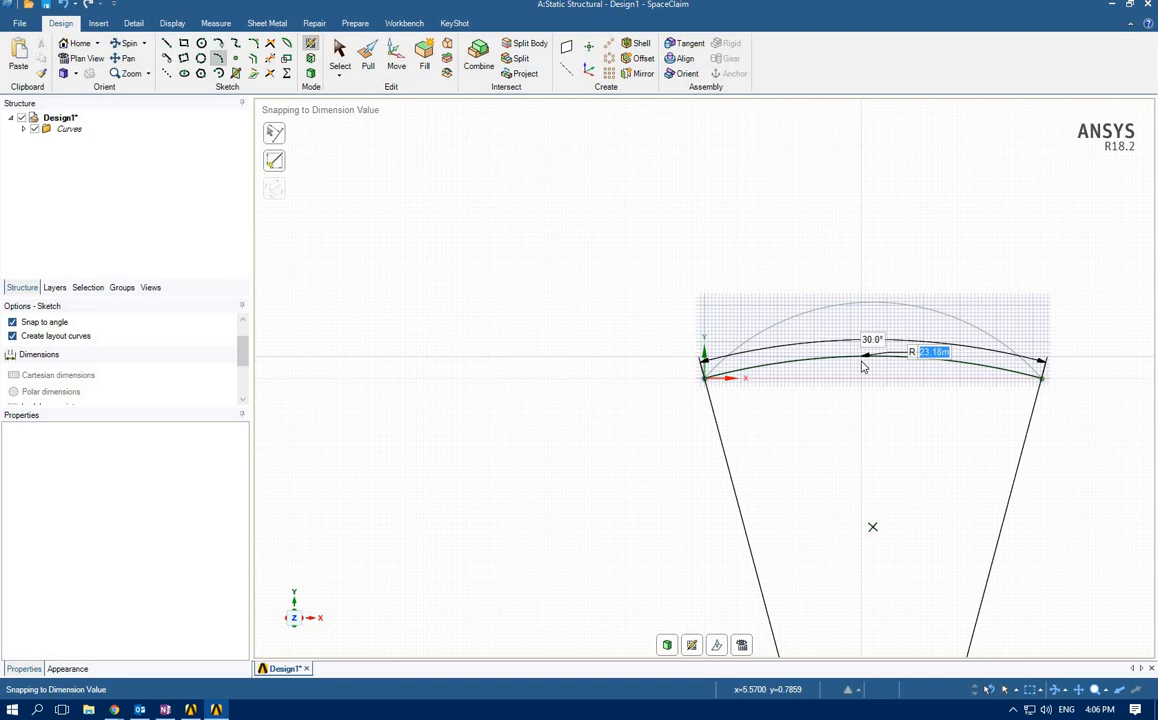
key(Tab)
text(5)
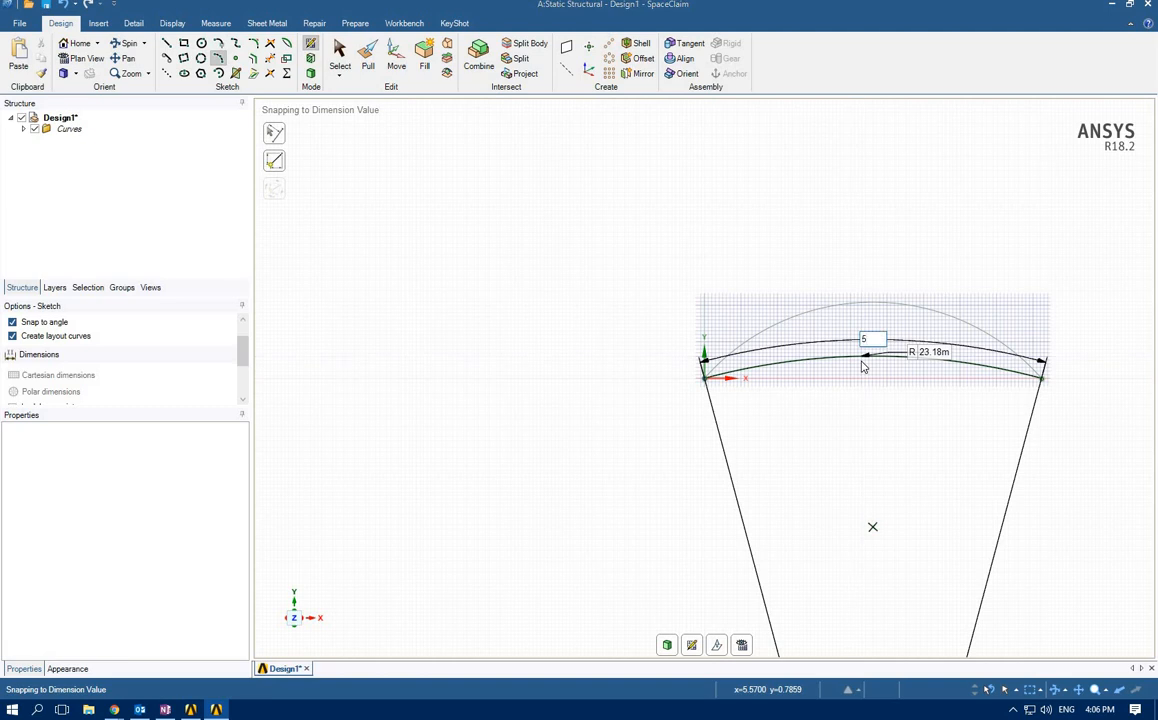
key(Tab)
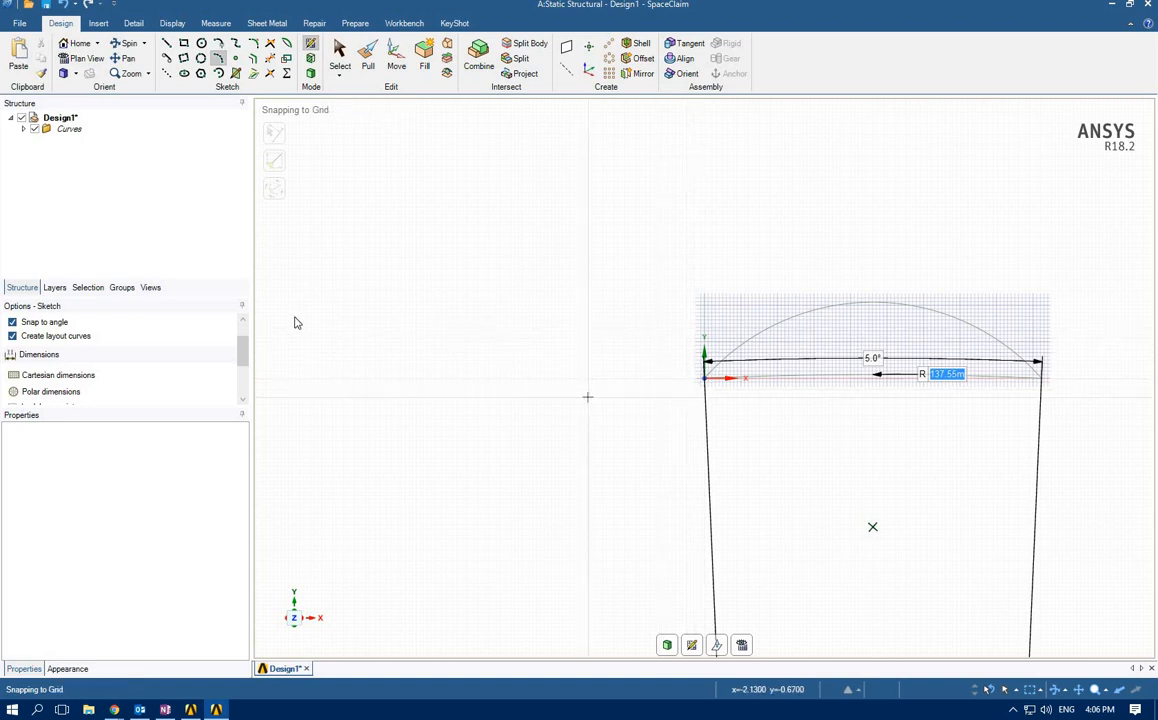
- Draw a vertical line from the midpoint of the lower arc to the midpoint of the upper arc
click(148, 75)
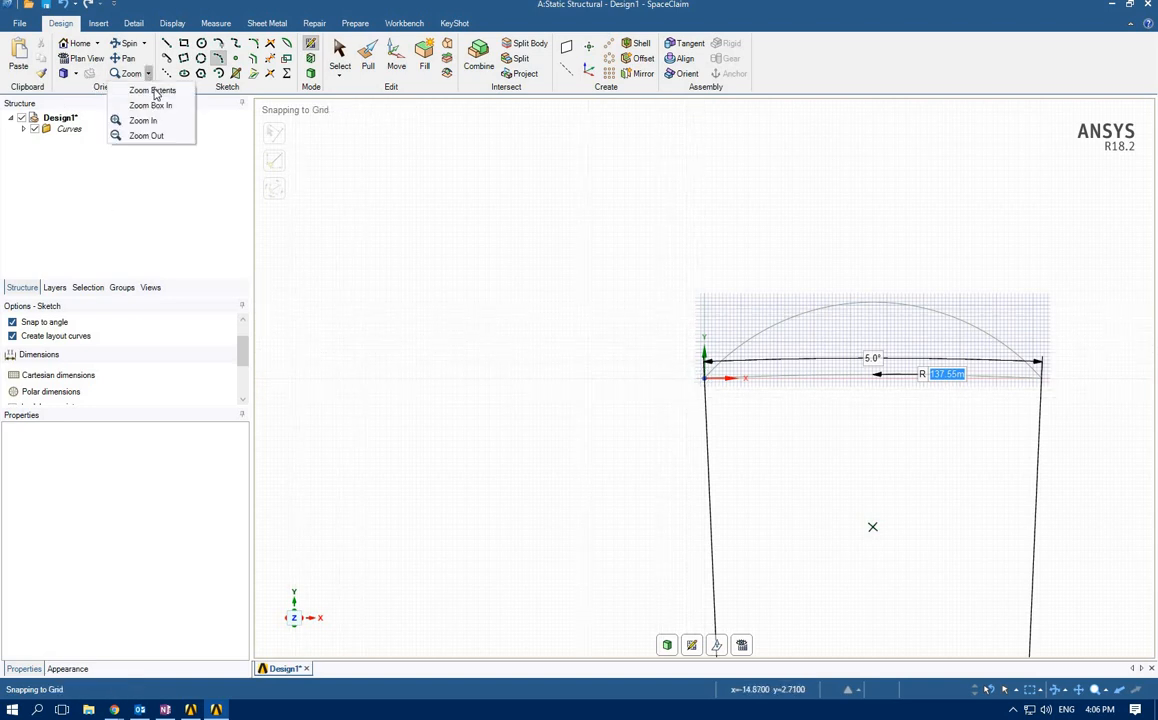
click(155, 88)
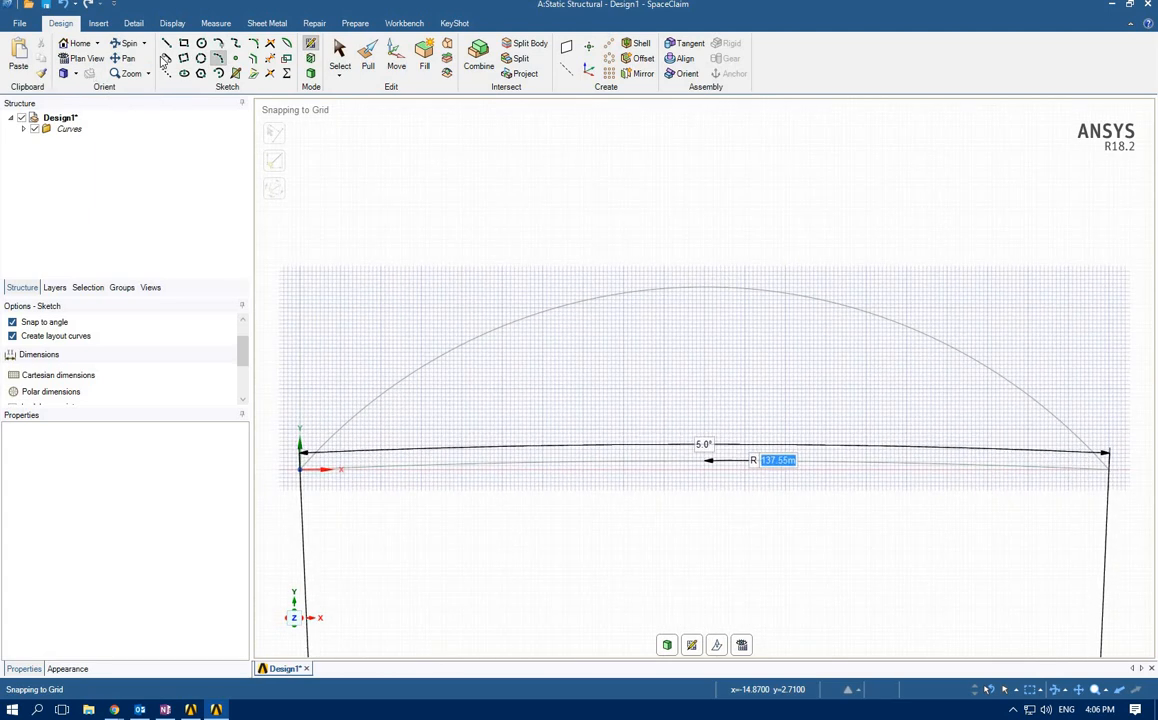
click(166, 44)
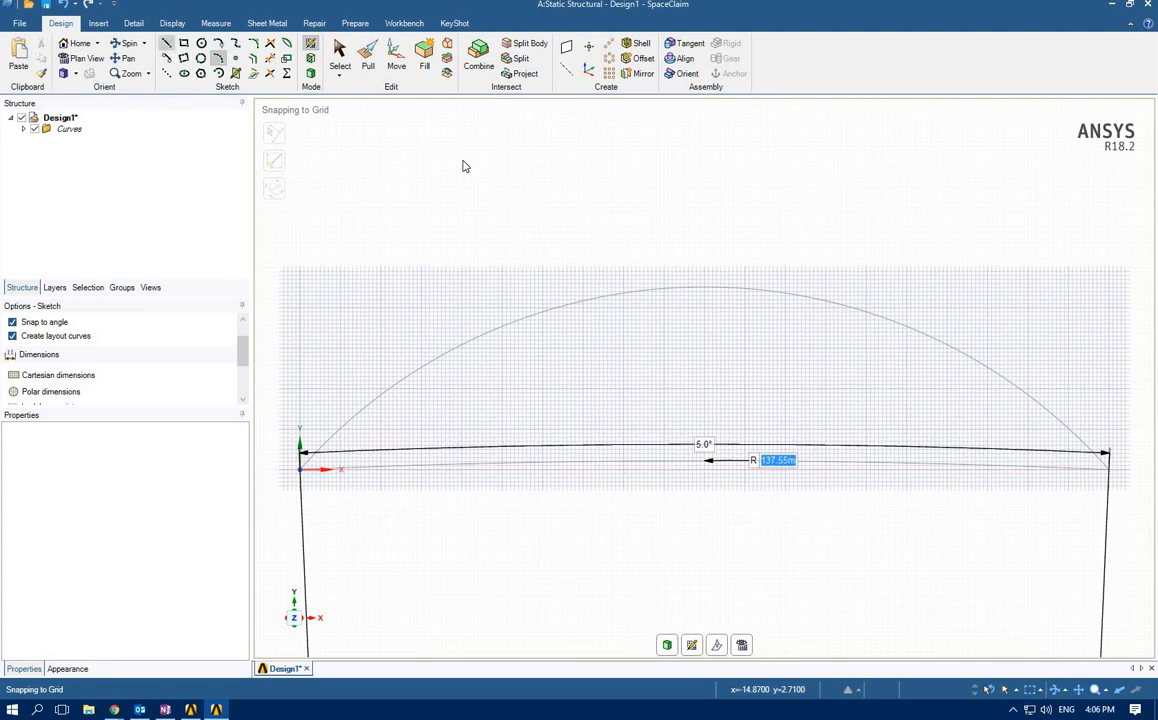
click(705, 463)
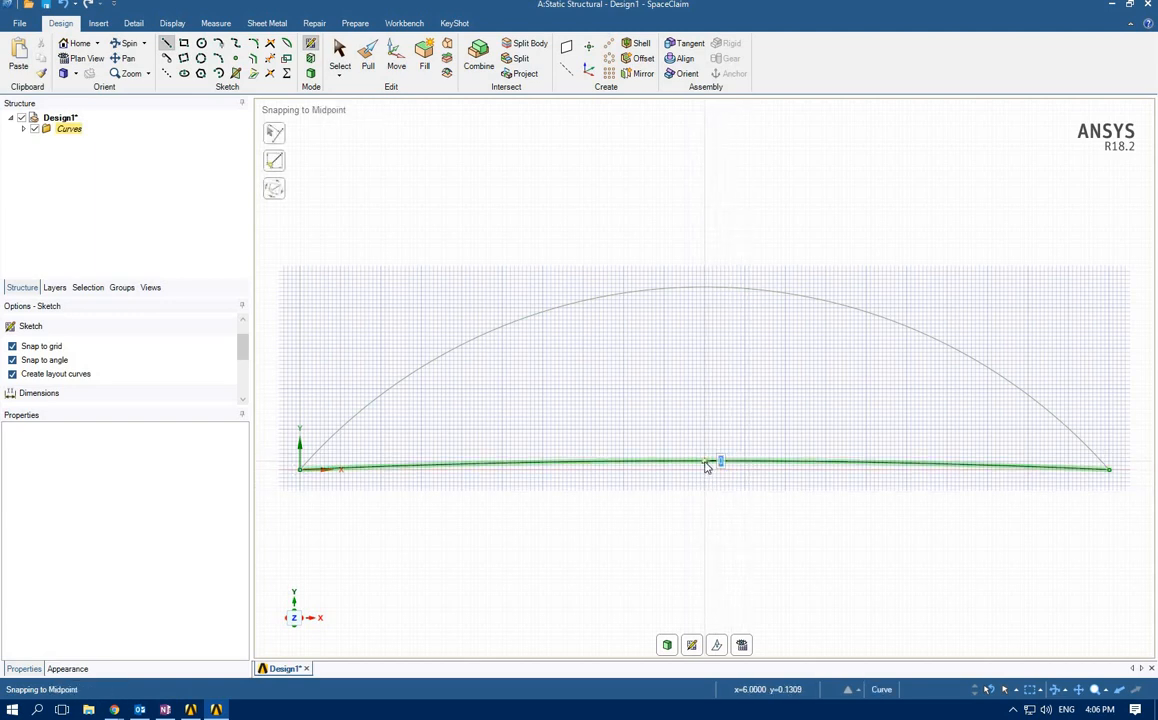
click(703, 291)
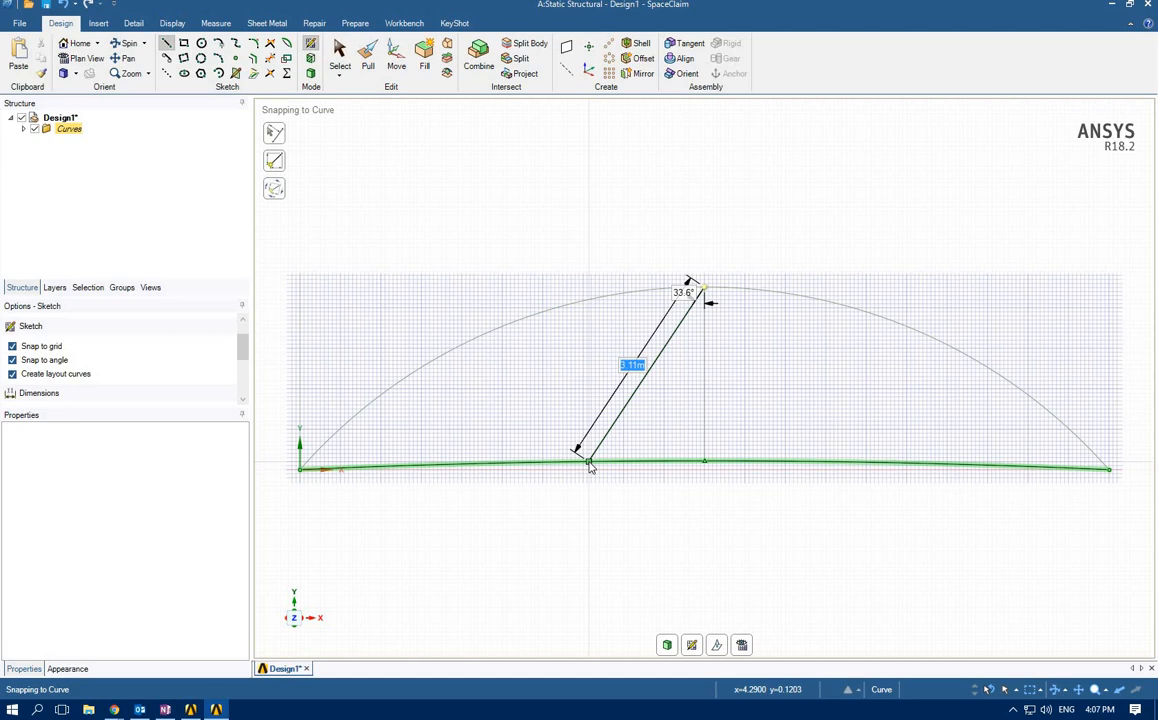
- Draw zigzag diagonals on the truss's left half: about 3.11 m from the crown to the lower arc, up to the upper arc, and about 2.35 m back down
click(590, 464)
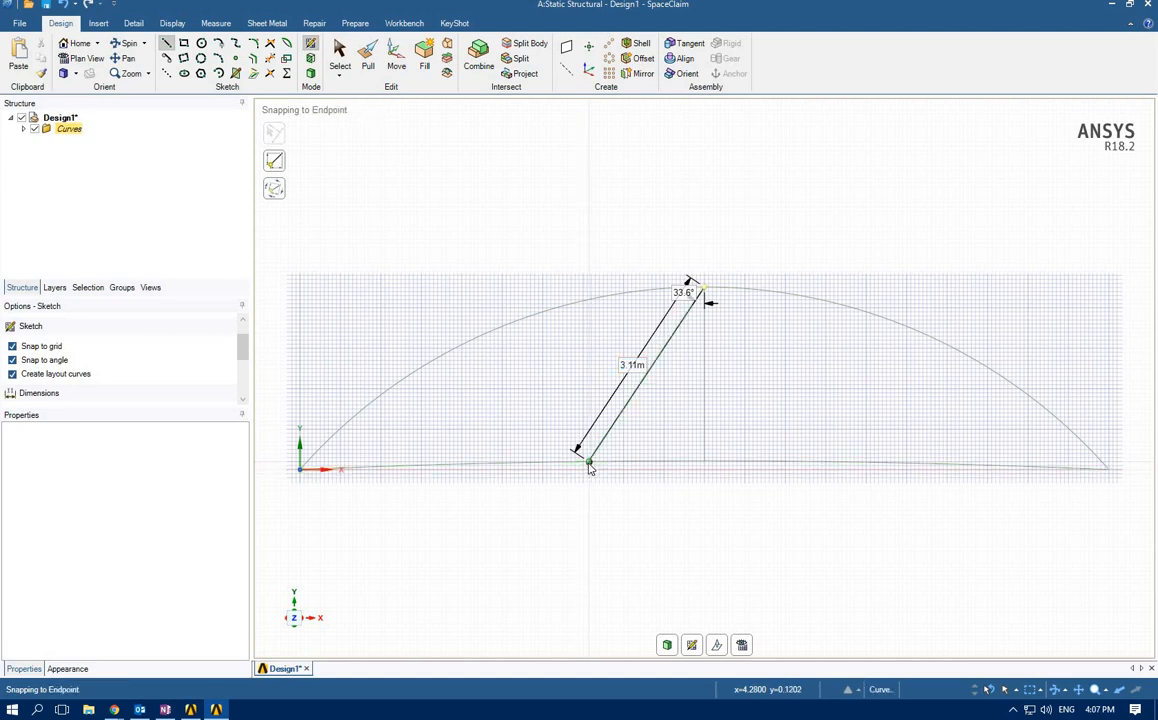
click(496, 331)
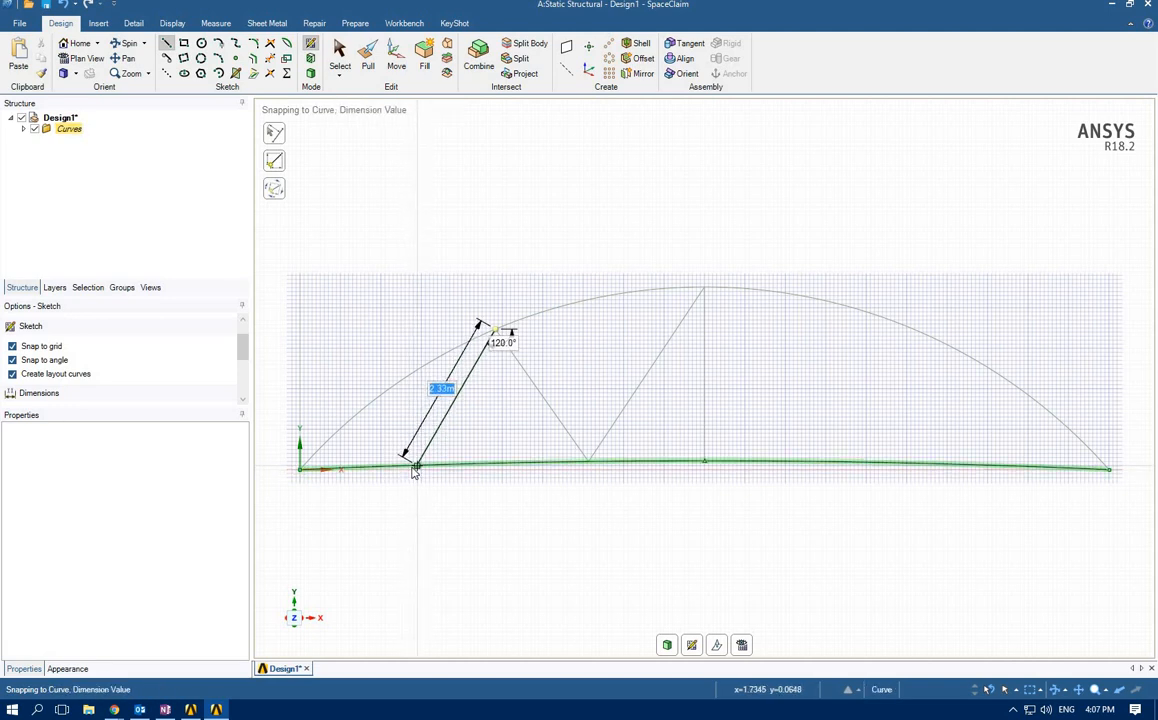
scroll(417, 470, up, 3)
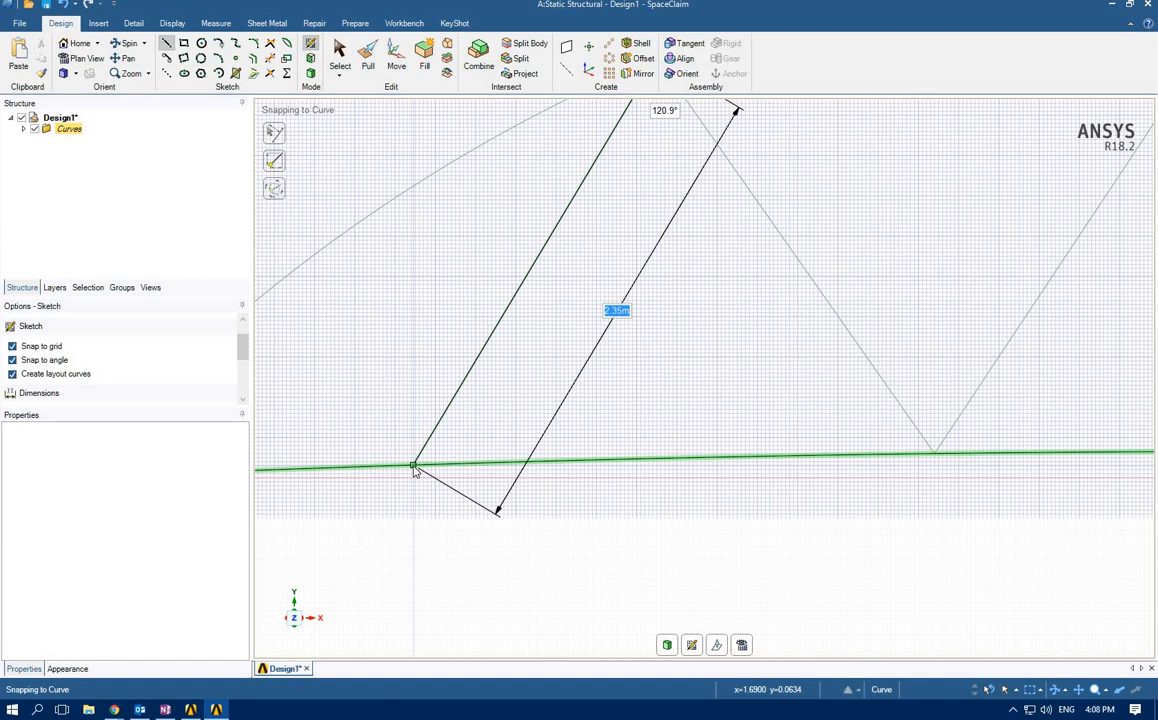
key(Return)
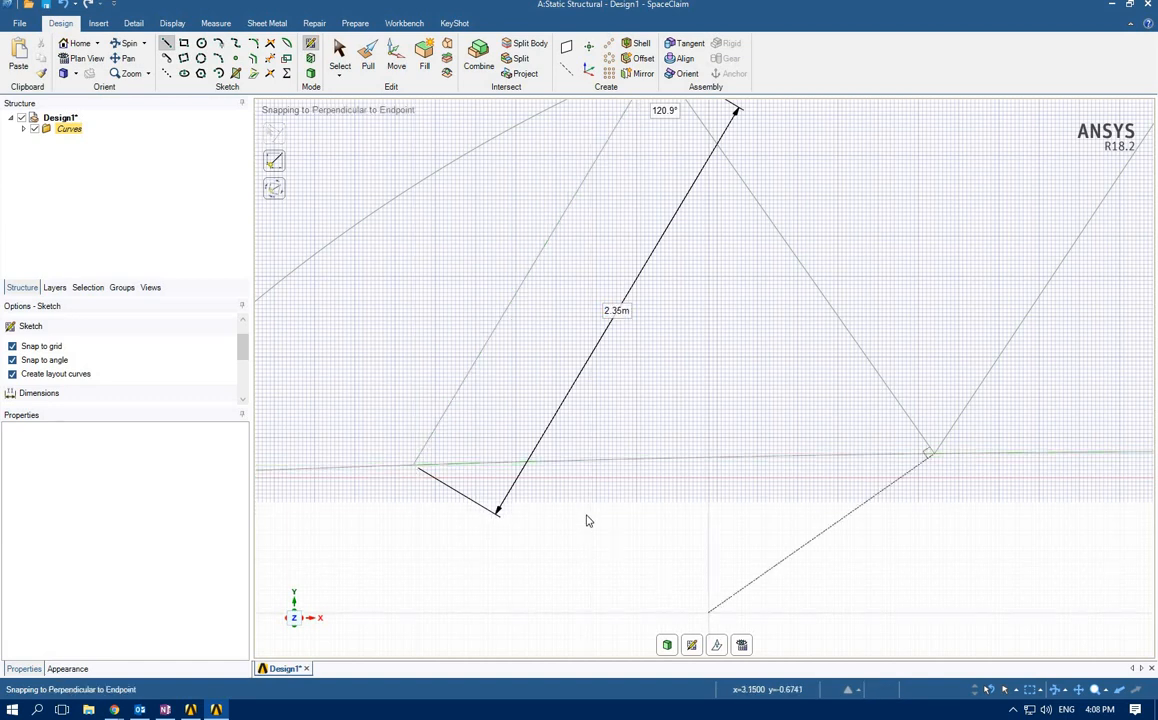
scroll(587, 517, down, 3)
scroll(587, 517, down, 2)
scroll(587, 517, up, 2)
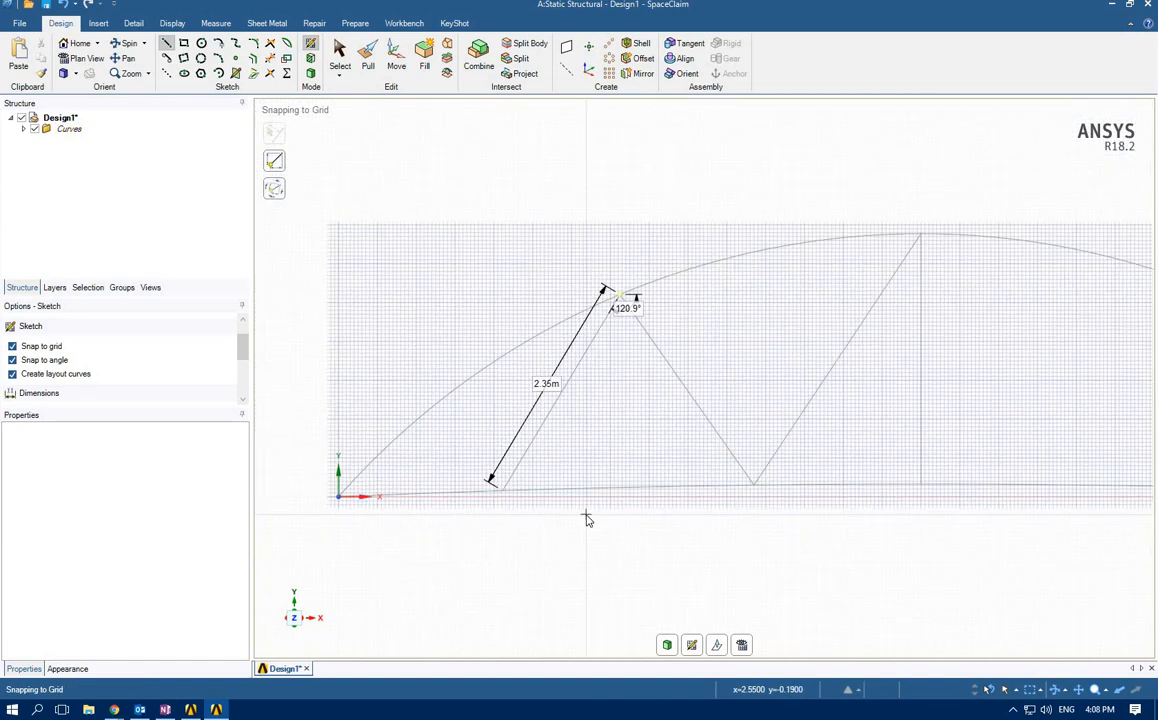
scroll(587, 517, down, 1)
scroll(587, 517, up, 2)
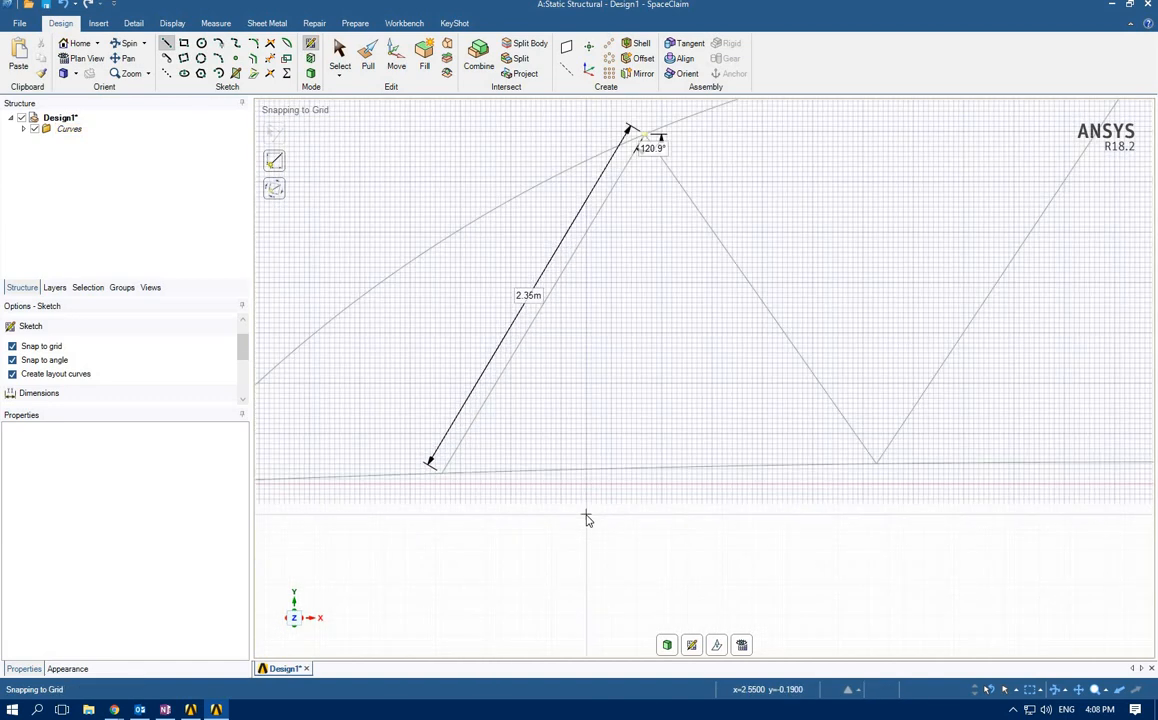
scroll(587, 517, down, 4)
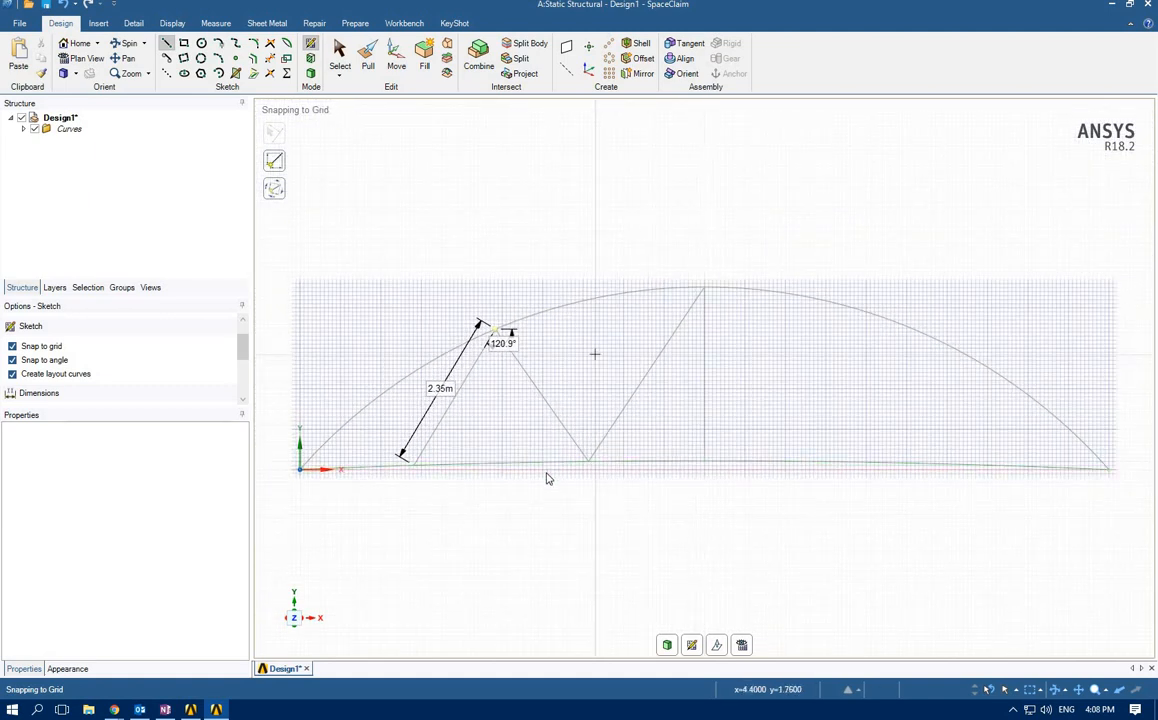
scroll(547, 477, up, 2)
scroll(547, 477, up, 3)
scroll(545, 477, down, 2)
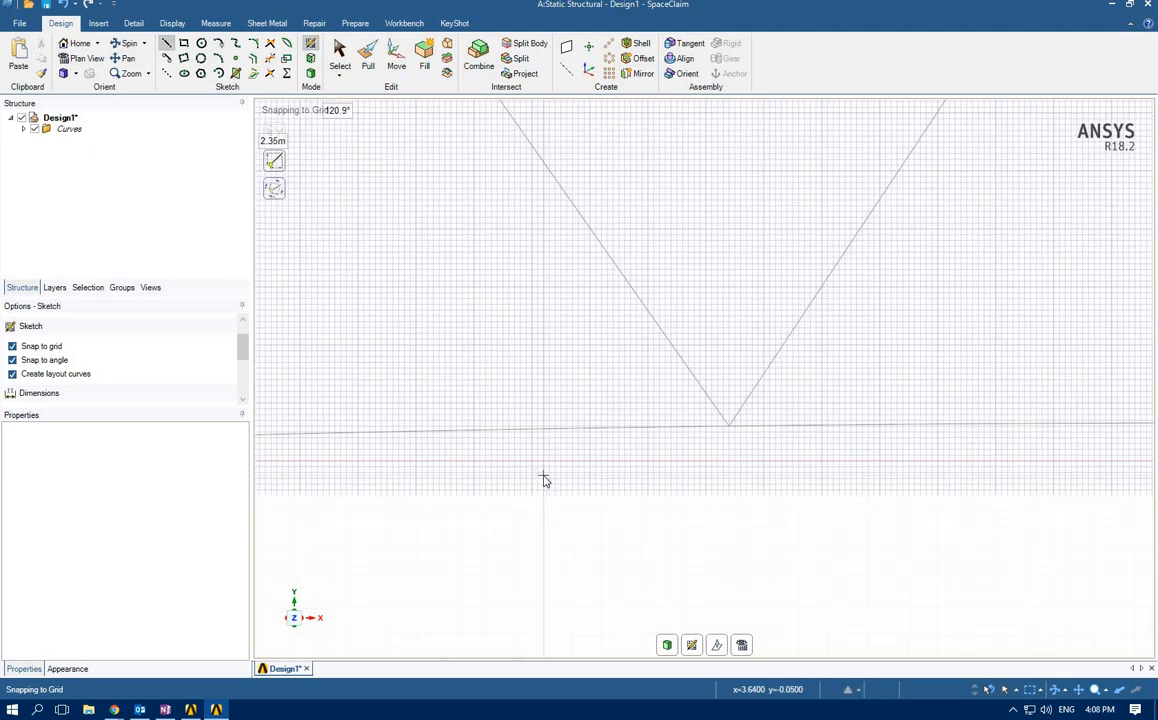
scroll(543, 479, down, 3)
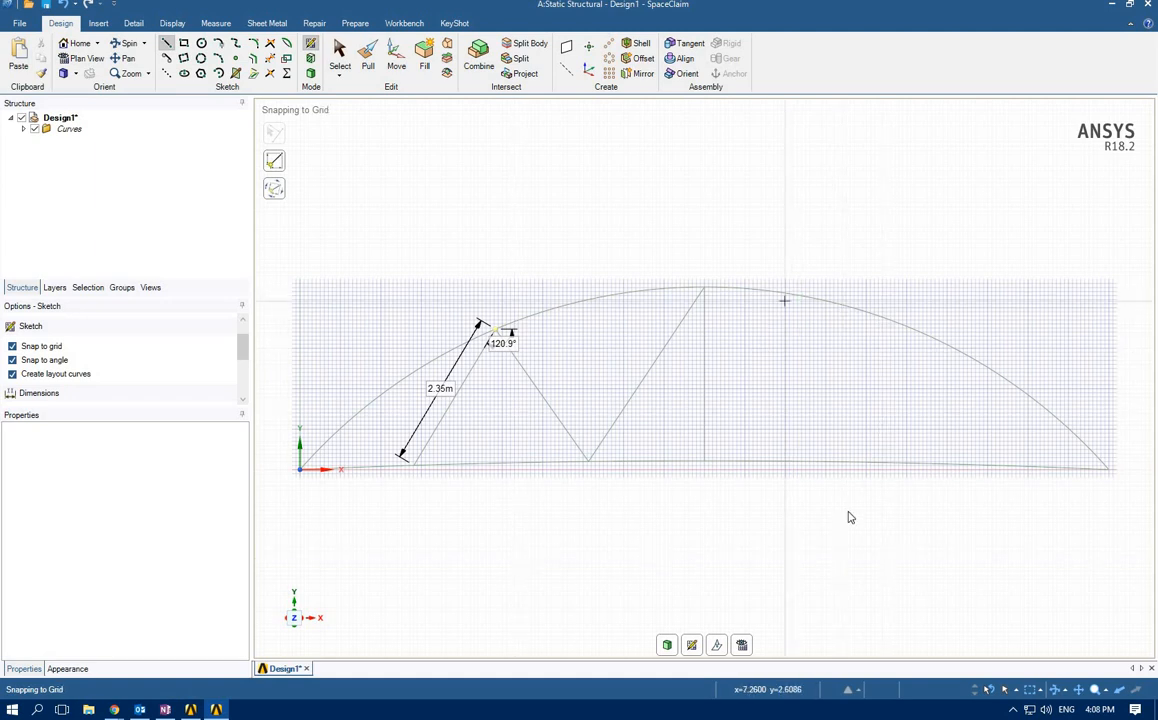
- Trim away the right half of both the upper and lower arcs beyond the vertical centre line
click(269, 60)
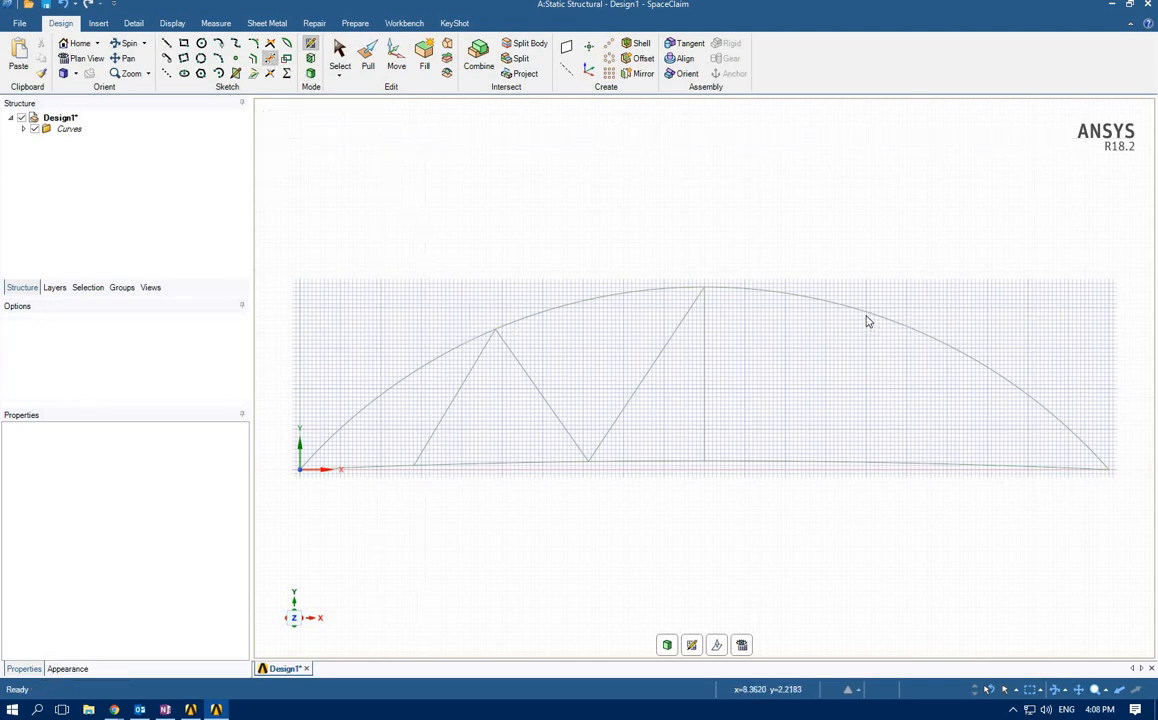
click(869, 319)
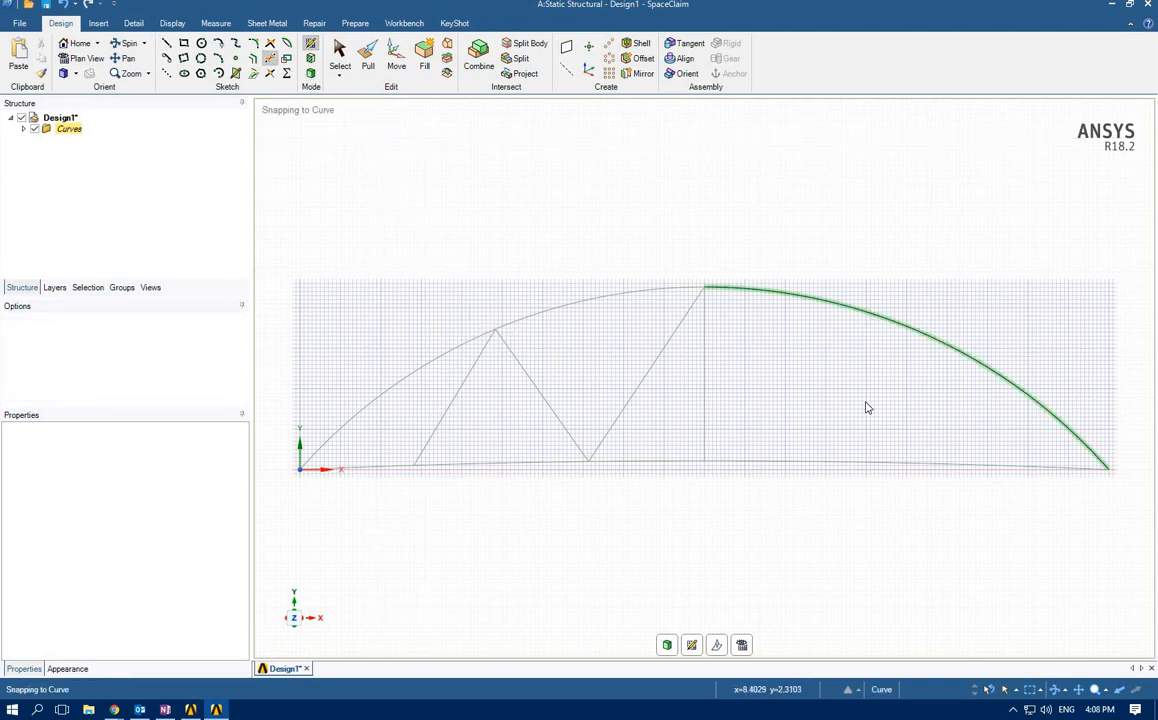
click(855, 465)
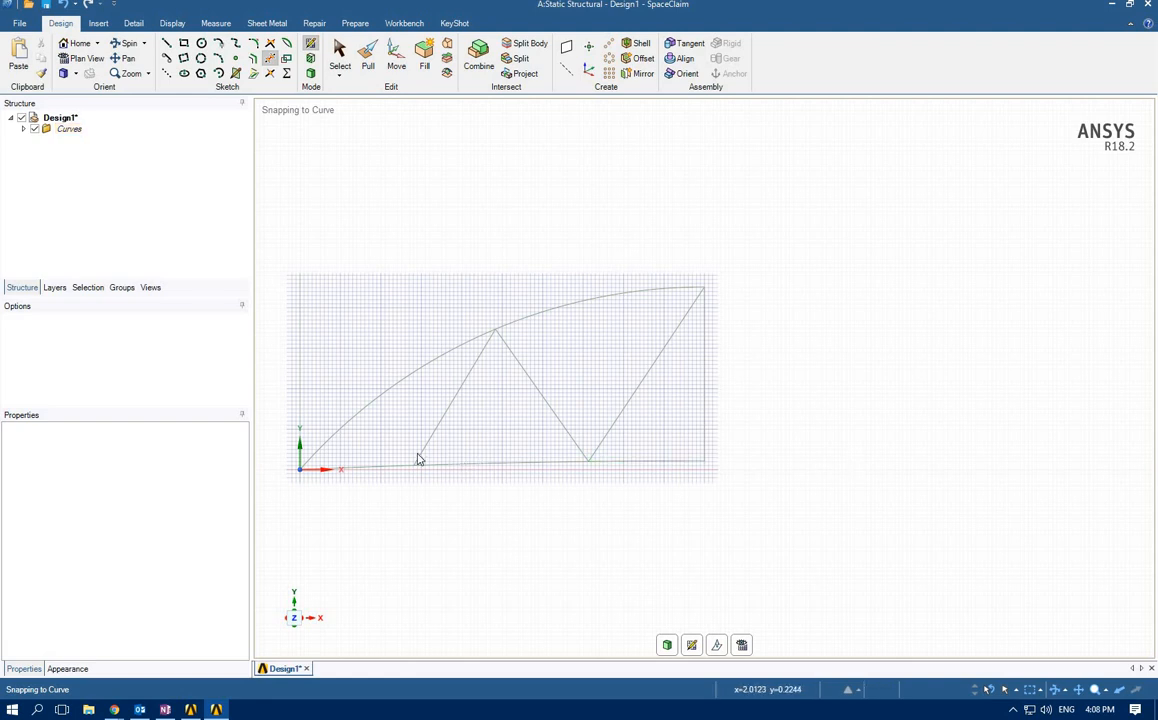
- Insert an origin on the X axis at x = 6, y = 0, directly below the vertical centre line
scroll(884, 501, up, 3)
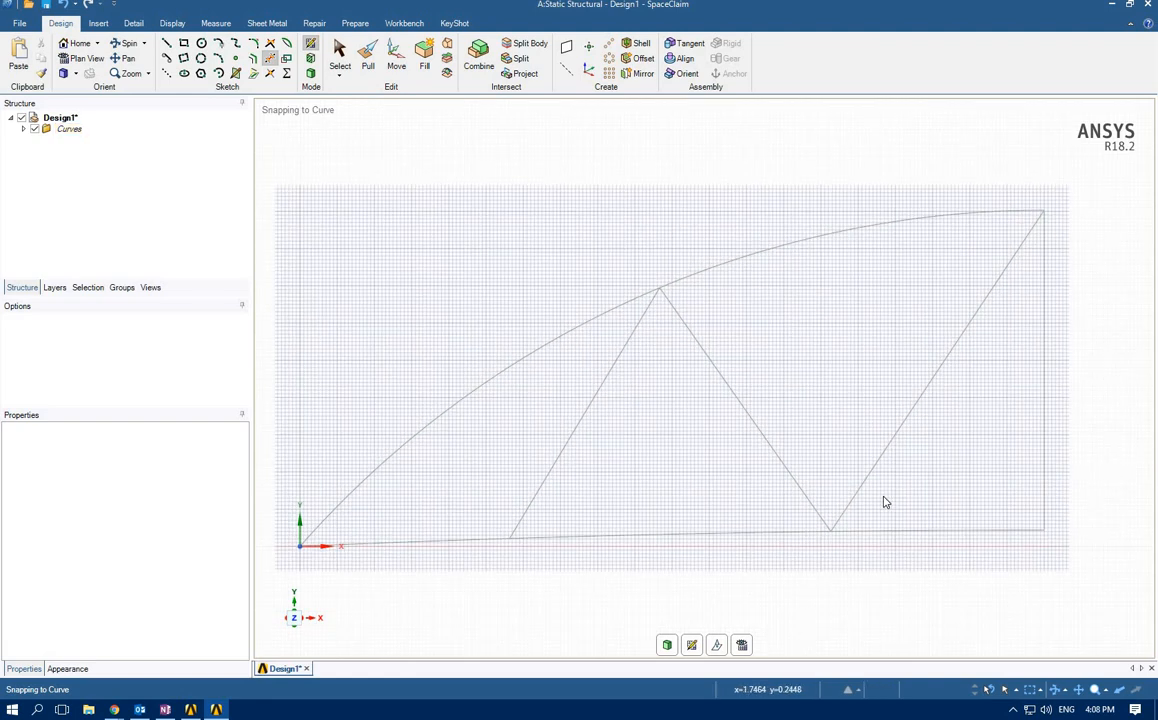
scroll(990, 465, up, 1)
scroll(990, 465, down, 3)
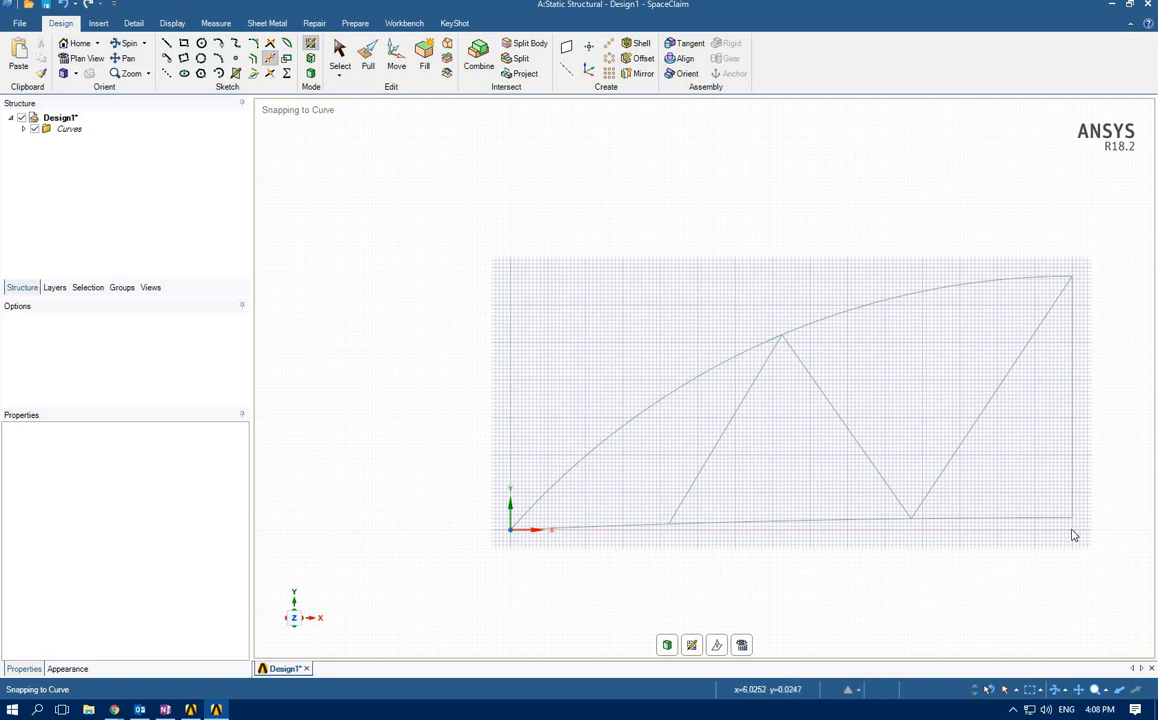
click(588, 73)
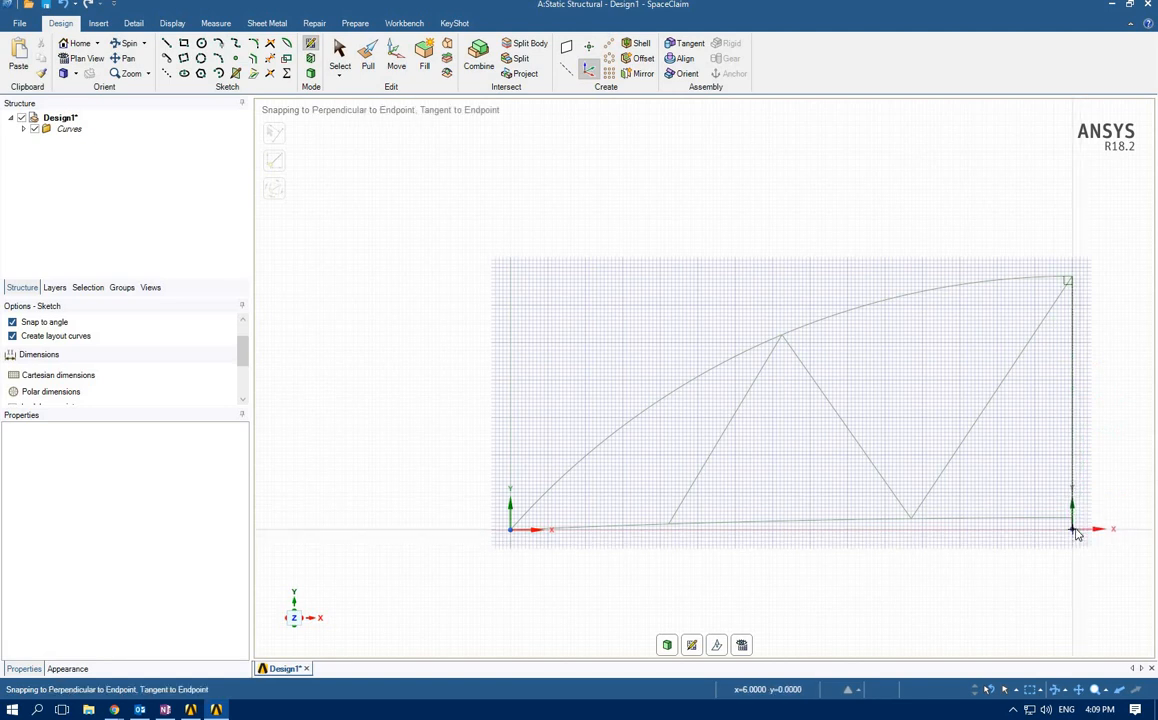
scroll(1075, 536, up, 3)
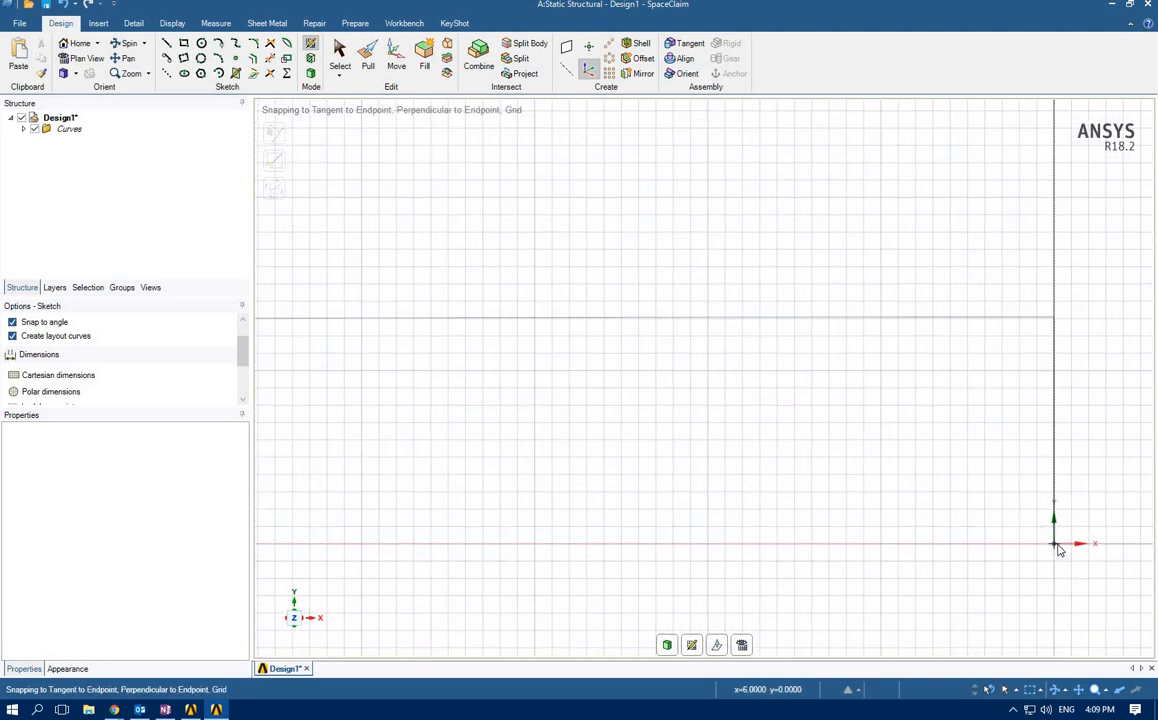
click(1058, 546)
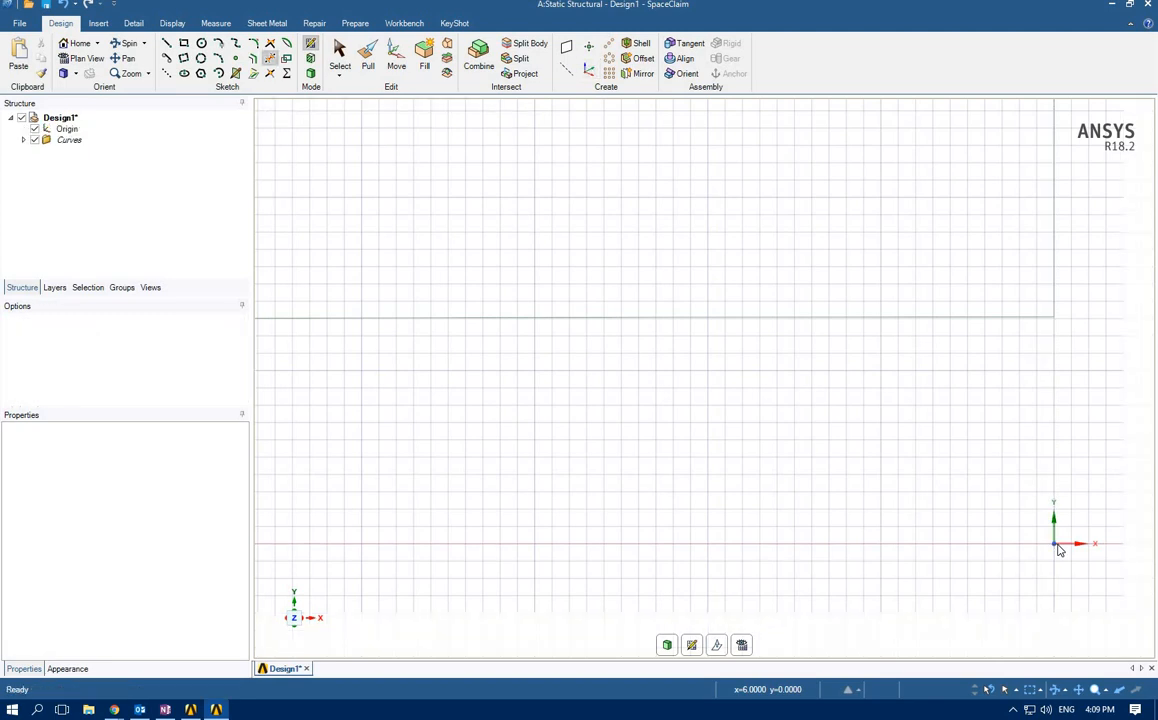
scroll(1060, 549, down, 5)
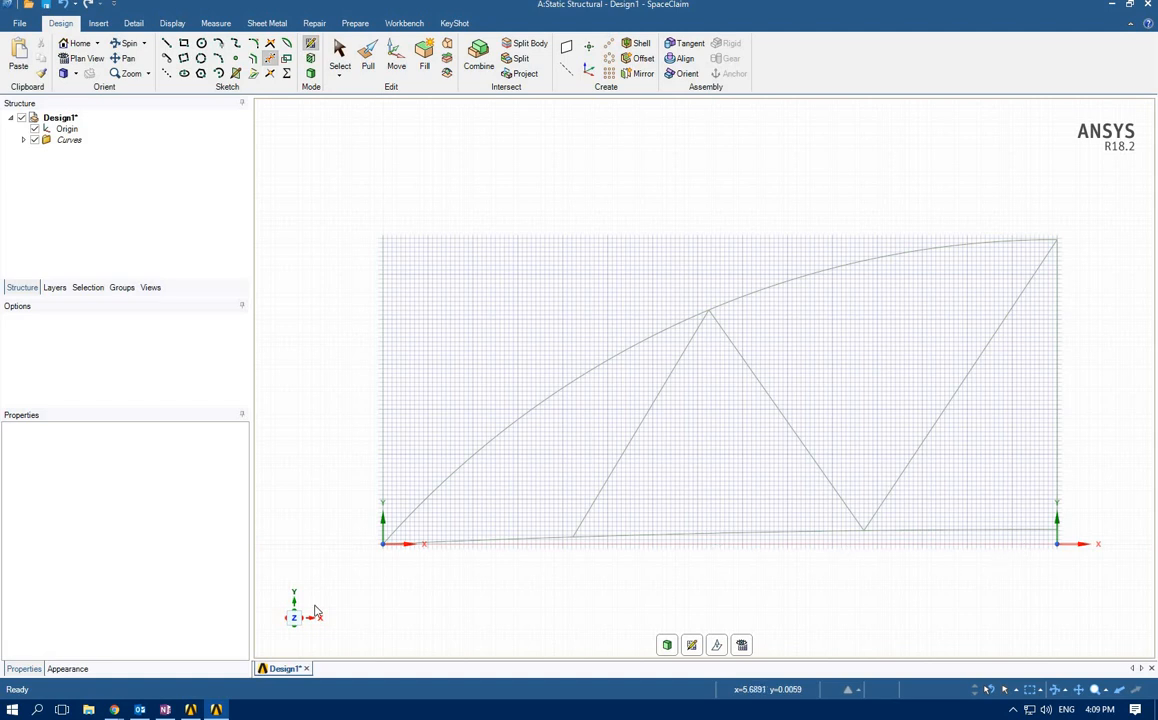
click(393, 547)
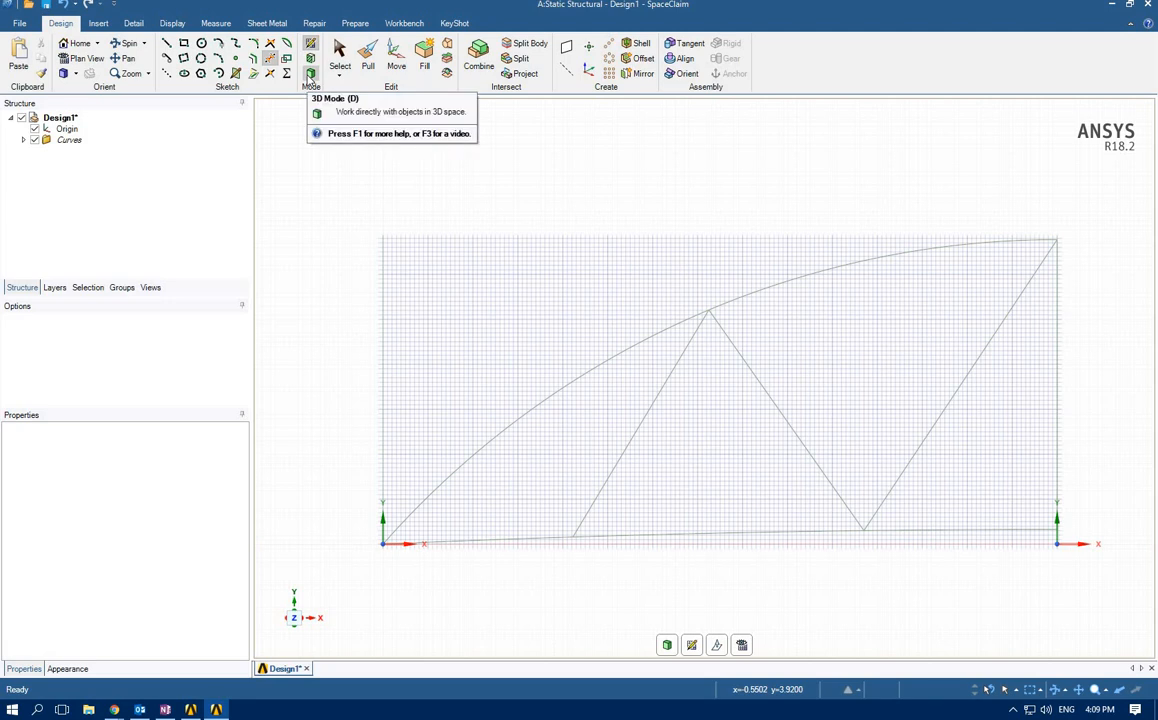
- Switch to 3D mode and create the three principal planes at the new origin below the centre line
click(310, 75)
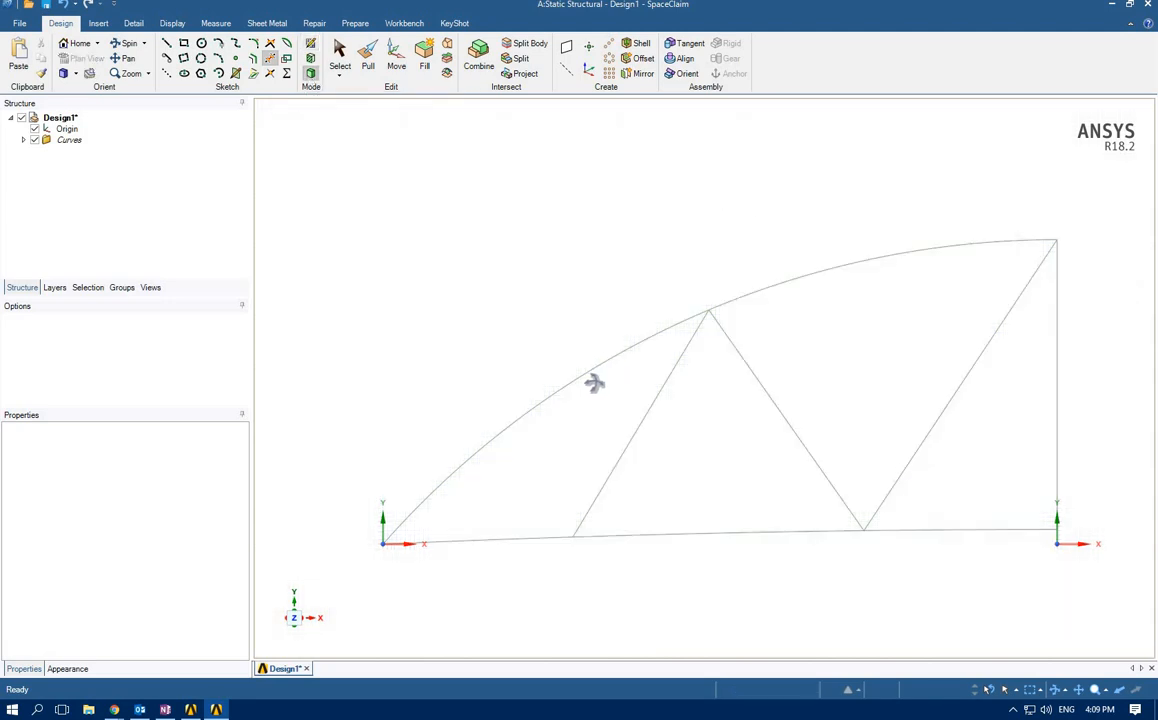
mouse_move(594, 383)
middle_down()
mouse_move(556, 408)
mouse_move(556, 127)
middle_up()
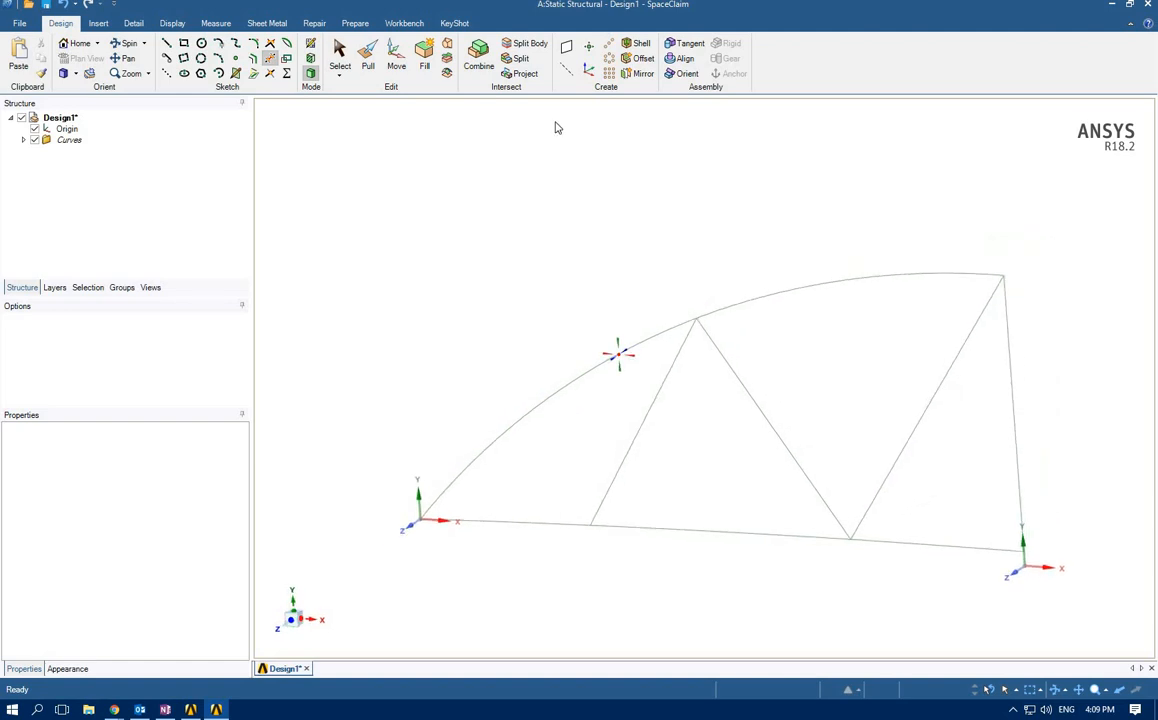
click(567, 50)
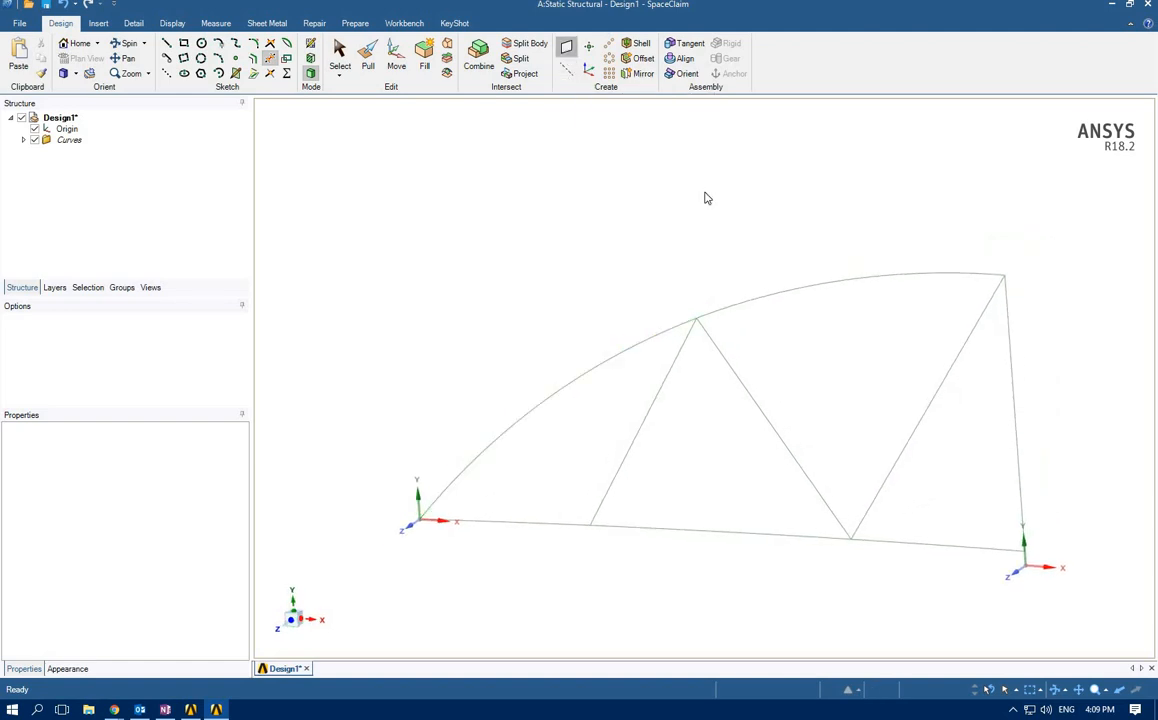
click(1030, 567)
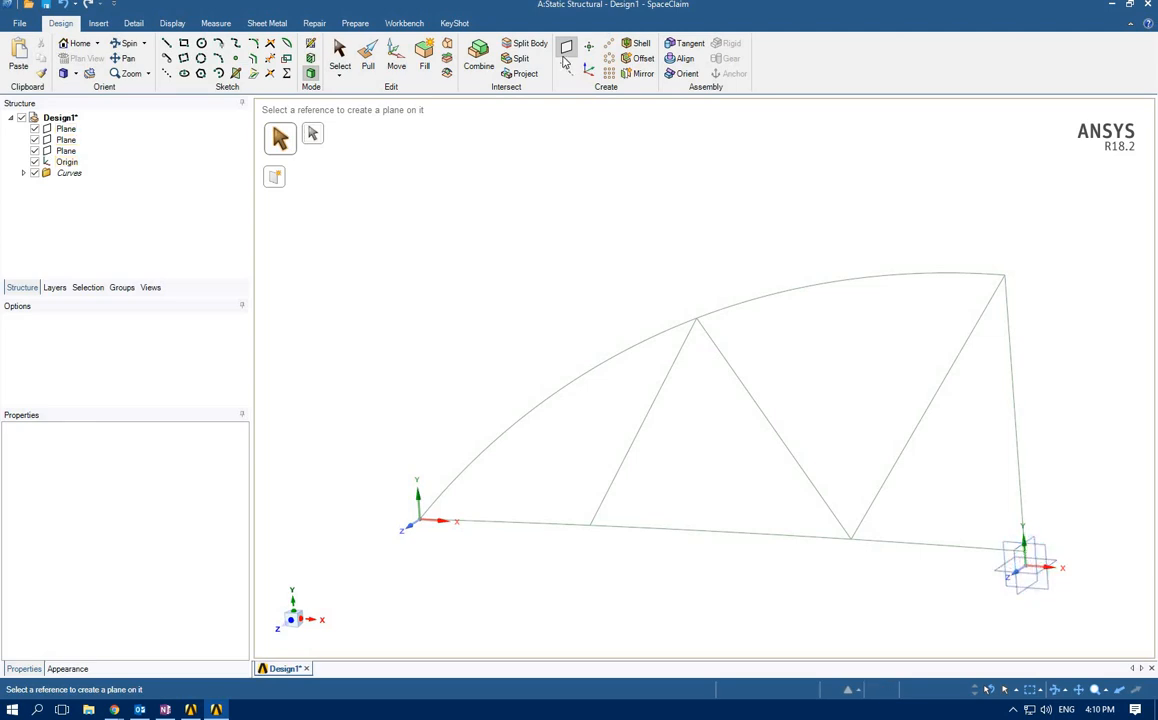
- Move the XY-oriented plane at the new origin 1.5 m in the negative Z direction
click(340, 55)
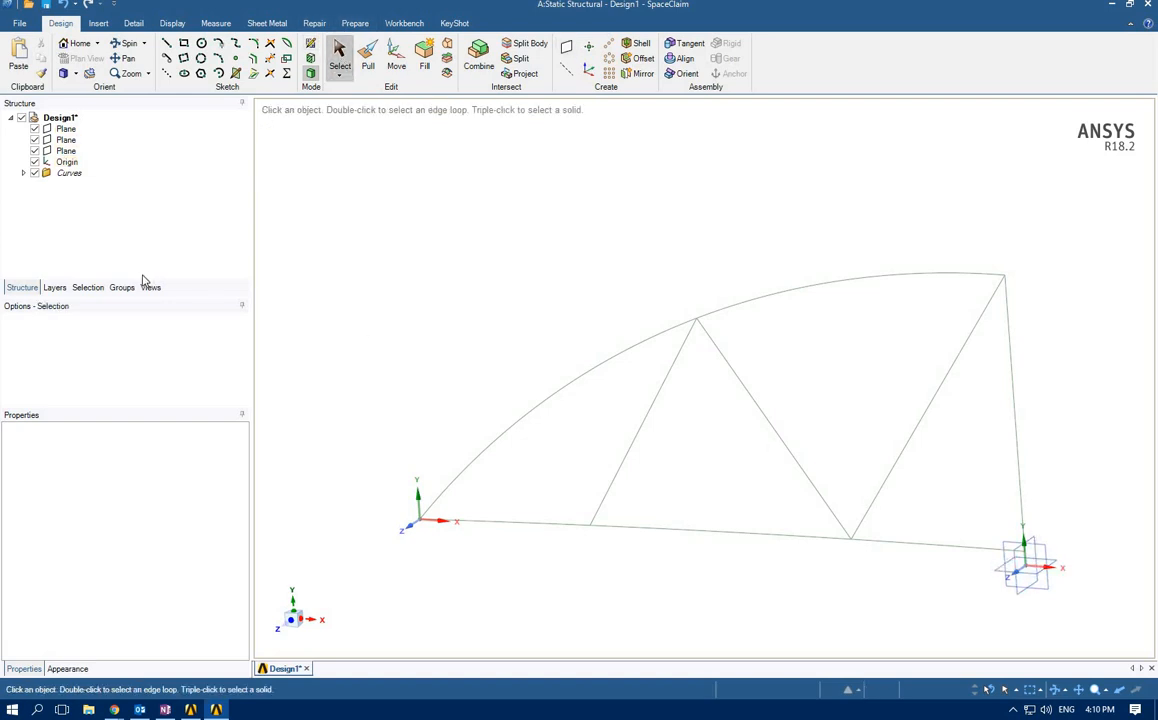
click(65, 130)
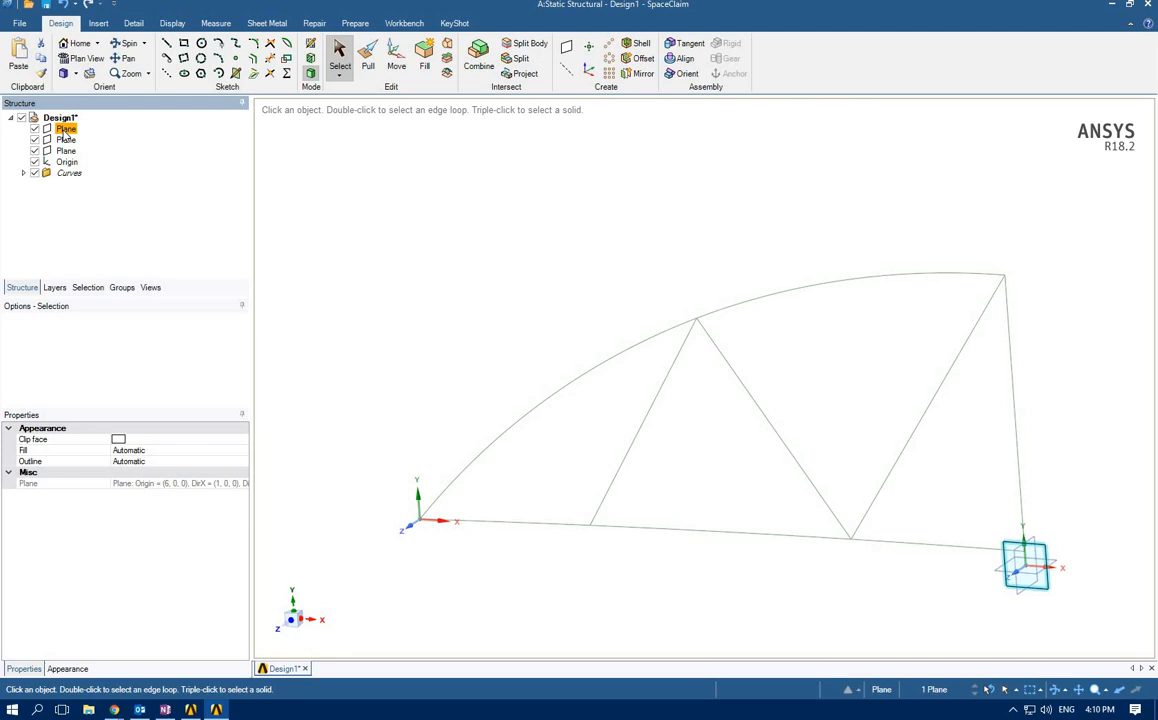
click(396, 62)
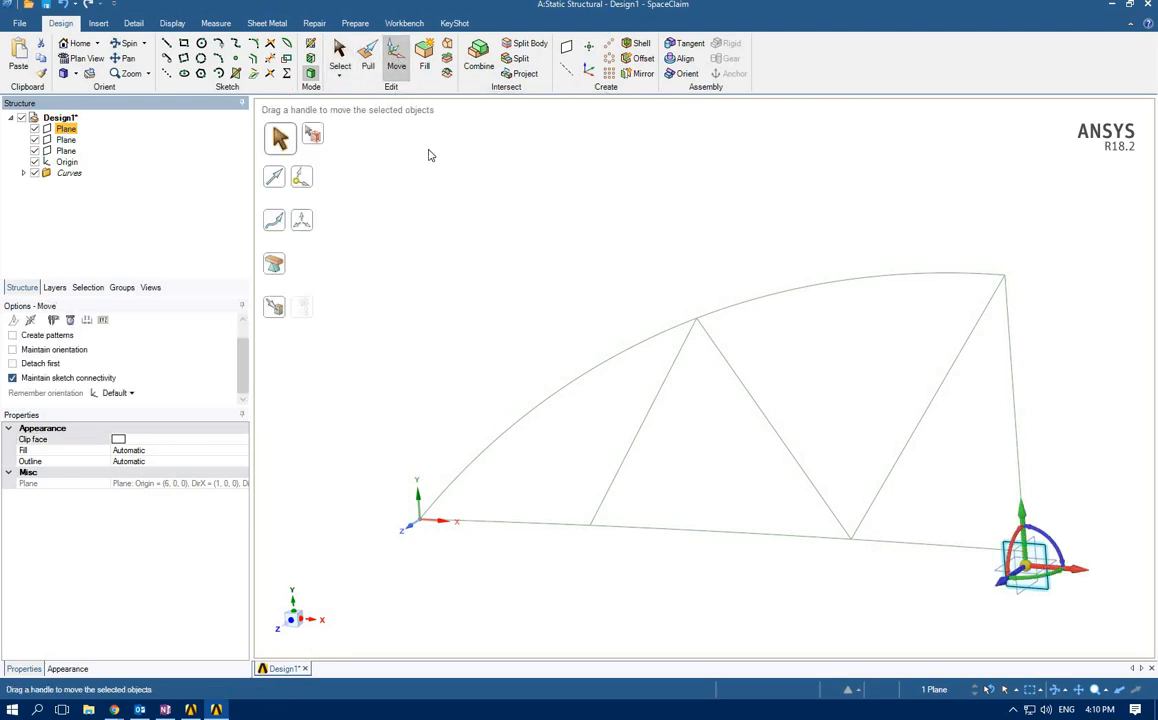
middle_drag(985, 631, 988, 624)
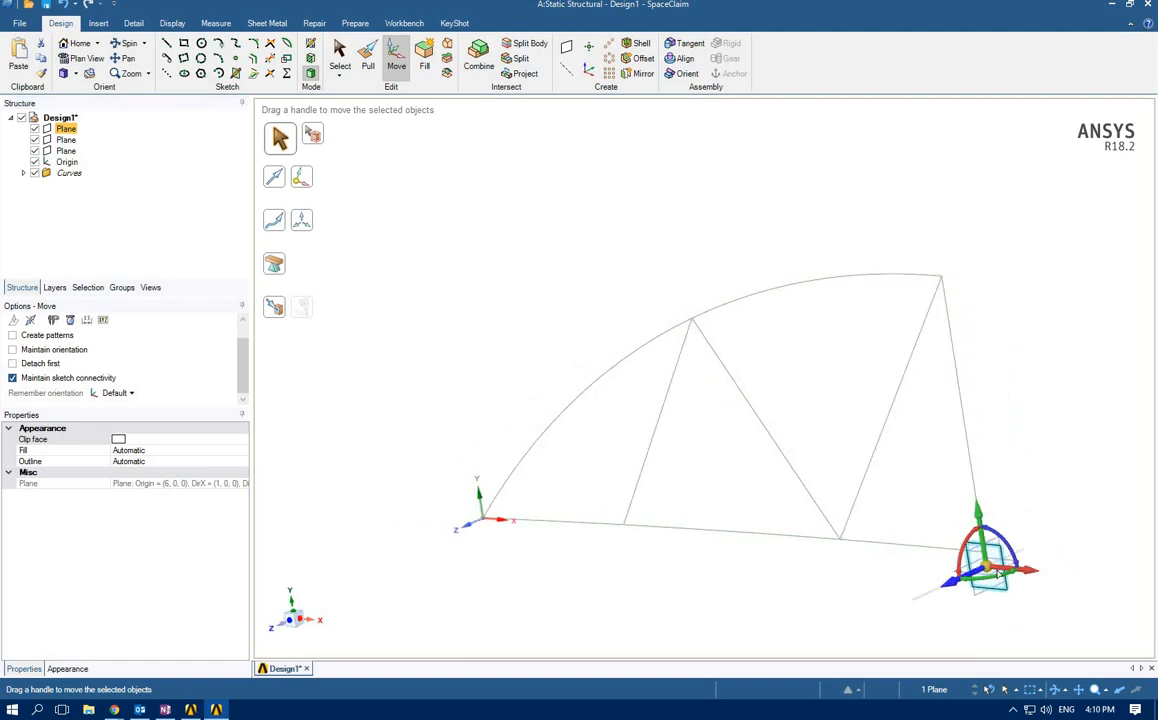
drag(998, 573, 1001, 586)
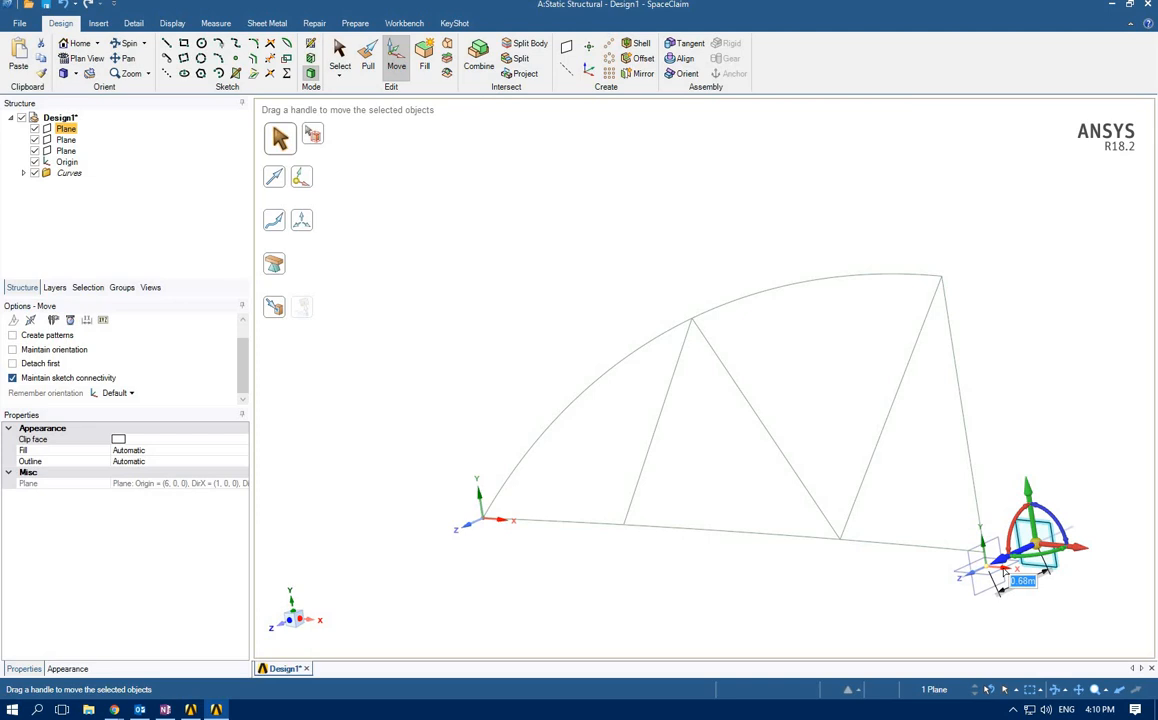
text(1)
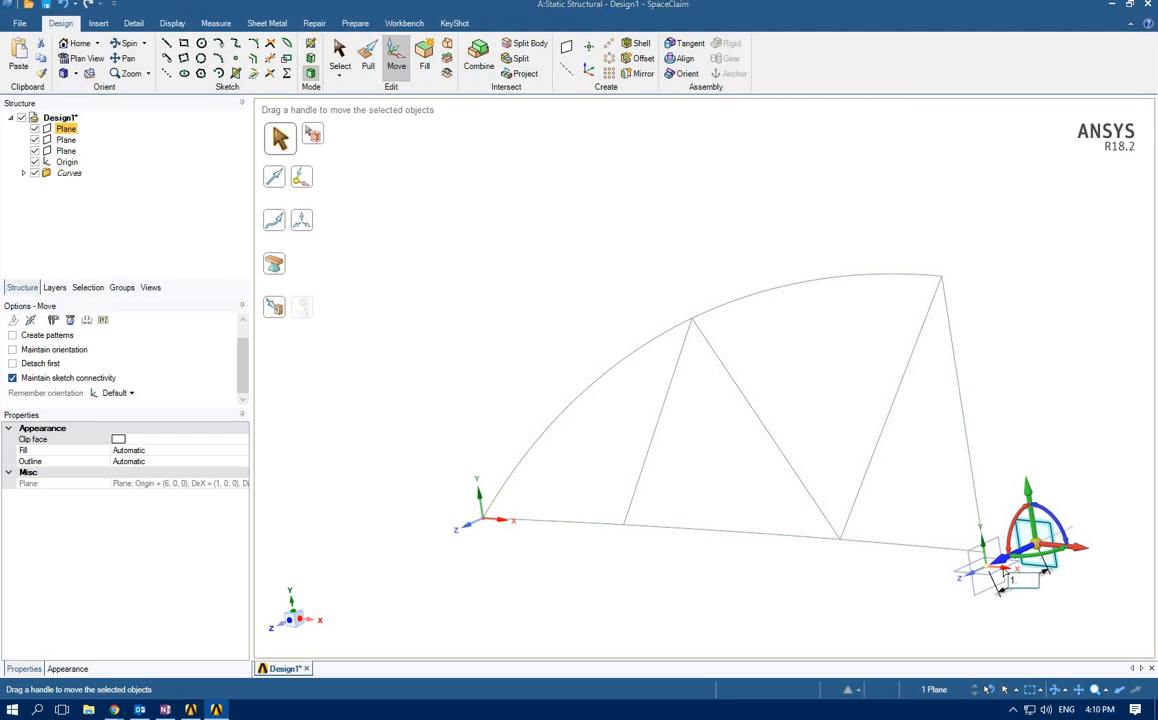
text(.5)
key(Return)
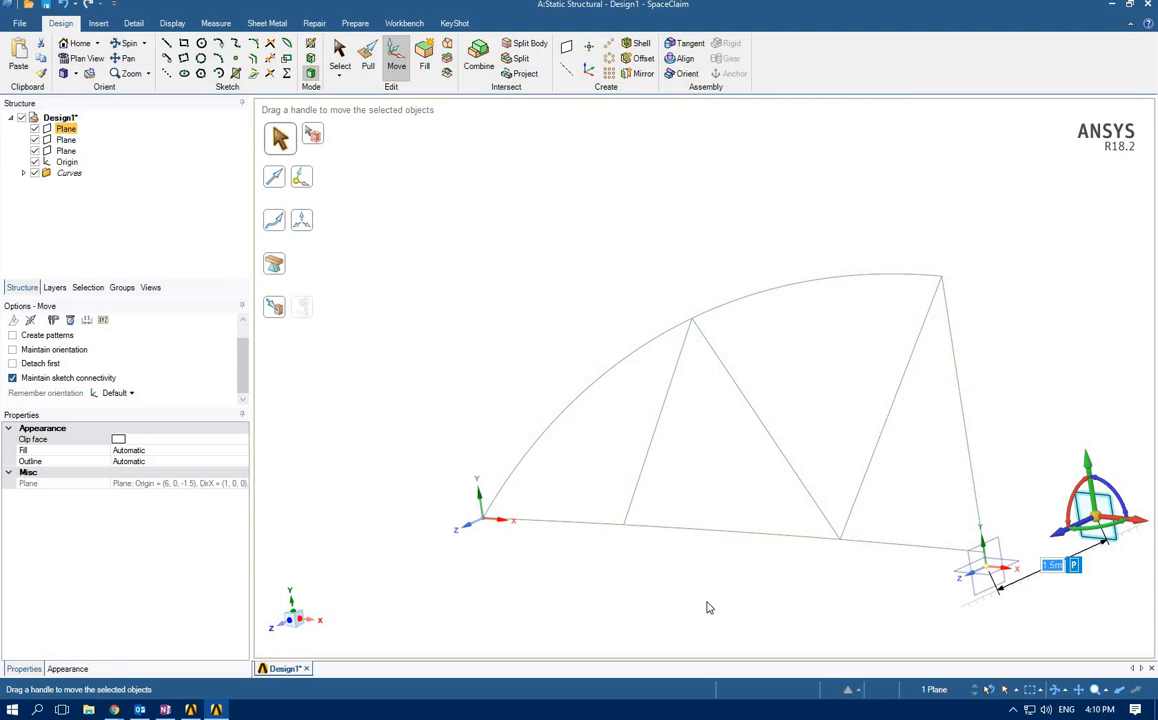
click(1119, 594)
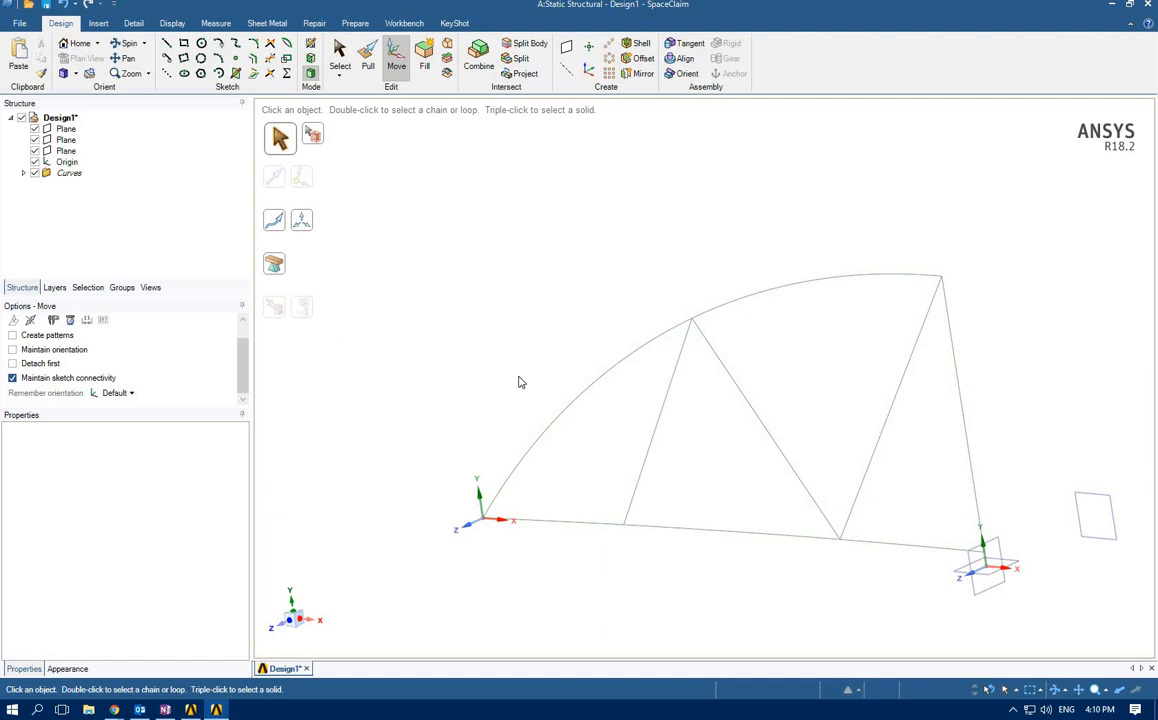
- Mirror all curves of the half truss about the offset plane to make a second, parallel half truss
click(1089, 502)
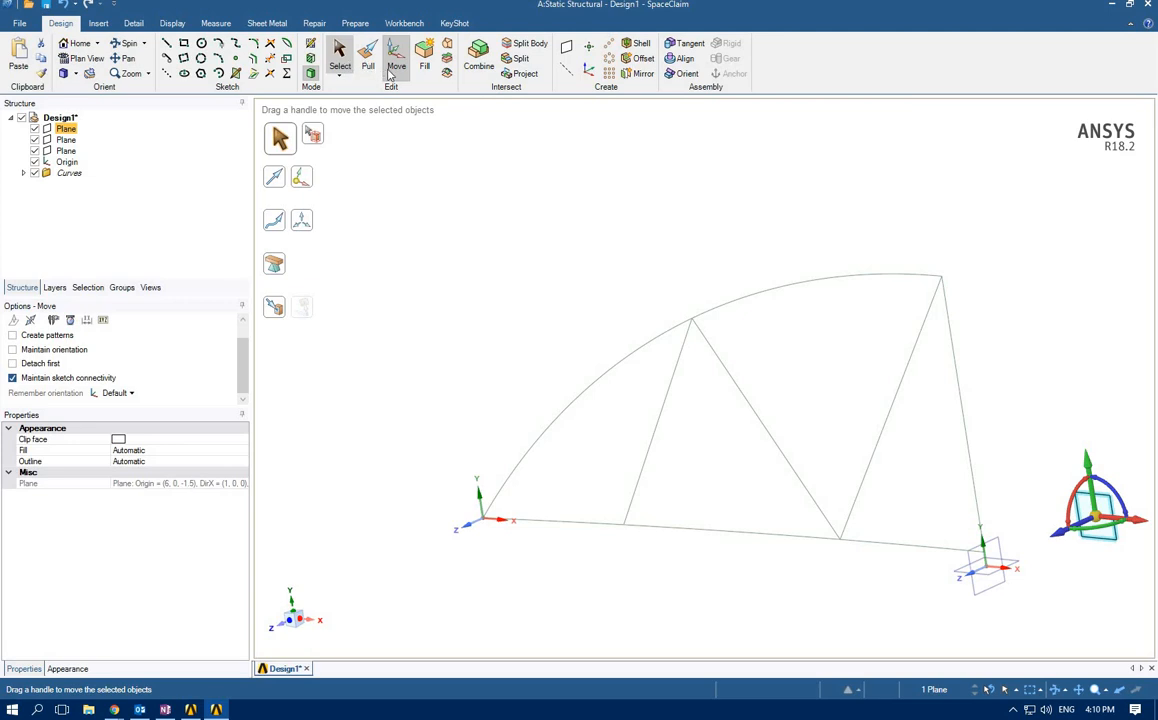
click(641, 74)
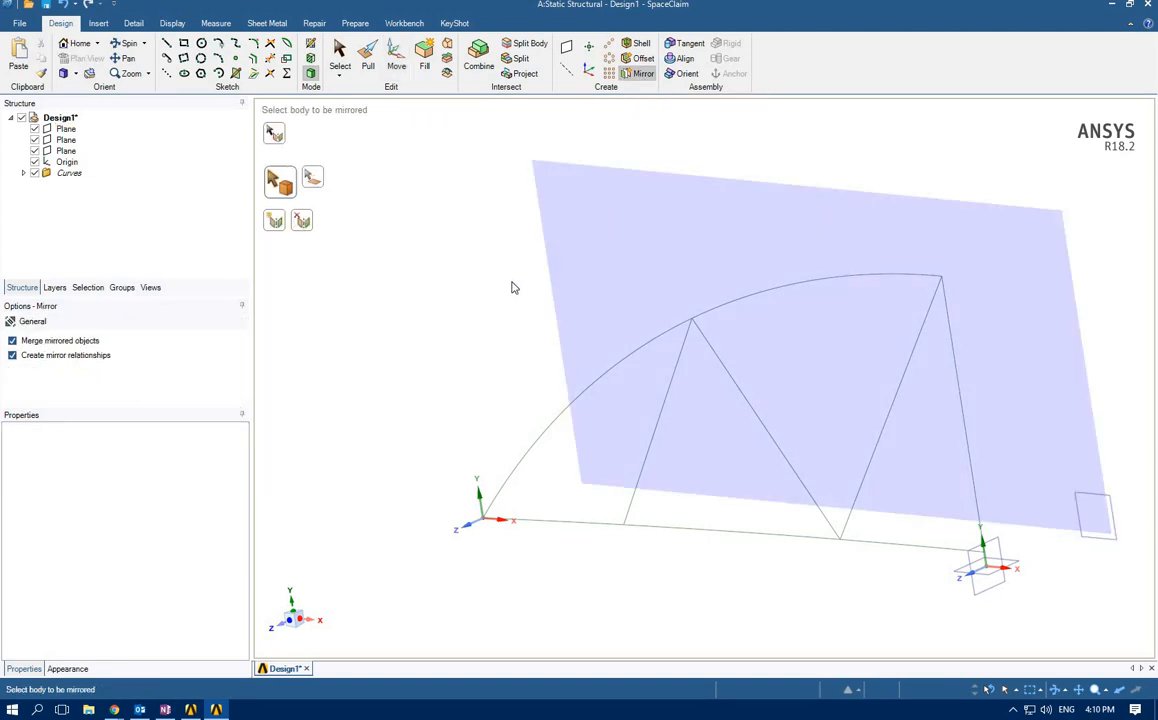
drag(398, 578, 1044, 251)
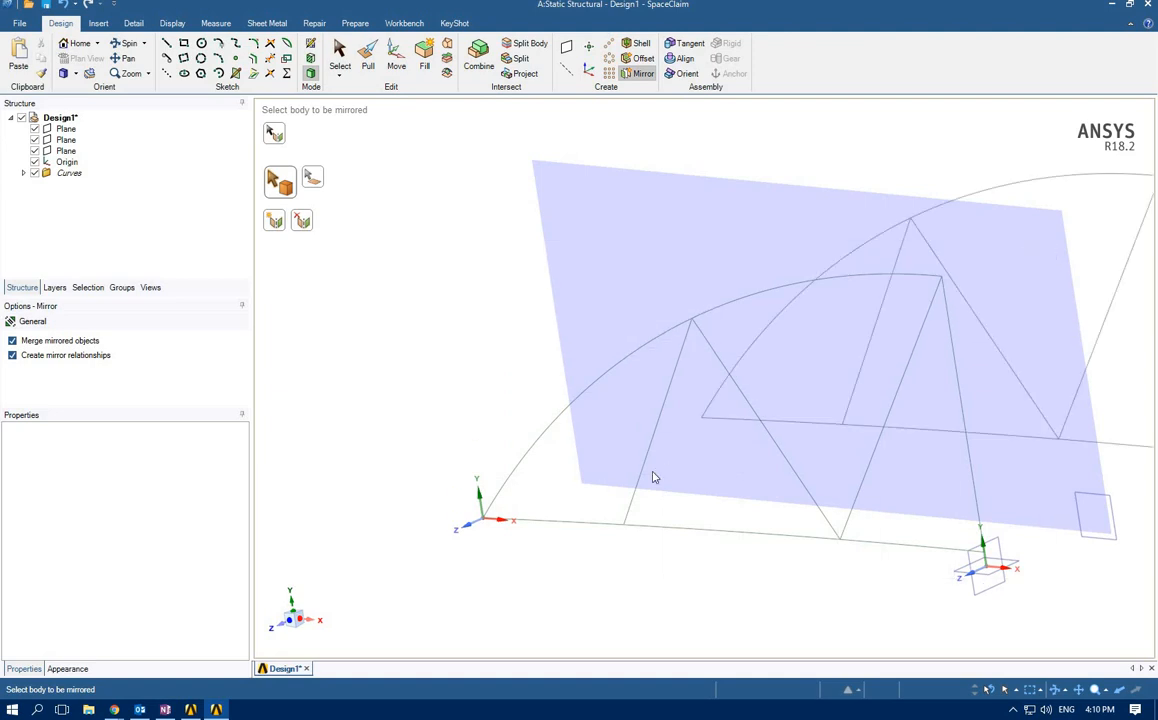
scroll(652, 481, down, 3)
middle_drag(652, 481, 604, 349)
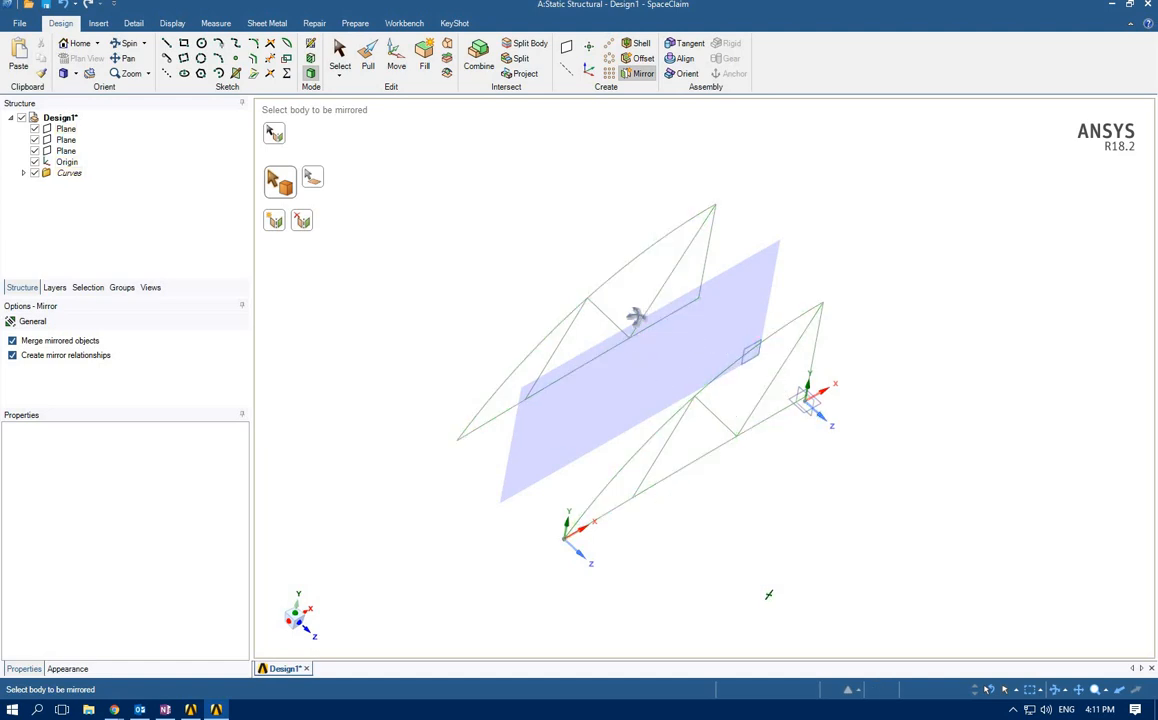
mouse_move(633, 315)
middle_down()
mouse_move(677, 333)
mouse_move(672, 372)
mouse_move(604, 525)
middle_up()
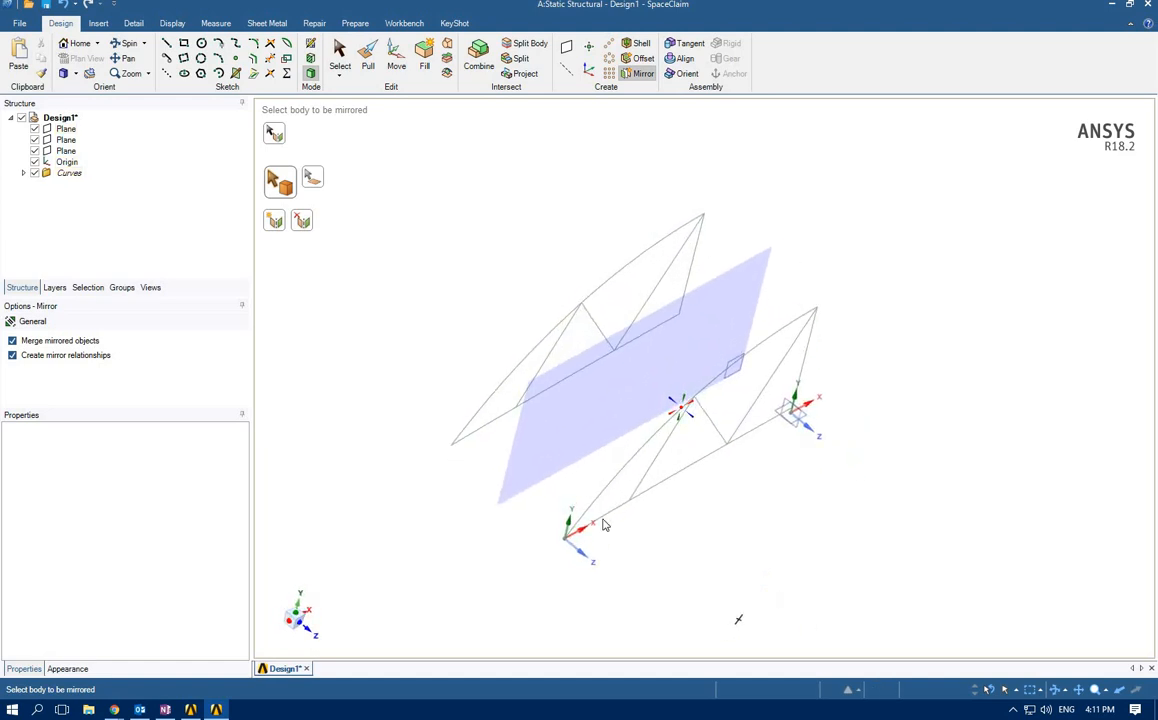
- Hide the three planes in the model and leave the Mirror tool
click(458, 439)
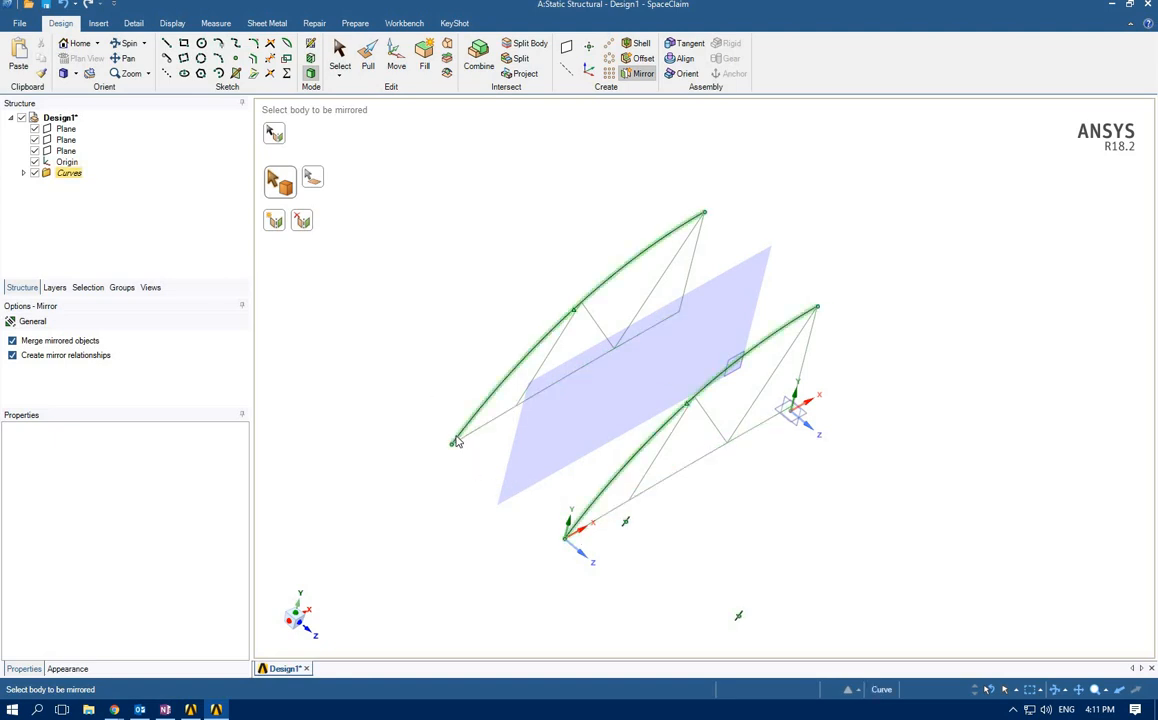
click(312, 177)
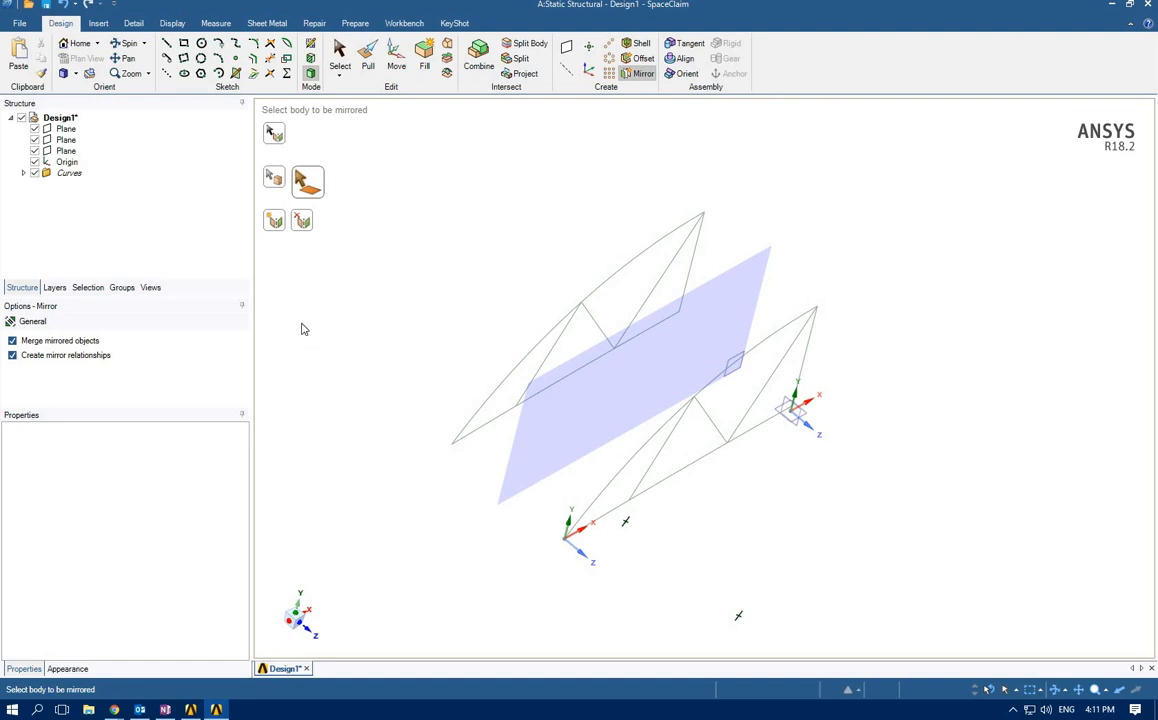
mouse_move(362, 421)
middle_down()
mouse_move(373, 447)
mouse_move(357, 428)
middle_up()
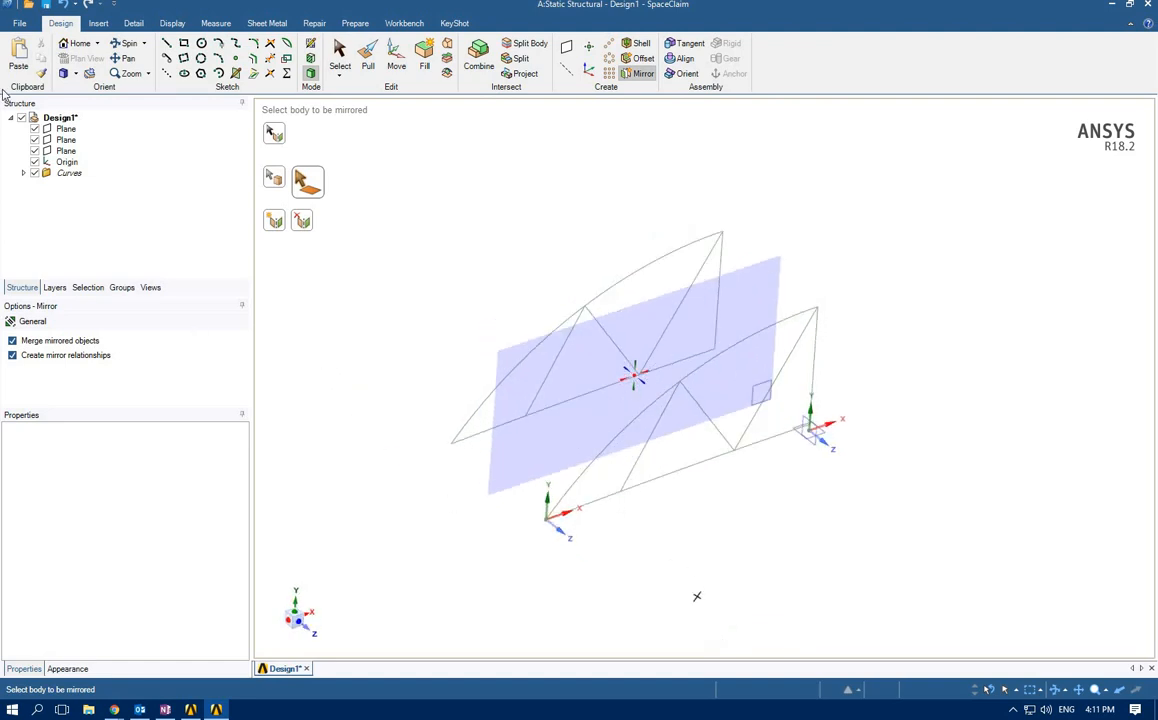
click(35, 130)
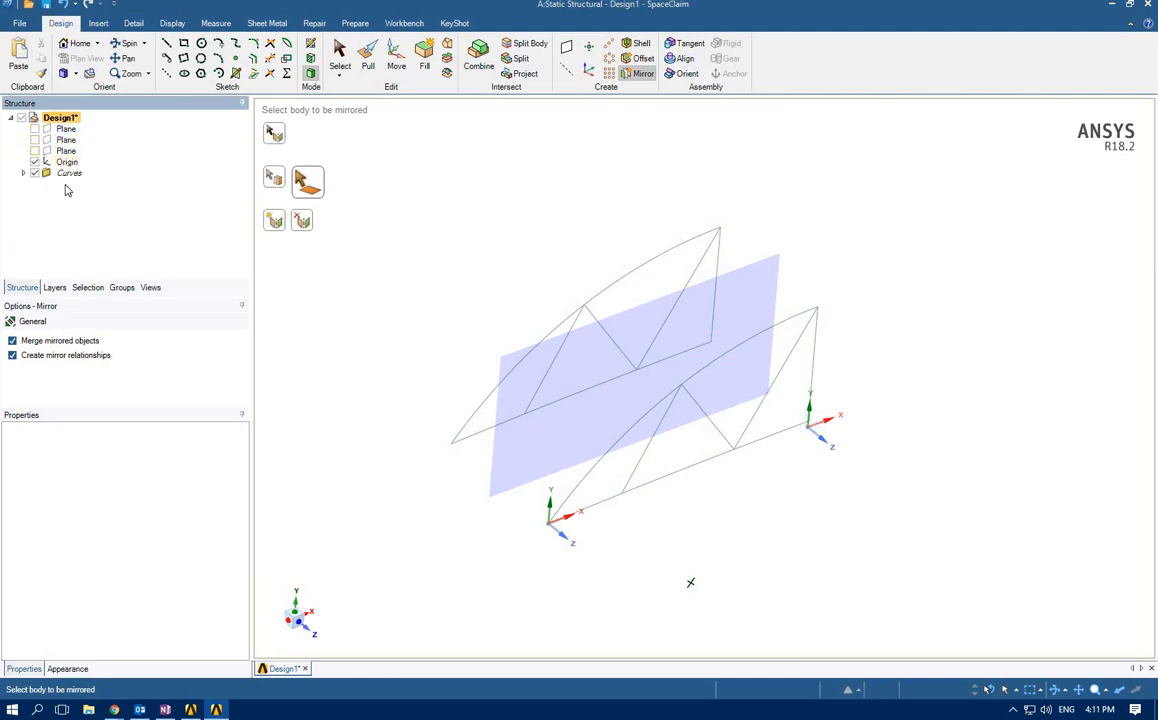
middle_drag(491, 431, 377, 305)
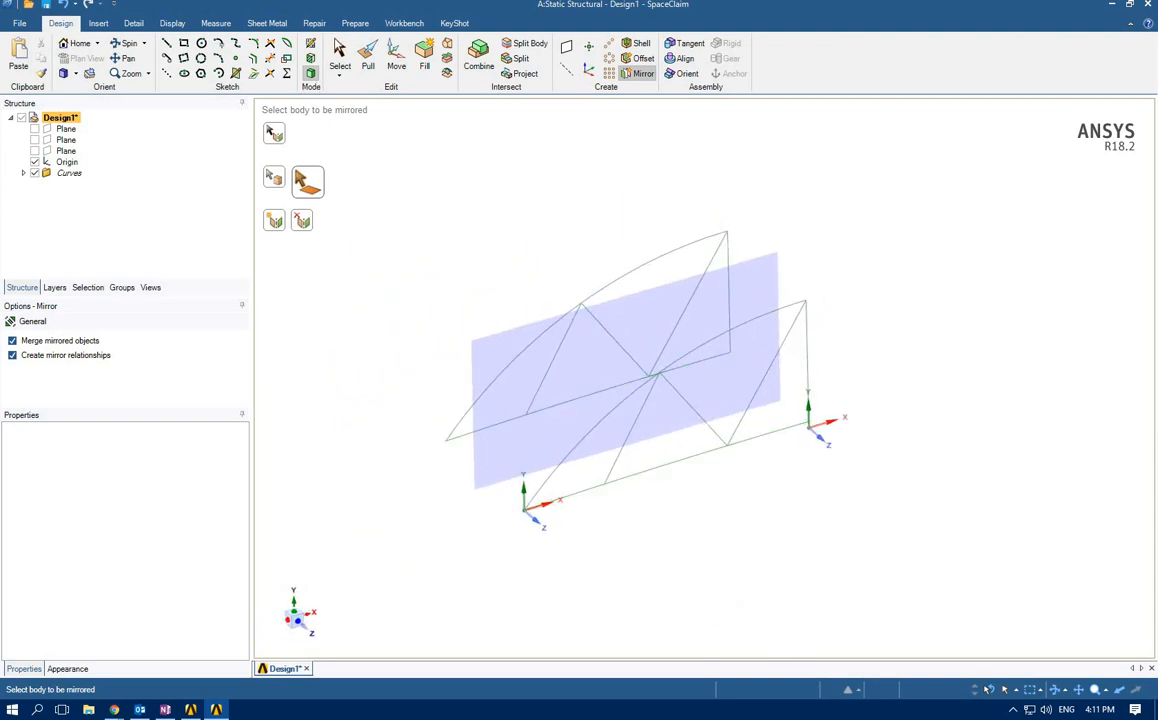
key(Escape)
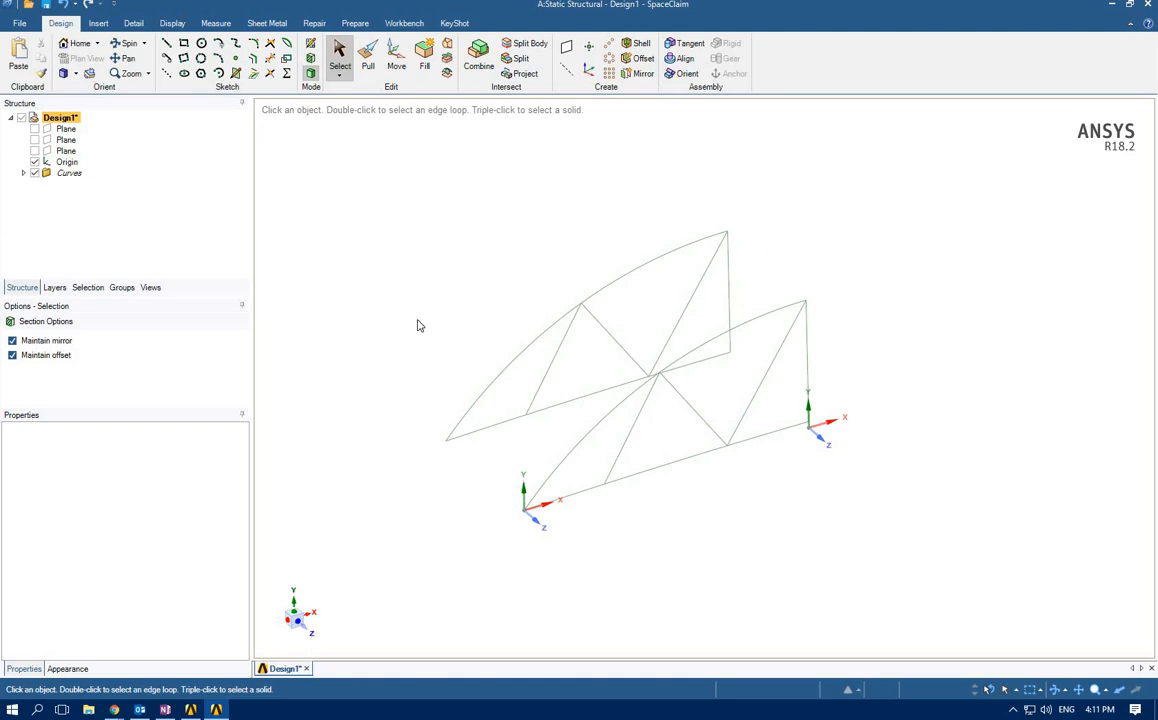
middle_drag(460, 434, 483, 500)
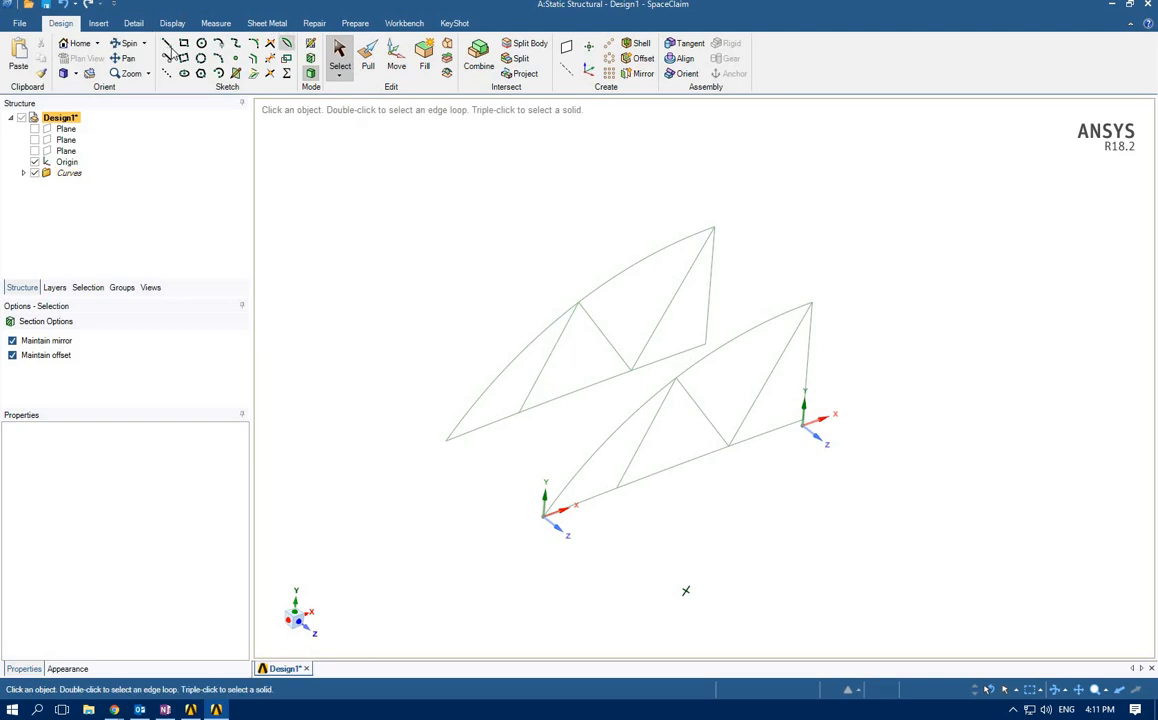
click(167, 45)
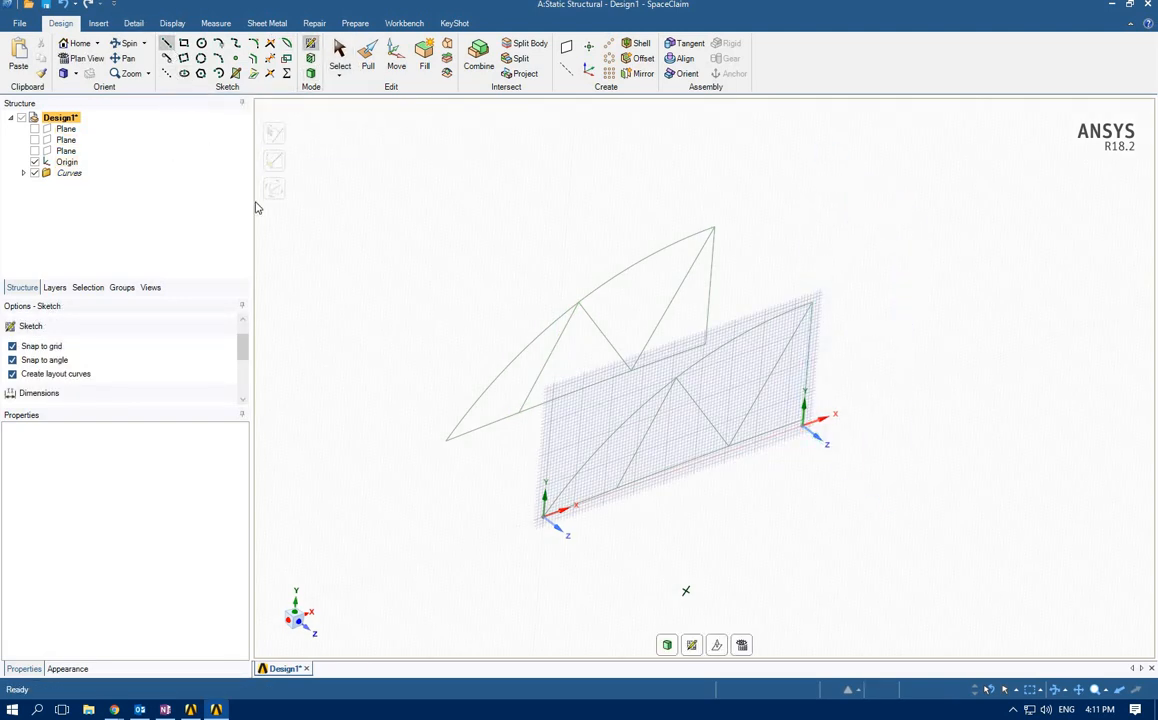
click(543, 517)
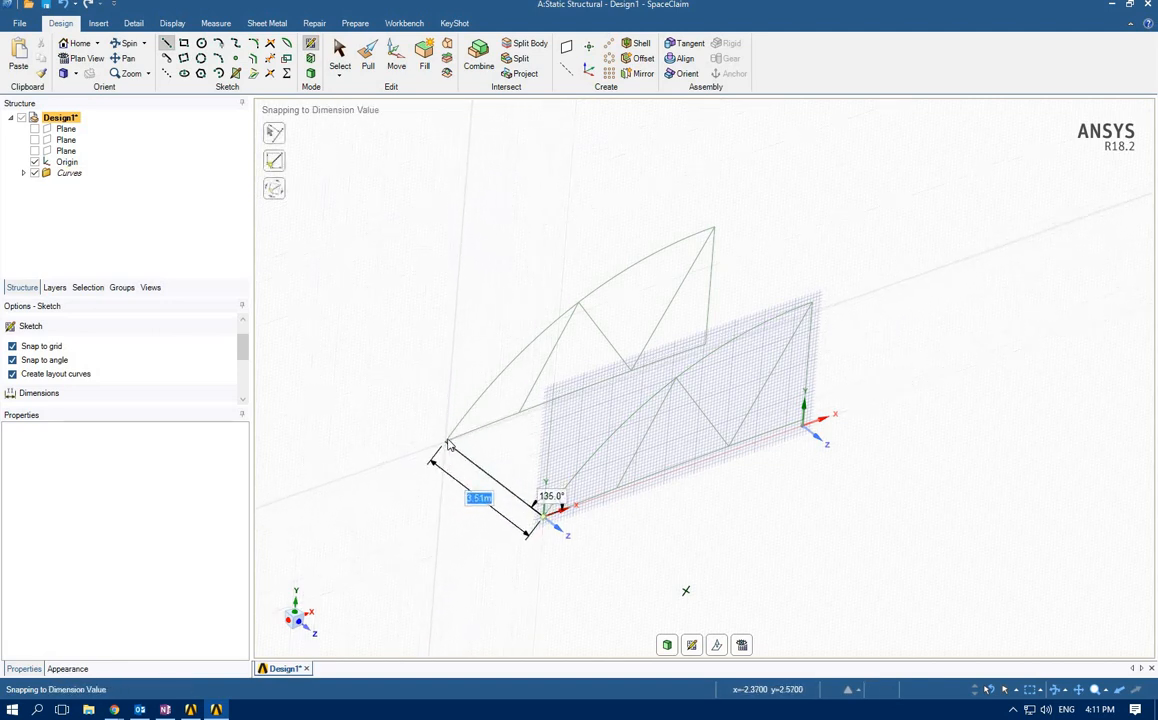
click(341, 64)
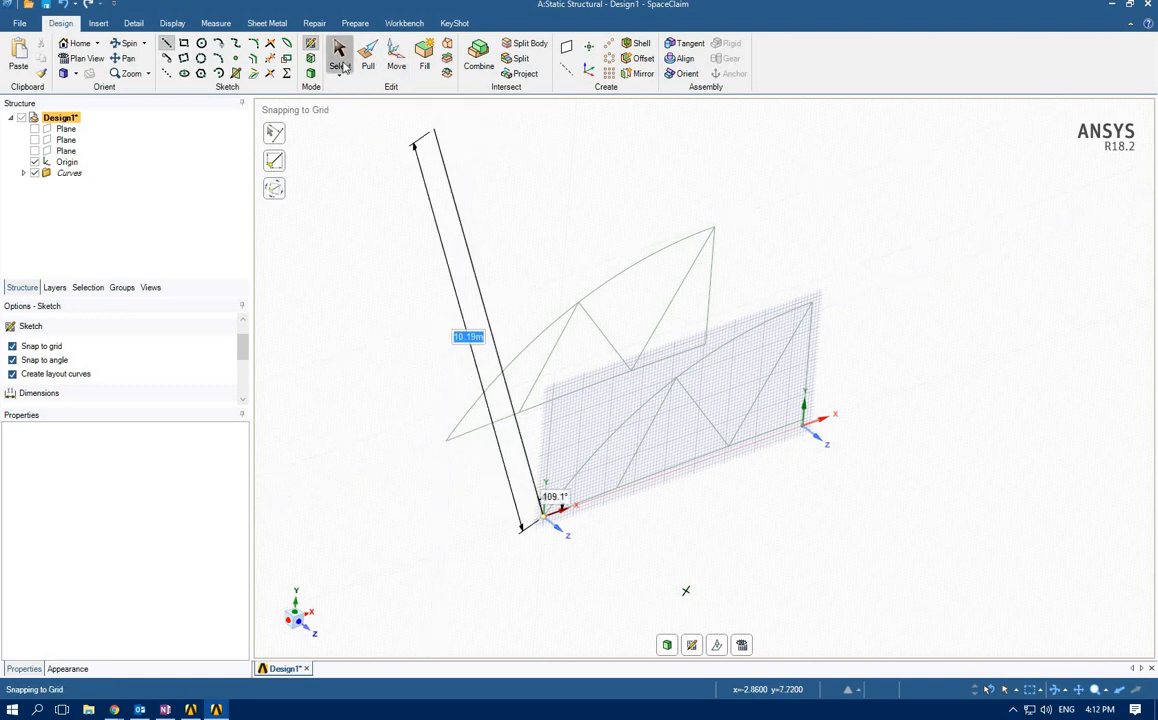
click(342, 65)
click(312, 75)
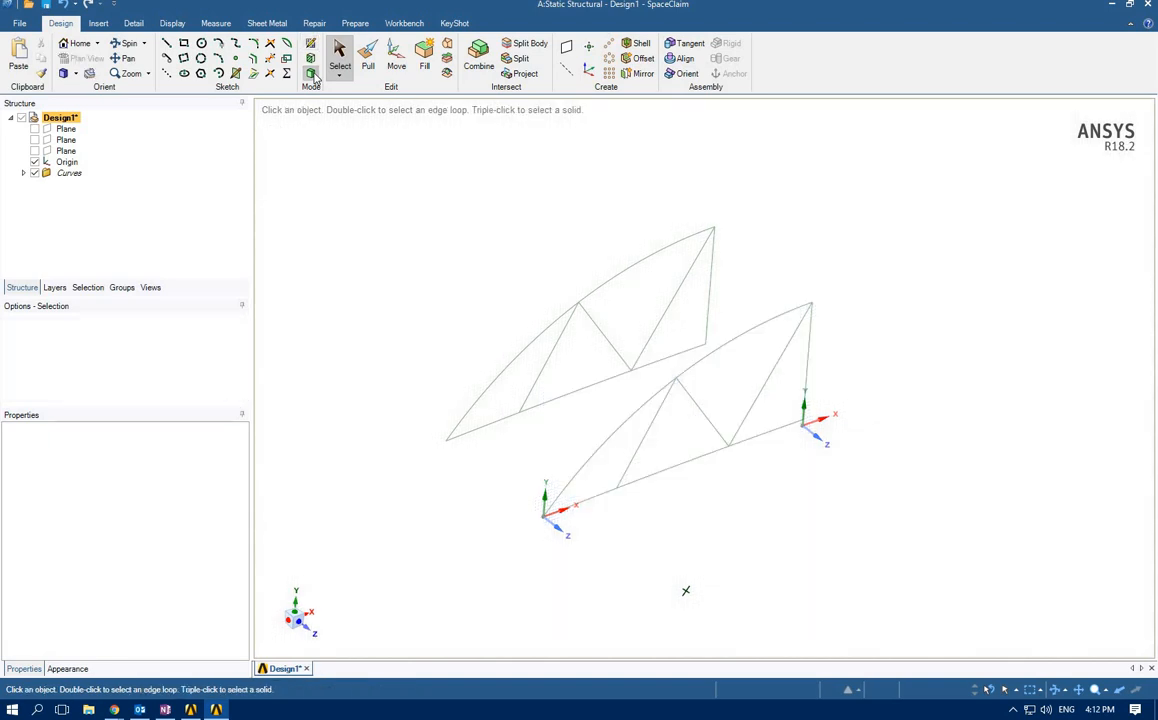
- Draw 3D lines joining the two half trusses at their outer ends and at their first bottom-chord joints
click(168, 44)
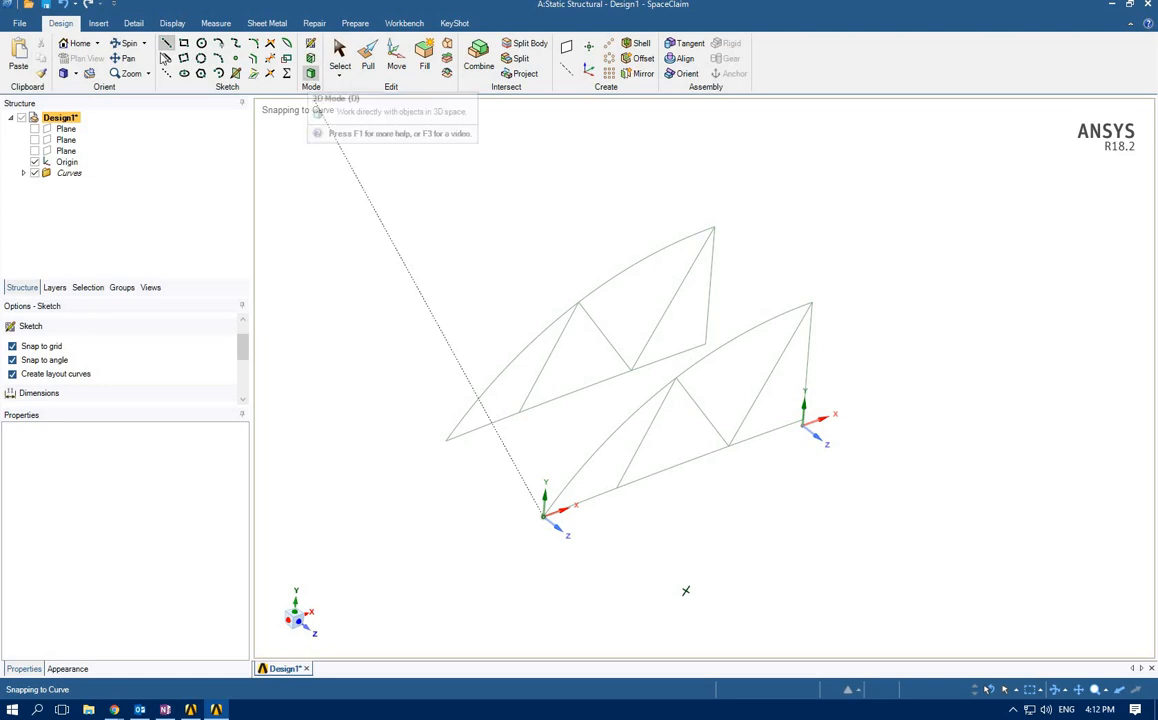
click(446, 441)
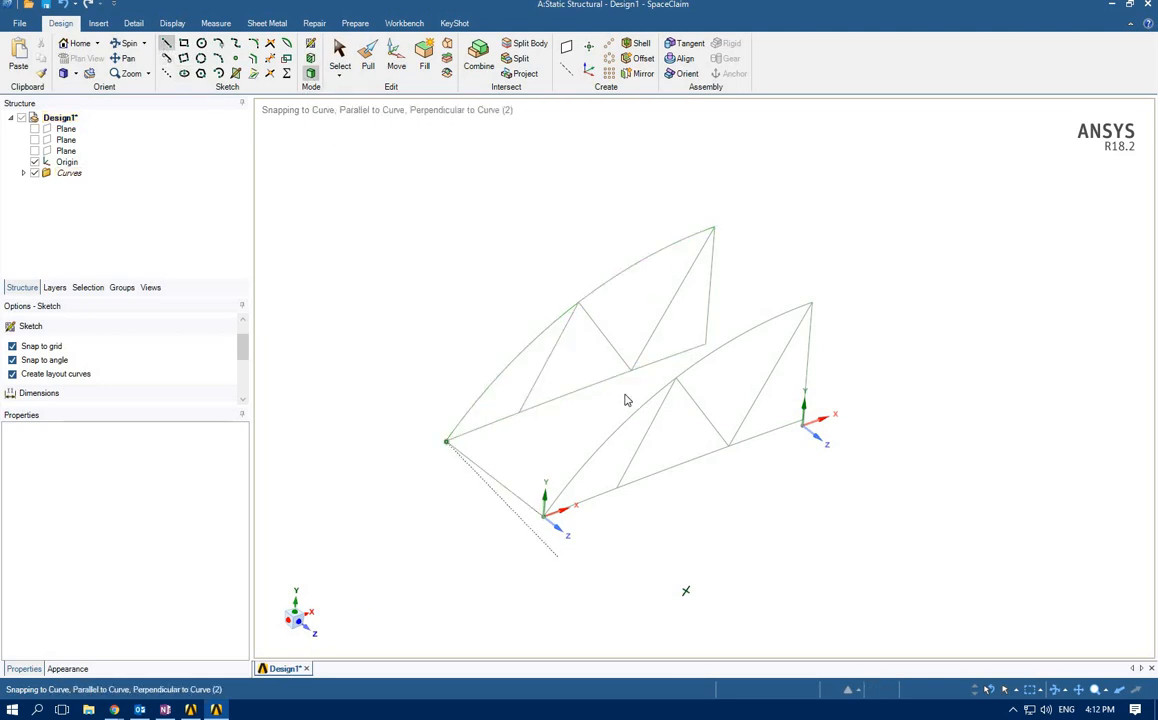
click(340, 55)
click(166, 48)
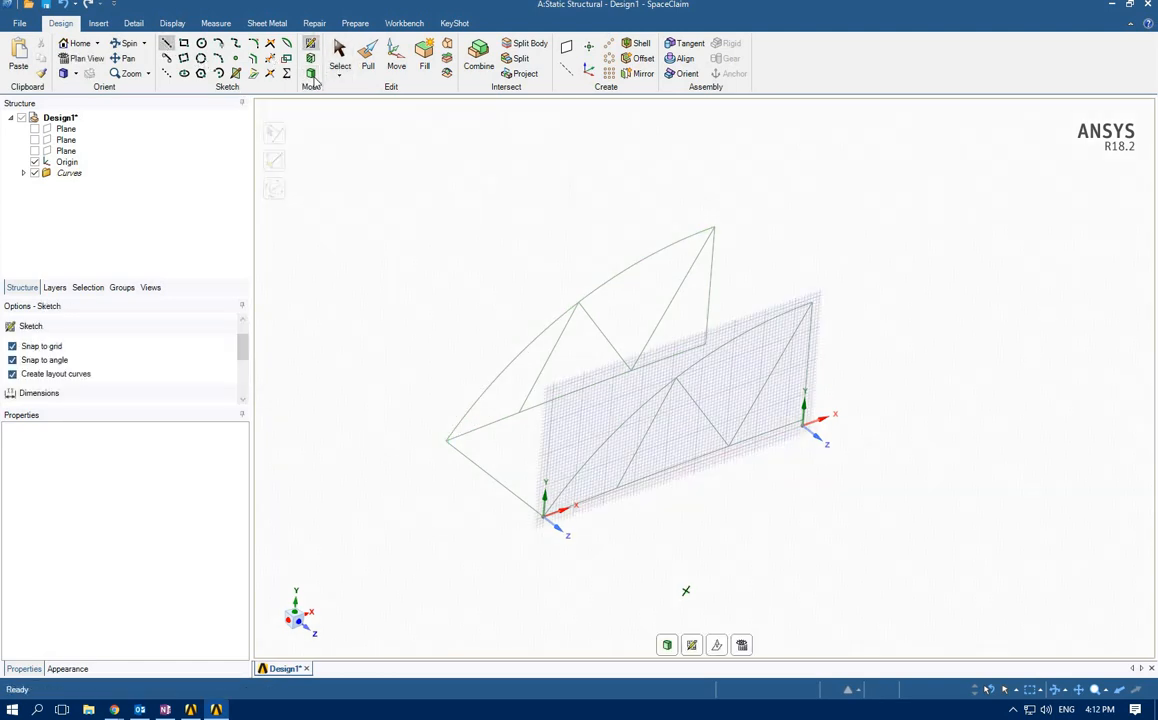
click(617, 488)
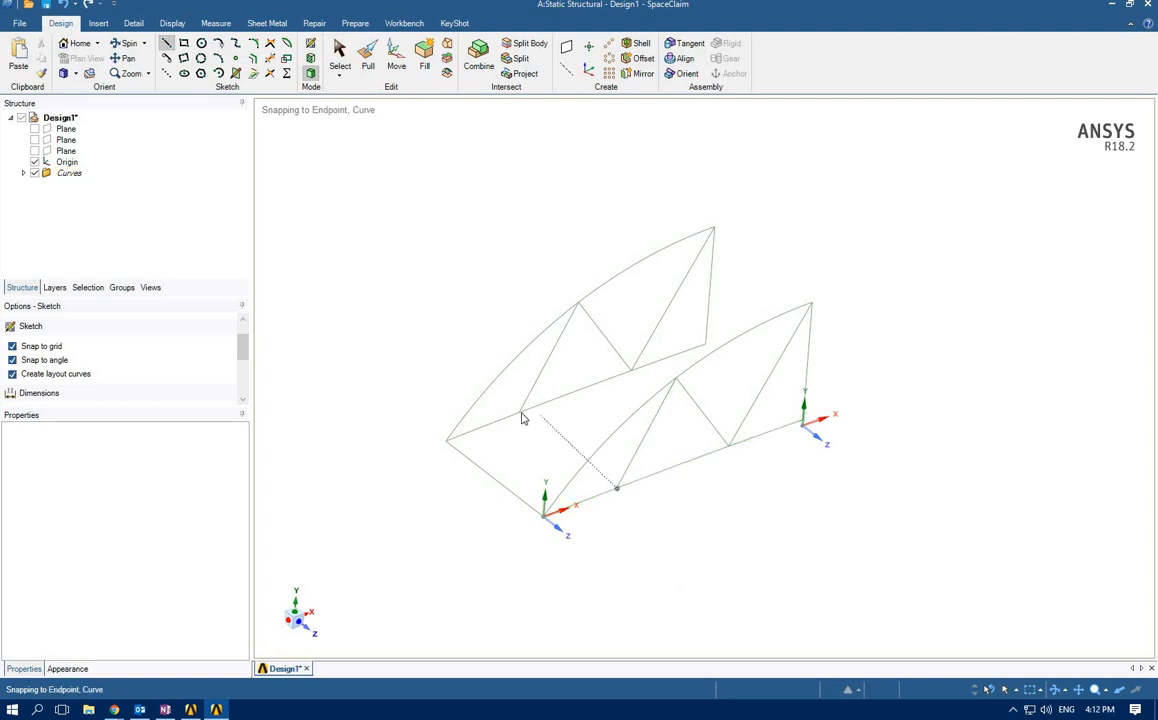
key(Escape)
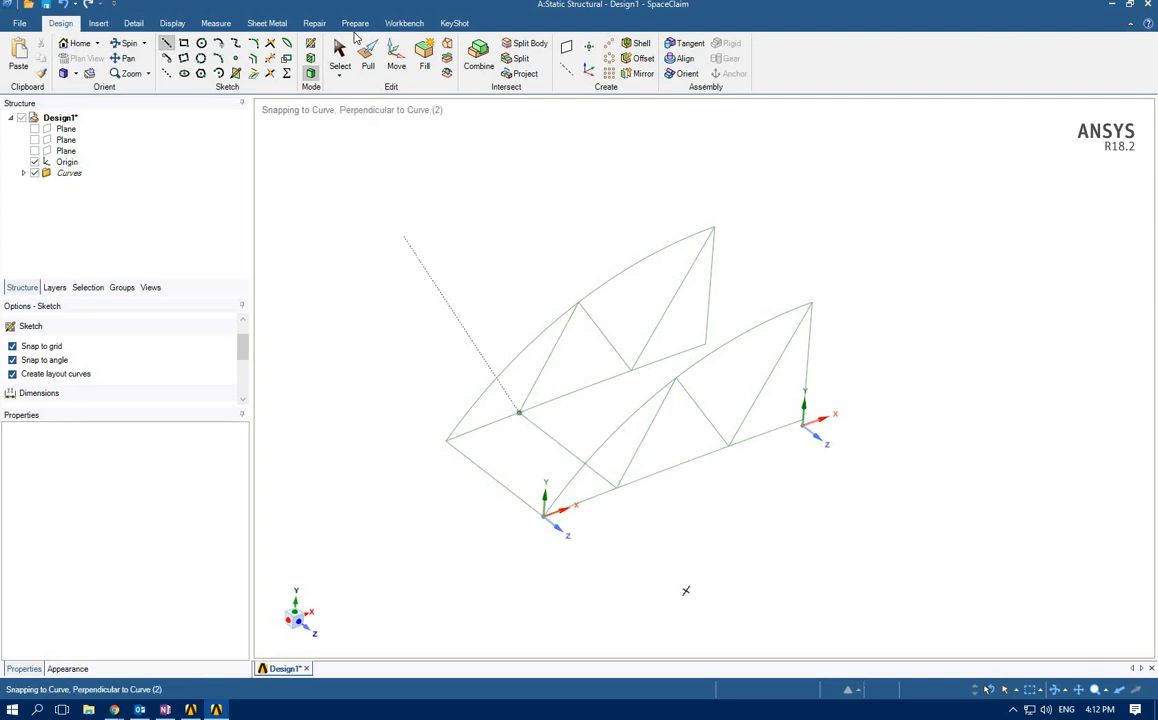
- Draw 3D lines joining the two half trusses at their matching mid-arch joints and at their apexes
click(166, 44)
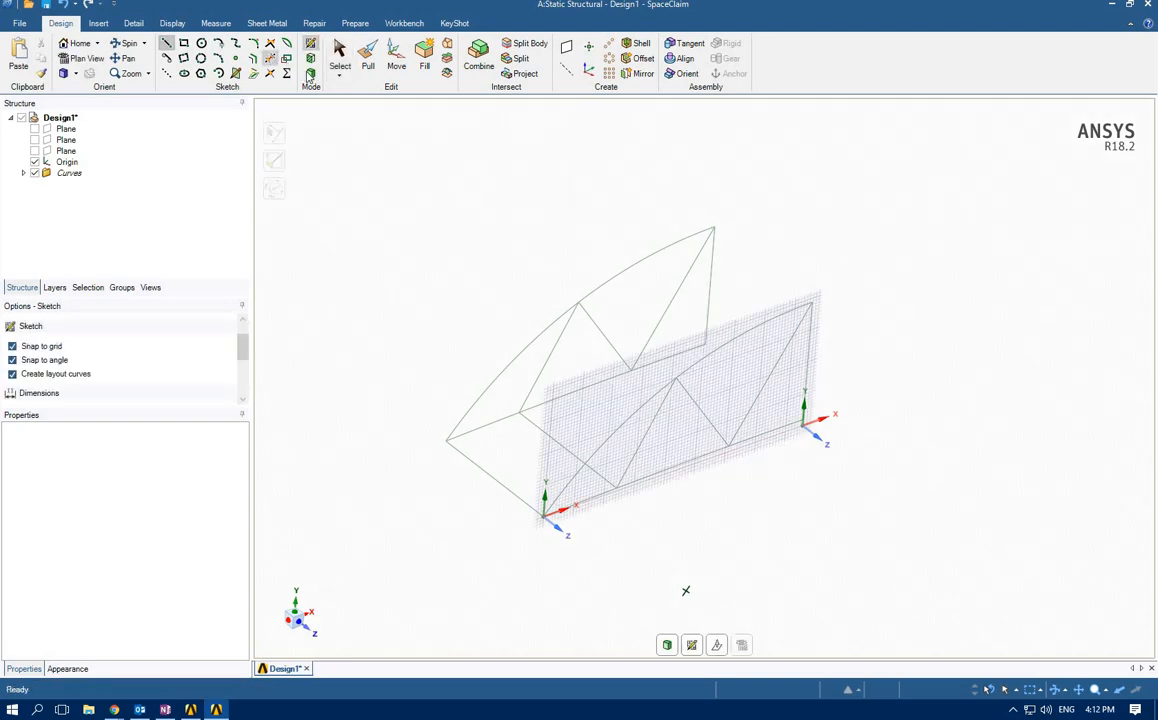
click(676, 378)
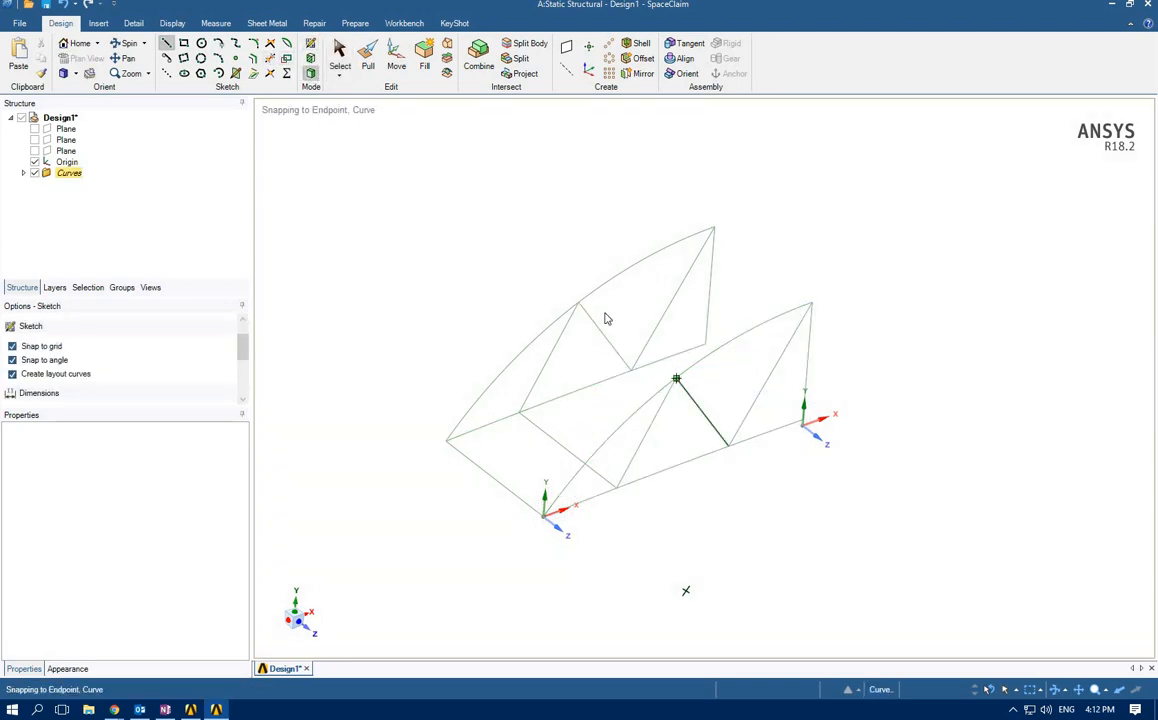
click(578, 303)
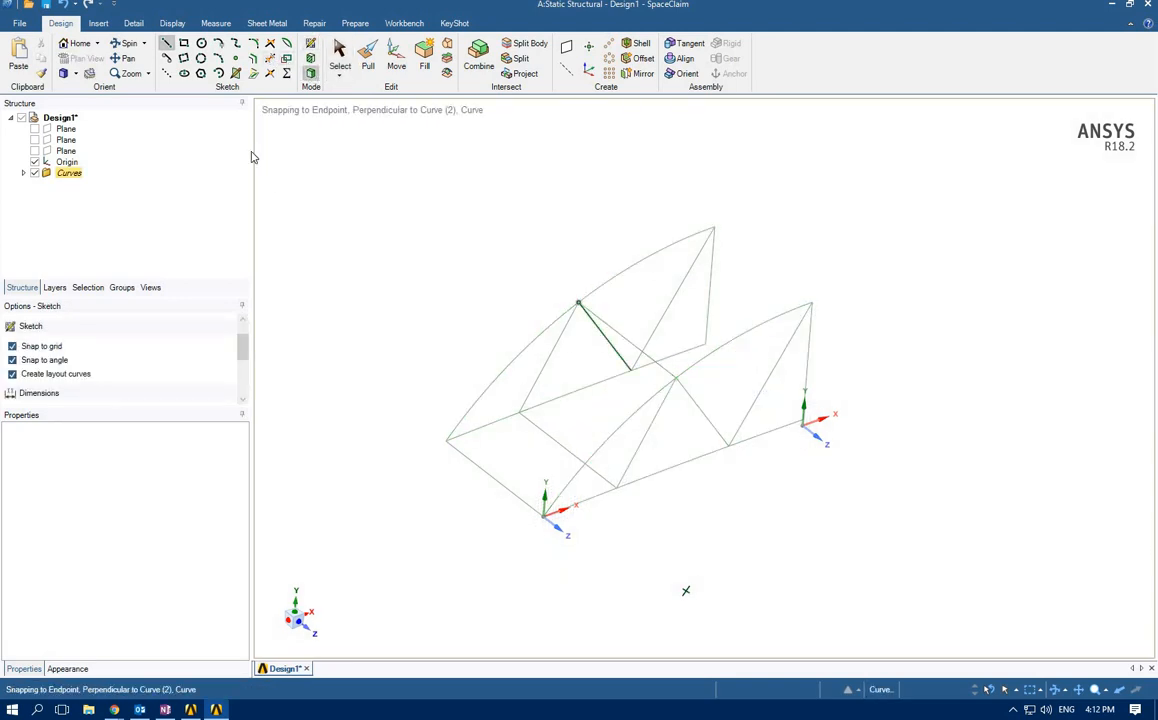
key(Escape)
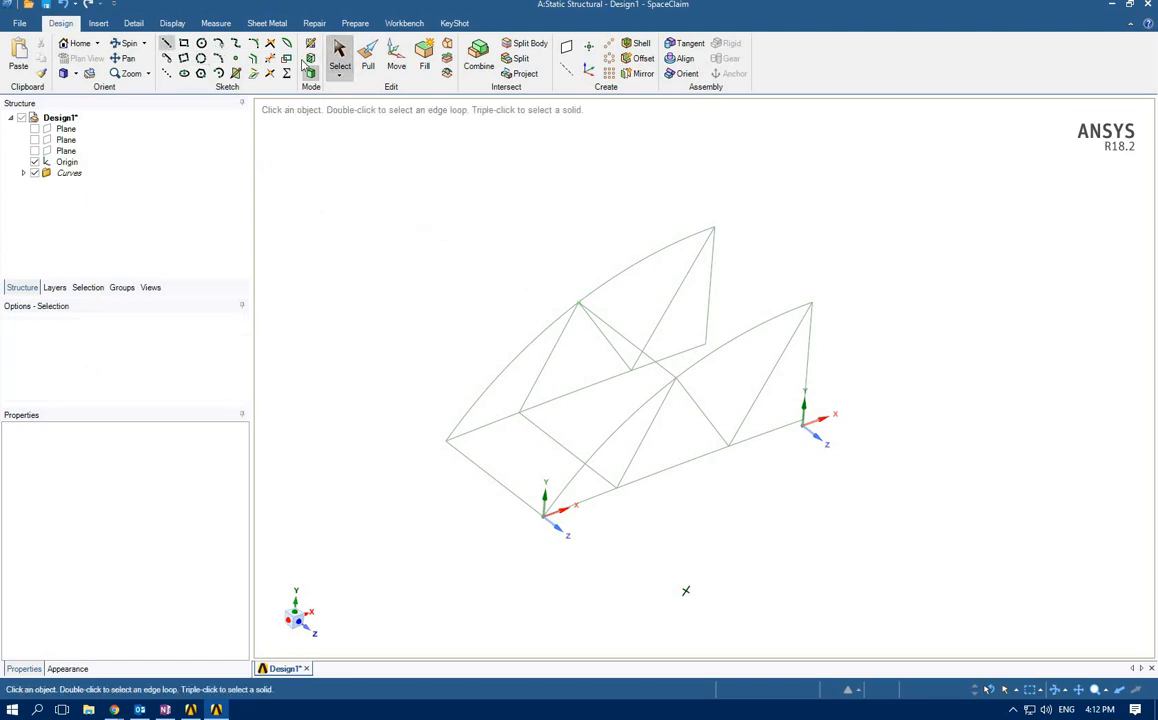
click(166, 44)
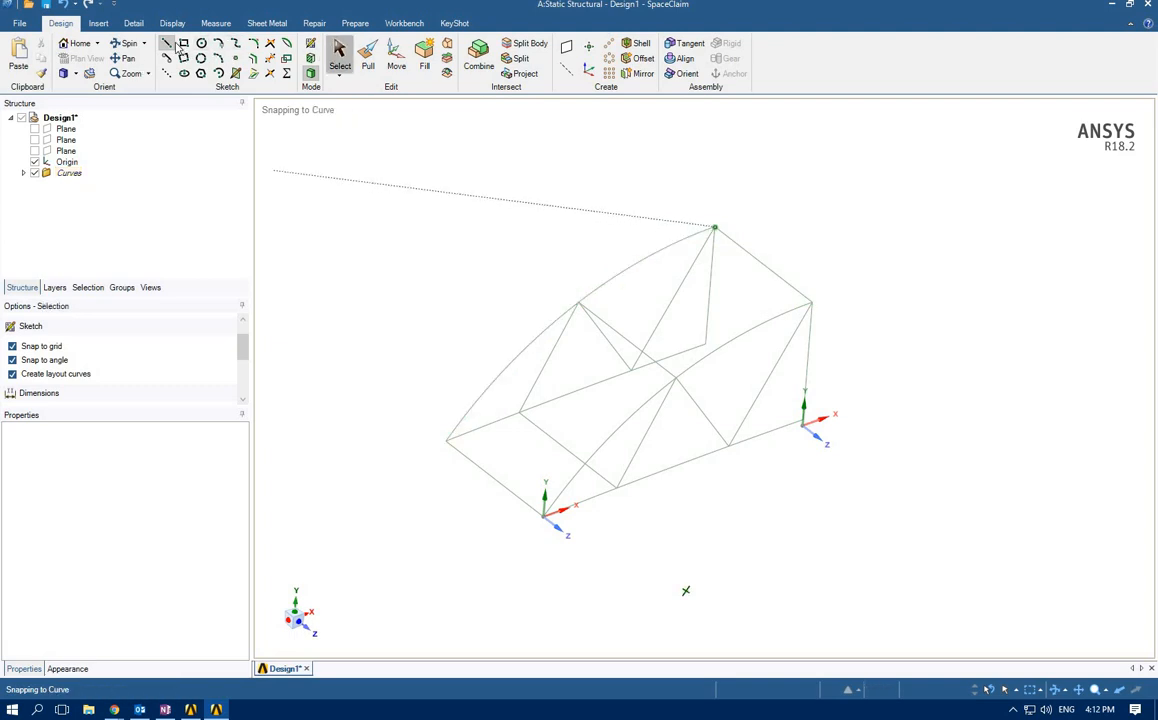
click(339, 52)
- Draw 3D lines joining the half trusses at the feet of their centre verticals and at their second bottom-chord joints
click(166, 43)
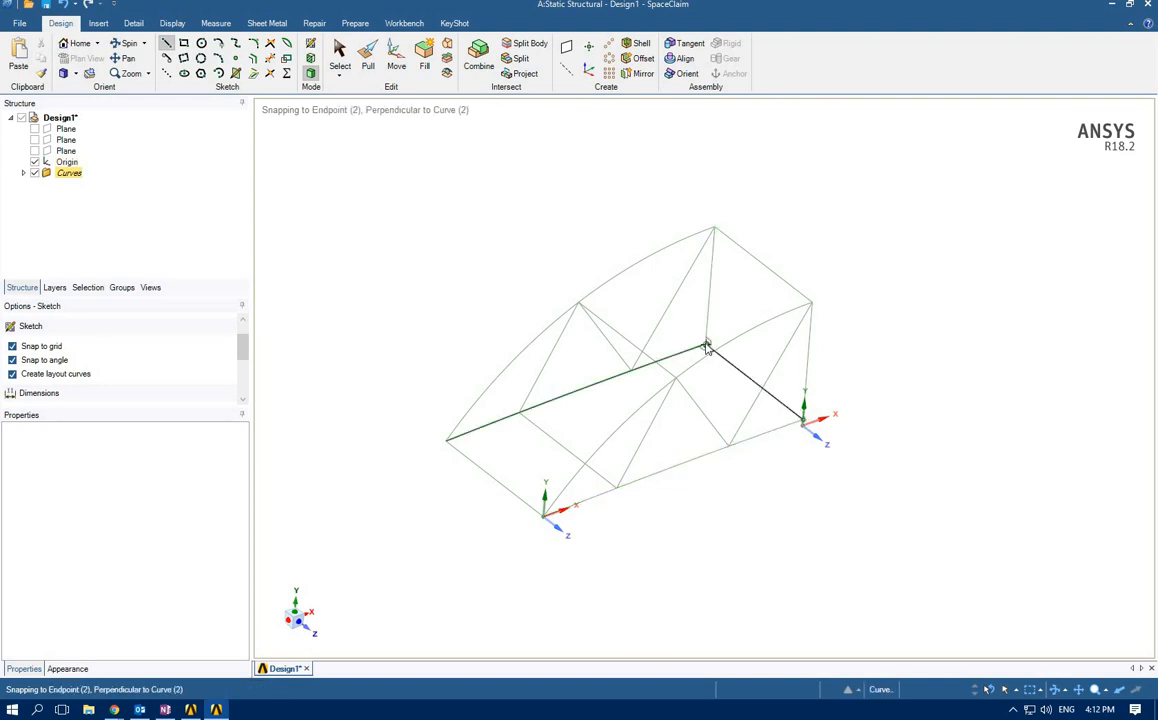
click(340, 60)
click(166, 43)
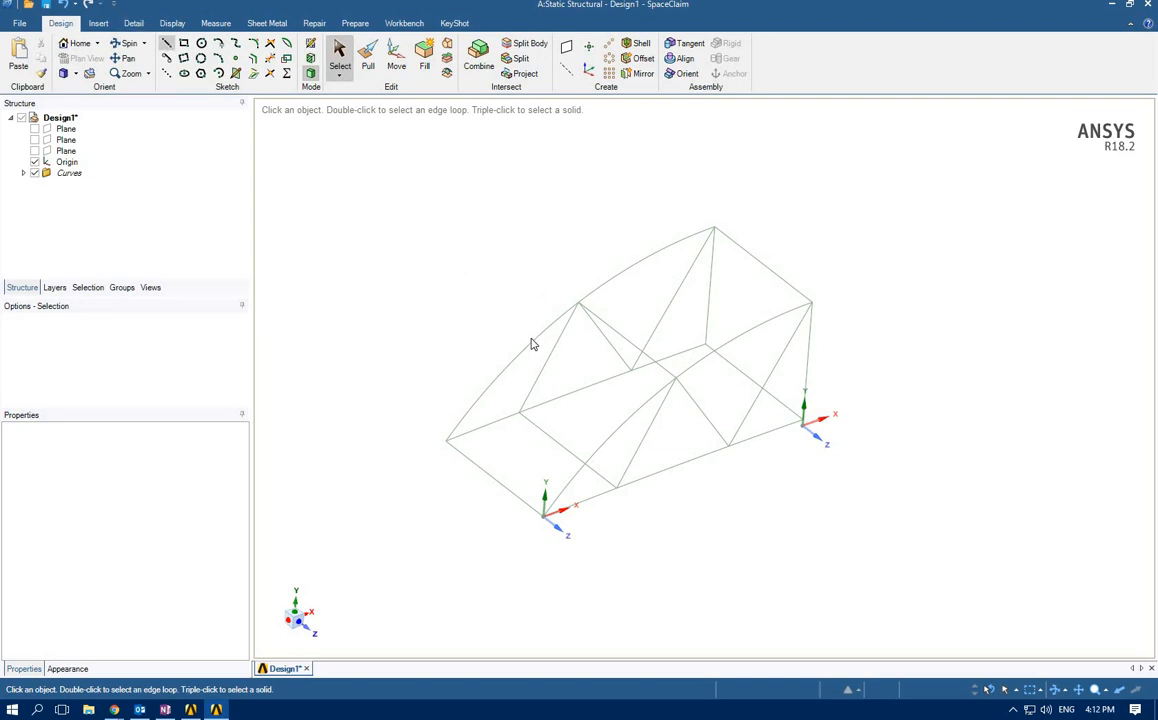
click(722, 446)
click(311, 73)
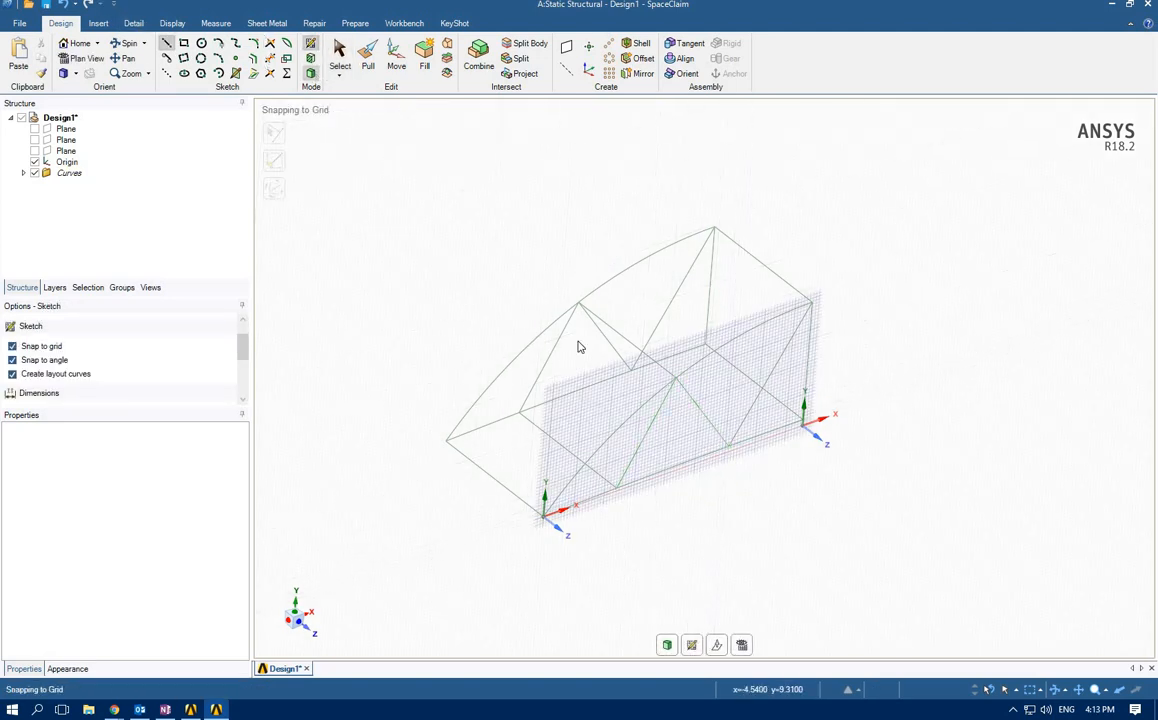
click(729, 448)
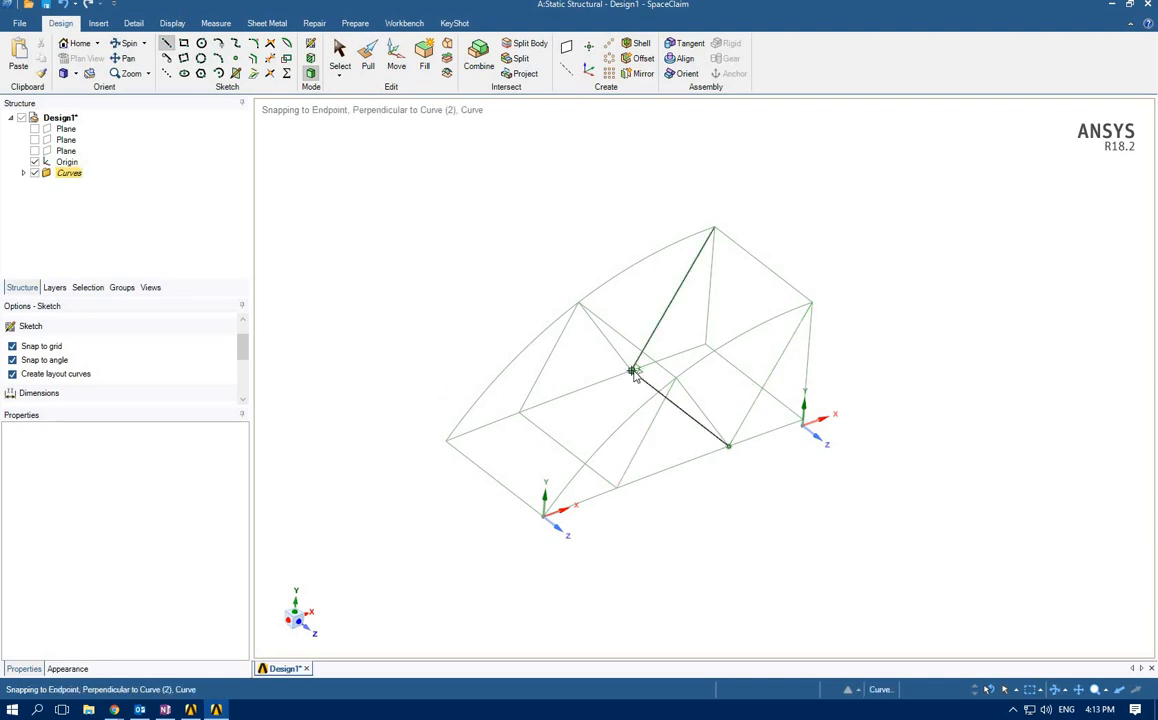
click(603, 408)
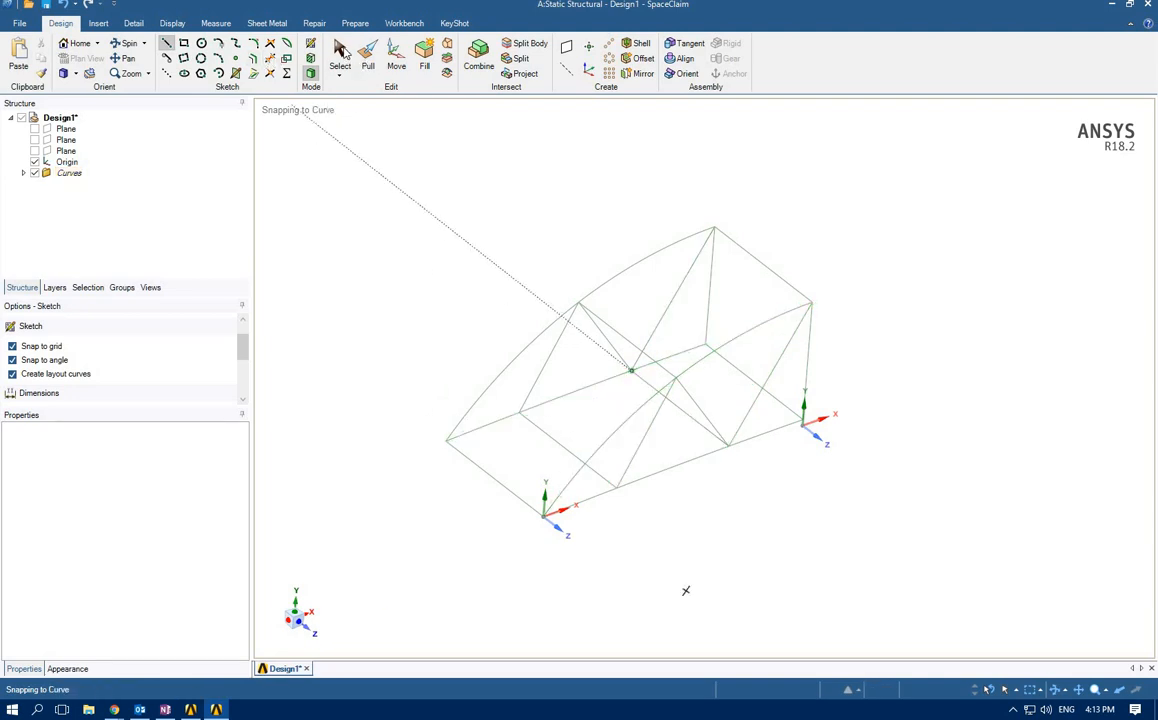
key(d)
- Mirror all curves of the connected half structure about the plane at x = 6 perpendicular to the X axis
mouse_move(483, 341)
middle_down()
mouse_move(445, 184)
mouse_move(478, 265)
mouse_move(478, 339)
mouse_move(473, 323)
mouse_move(489, 328)
middle_up()
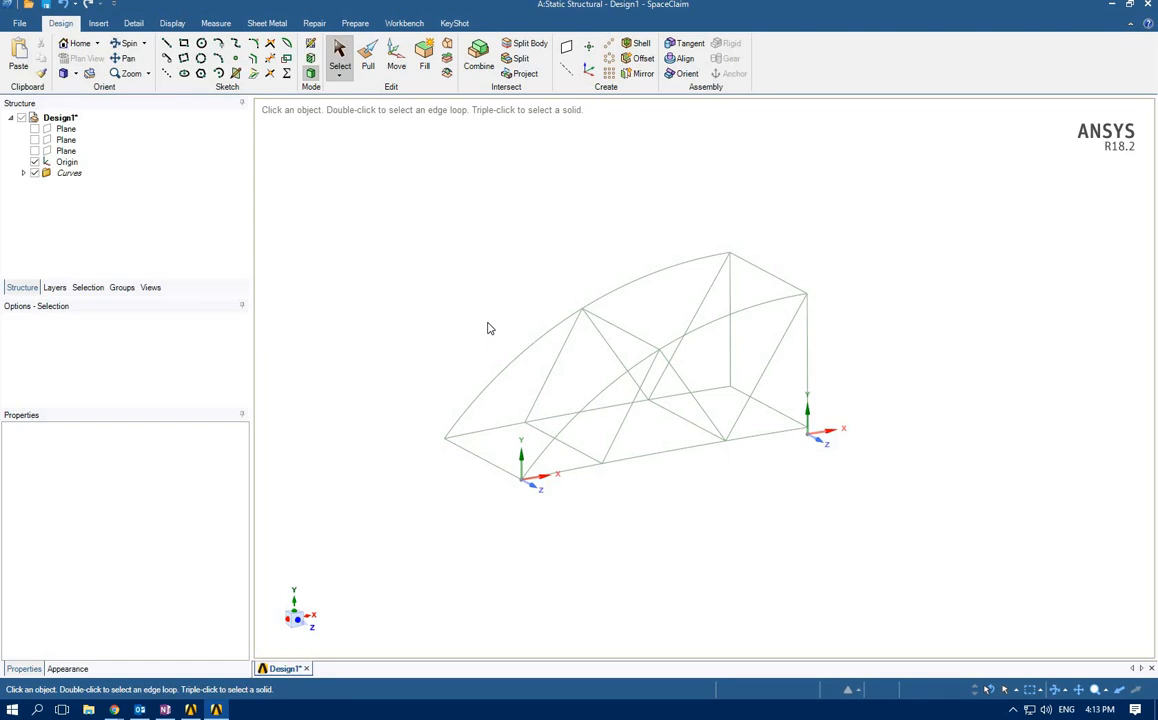
mouse_move(685, 493)
middle_down()
mouse_move(626, 514)
mouse_move(651, 481)
mouse_move(692, 489)
middle_up()
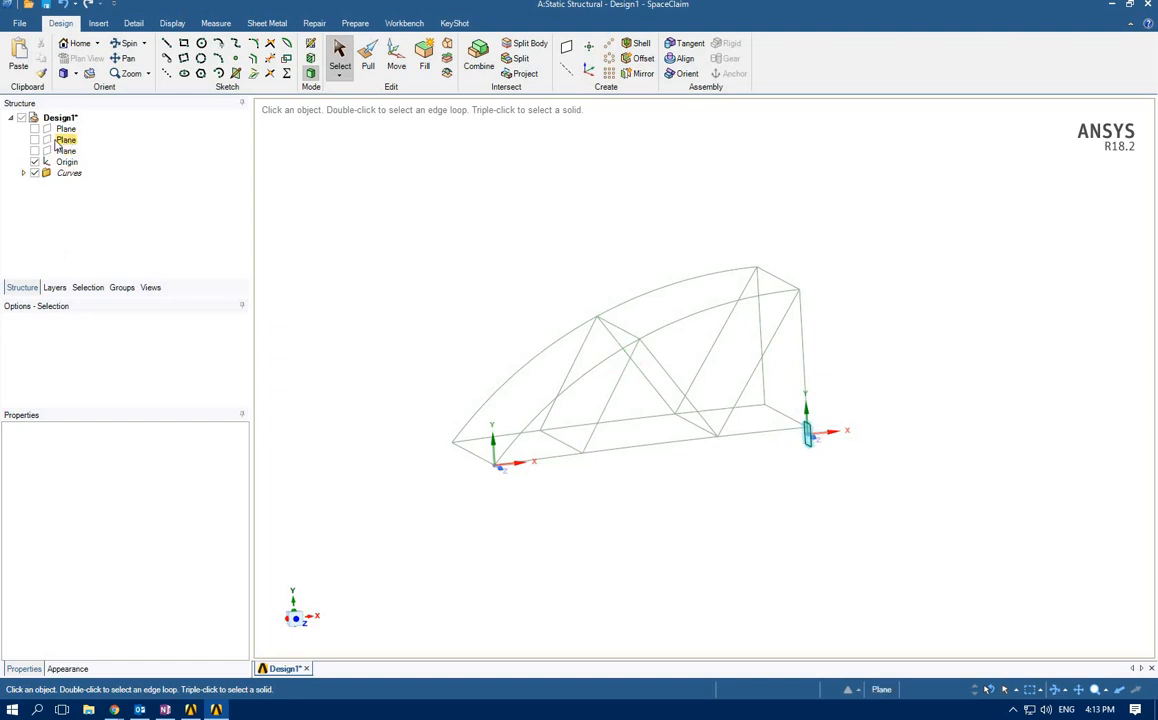
click(63, 141)
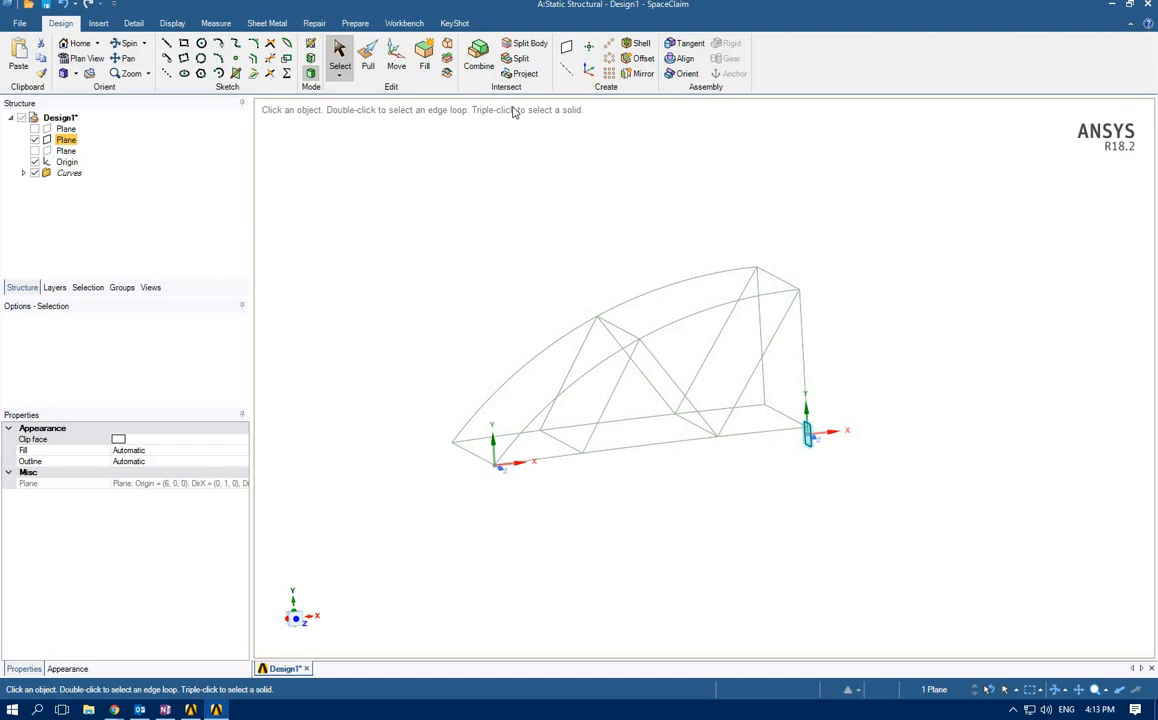
click(640, 74)
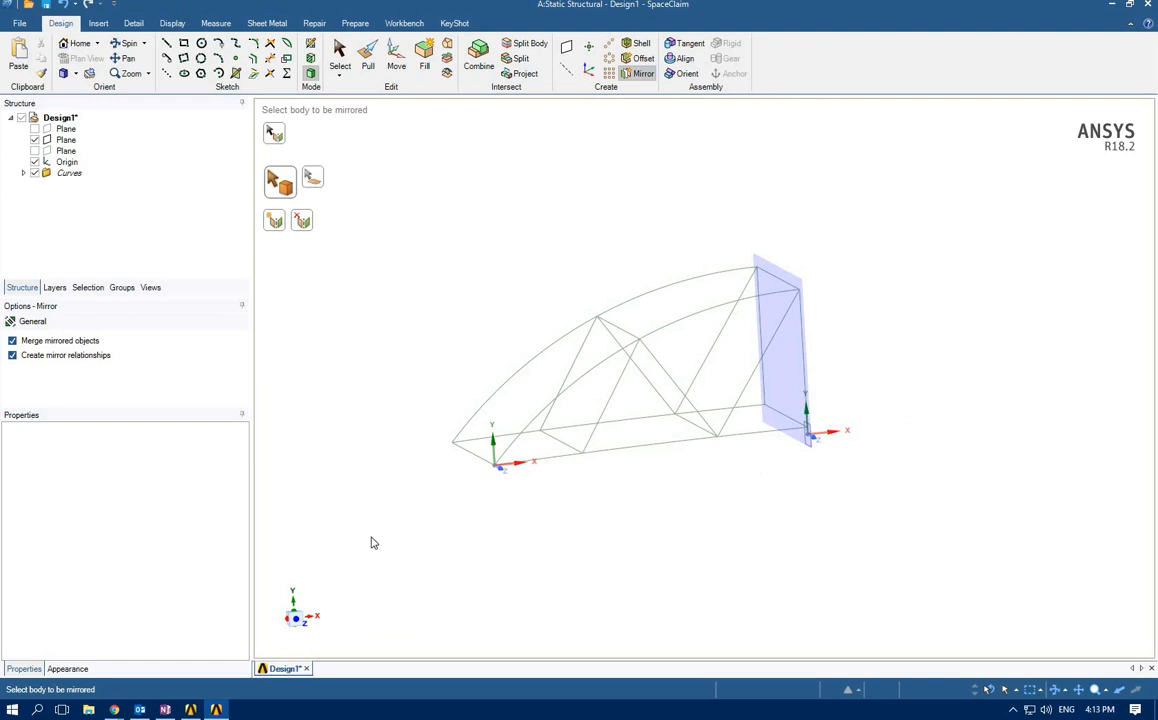
click(311, 175)
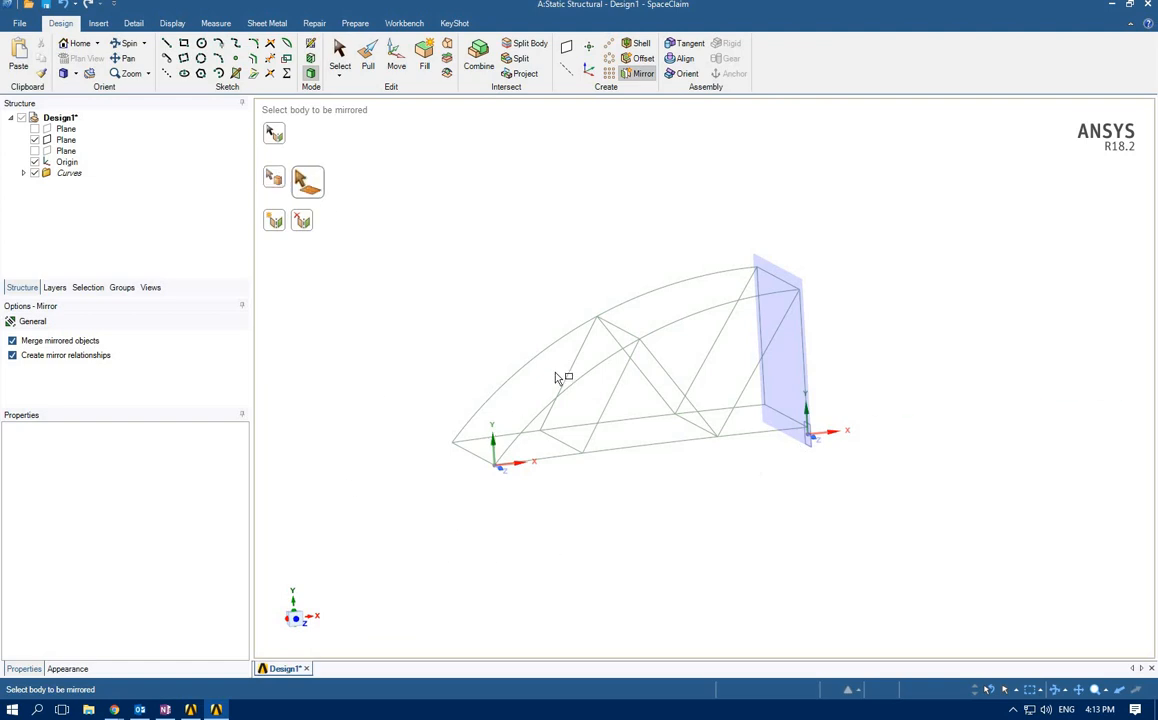
drag(423, 542, 843, 199)
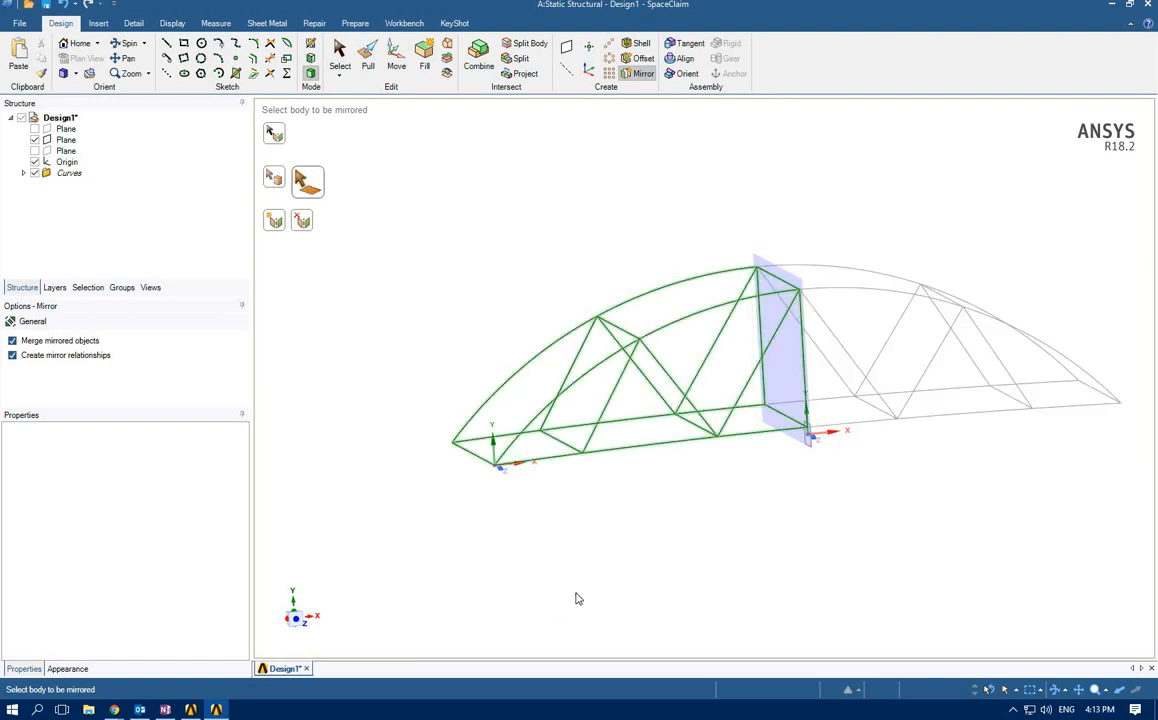
middle_drag(576, 602, 620, 636)
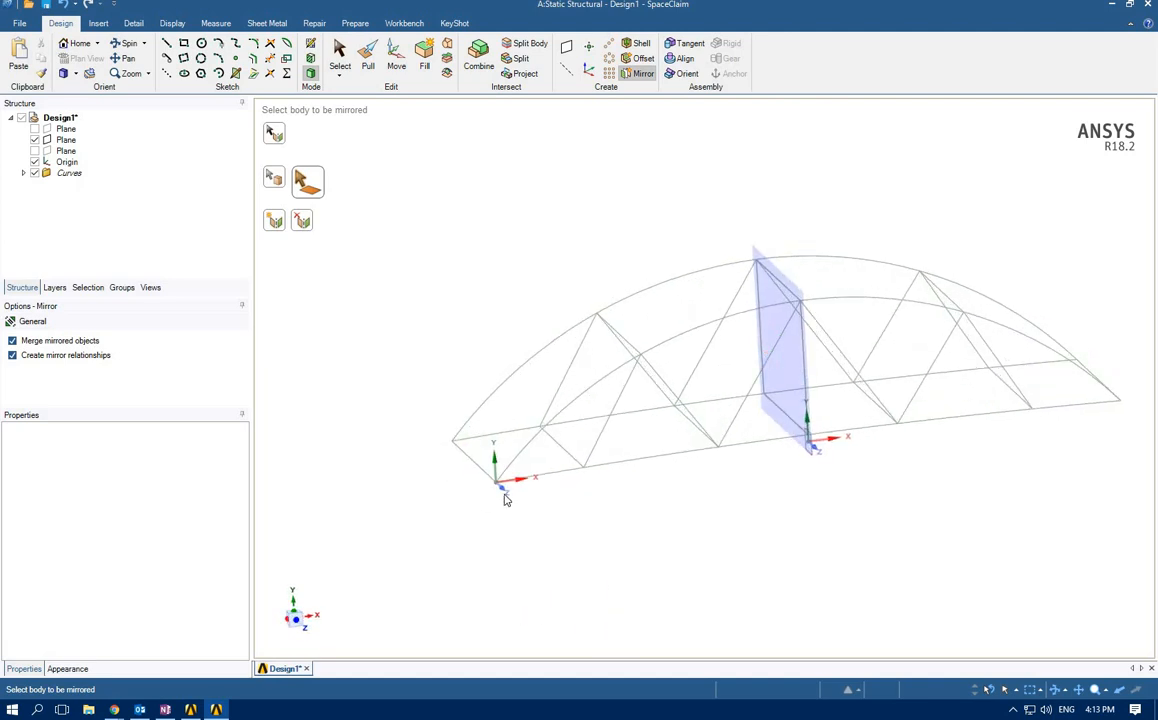
click(340, 55)
- Find the duplicate curves in the complete truss structure and remove them, keeping one curve from each group
middle_drag(422, 442, 503, 562)
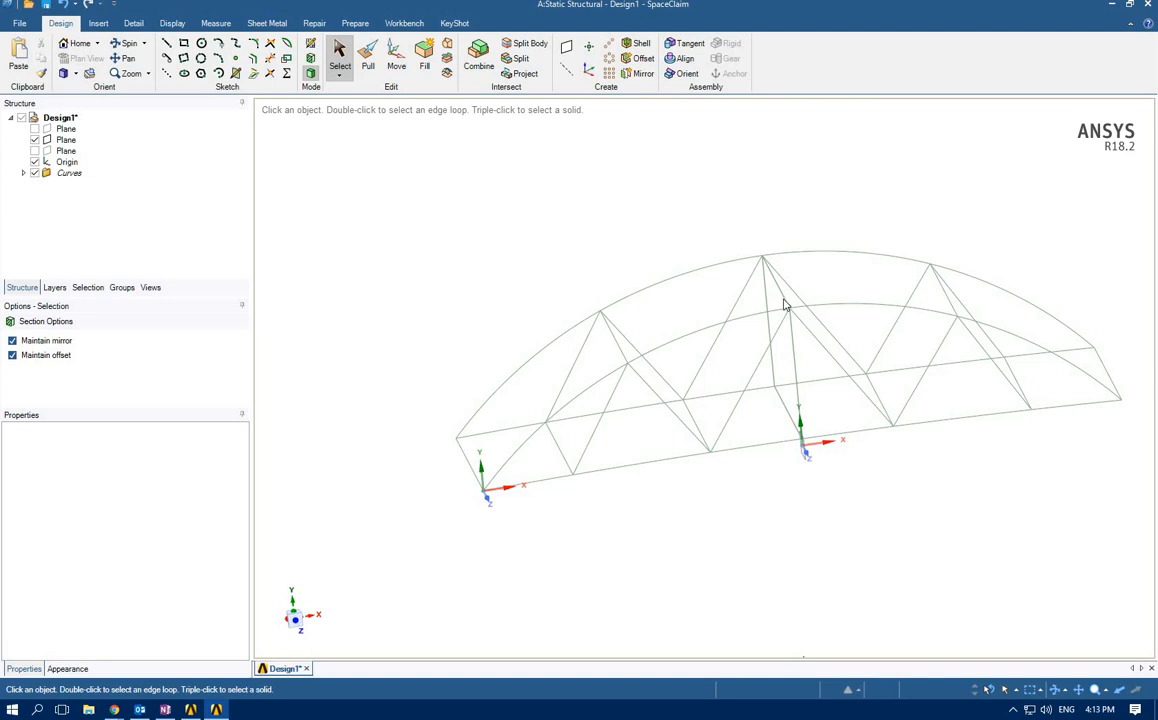
click(801, 406)
click(790, 520)
click(307, 26)
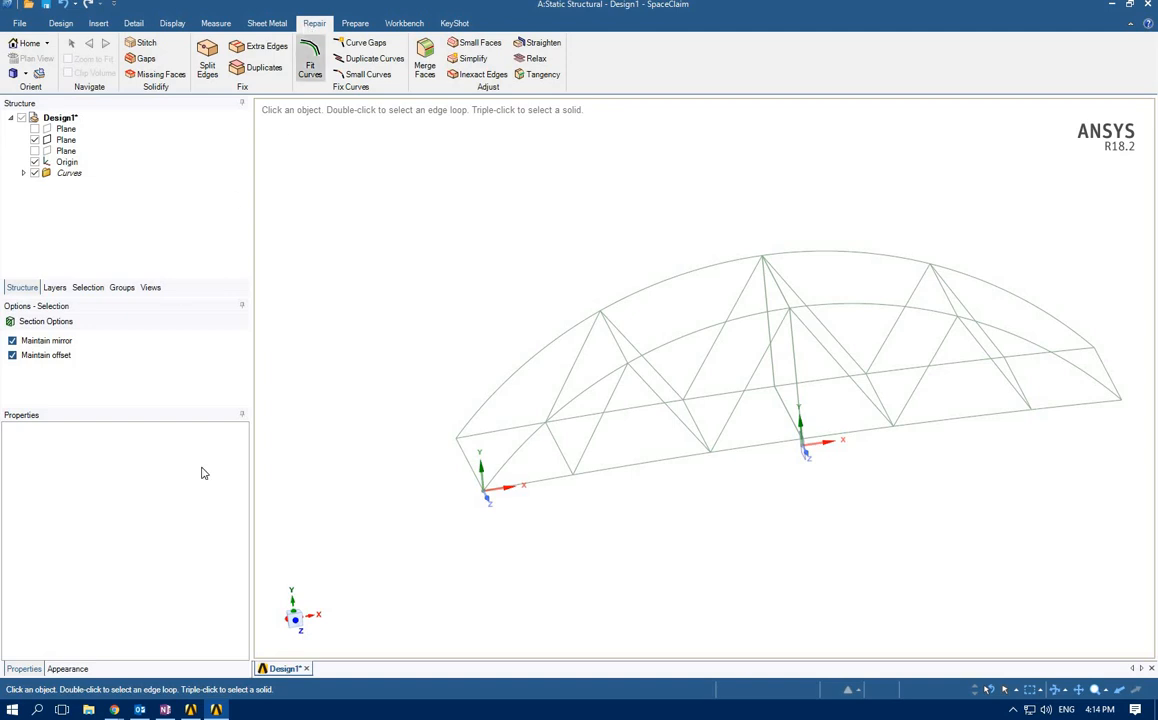
drag(1107, 220, 1039, 196)
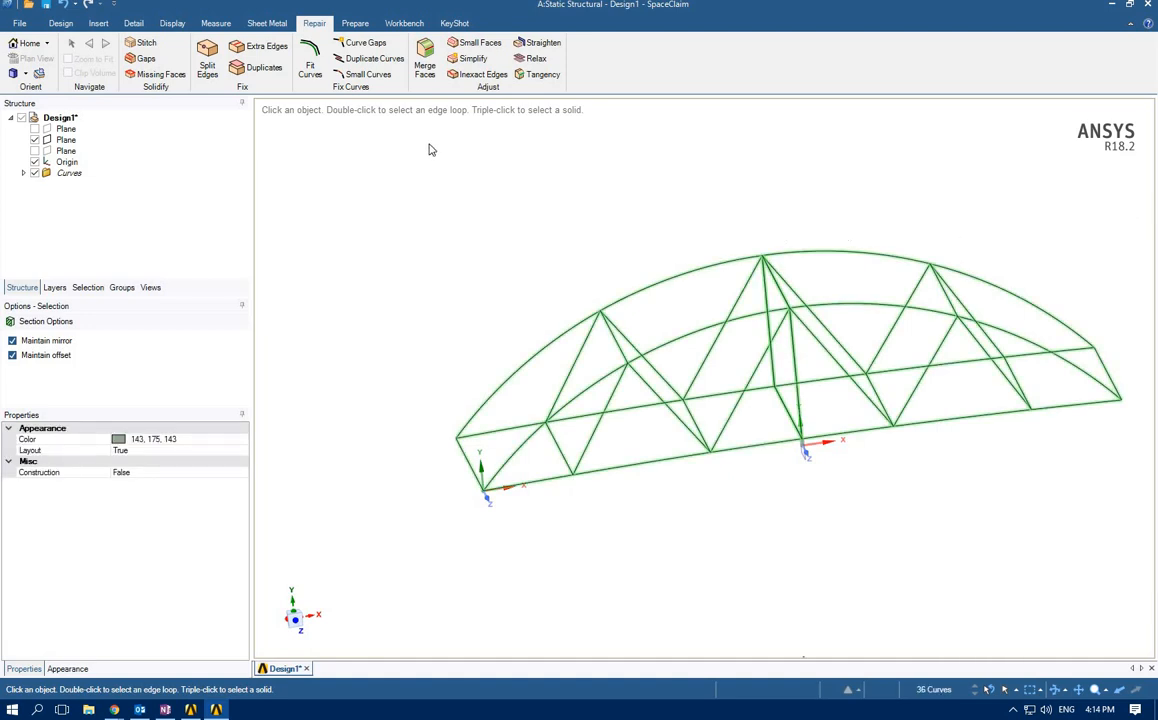
click(363, 62)
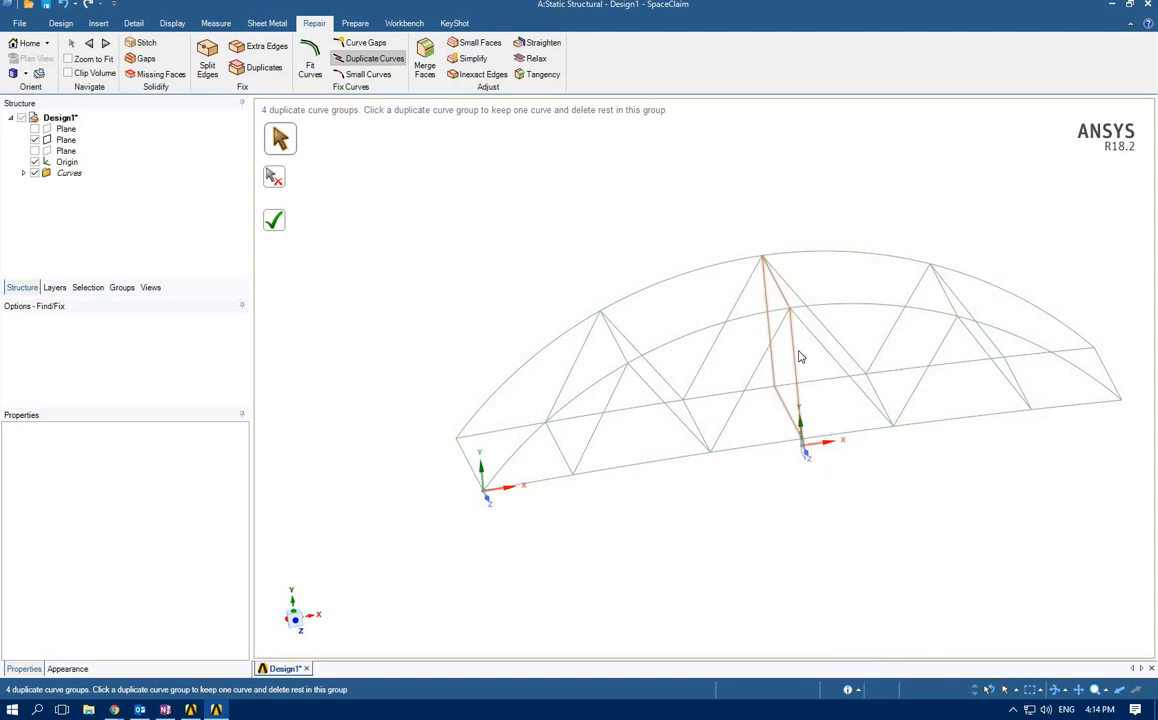
click(276, 226)
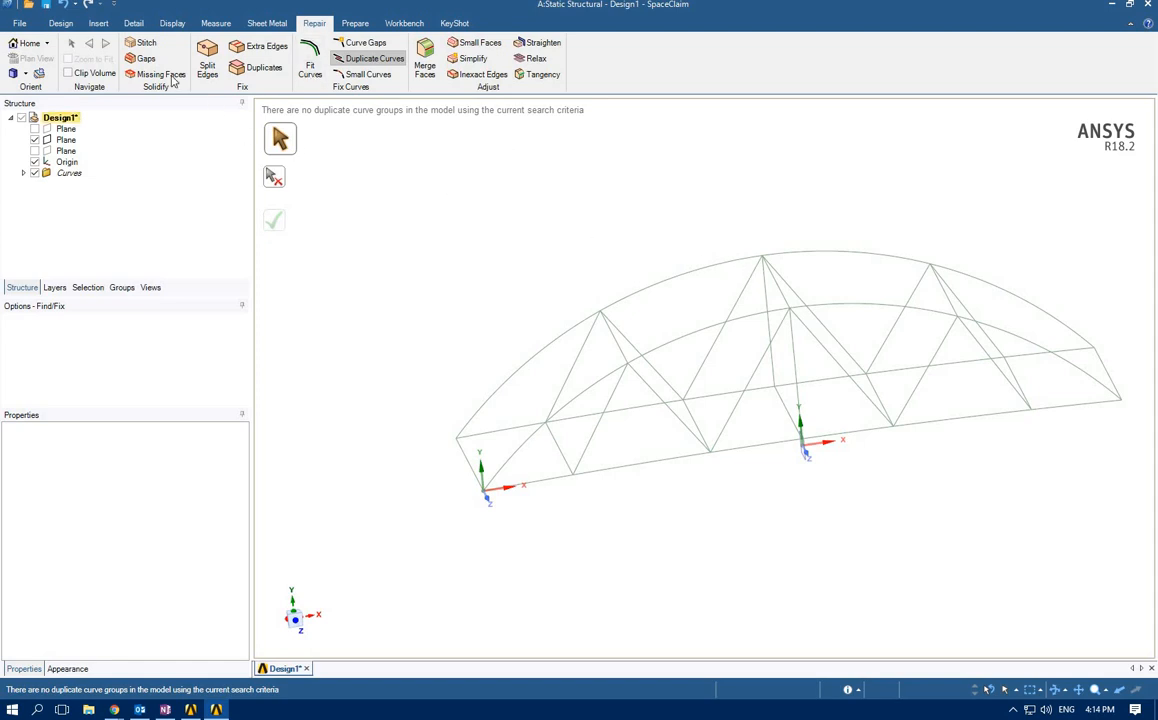
click(61, 23)
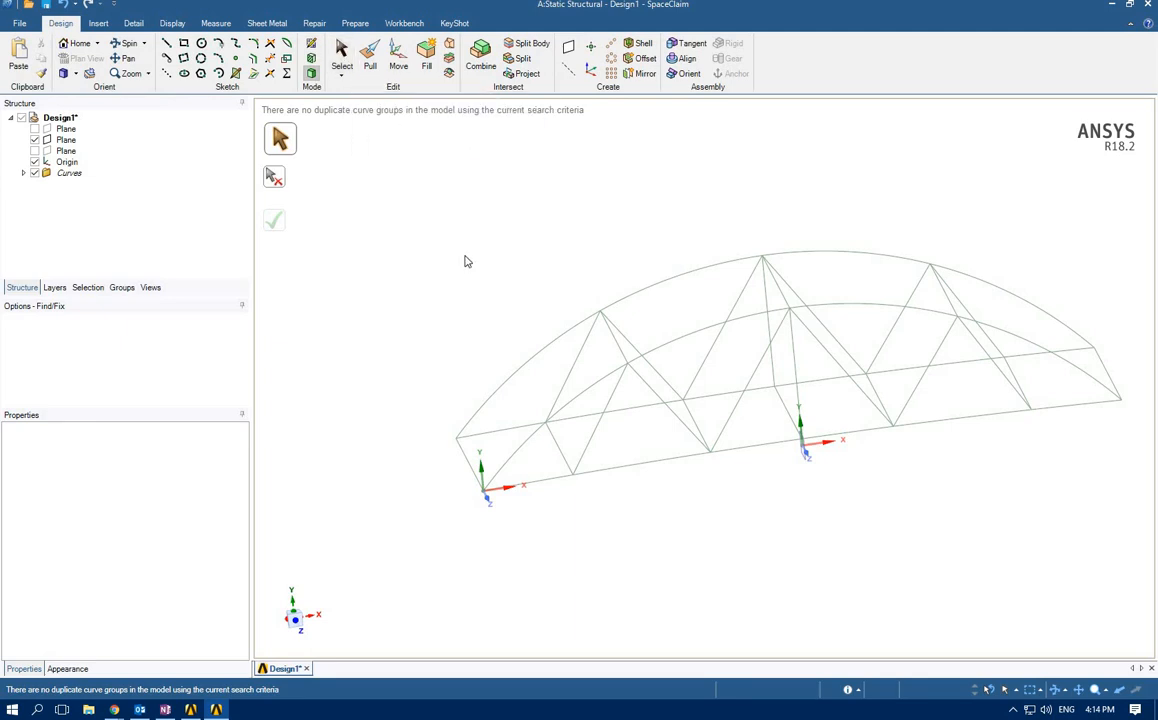
click(341, 55)
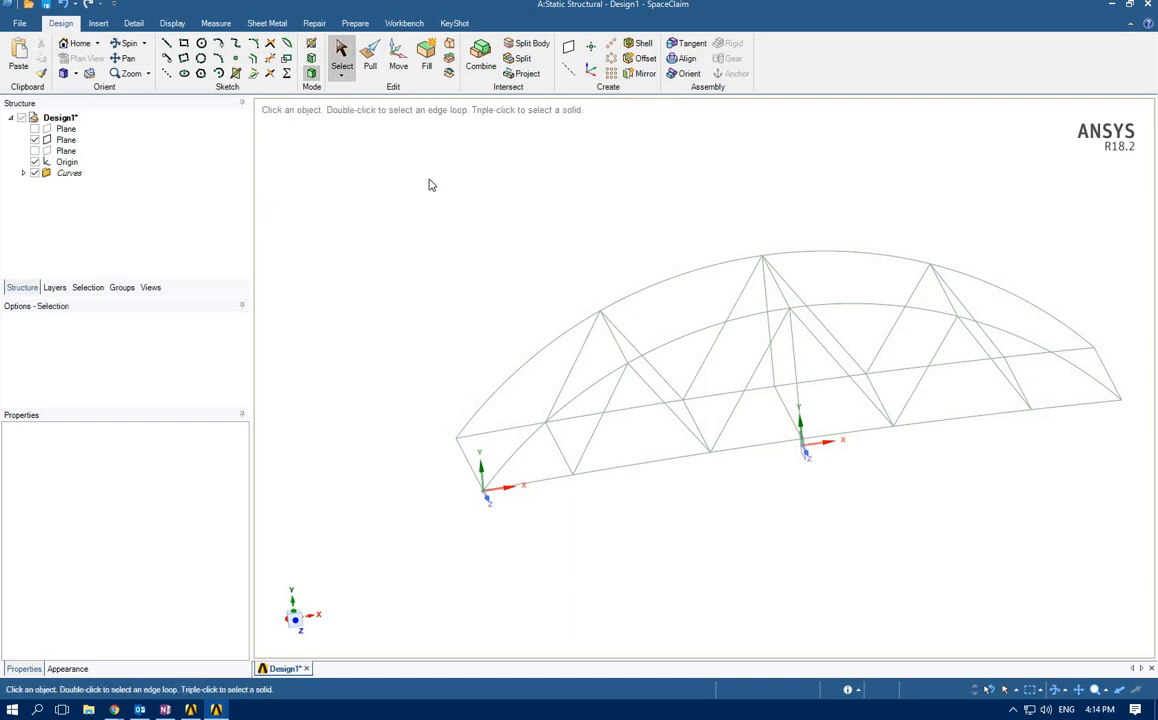
- Add an I-section beam profile from the new profile library to the design
middle_drag(544, 188, 557, 234)
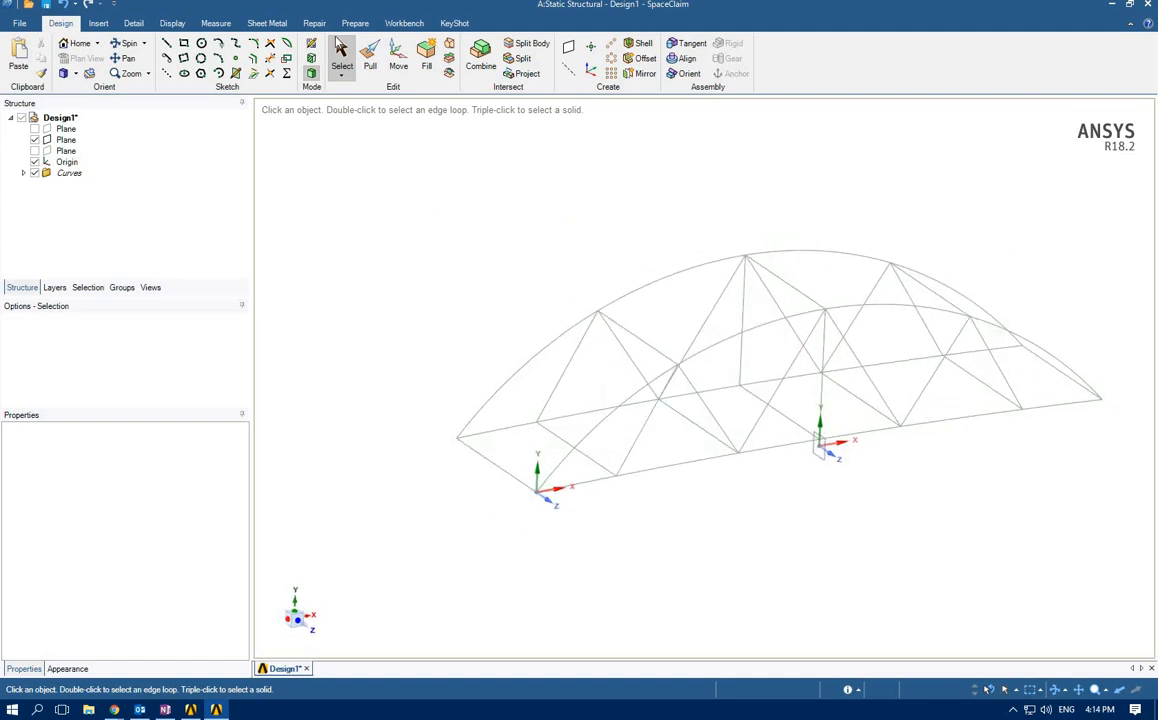
click(354, 23)
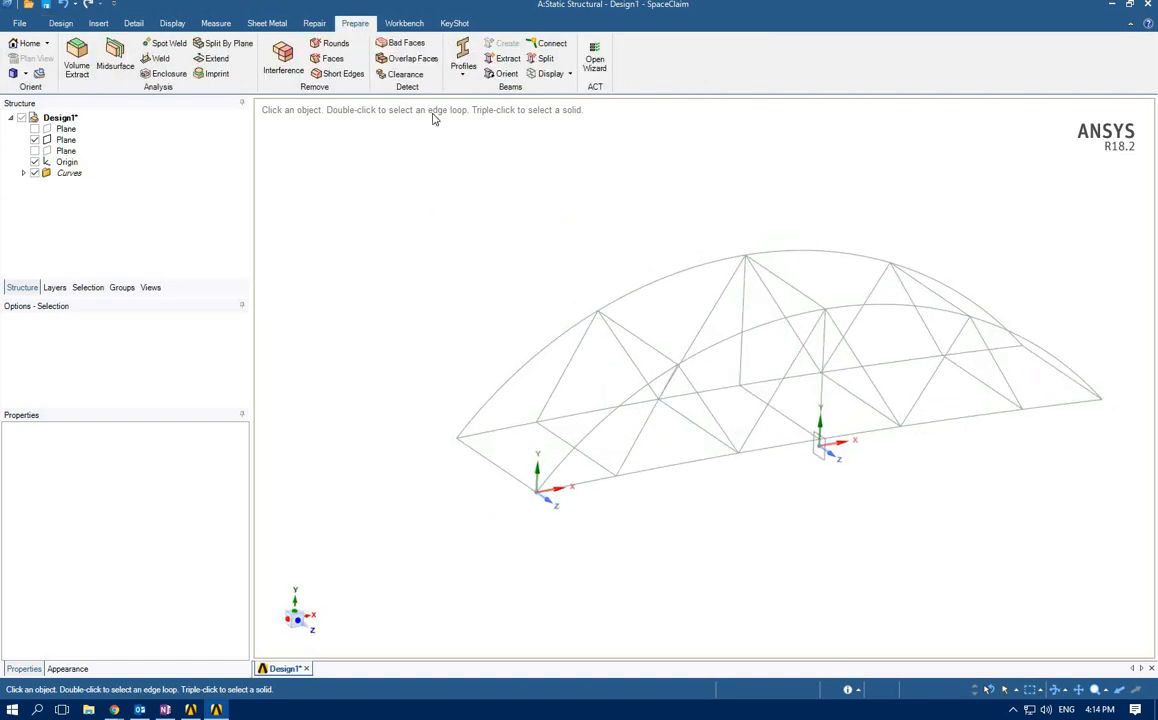
click(463, 75)
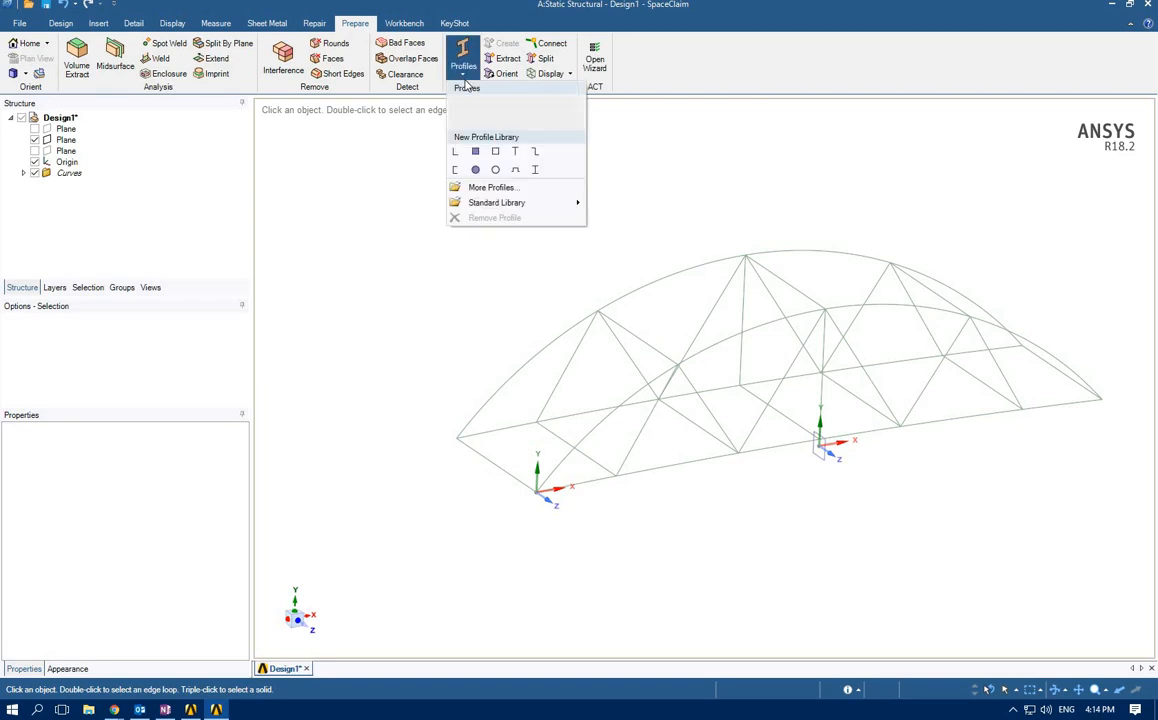
click(536, 172)
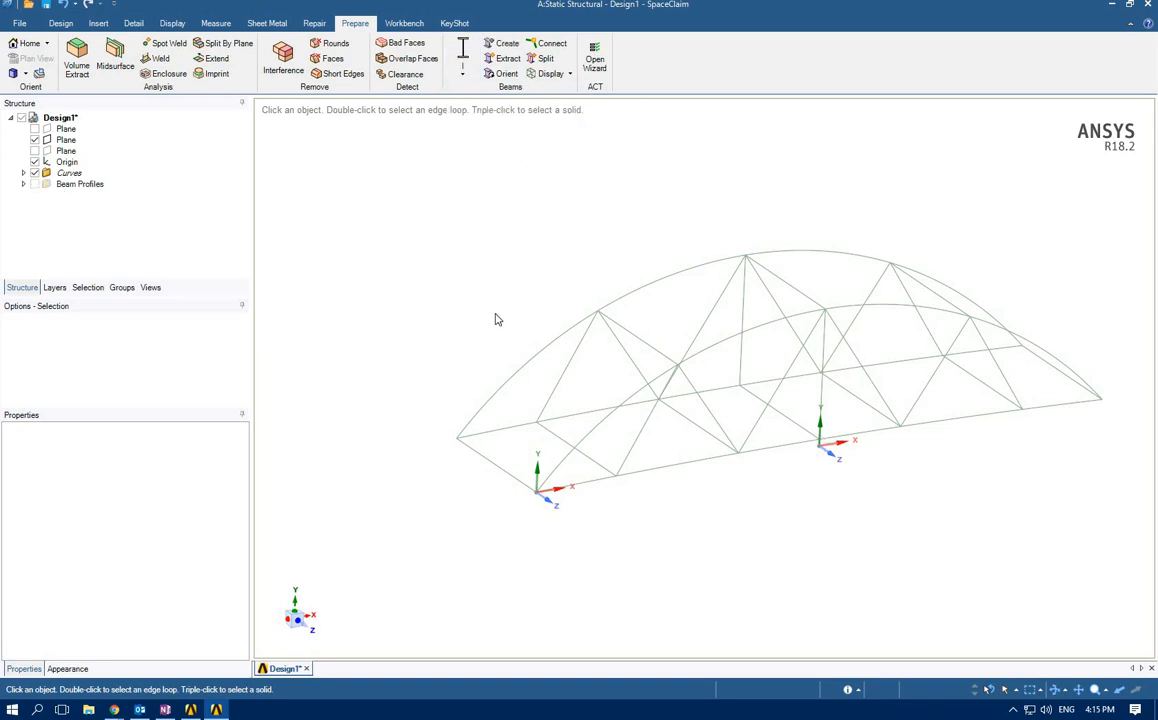
- Create I-section beams on the arch and bottom-chord curves of both trusses
click(529, 367)
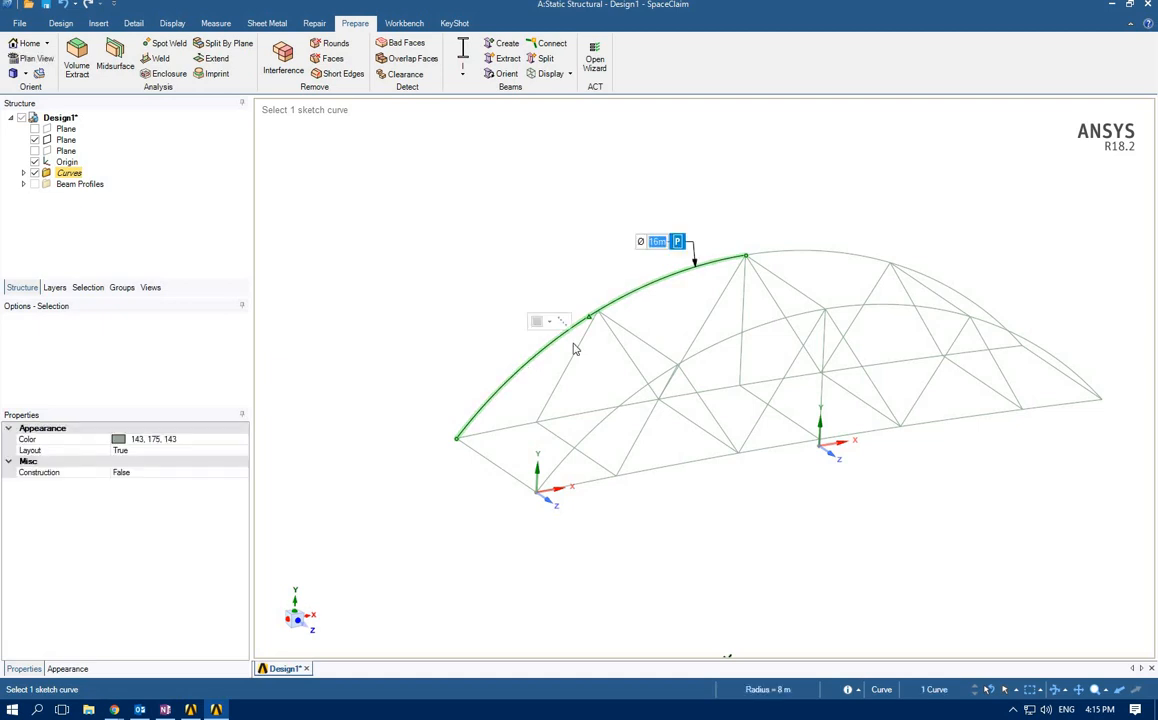
ctrl+click(808, 253)
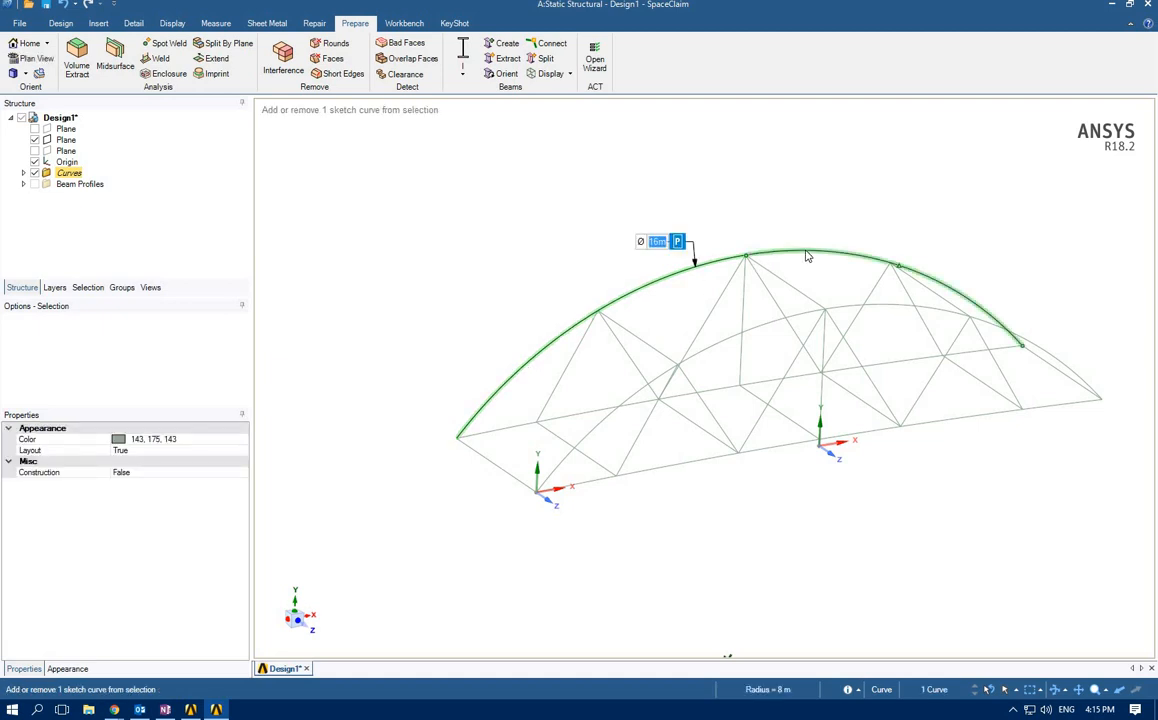
ctrl+click(615, 416)
ctrl+click(857, 311)
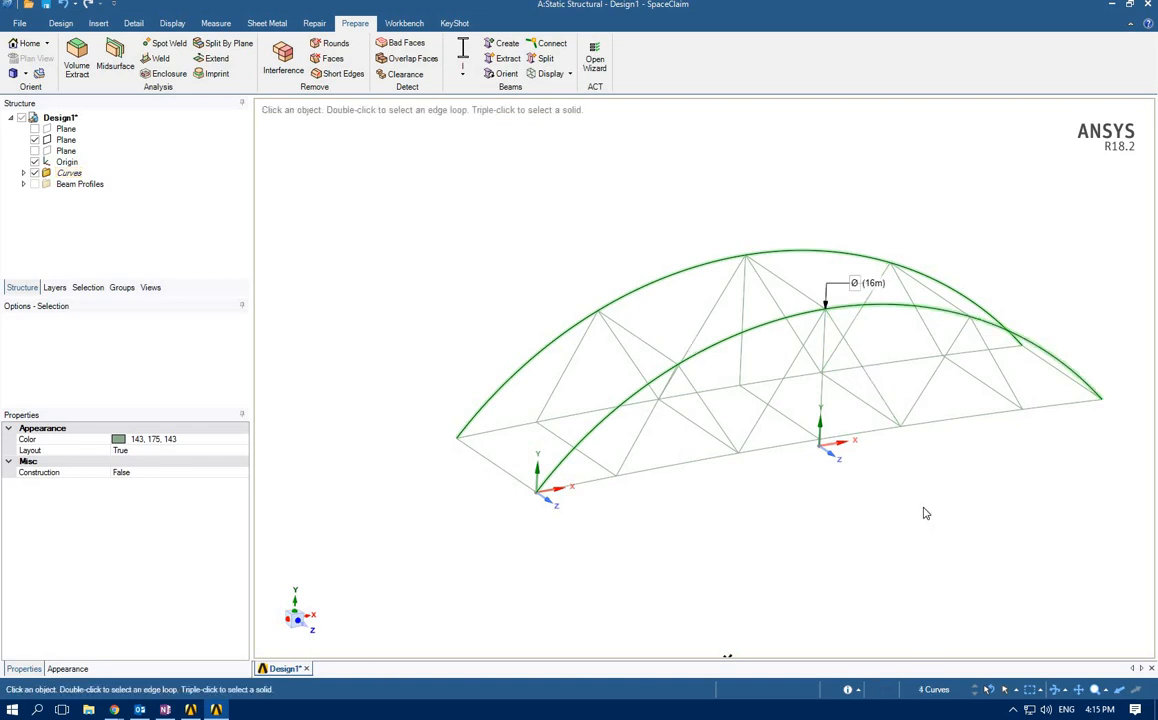
ctrl+click(665, 466)
ctrl+click(860, 433)
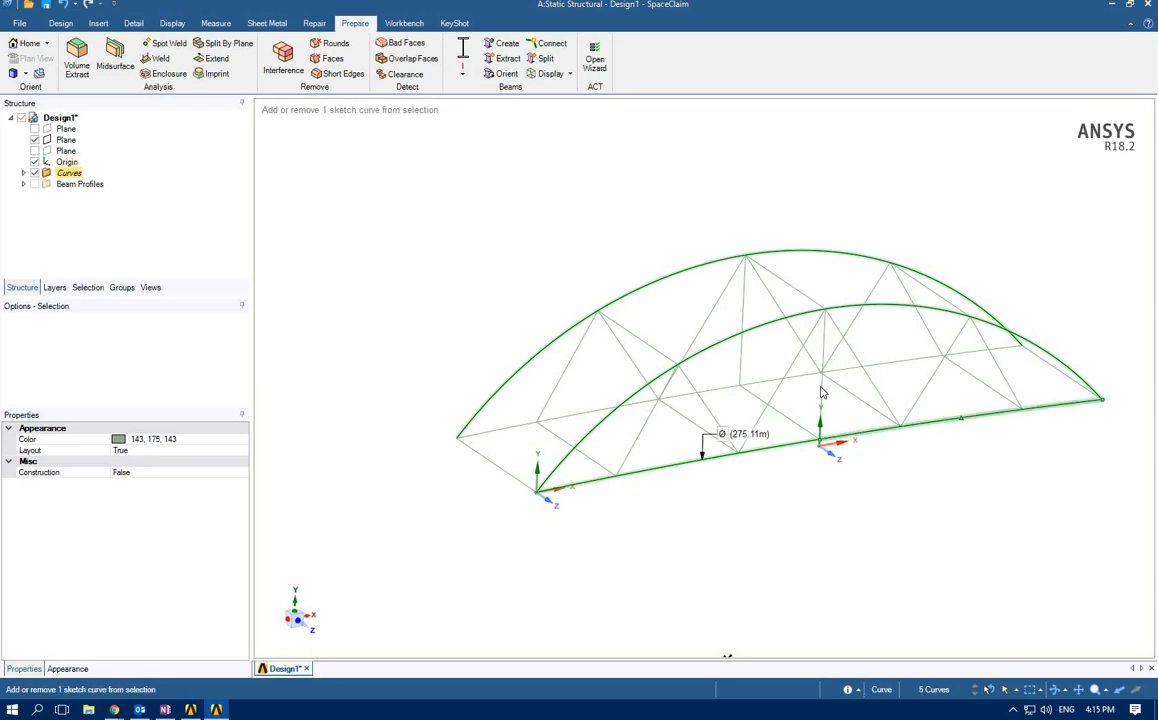
ctrl+click(575, 419)
ctrl+click(574, 415)
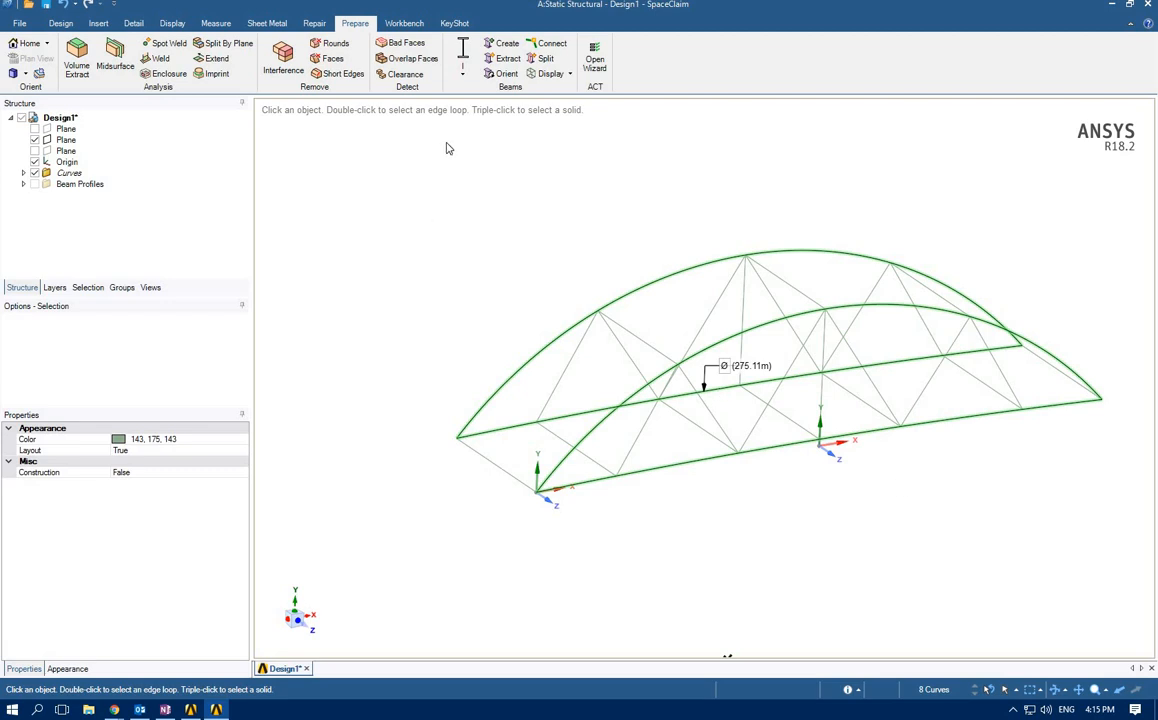
click(505, 46)
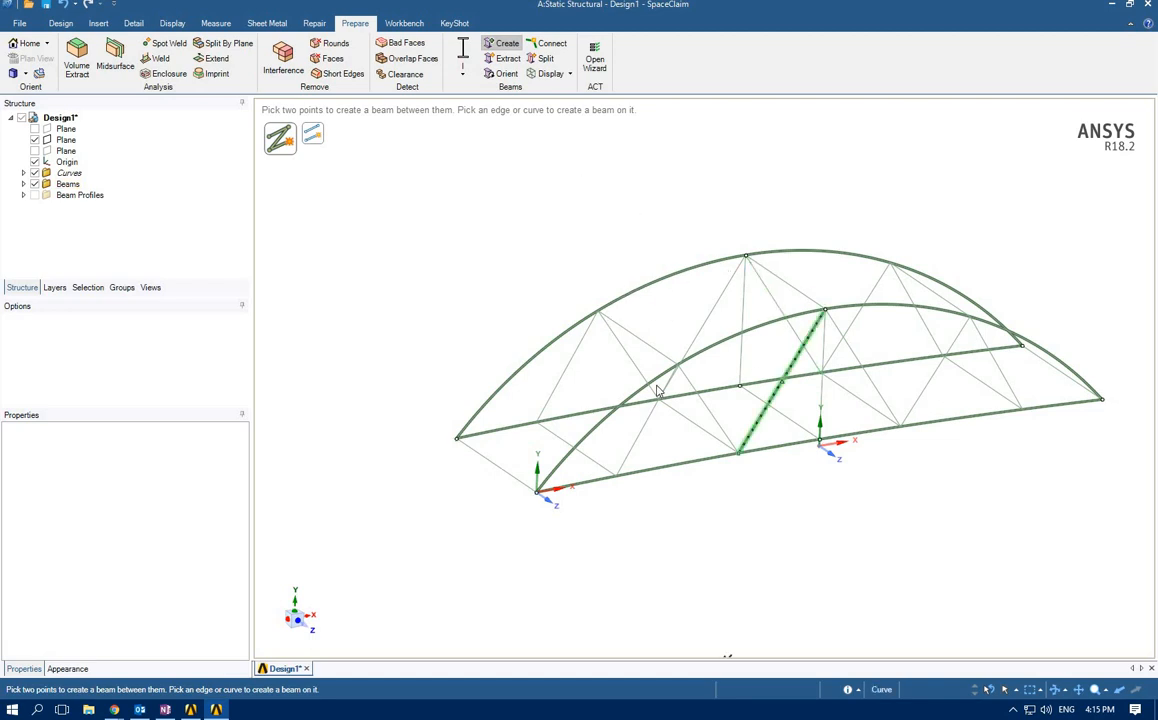
- Display the beams as Solid Beams and examine the I-profile orientation at the end of the trusses
click(569, 76)
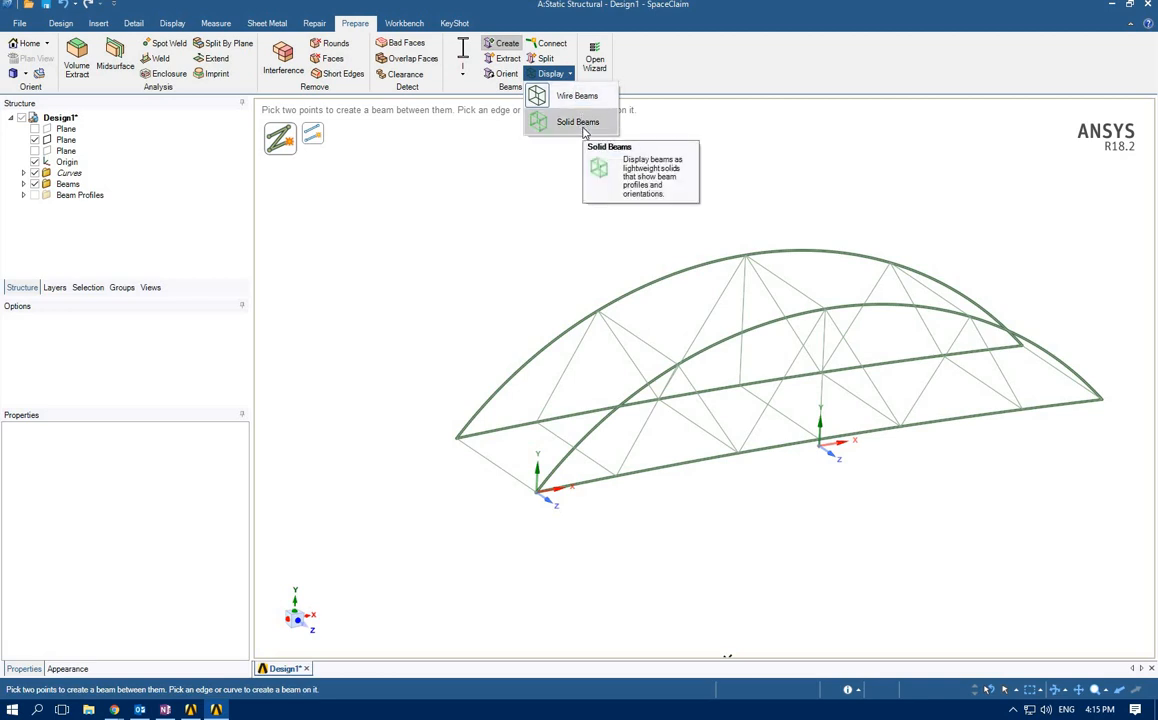
click(578, 122)
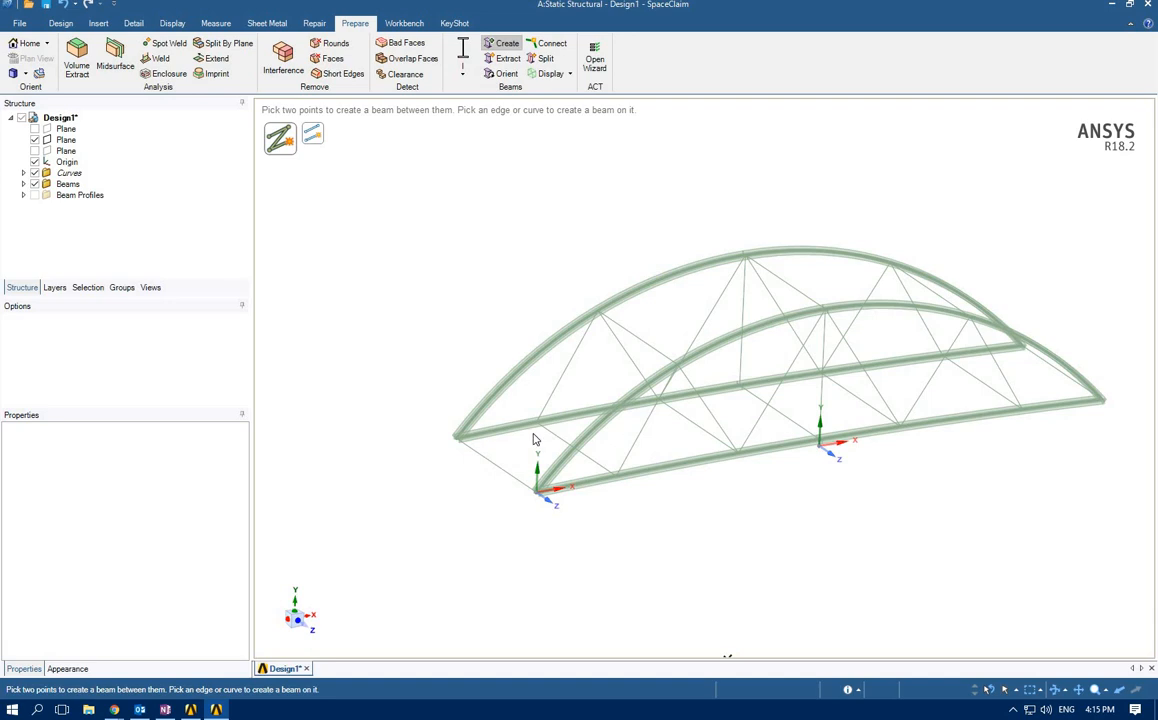
scroll(509, 418, up, 5)
scroll(515, 420, up, 4)
scroll(500, 413, down, 5)
scroll(334, 343, up, 7)
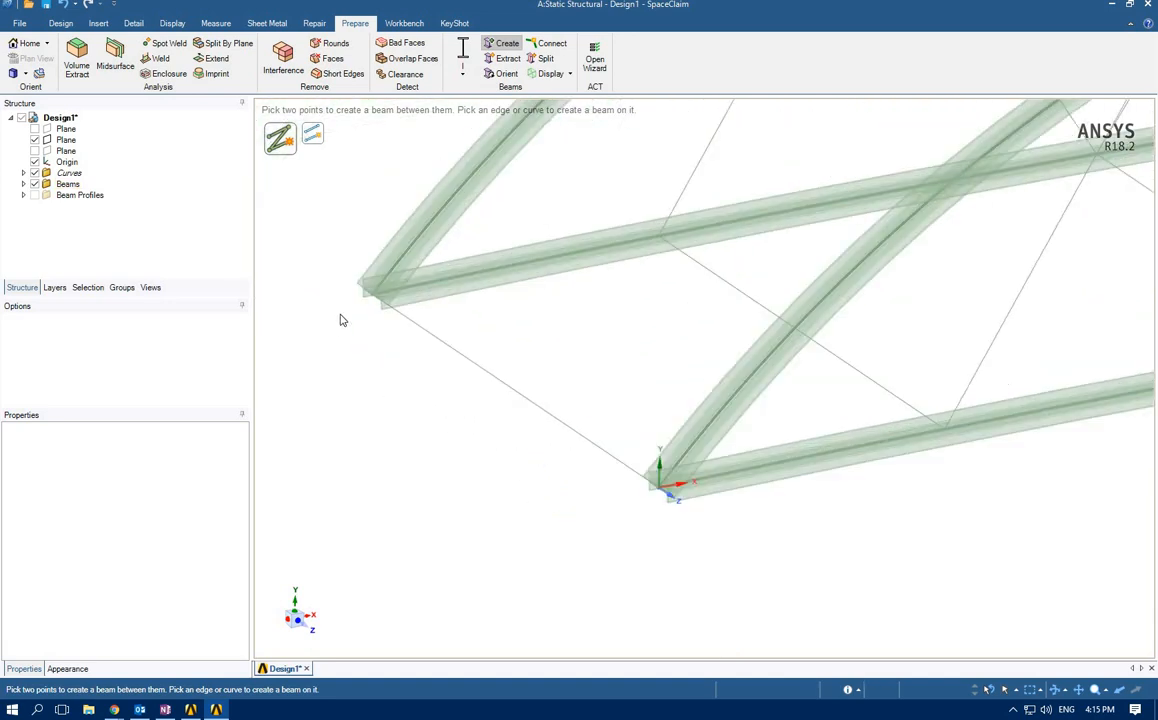
mouse_move(436, 270)
middle_down()
mouse_move(486, 297)
mouse_move(455, 178)
mouse_move(432, 258)
mouse_move(452, 248)
mouse_move(478, 194)
middle_up()
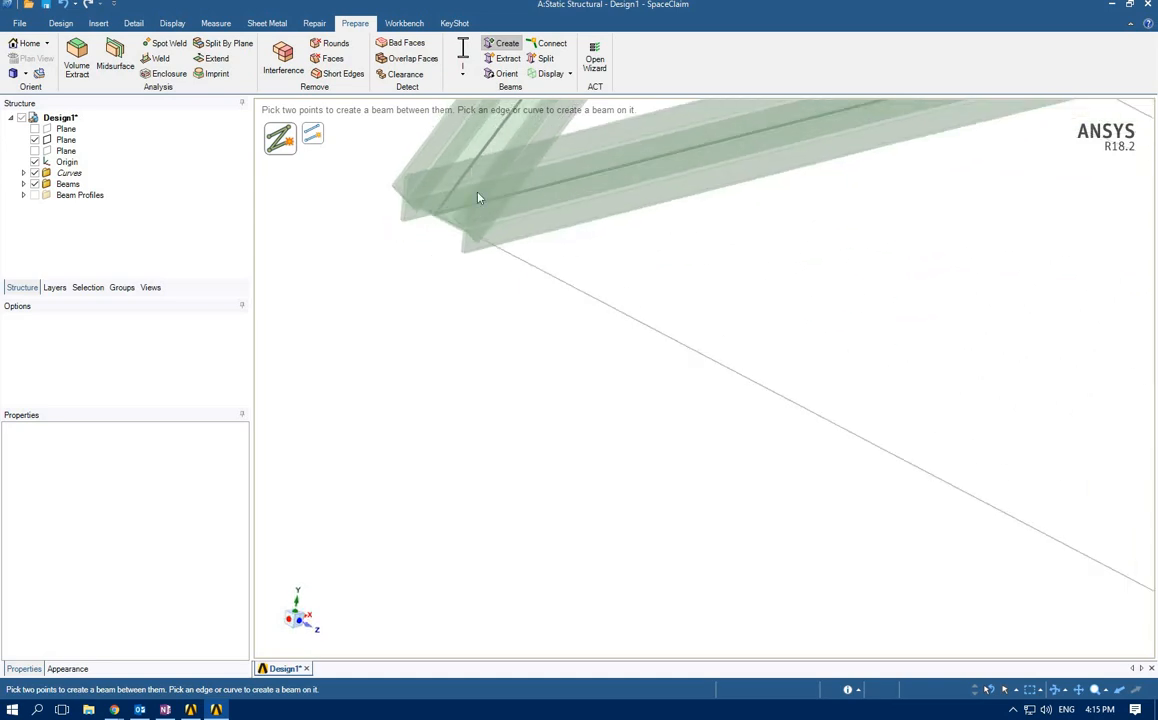
middle_drag(473, 247, 397, 213)
key(h)
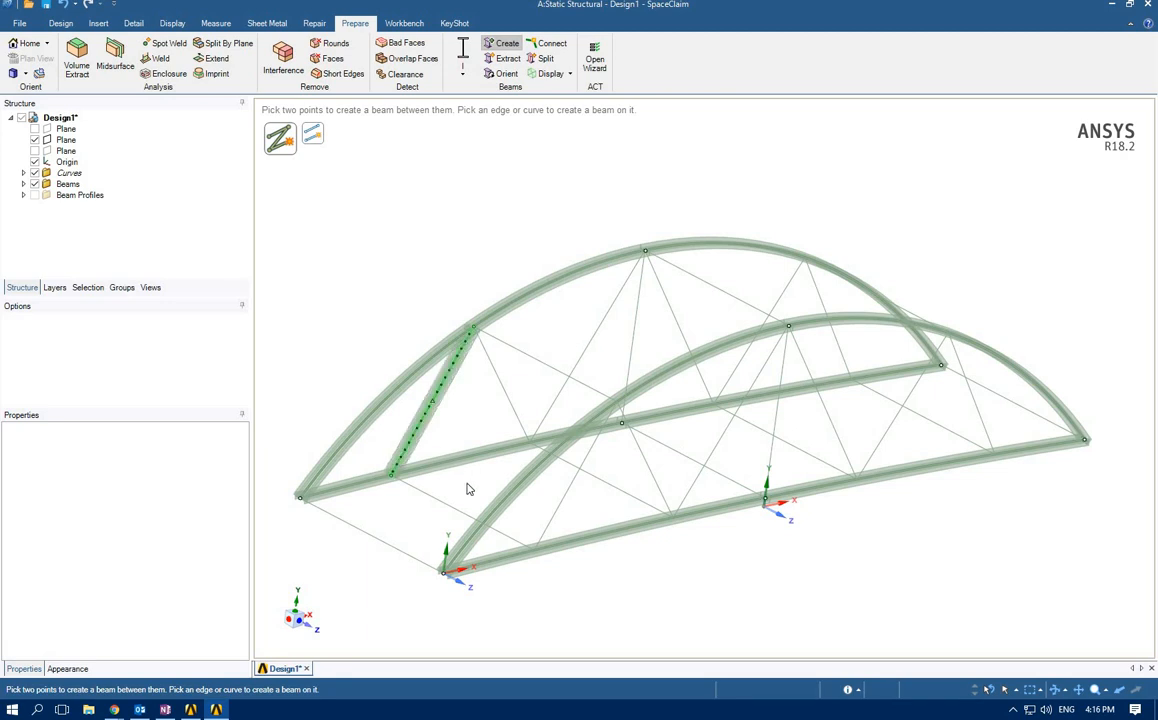
- Create I-section beams on all cross lines joining the bottom chords of the two trusses
click(289, 624)
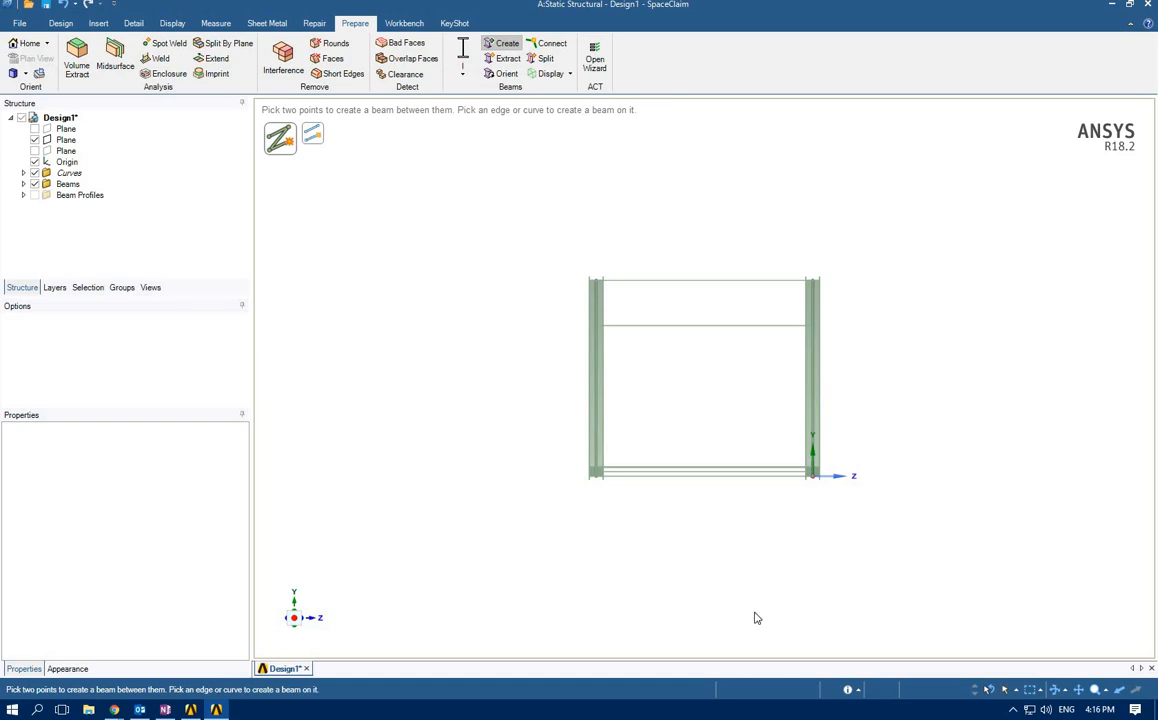
middle_drag(773, 606, 761, 584)
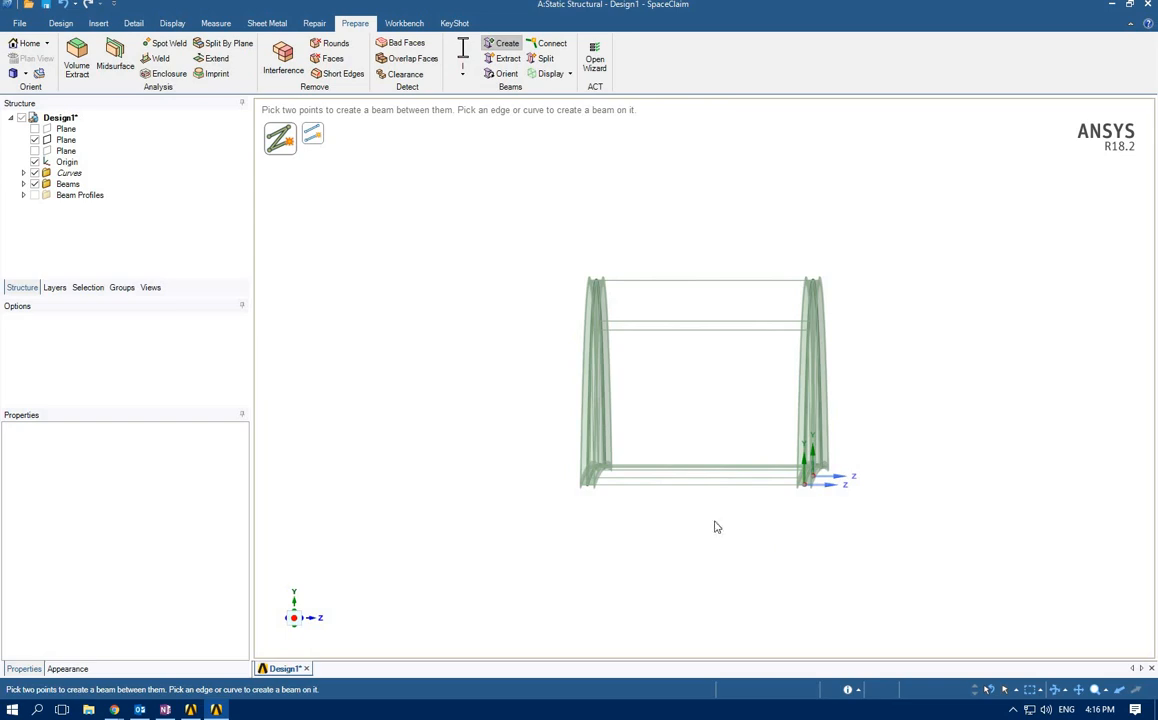
click(98, 23)
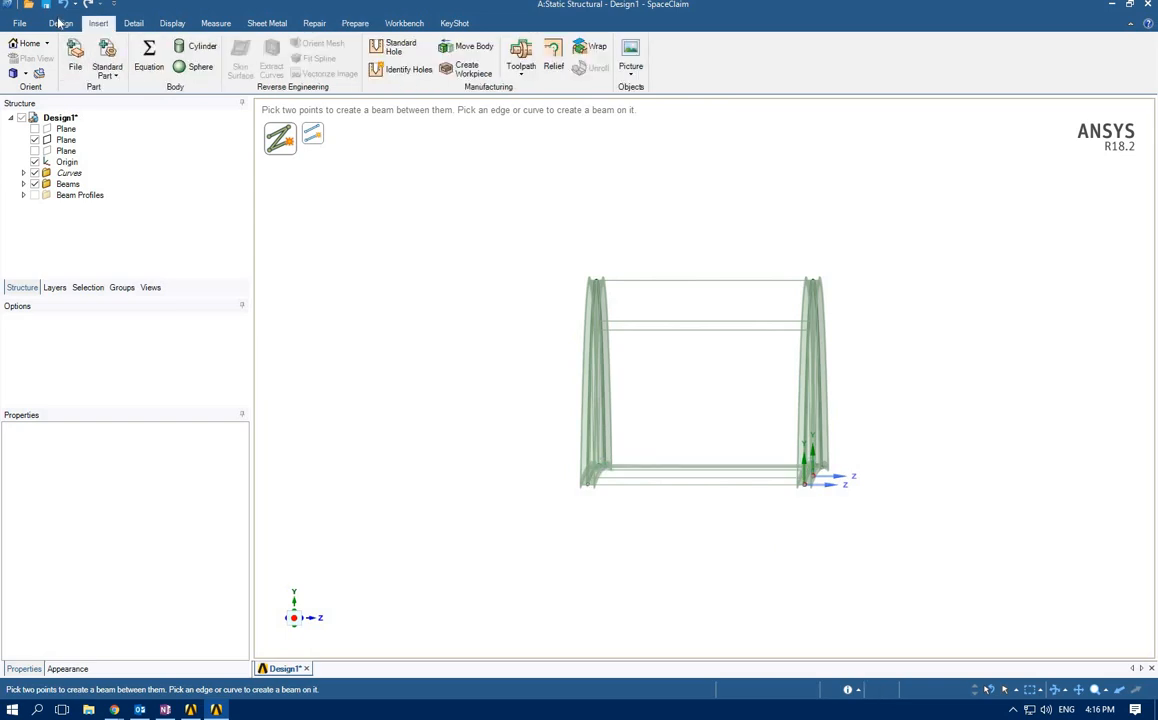
click(60, 23)
key(Escape)
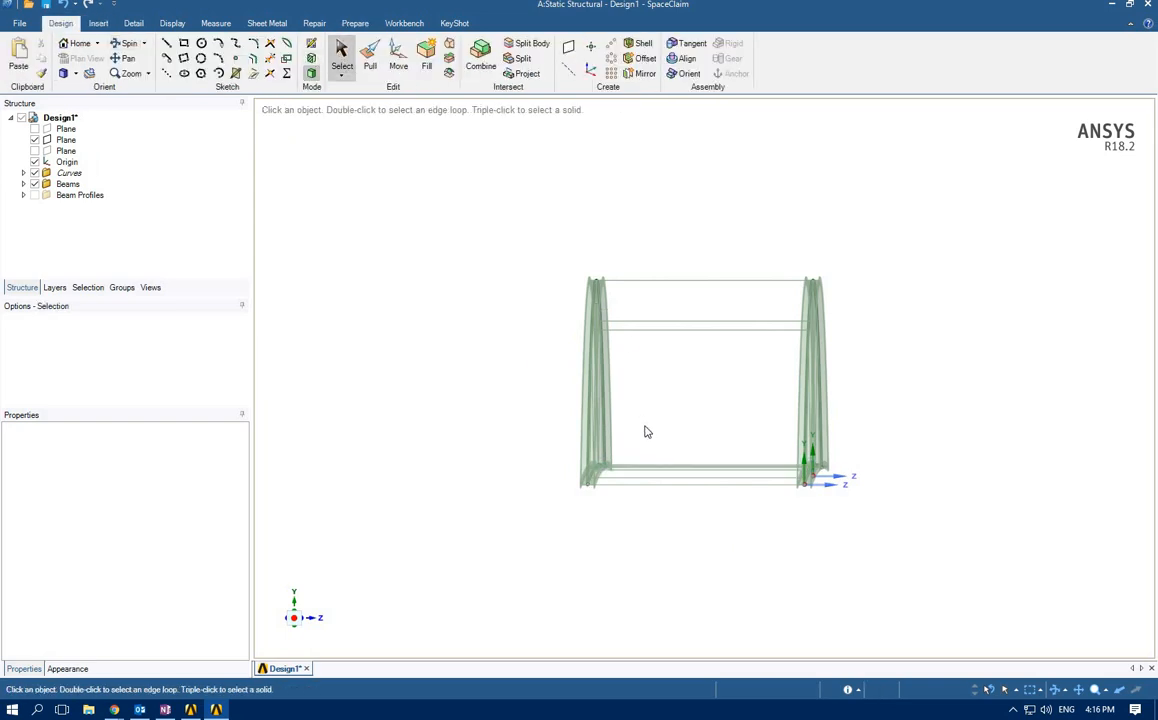
drag(660, 436, 757, 550)
drag(645, 409, 766, 552)
drag(765, 538, 683, 483)
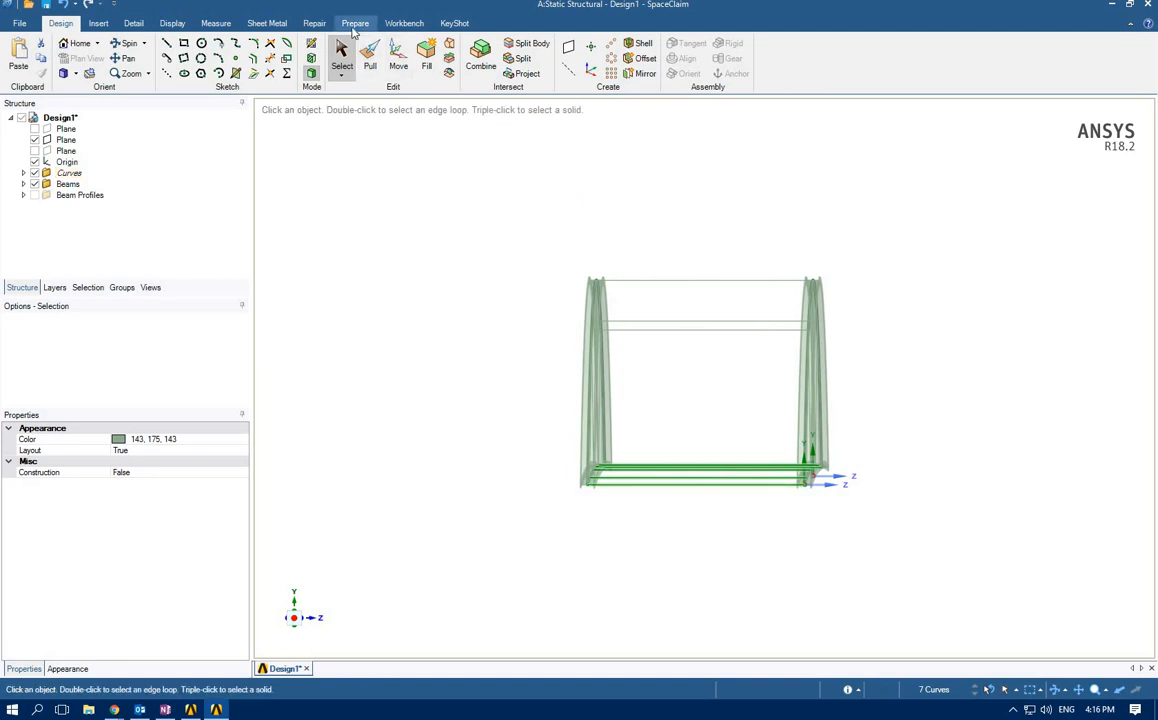
click(355, 23)
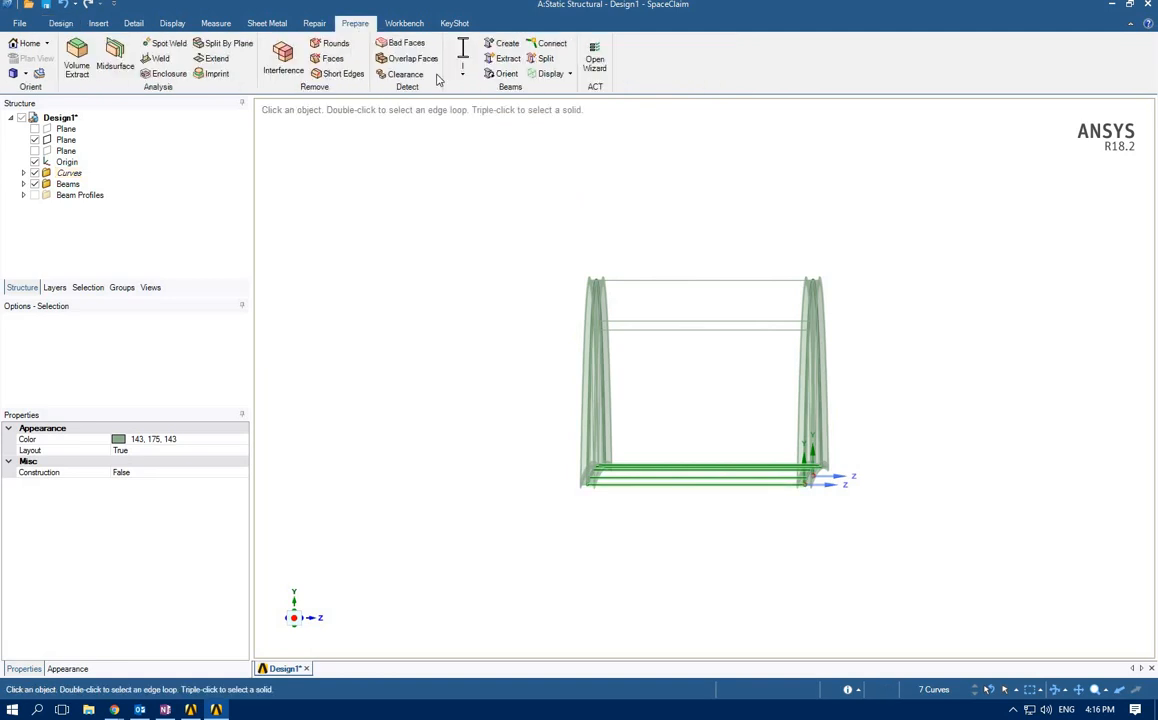
click(506, 45)
middle_drag(430, 367, 515, 380)
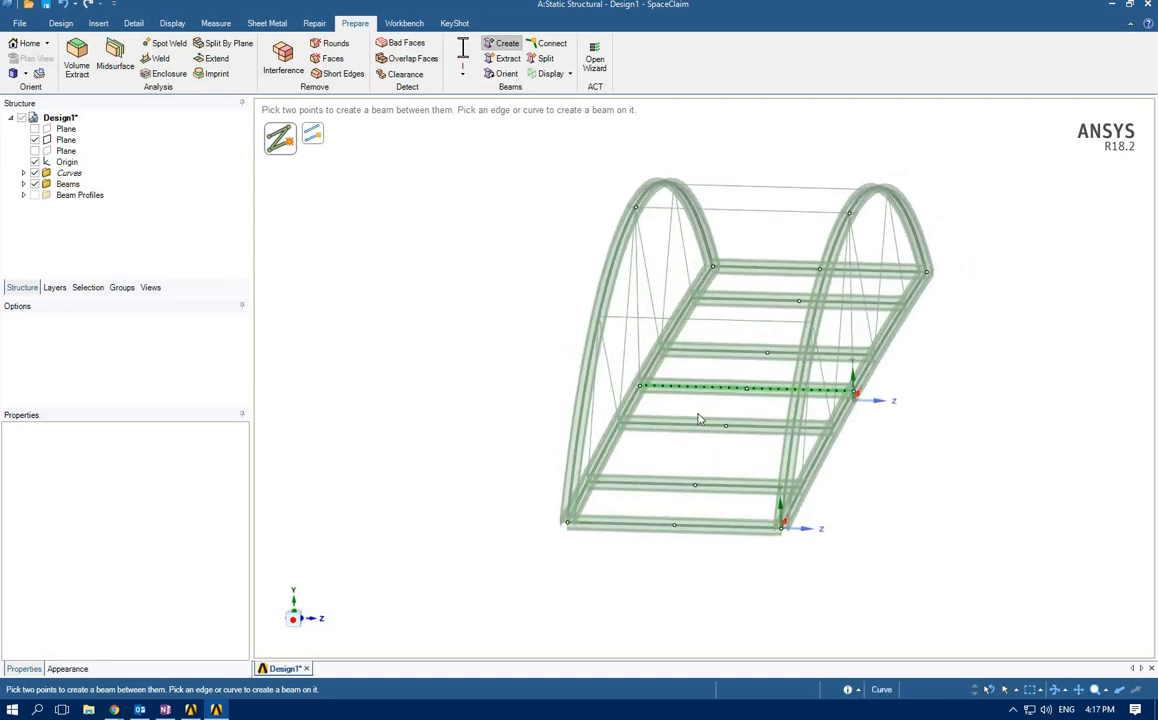
middle_drag(414, 468, 417, 442)
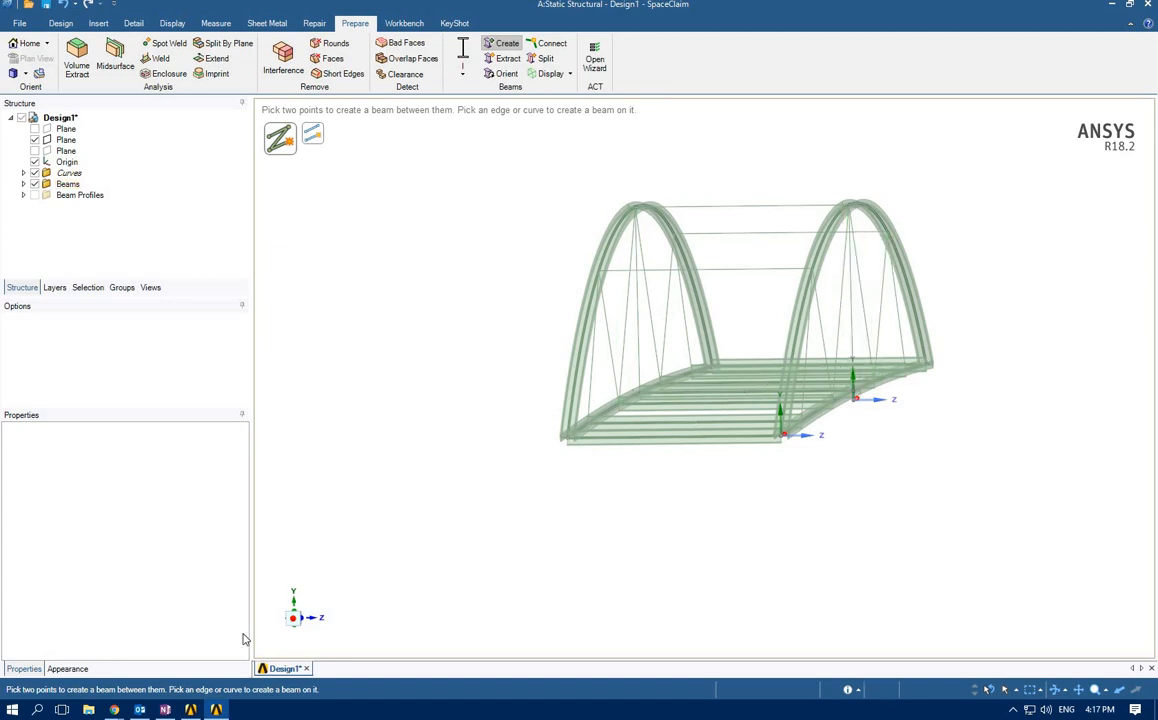
- Create beams with a new Circle profile on all diagonal and vertical web lines of both trusses
click(322, 622)
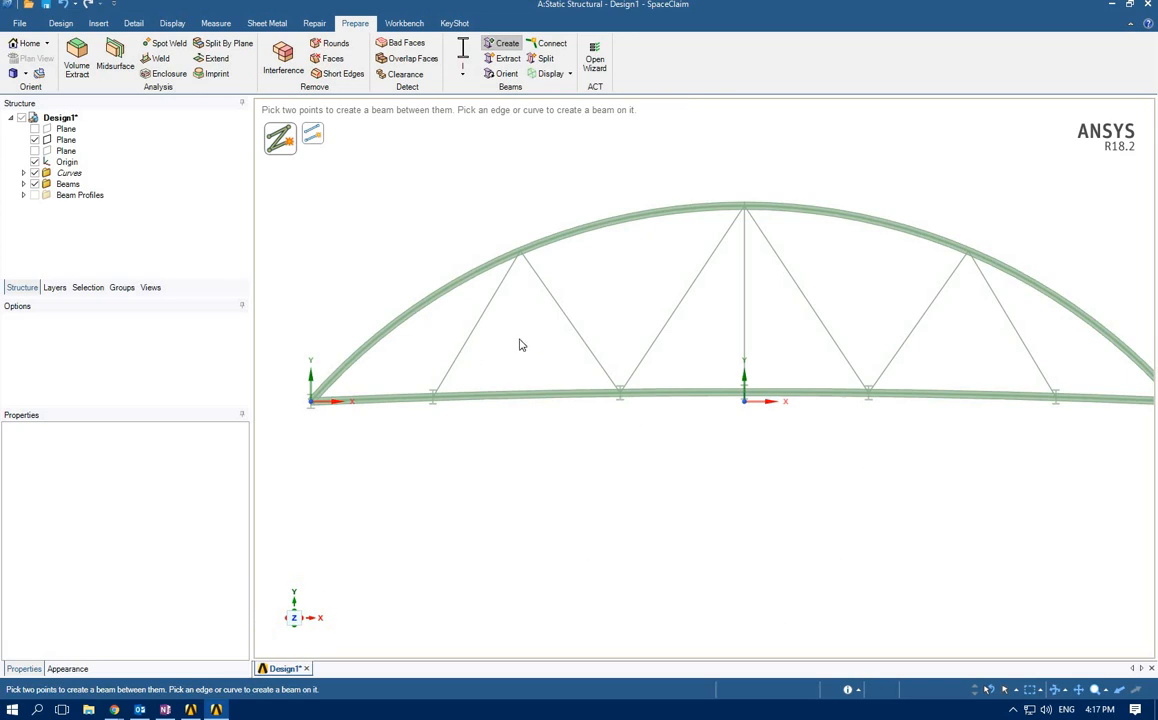
click(60, 23)
click(338, 58)
mouse_move(427, 330)
mouse_down()
mouse_move(1059, 342)
mouse_move(445, 313)
mouse_move(416, 338)
mouse_up()
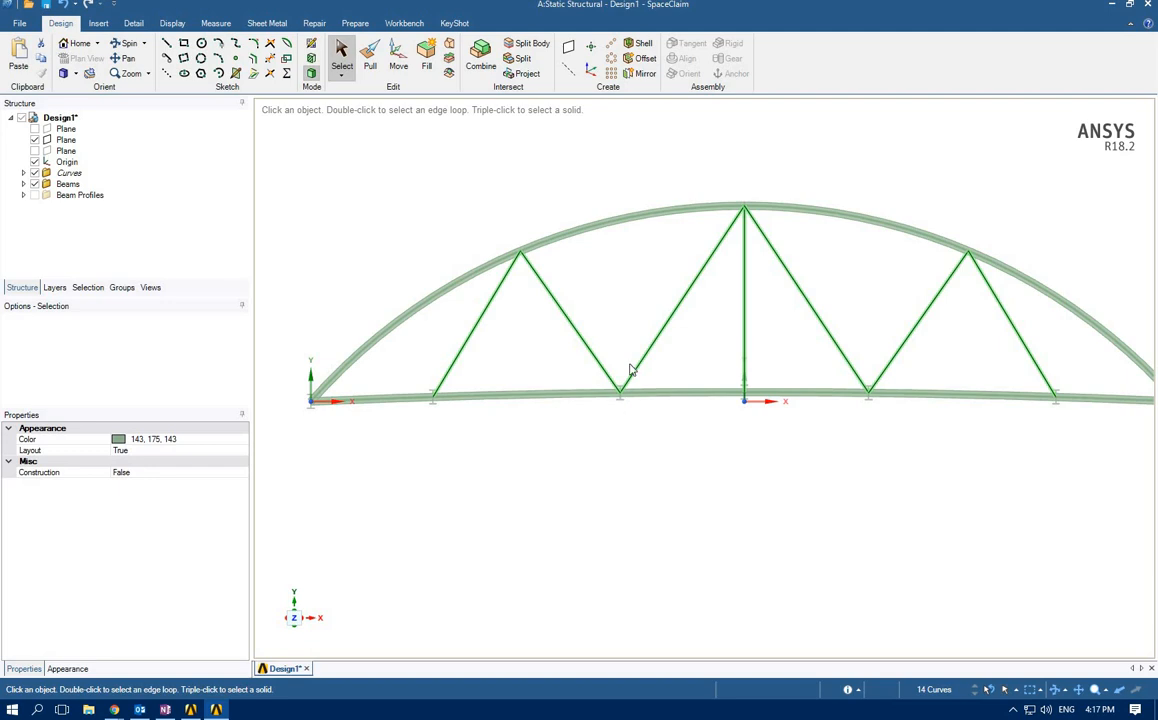
click(355, 23)
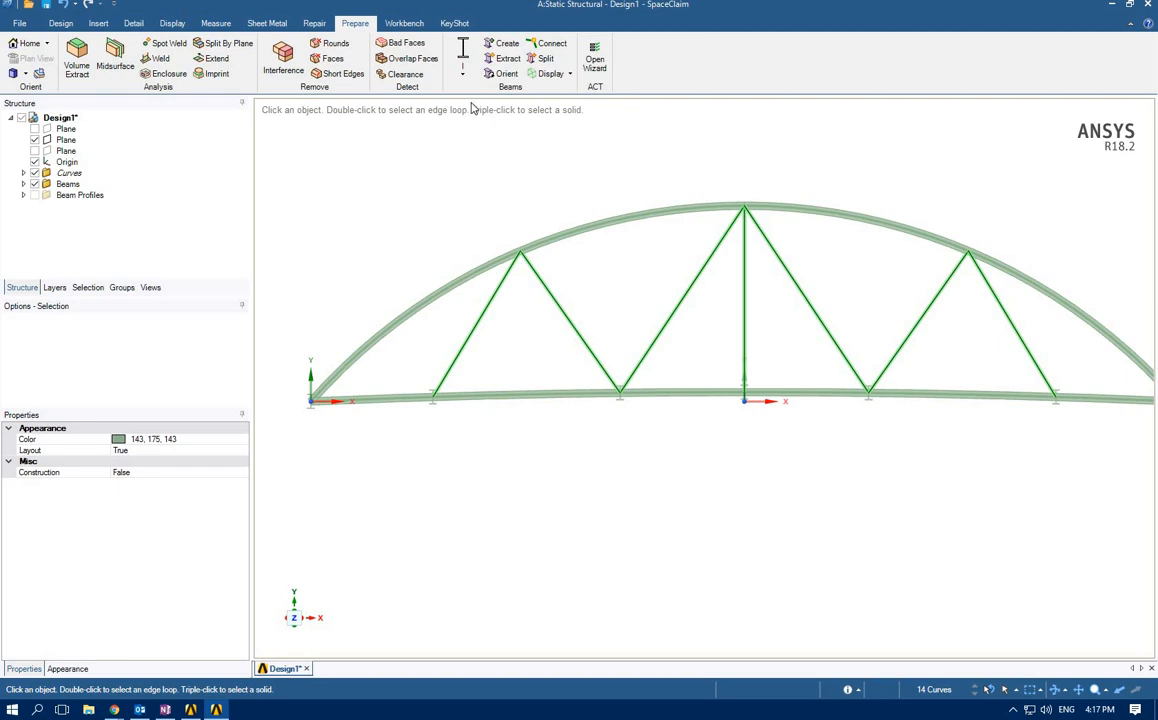
click(463, 75)
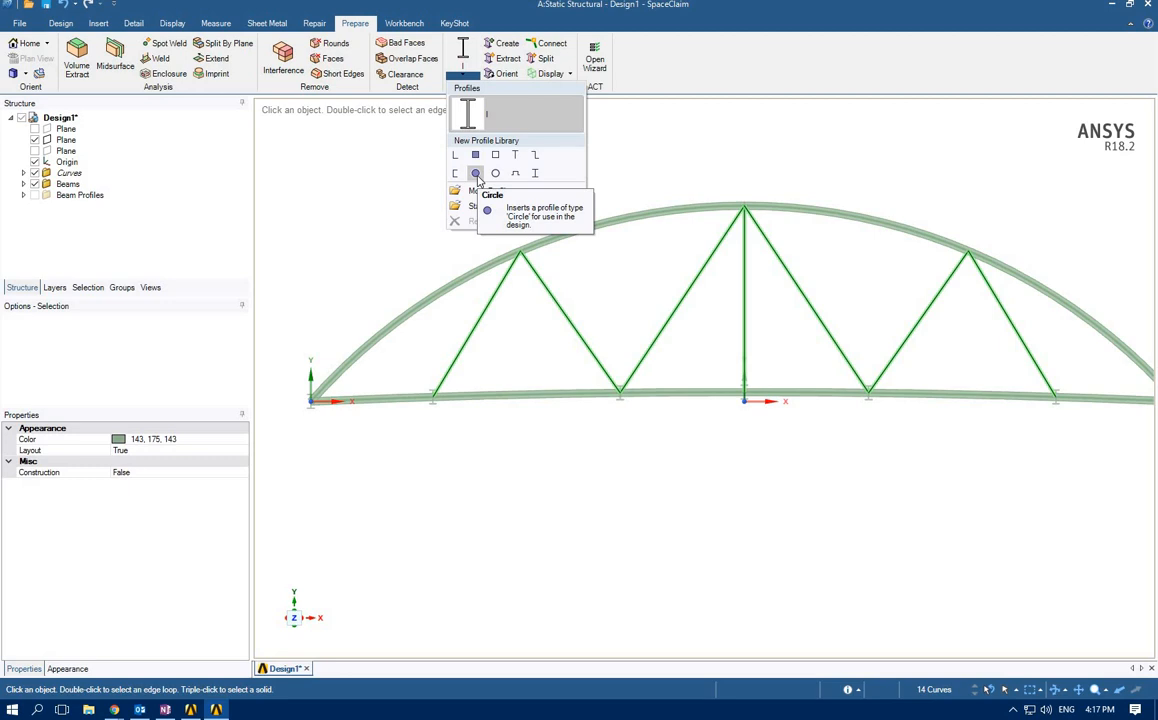
click(476, 174)
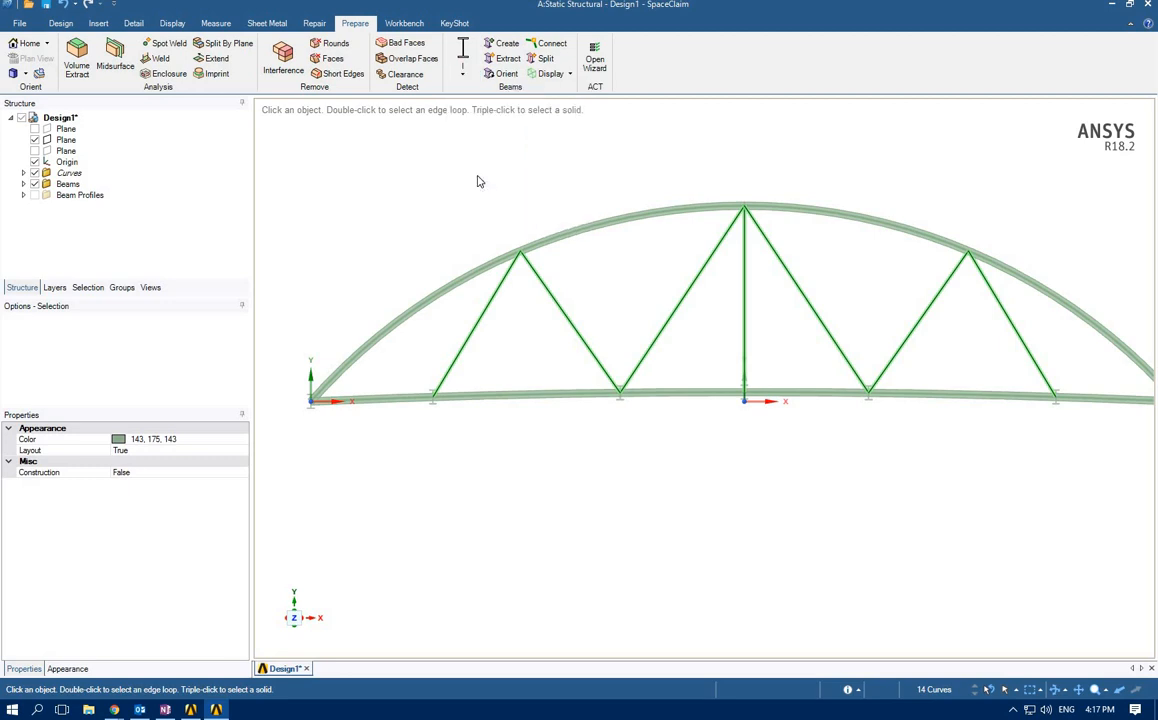
click(505, 43)
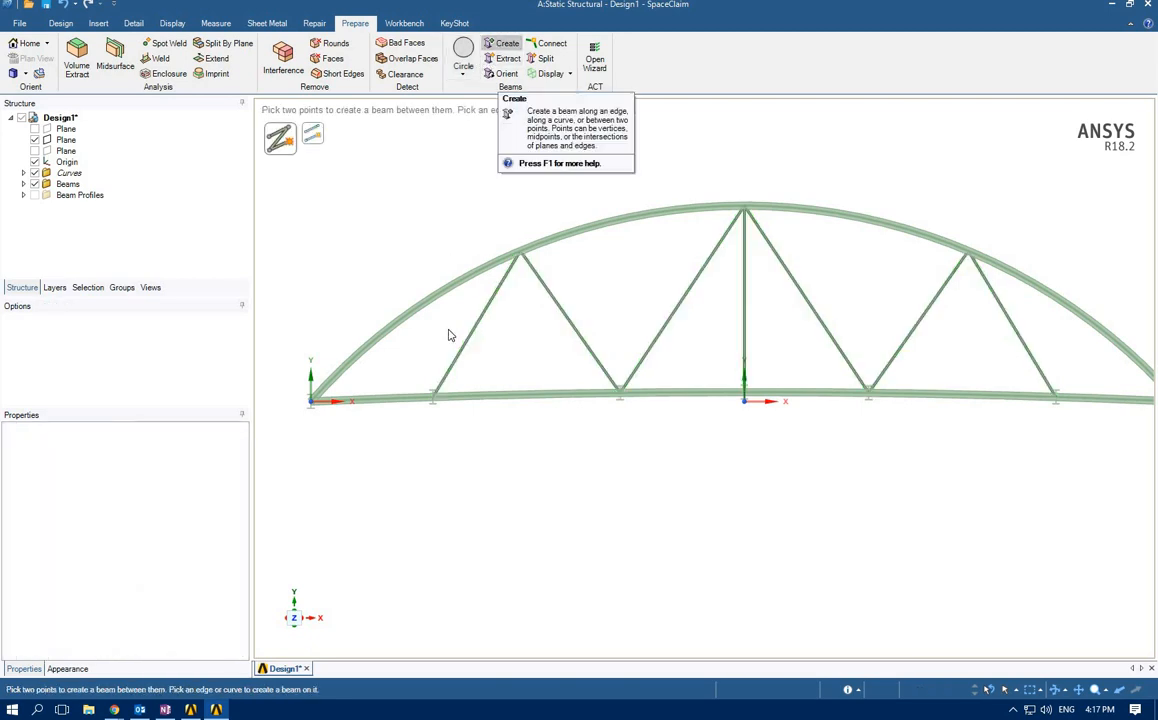
- Create beams with a new Channel profile on the three upper cross lines joining the two arches
mouse_move(490, 338)
middle_down()
mouse_move(491, 352)
mouse_move(273, 550)
mouse_move(577, 545)
mouse_move(274, 550)
mouse_move(602, 563)
mouse_move(275, 561)
mouse_move(601, 543)
middle_up()
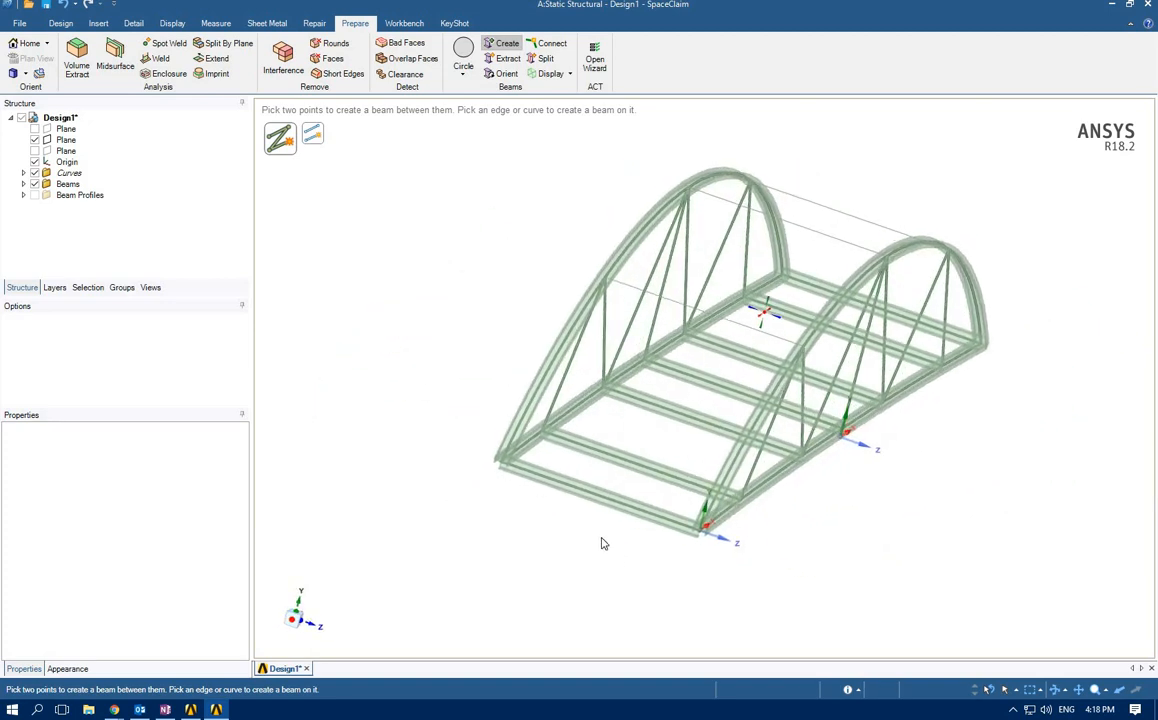
mouse_move(688, 343)
middle_down()
mouse_move(610, 326)
mouse_move(560, 258)
mouse_move(662, 209)
mouse_move(765, 240)
mouse_move(751, 300)
mouse_move(556, 210)
middle_up()
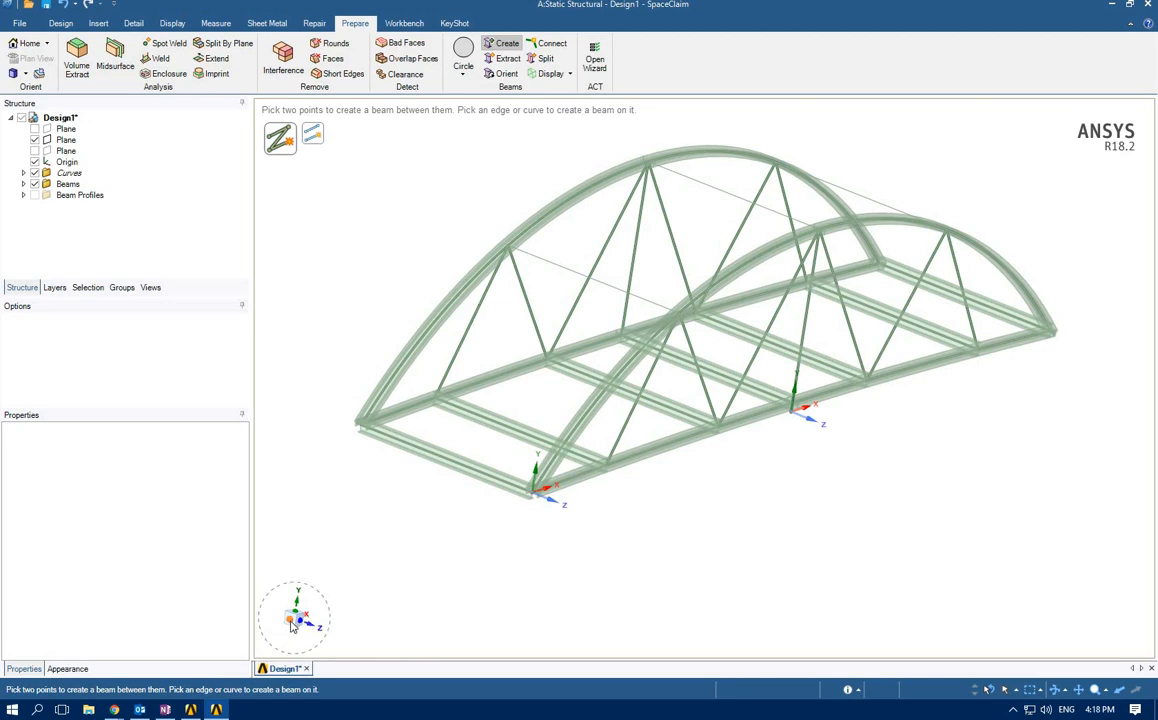
click(292, 620)
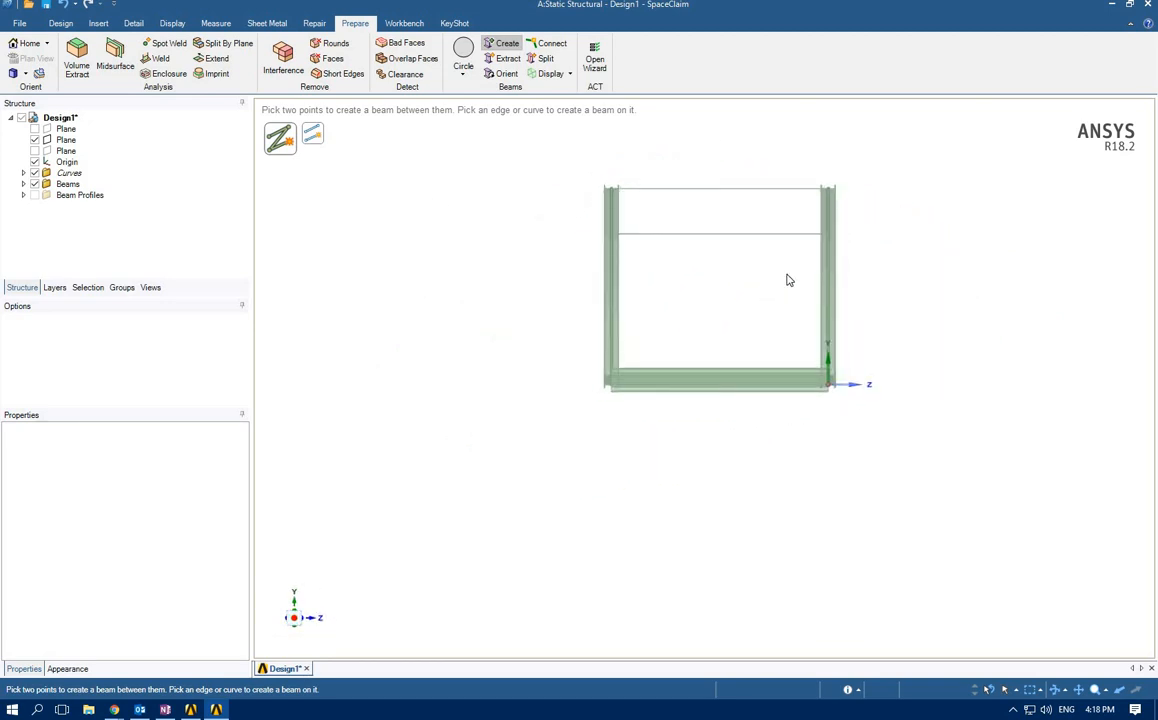
click(61, 23)
key(Escape)
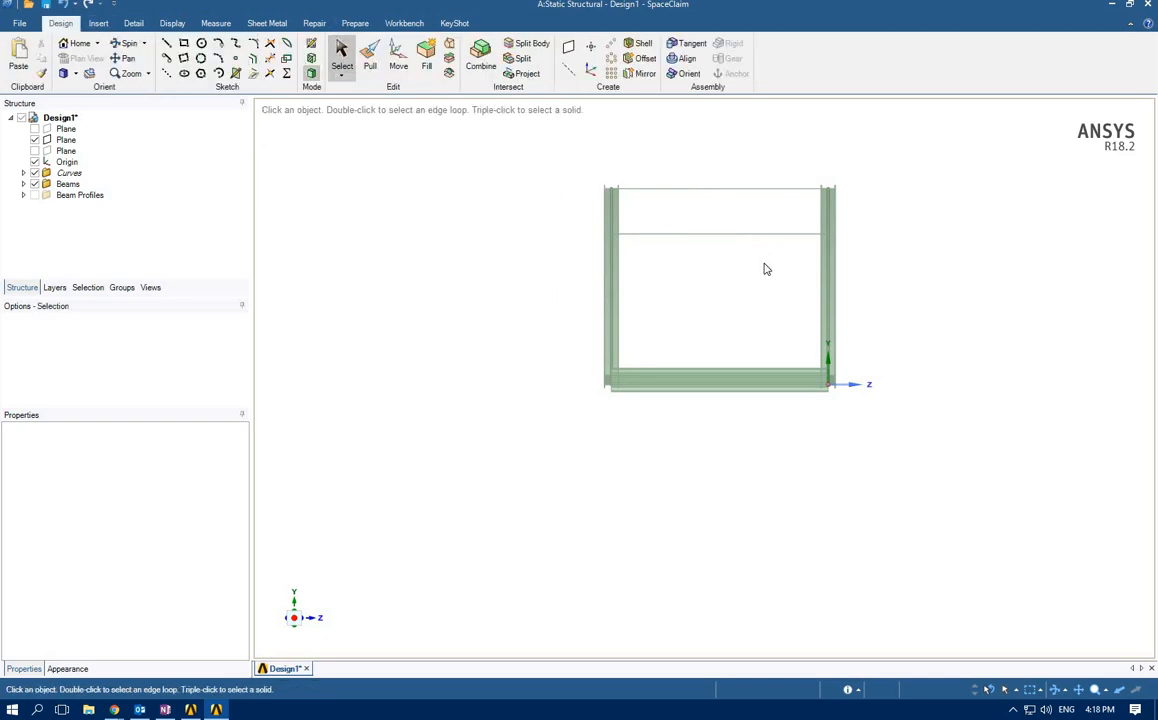
drag(685, 171, 664, 279)
click(663, 279)
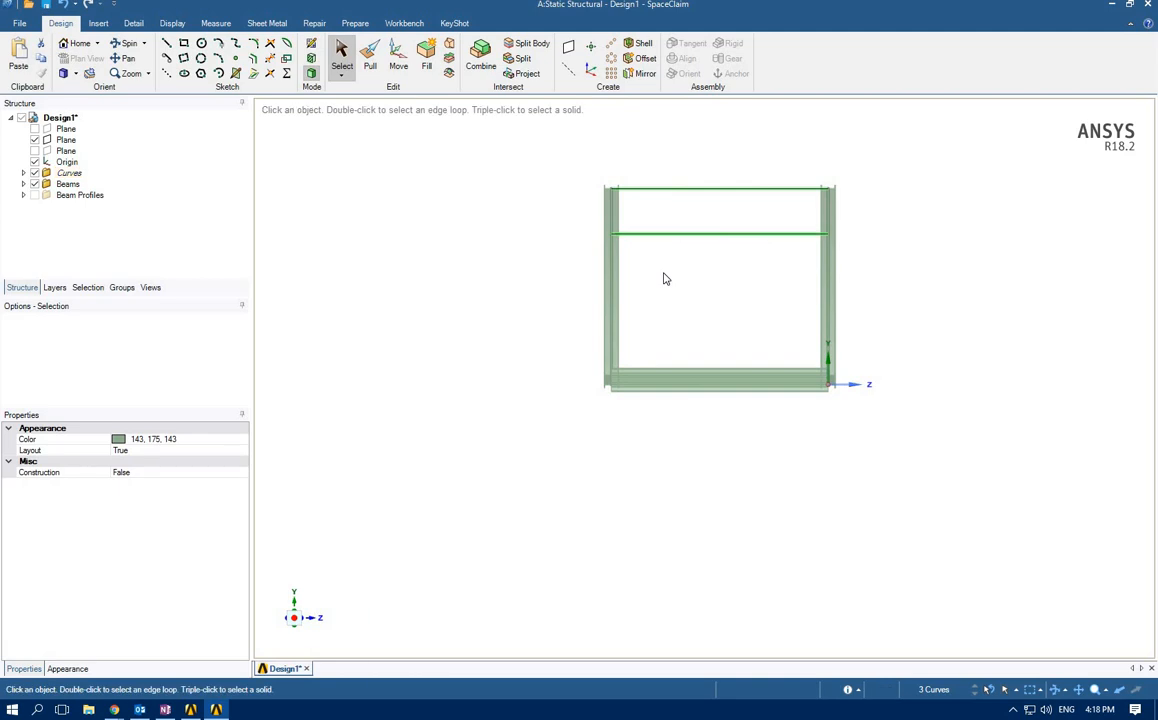
click(355, 23)
click(464, 76)
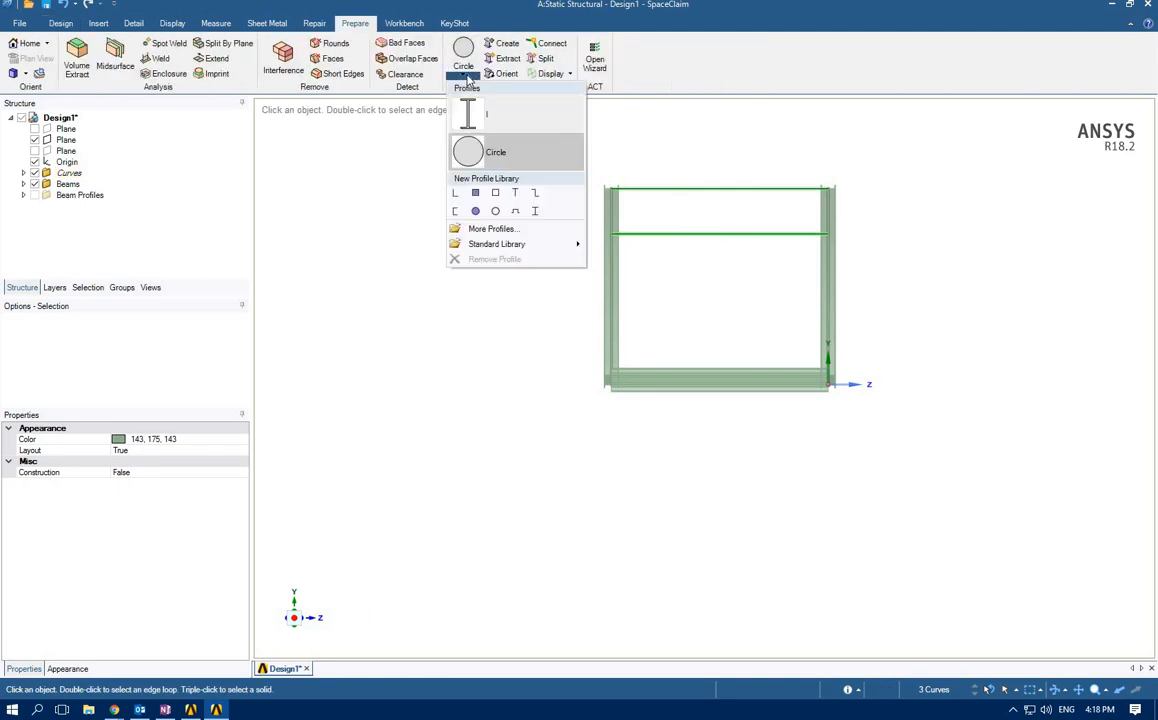
click(455, 212)
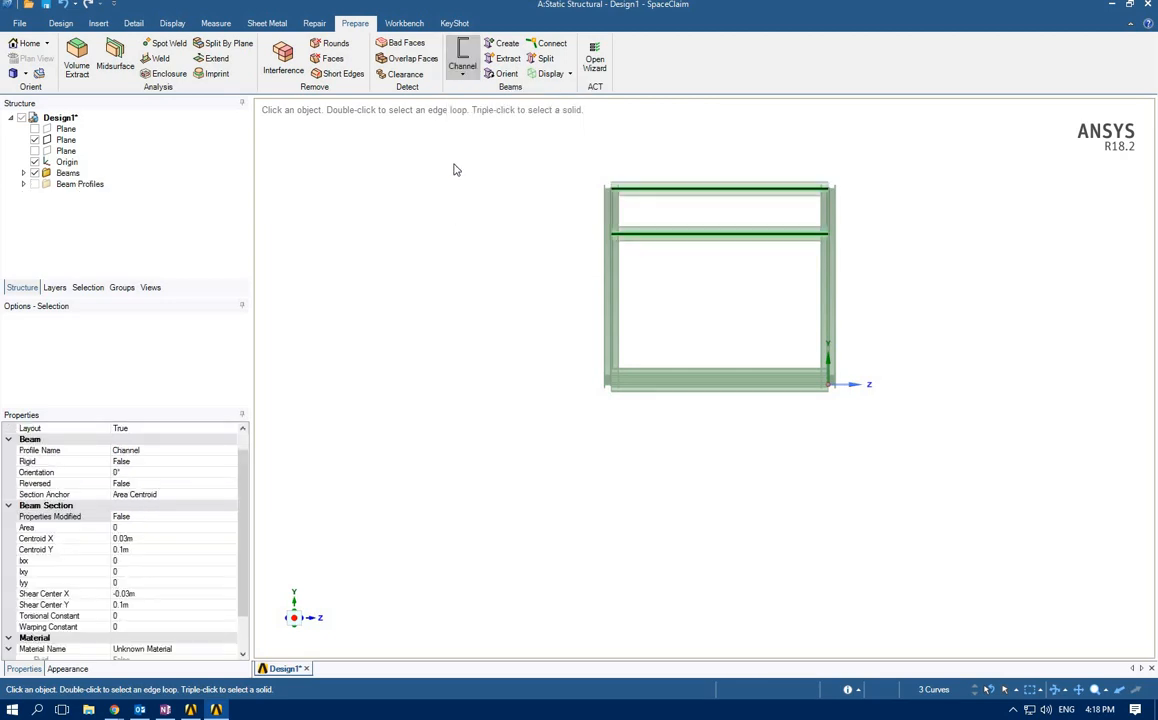
click(503, 44)
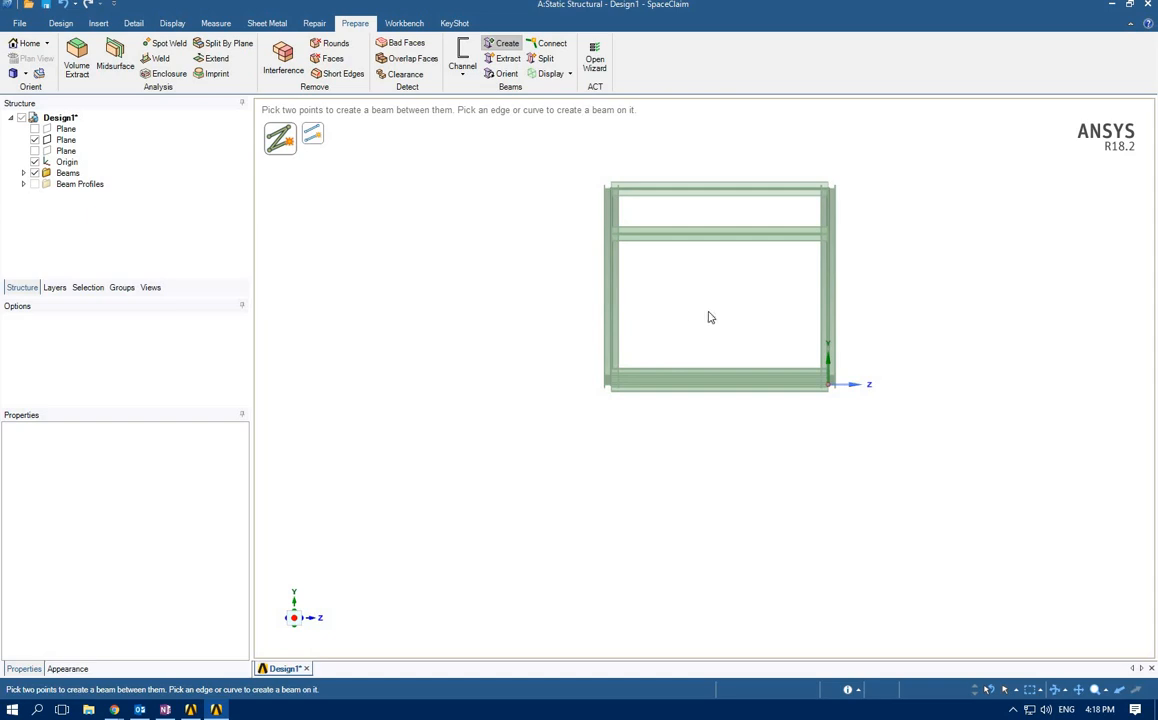
- Try to orient a single upper channel cross beam by rotating its profile about the beam axis to 270°
middle_drag(719, 300, 595, 298)
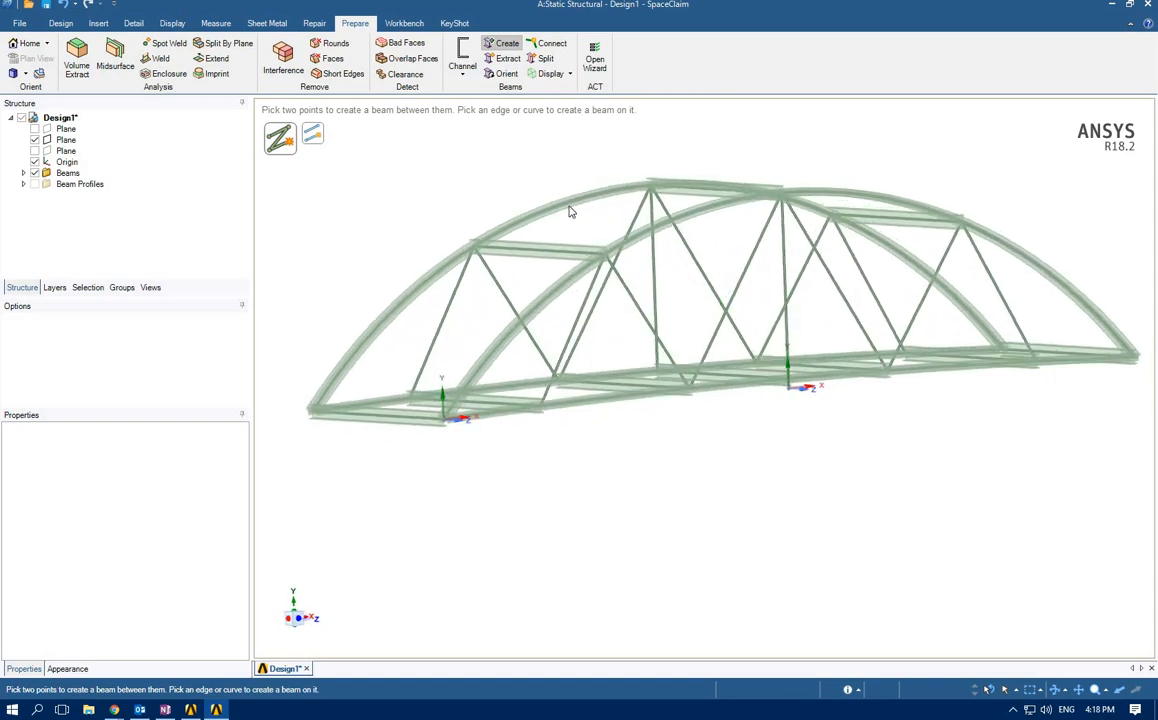
scroll(660, 160, up, 5)
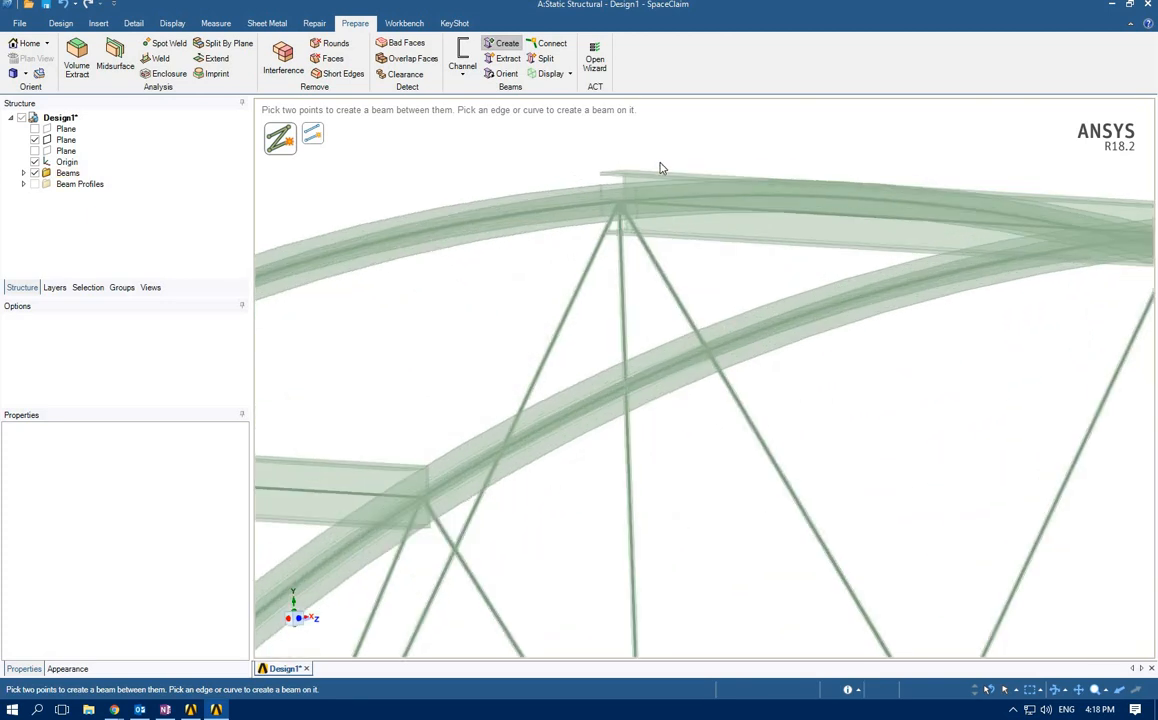
scroll(655, 175, up, 4)
scroll(604, 282, down, 9)
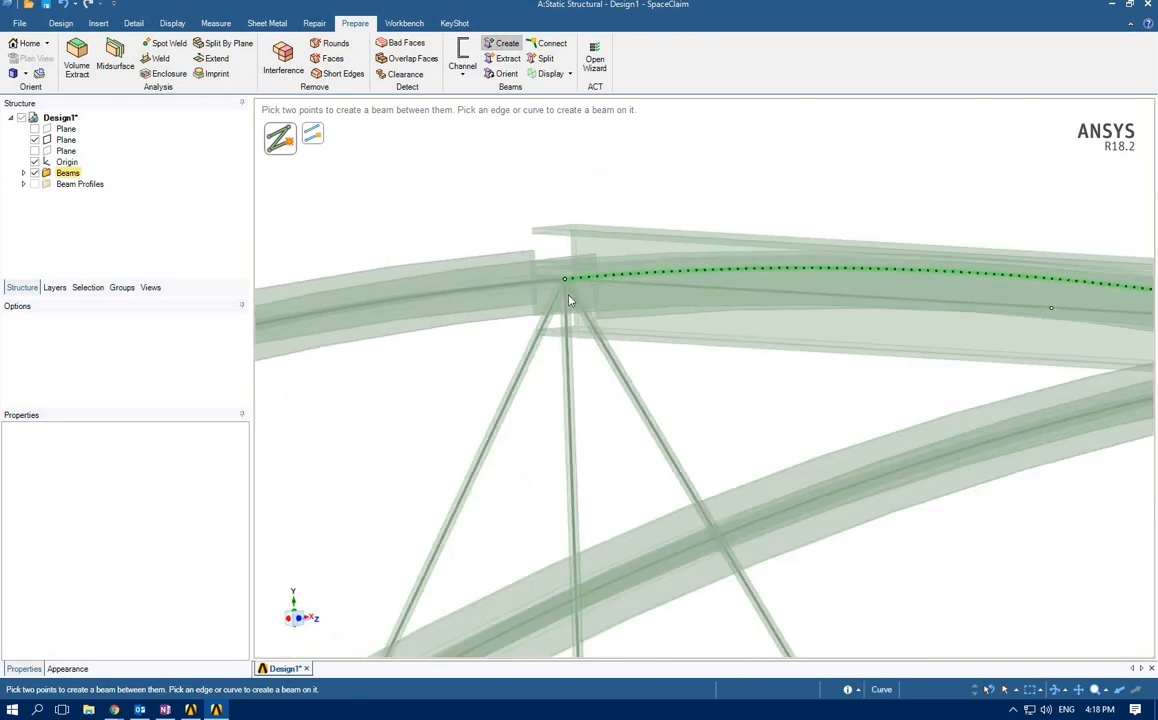
scroll(610, 458, up, 8)
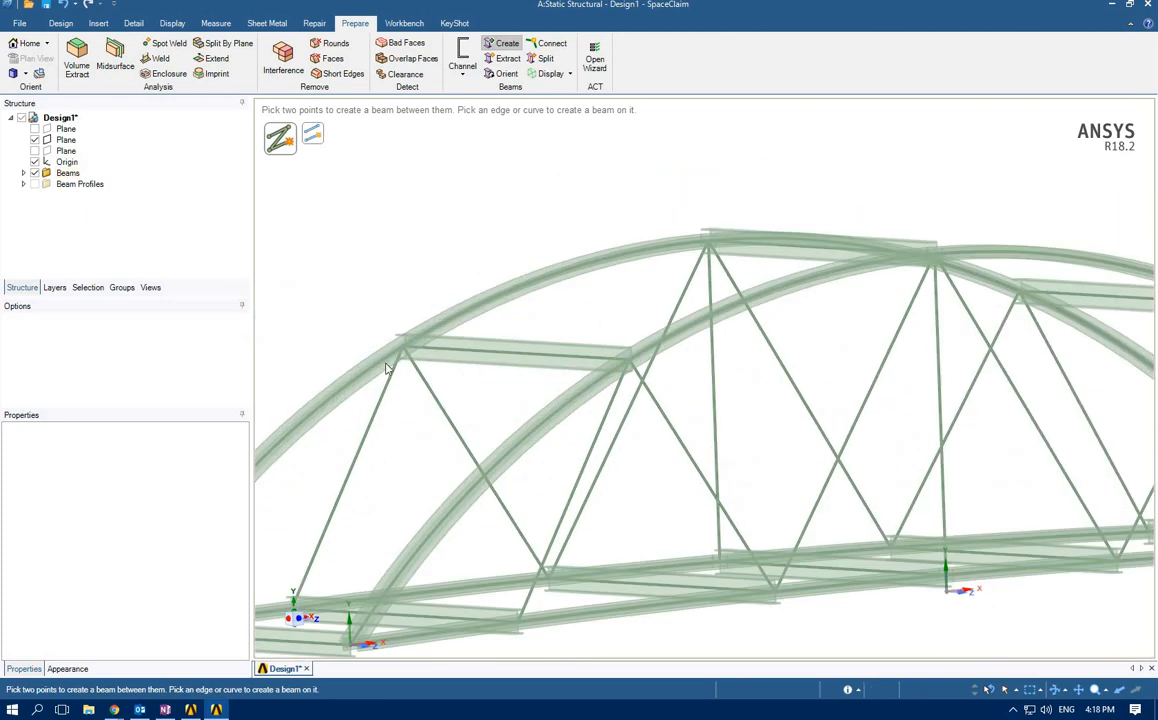
mouse_move(601, 451)
middle_down()
mouse_move(638, 383)
mouse_move(644, 486)
mouse_move(551, 489)
mouse_move(527, 439)
mouse_move(537, 460)
middle_up()
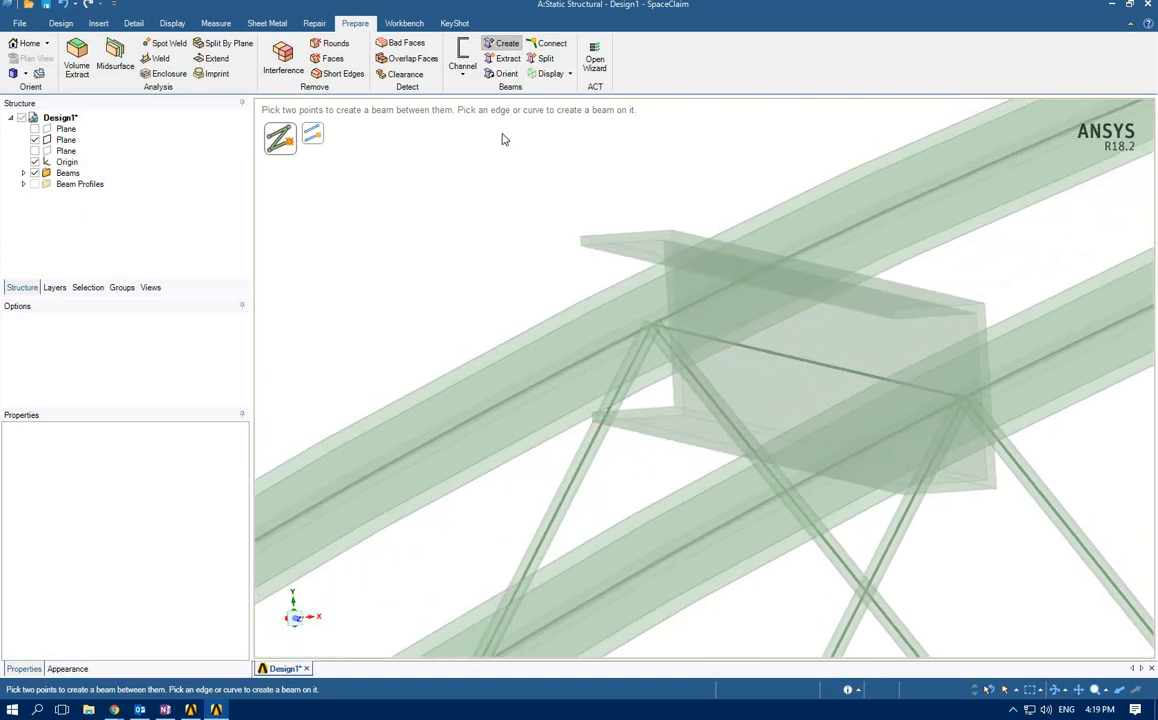
click(507, 76)
click(702, 344)
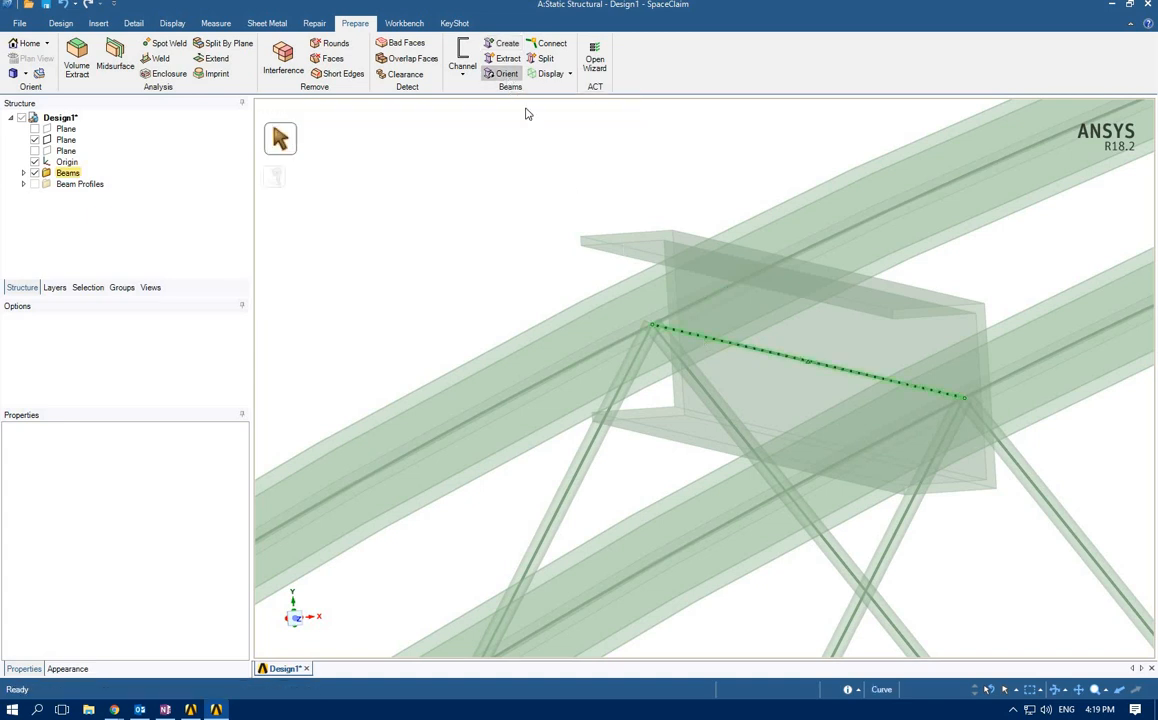
click(760, 352)
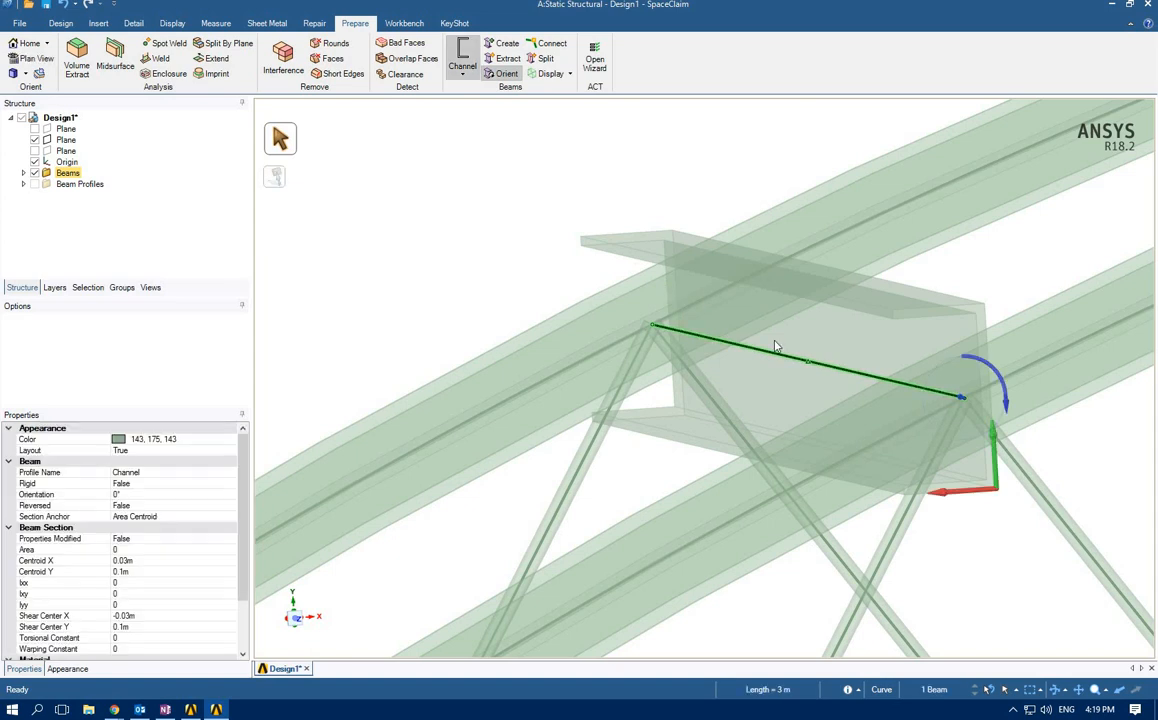
click(1003, 390)
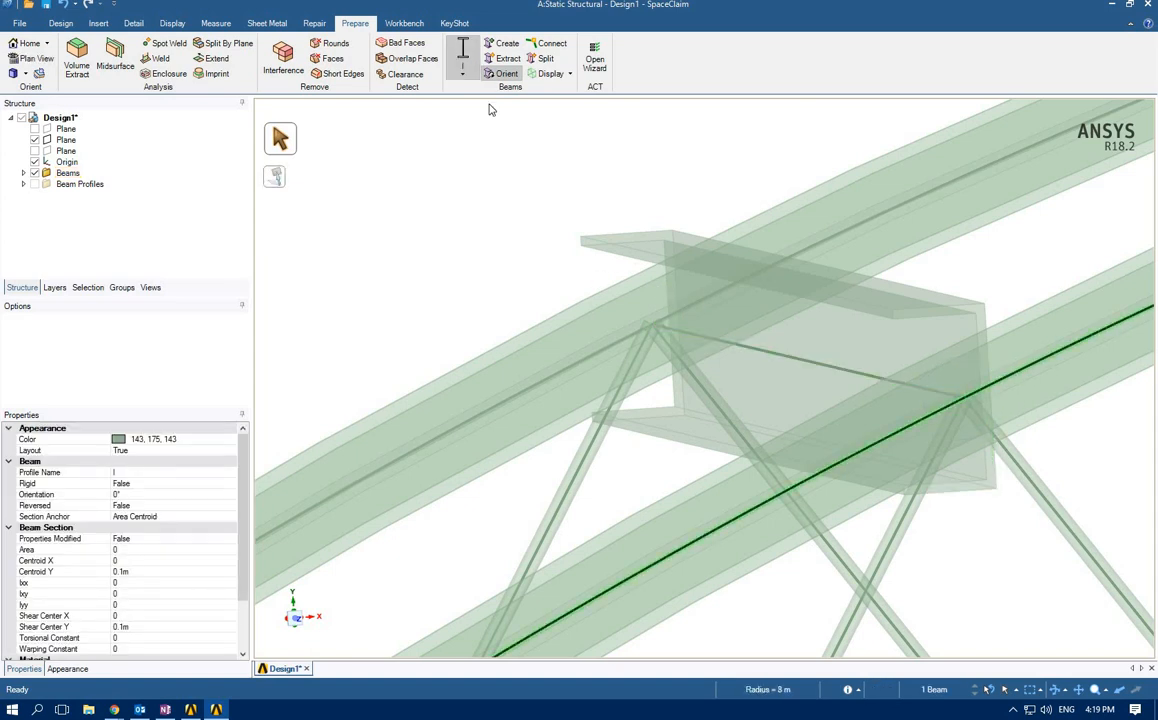
click(757, 354)
drag(995, 374, 899, 338)
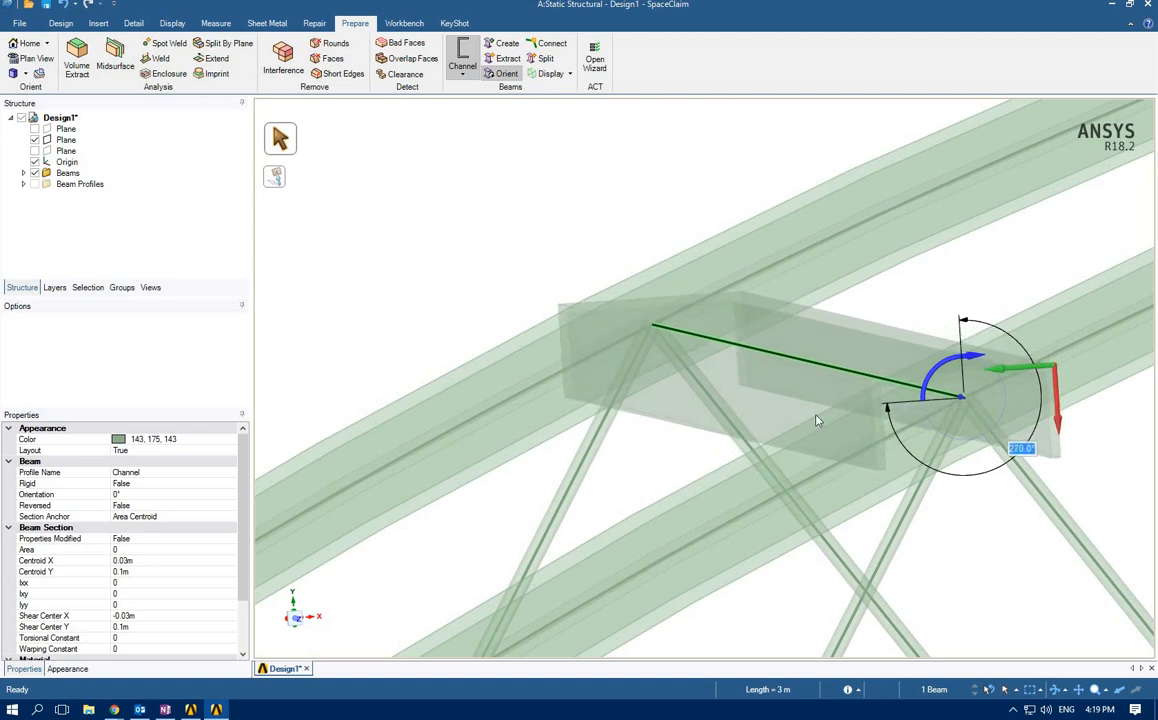
- Undo the rotation of the single channel cross beam
scroll(718, 428, down, 5)
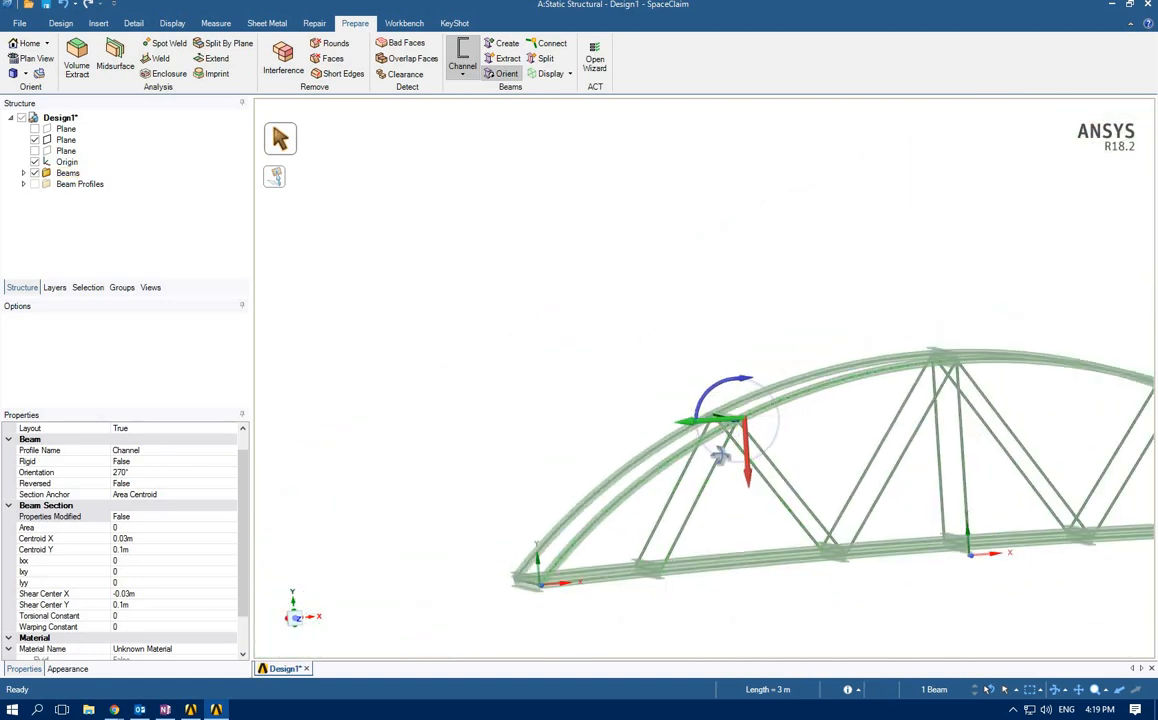
middle_drag(712, 462, 745, 440)
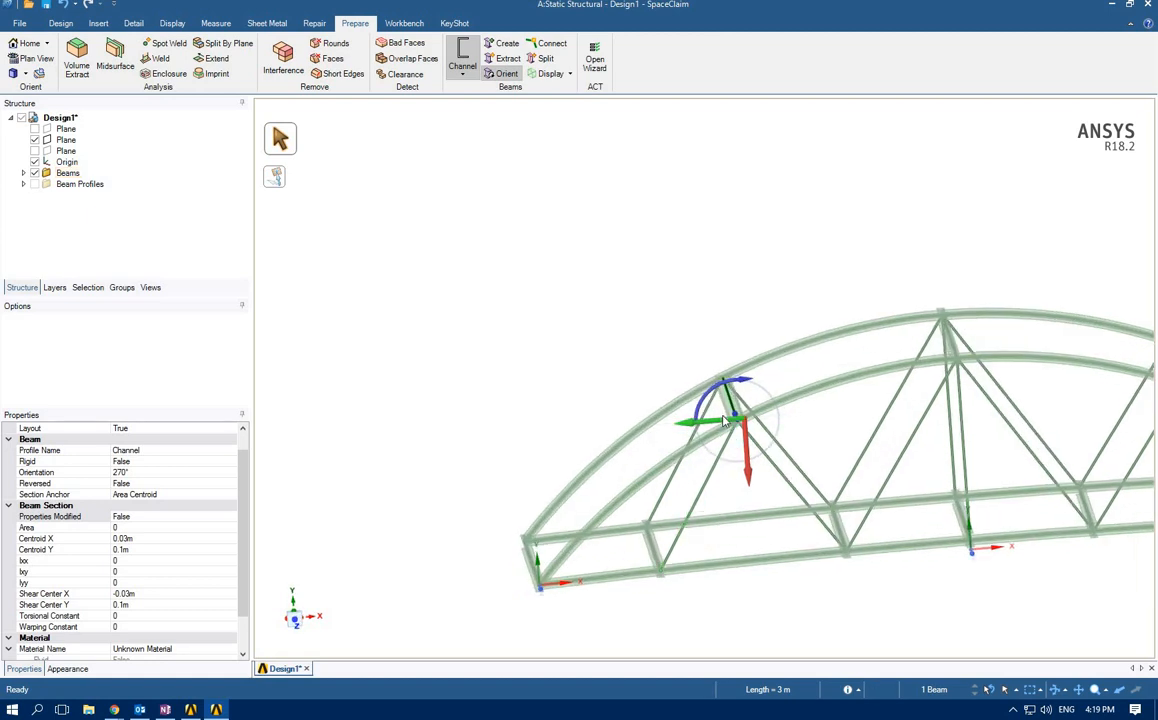
click(727, 276)
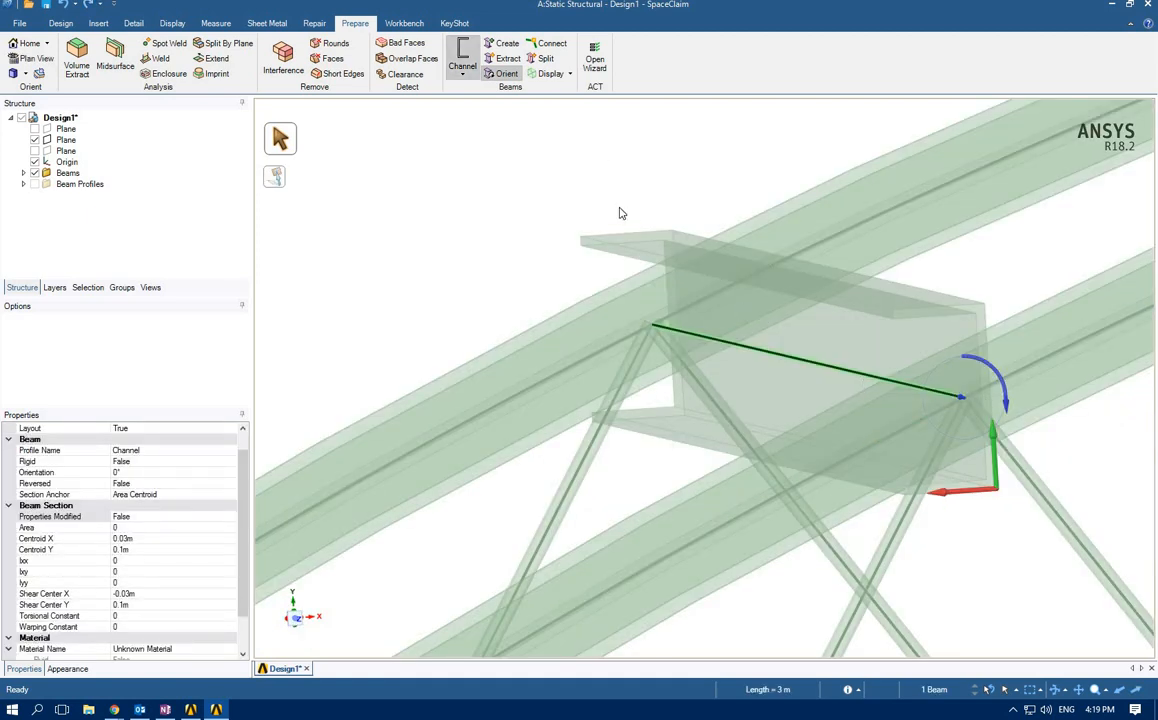
- Select all three upper channel cross beams in the end view and rotate their profiles together to a 357° orientation
scroll(619, 213, down, 2)
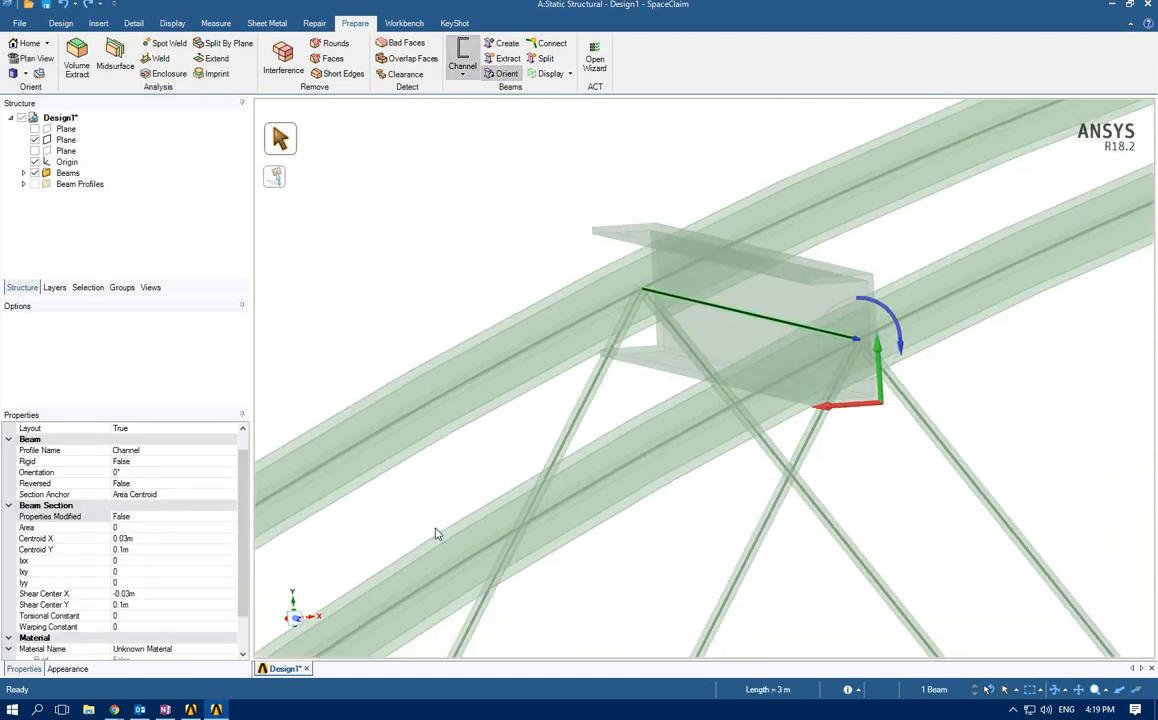
click(317, 622)
click(317, 622)
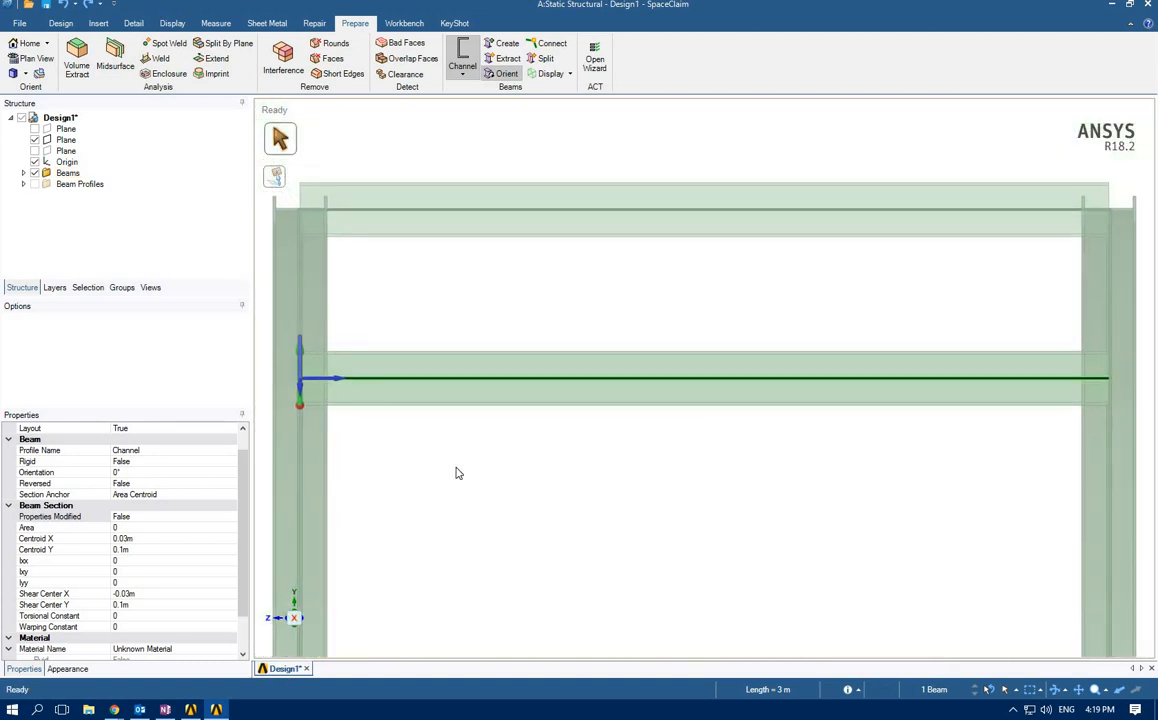
scroll(469, 483, down, 3)
drag(610, 500, 486, 312)
middle_drag(421, 323, 581, 272)
middle_drag(552, 421, 600, 460)
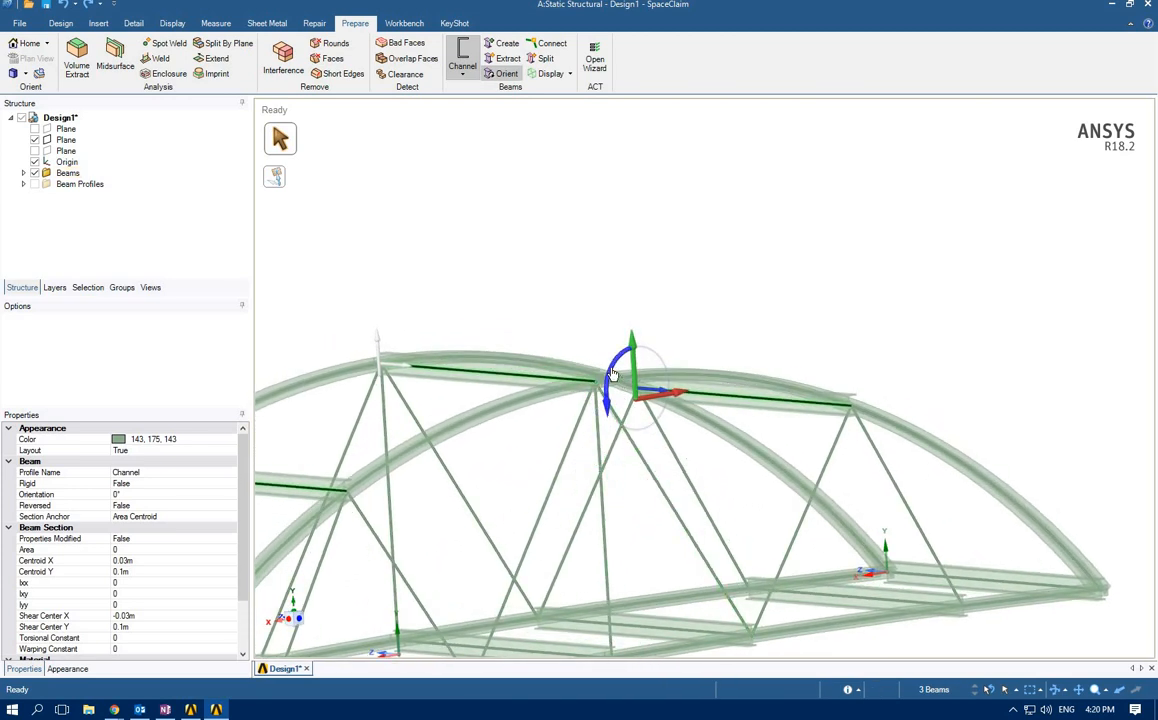
drag(610, 385, 625, 422)
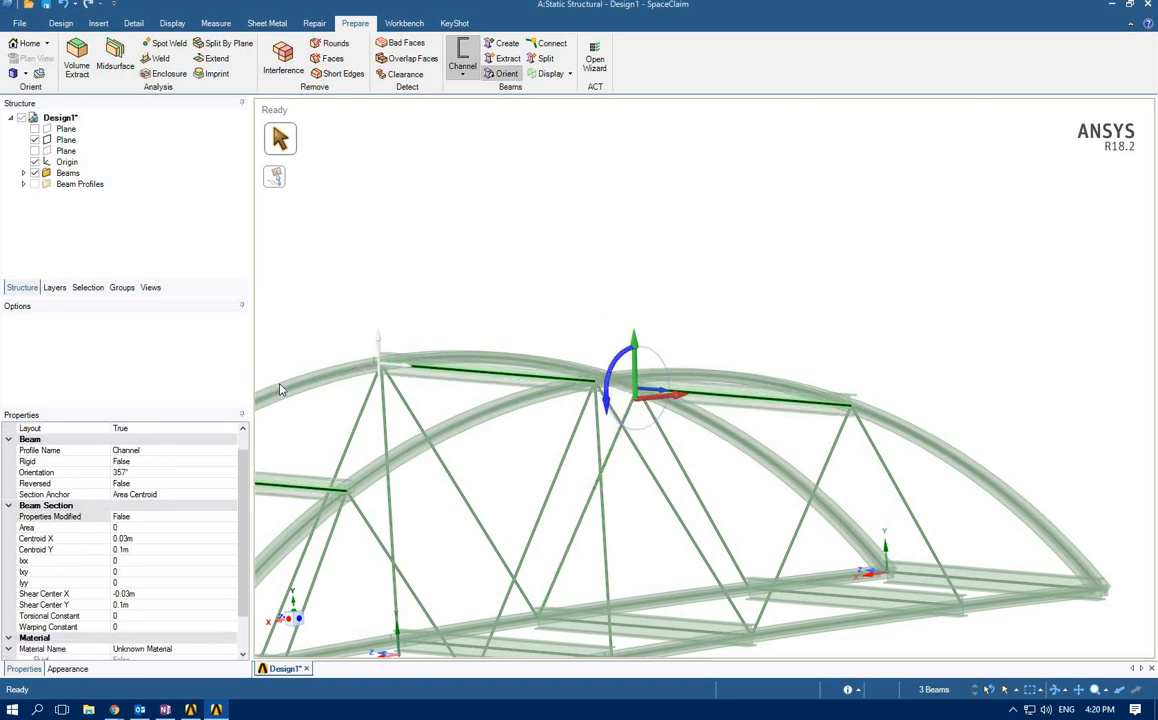
- Rotate the three selected channel cross beams to a 267° orientation and check how they sit against the arches
scroll(345, 345, up, 5)
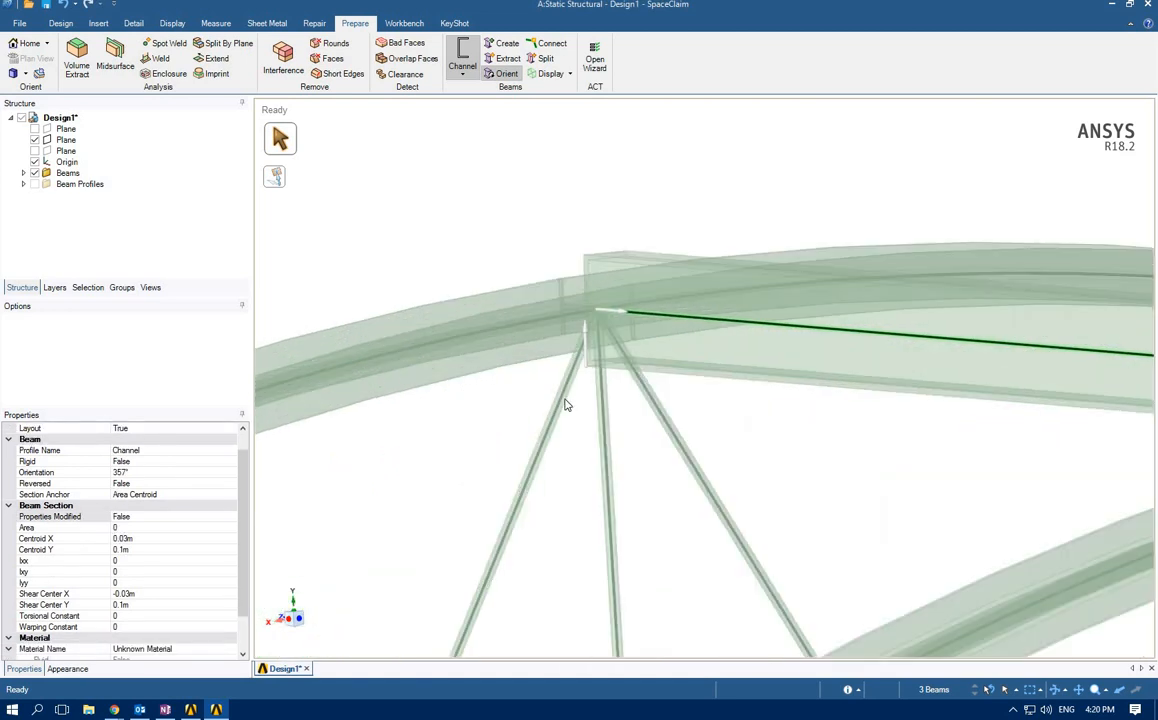
middle_drag(511, 364, 455, 375)
click(505, 76)
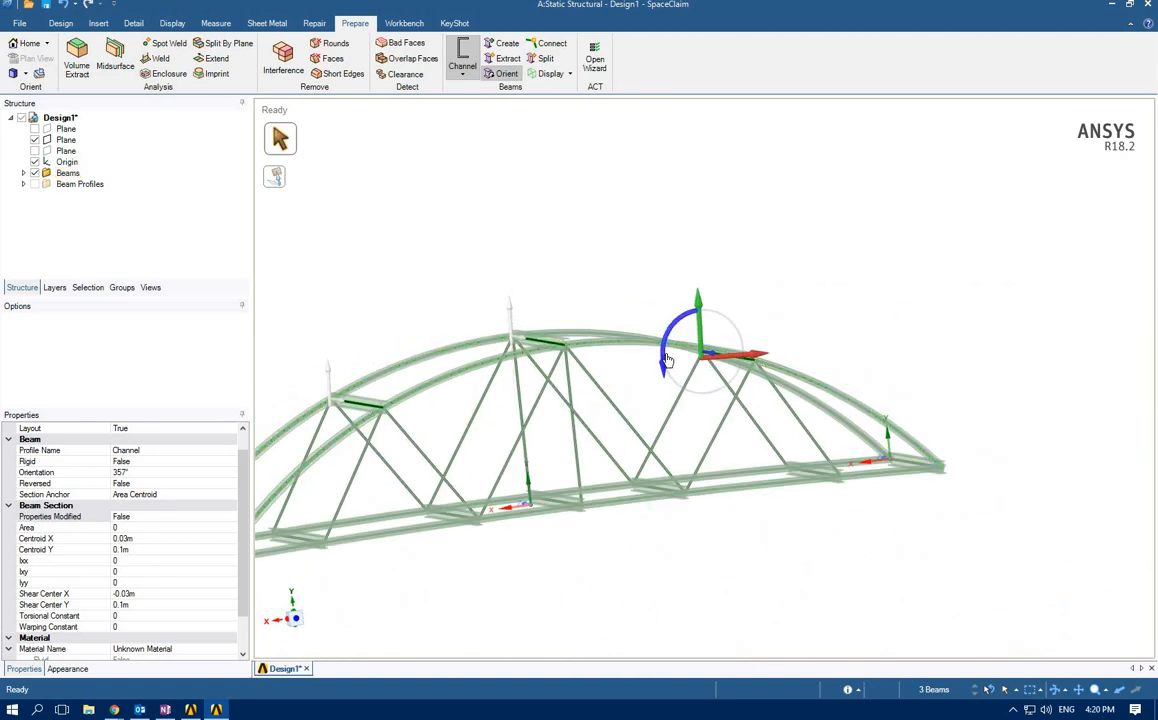
drag(602, 300, 703, 308)
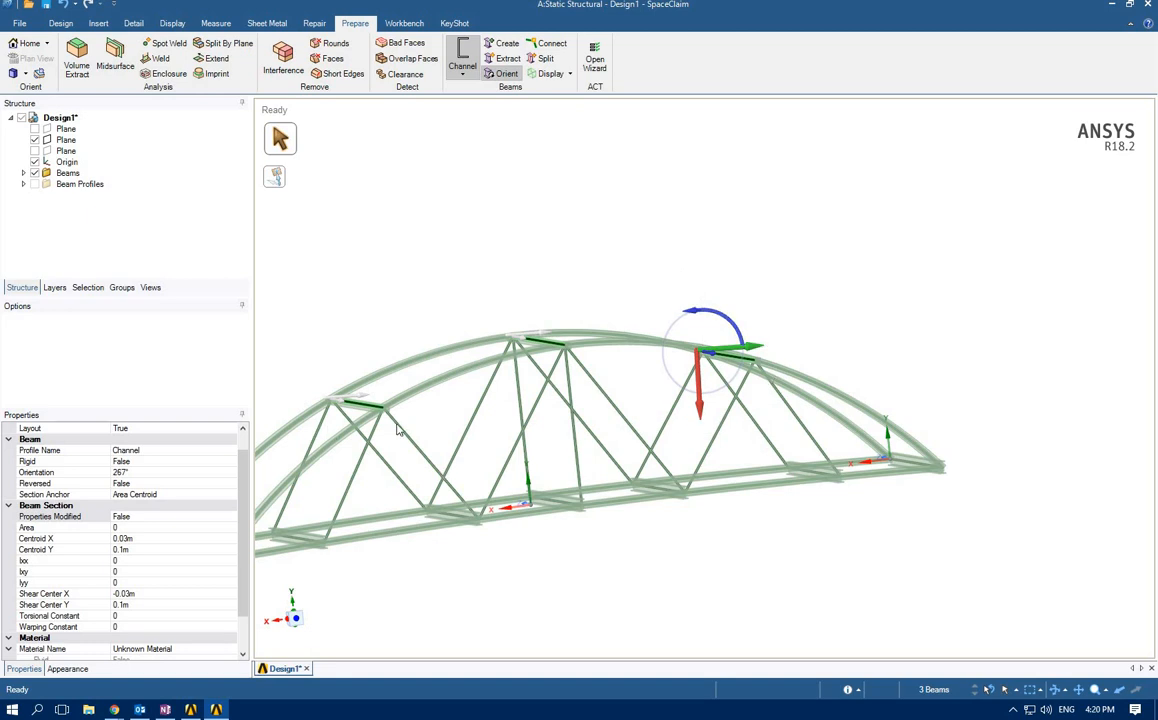
scroll(413, 413, up, 5)
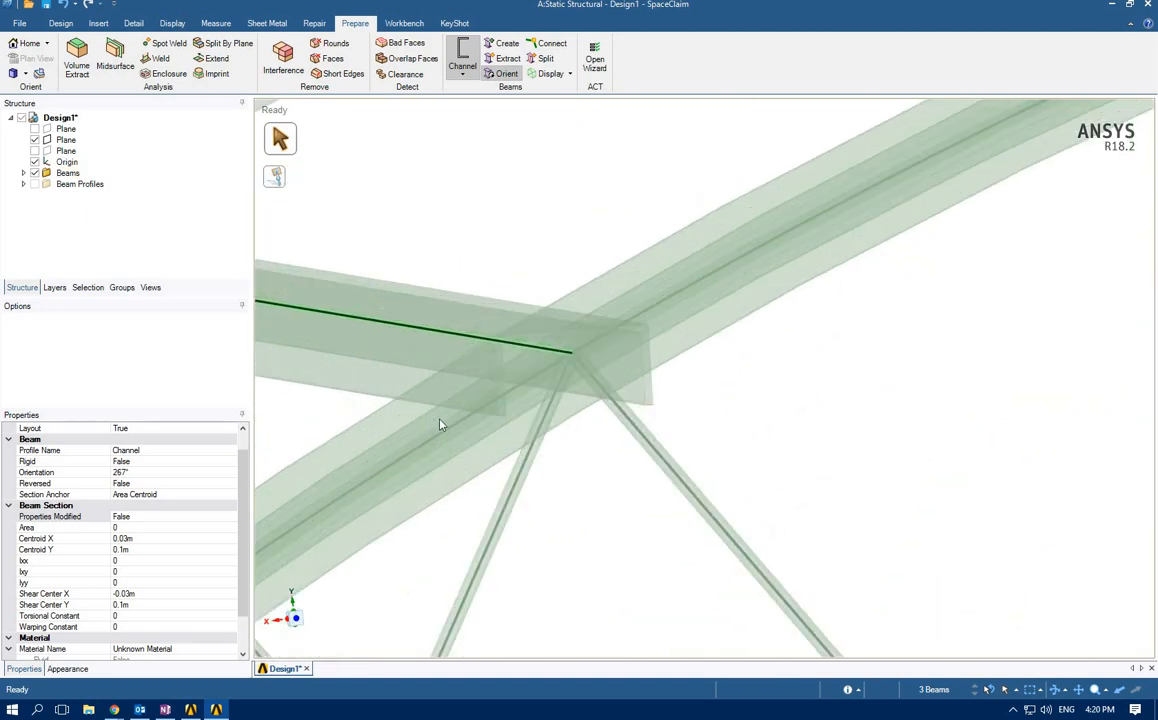
scroll(450, 431, down, 6)
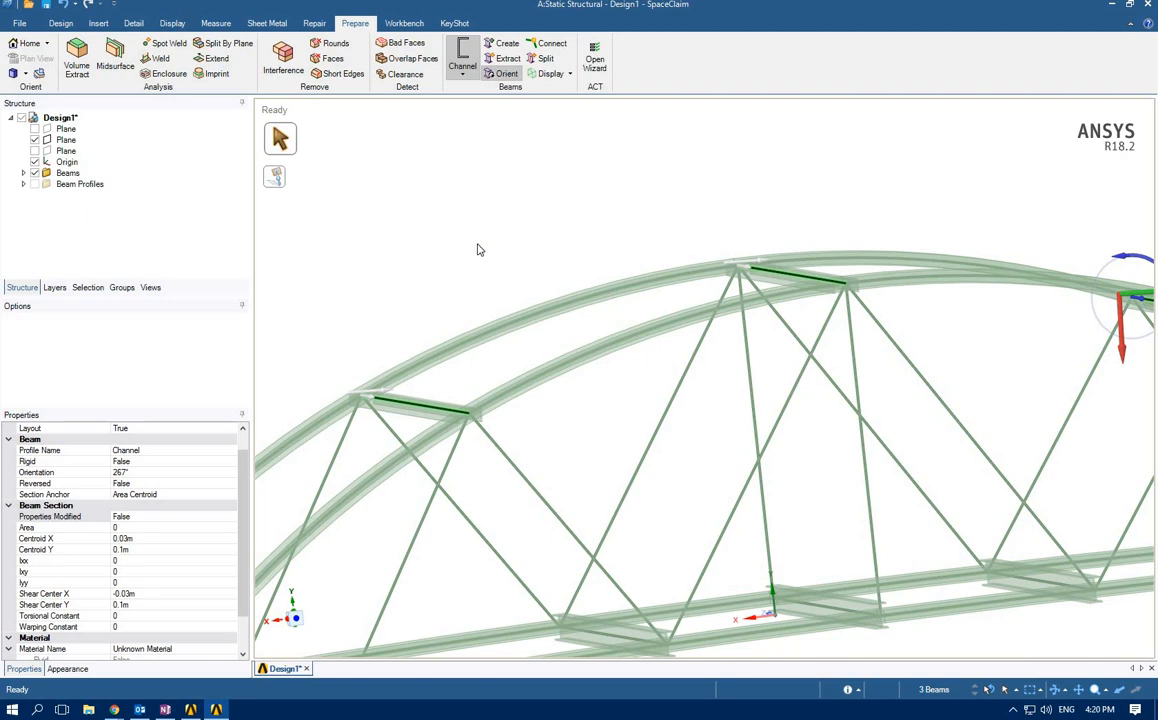
- Clear the upper cross-beam selection and hide the remaining visible plane so only the beam structure shows
click(508, 291)
middle_drag(508, 291, 535, 310)
scroll(533, 310, down, 5)
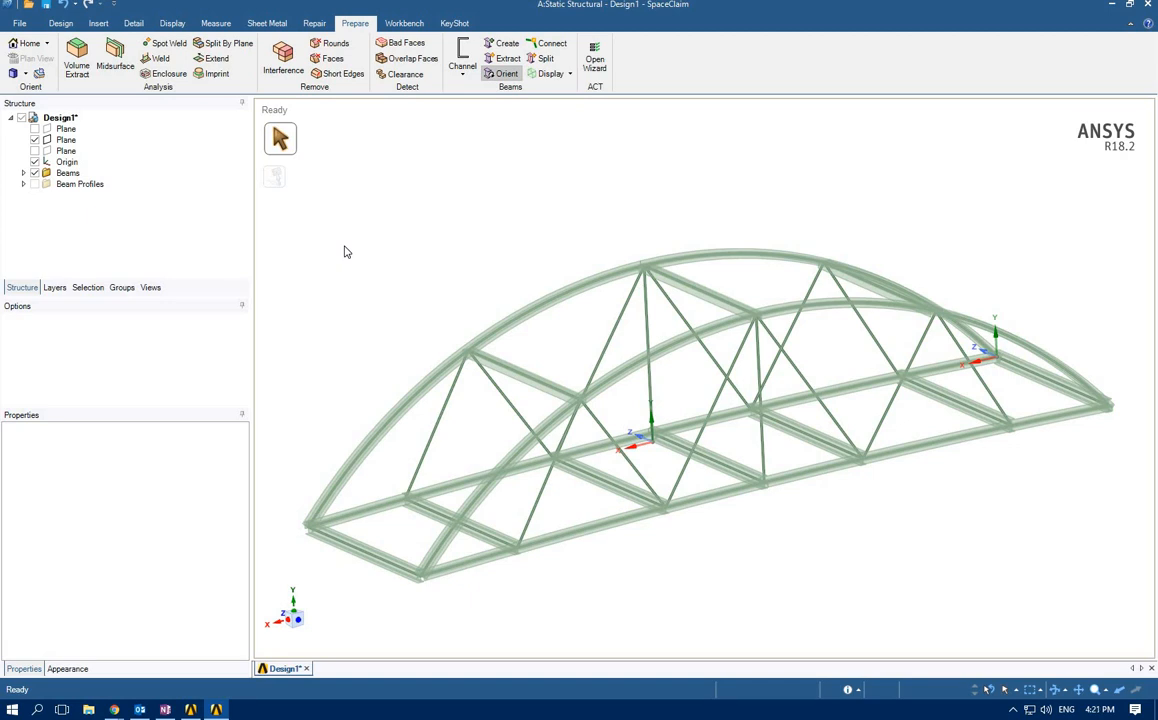
click(35, 141)
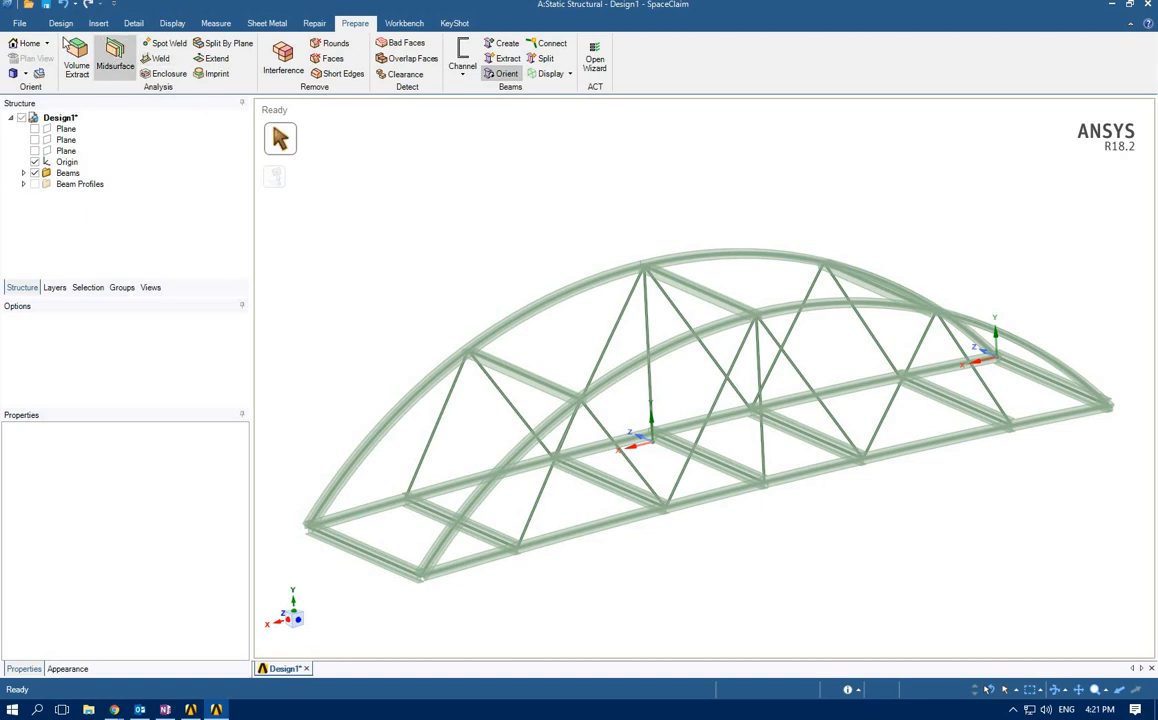
- Create a flat deck surface with Blend between the lower longitudinal I beams on both sides of the structure
click(62, 24)
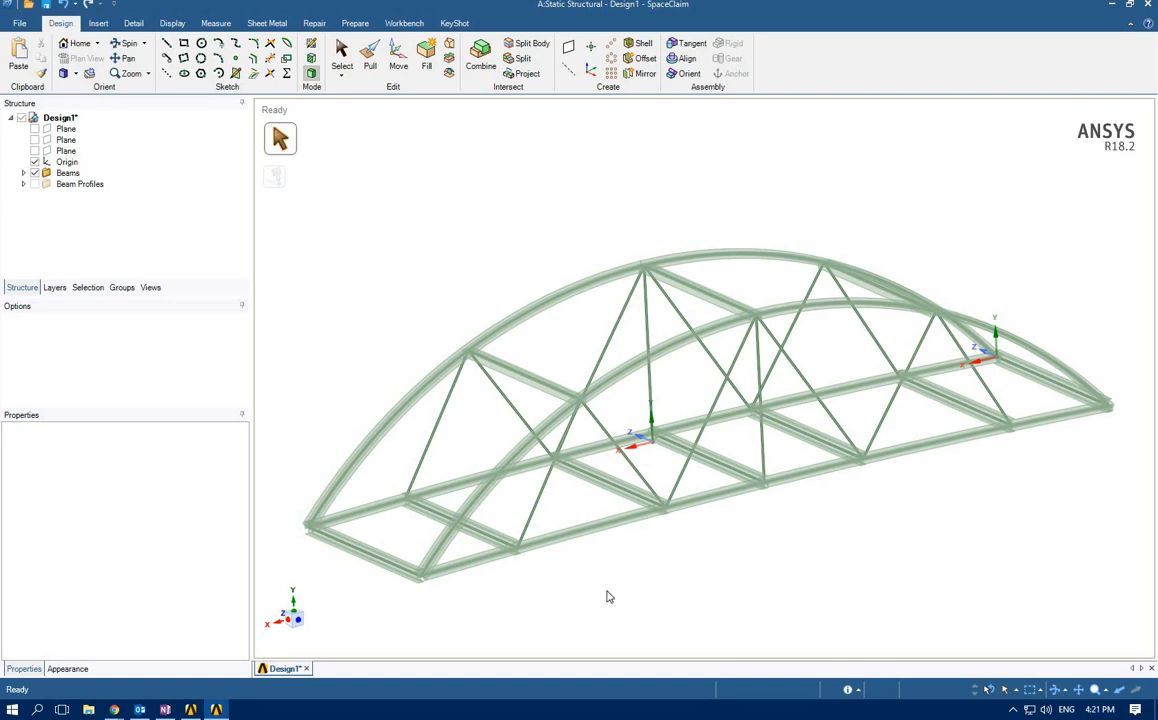
click(460, 490)
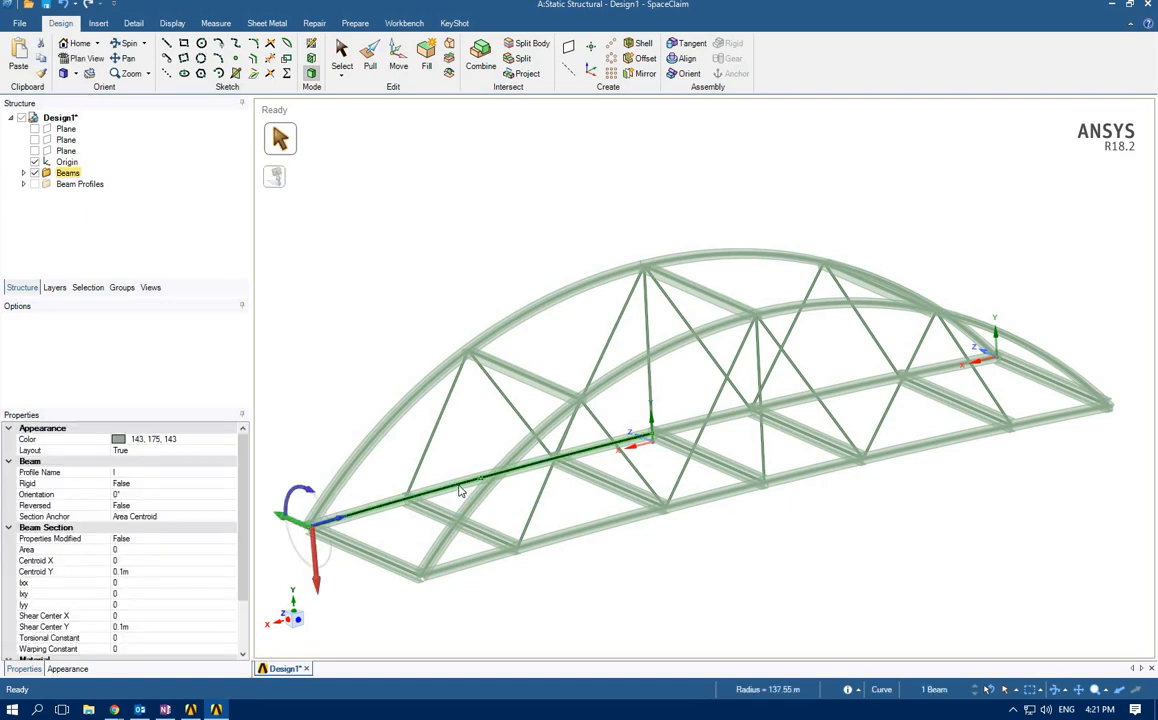
click(380, 481)
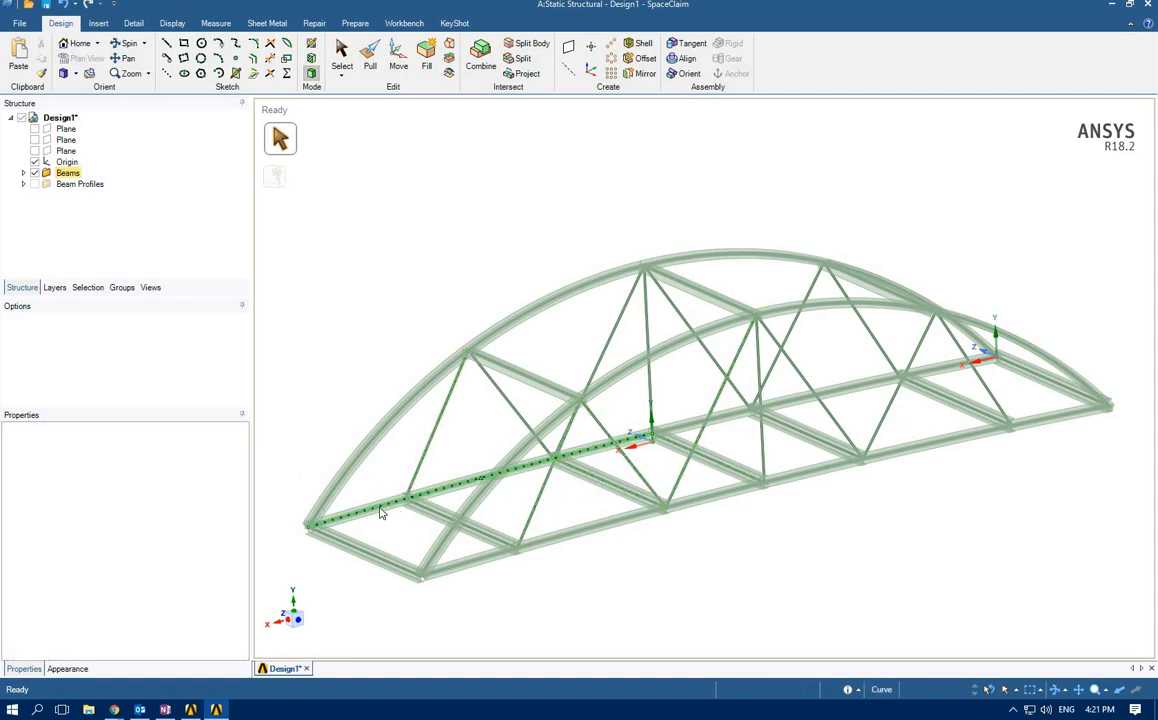
double_click(380, 513)
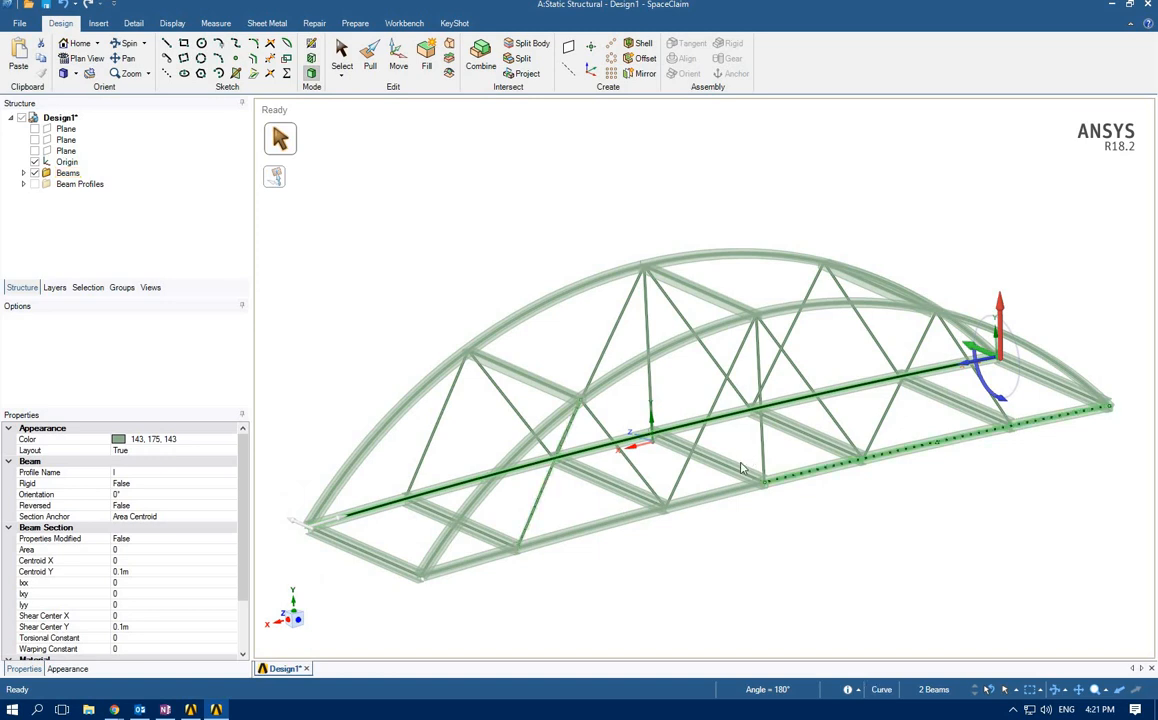
ctrl+double_click(549, 543)
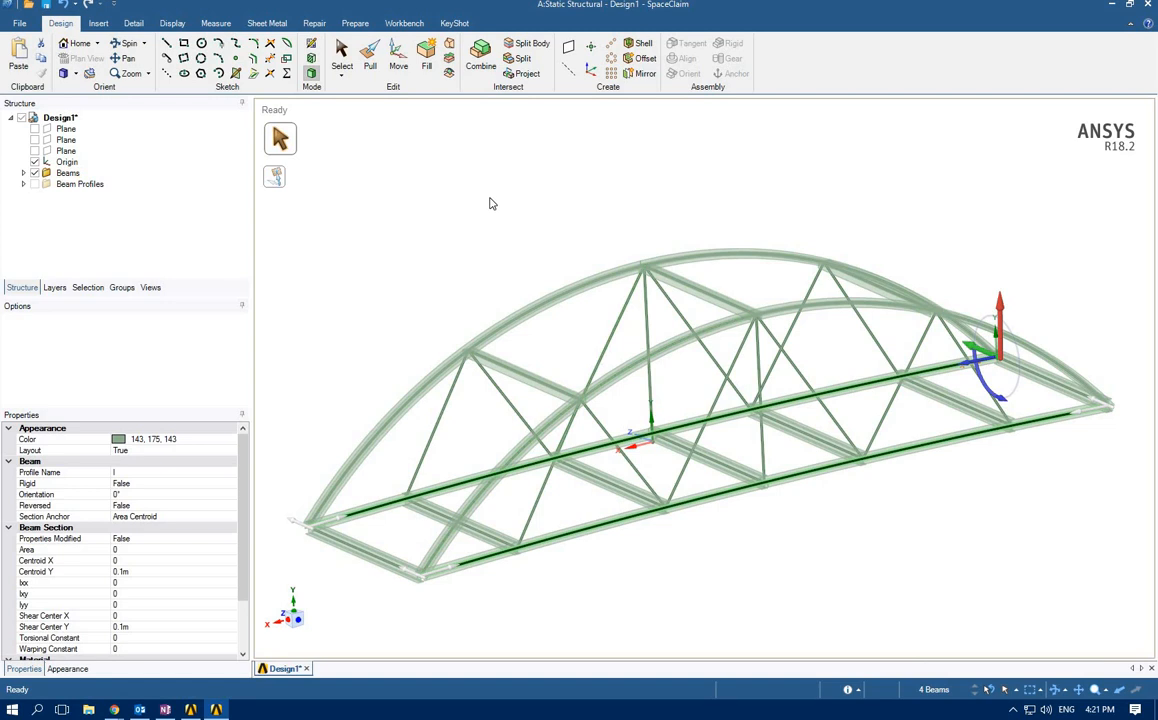
click(450, 47)
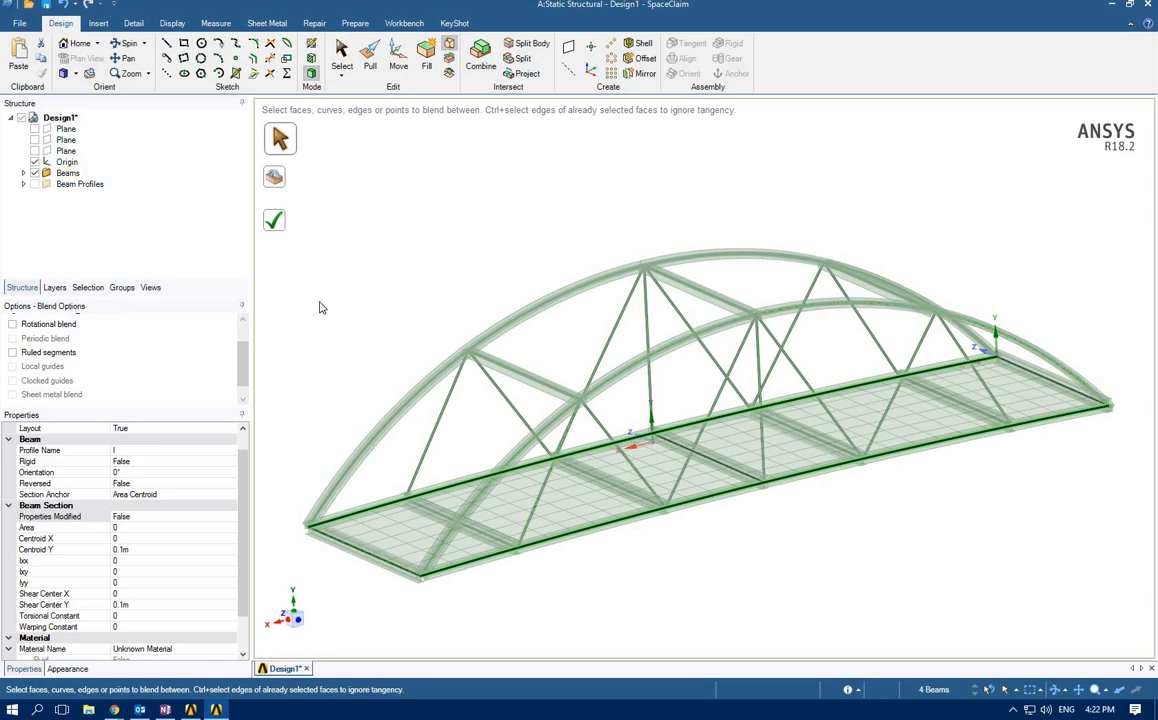
scroll(198, 549, down, 1)
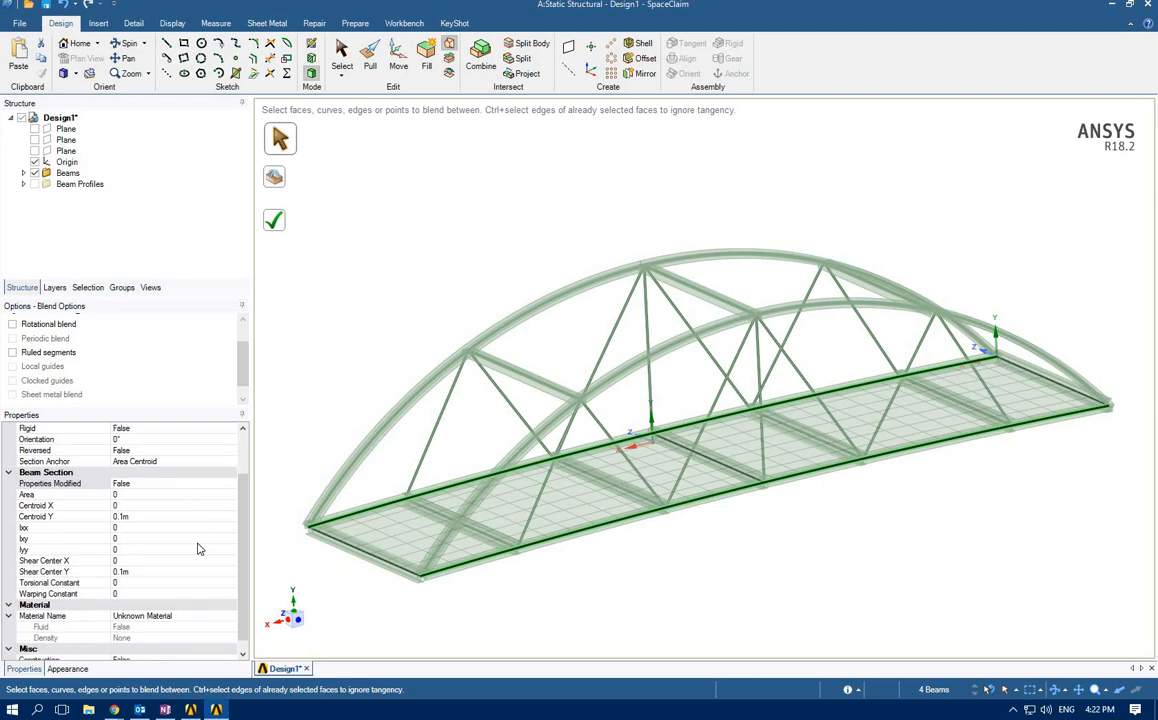
scroll(198, 549, down, 1)
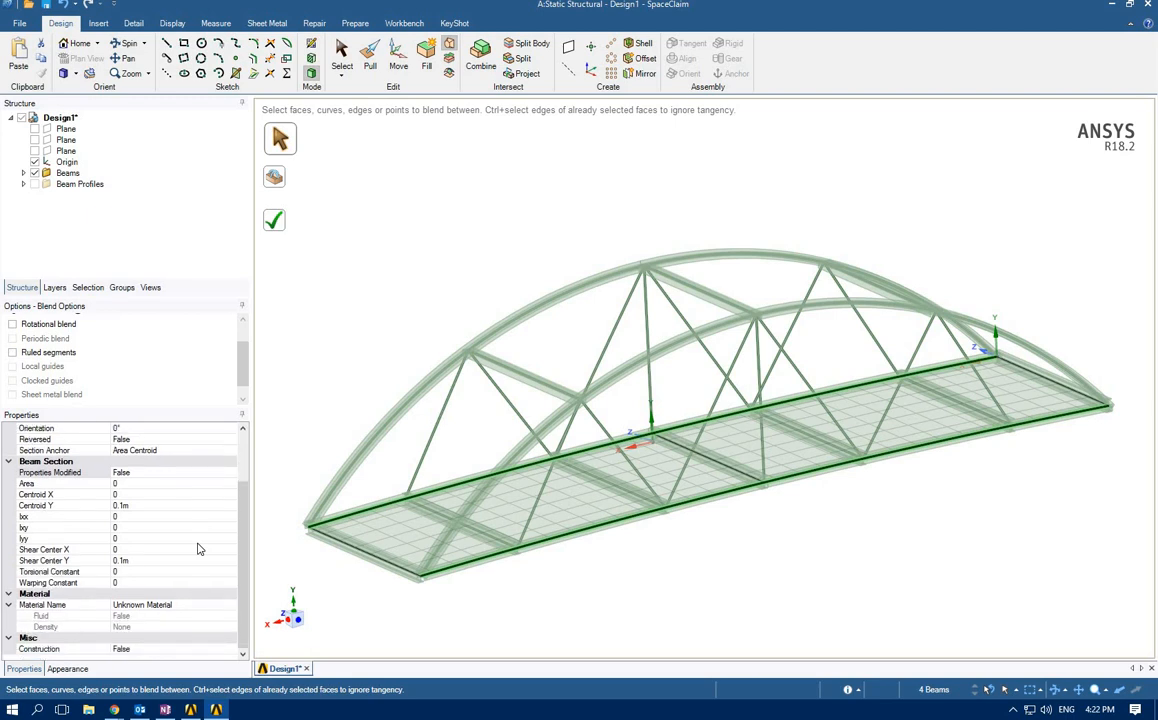
scroll(198, 549, up, 2)
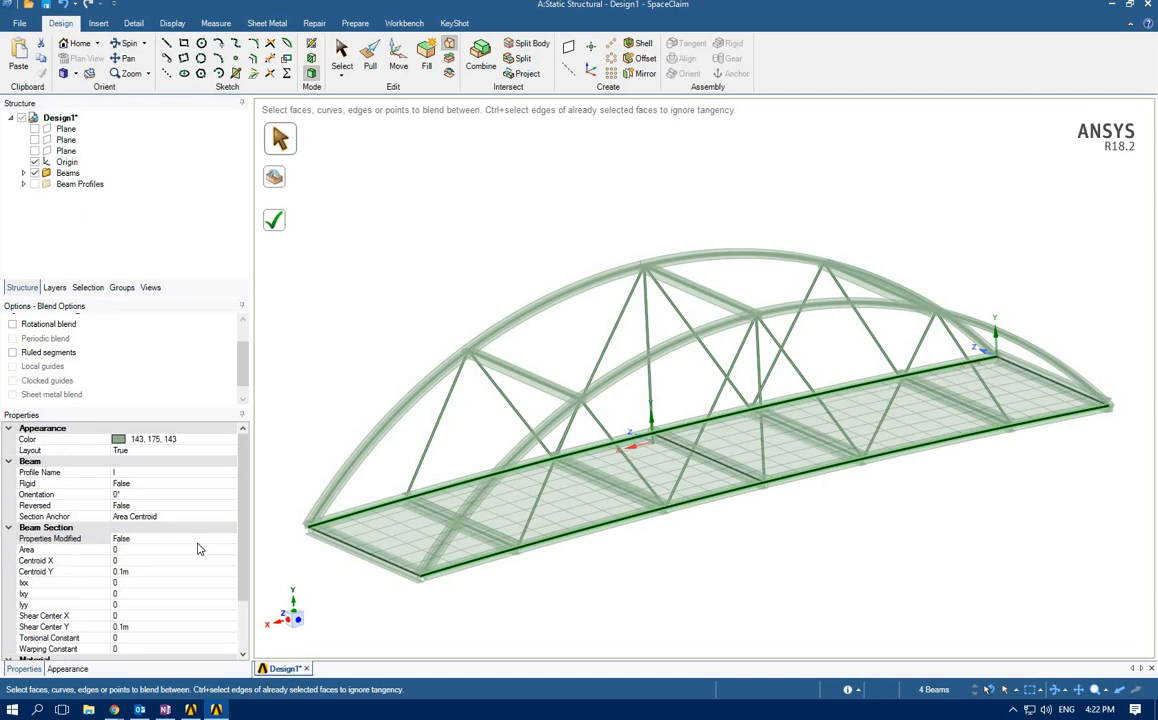
scroll(198, 549, down, 2)
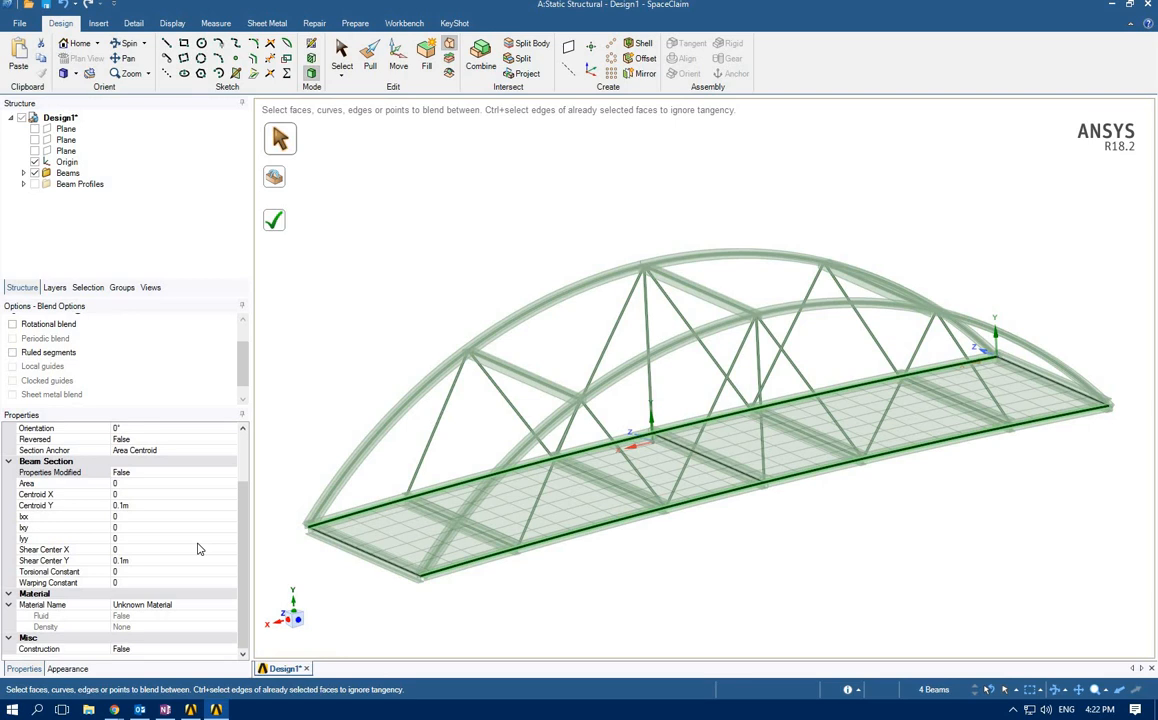
scroll(198, 549, up, 2)
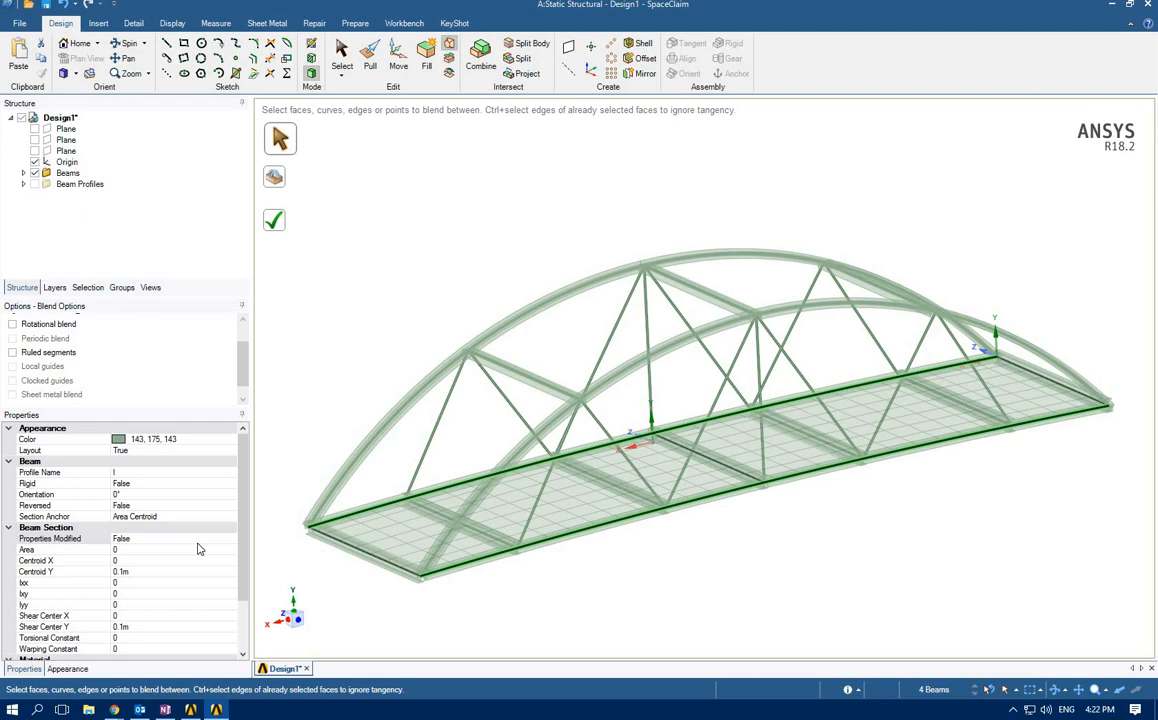
scroll(198, 549, down, 2)
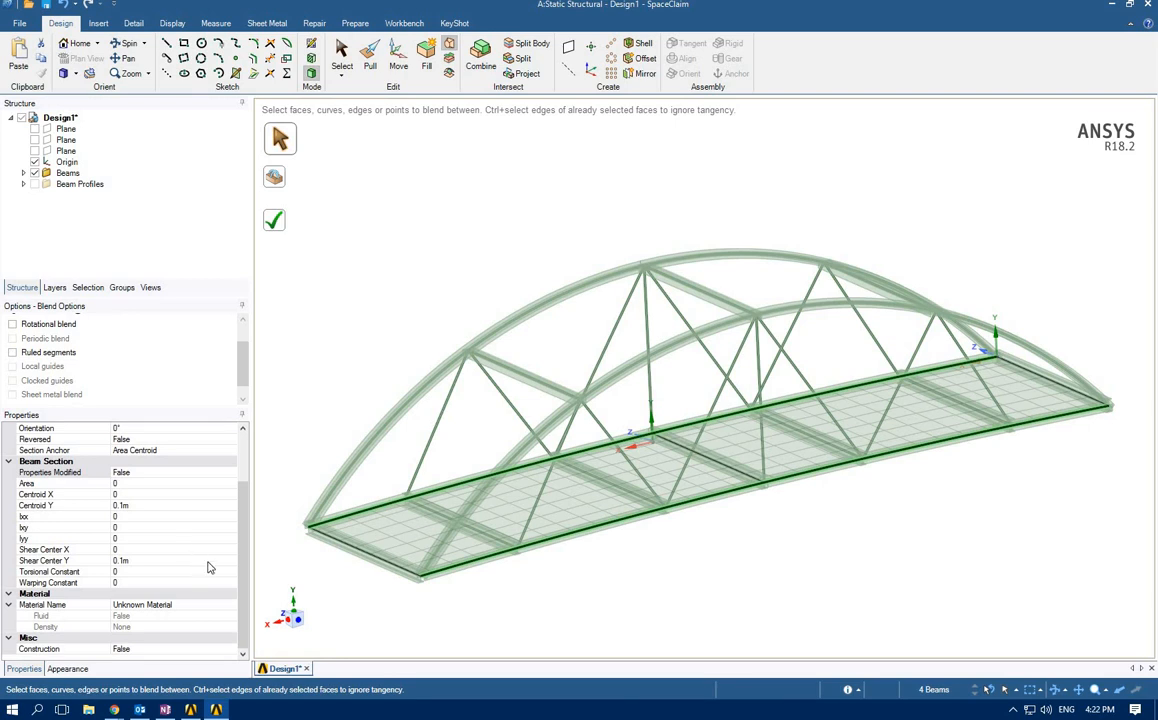
scroll(208, 568, up, 2)
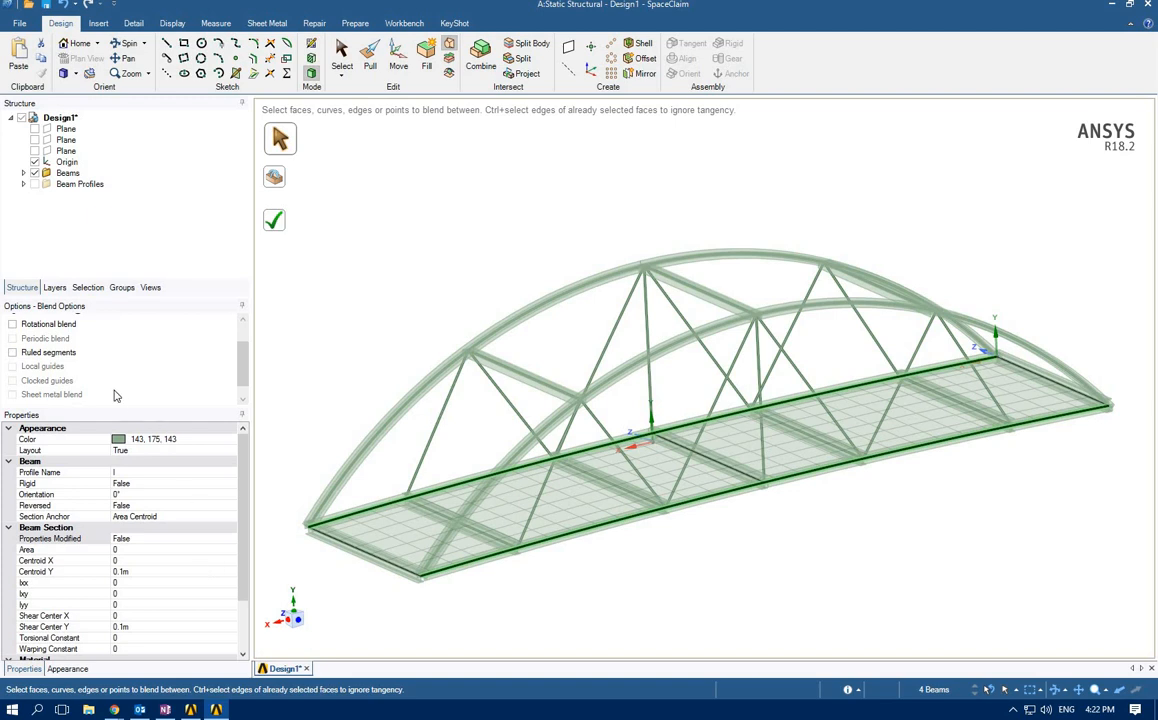
click(275, 221)
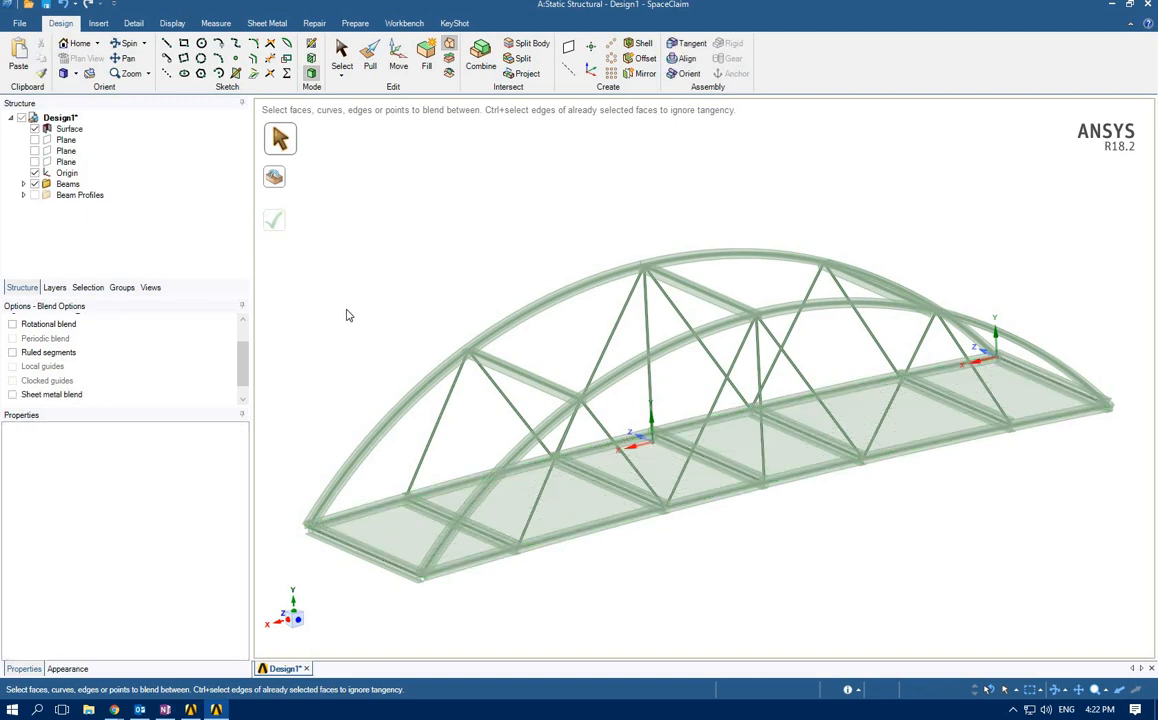
- Share all coincident topology between the deck surface and the beams, using the 0.0001 m coincidence tolerance
click(70, 130)
click(404, 24)
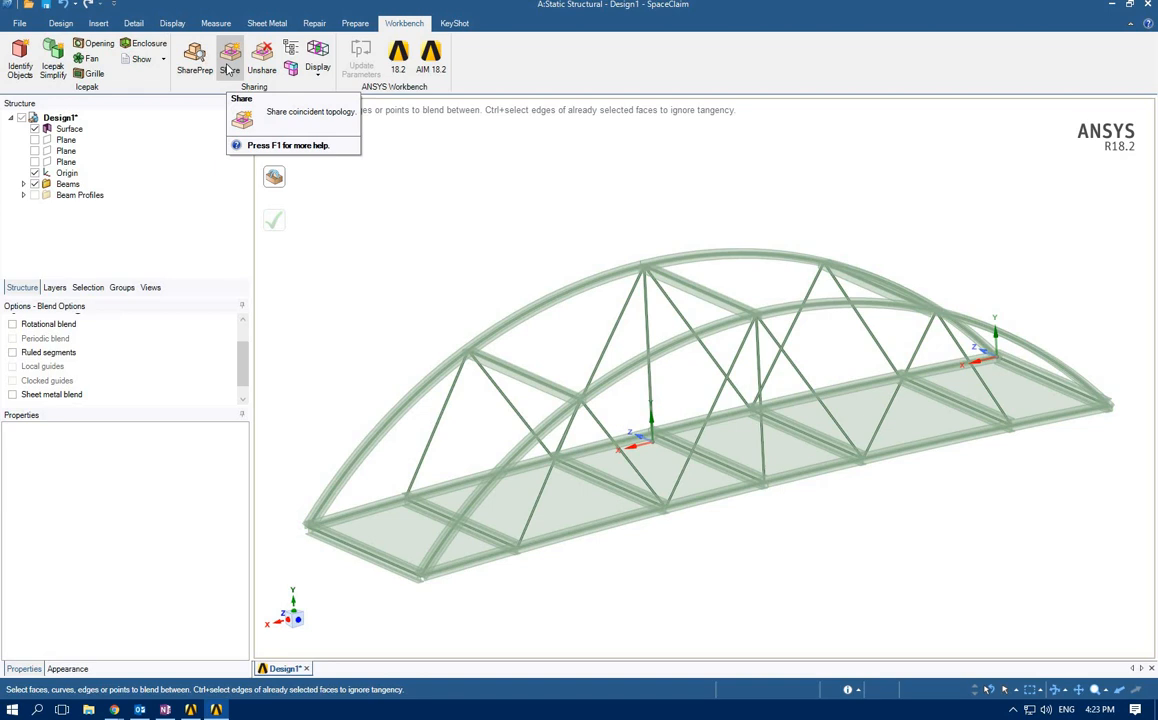
click(229, 70)
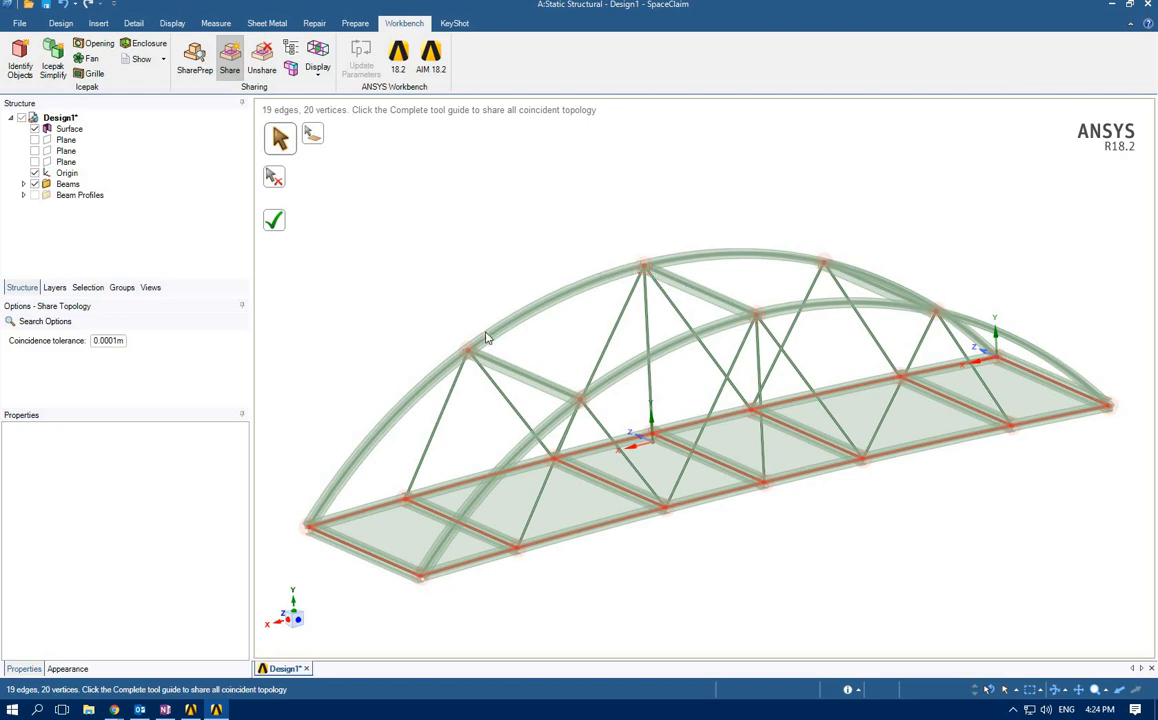
click(280, 224)
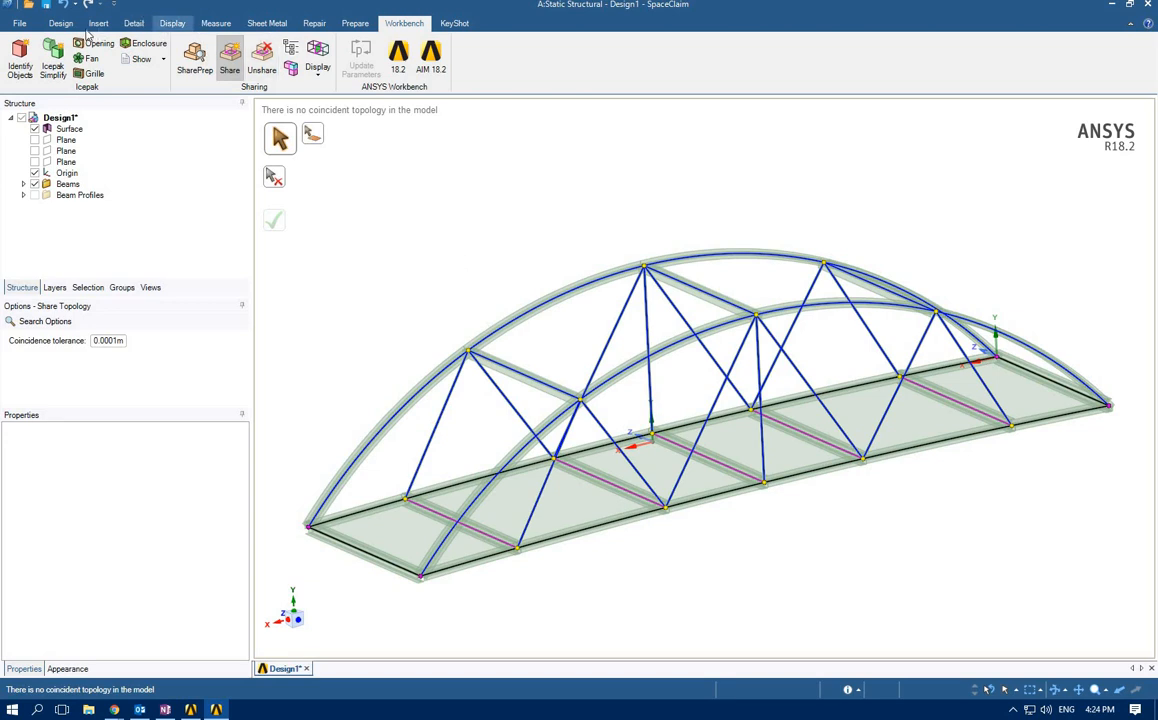
- Switch to the Workbench project and open the Static Structural system's Model in a maximized Mechanical window
click(1111, 5)
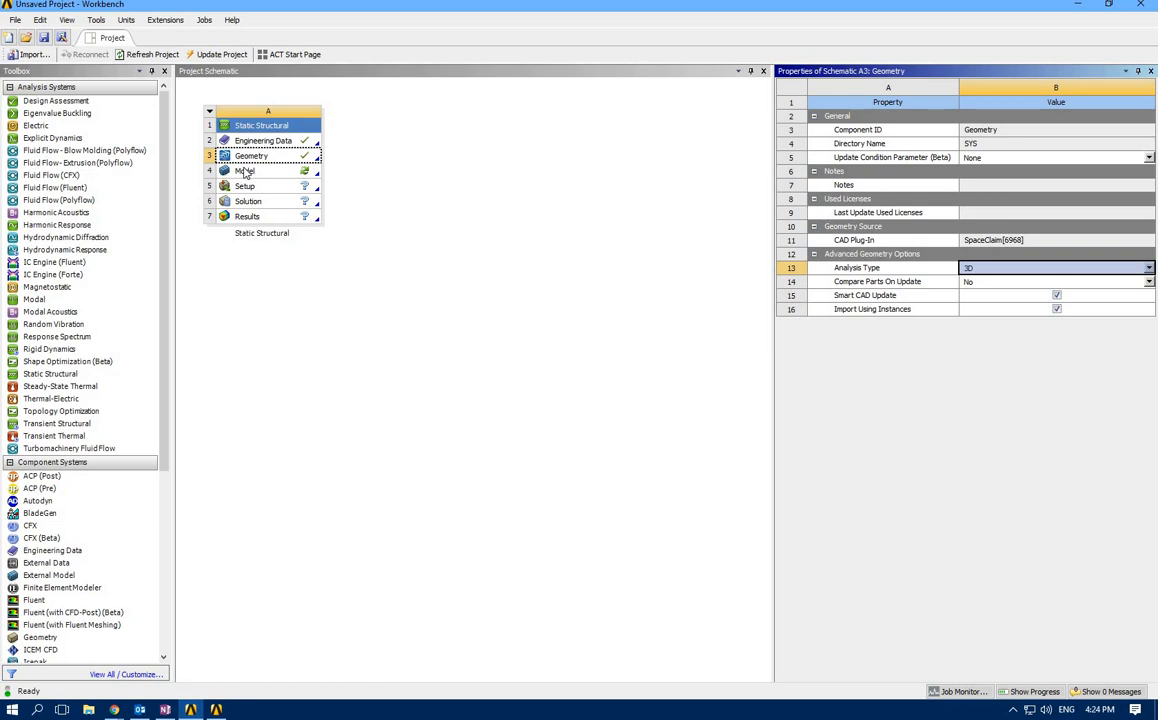
double_click(245, 171)
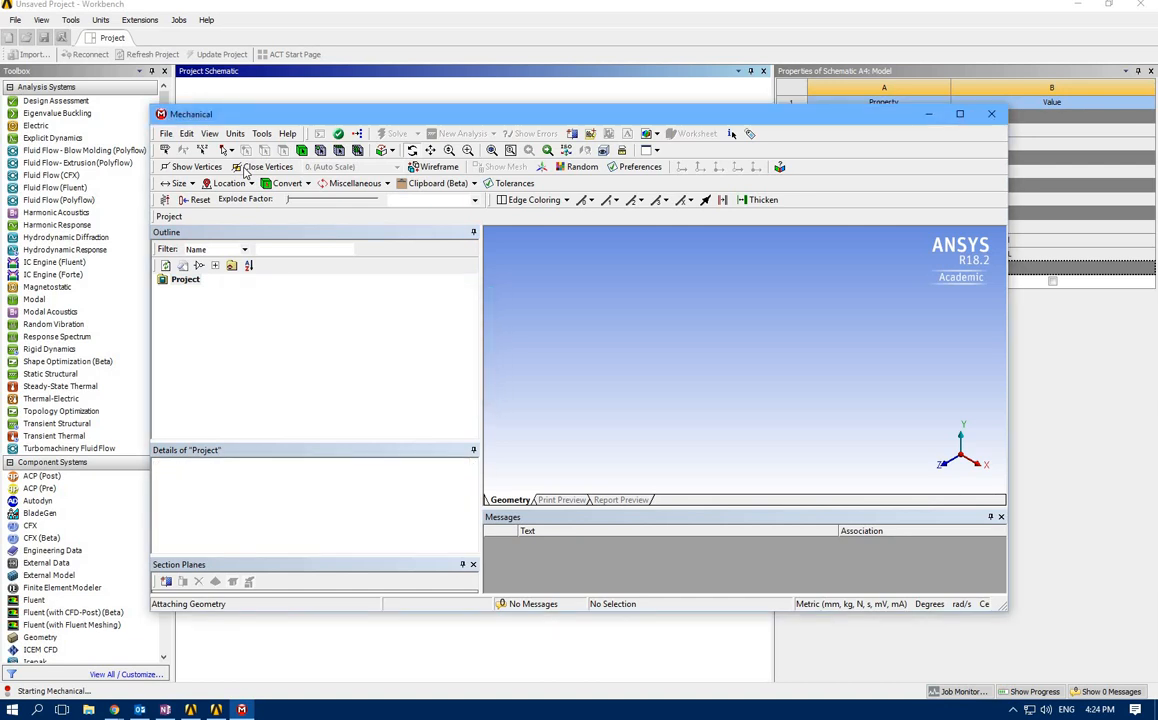
click(958, 116)
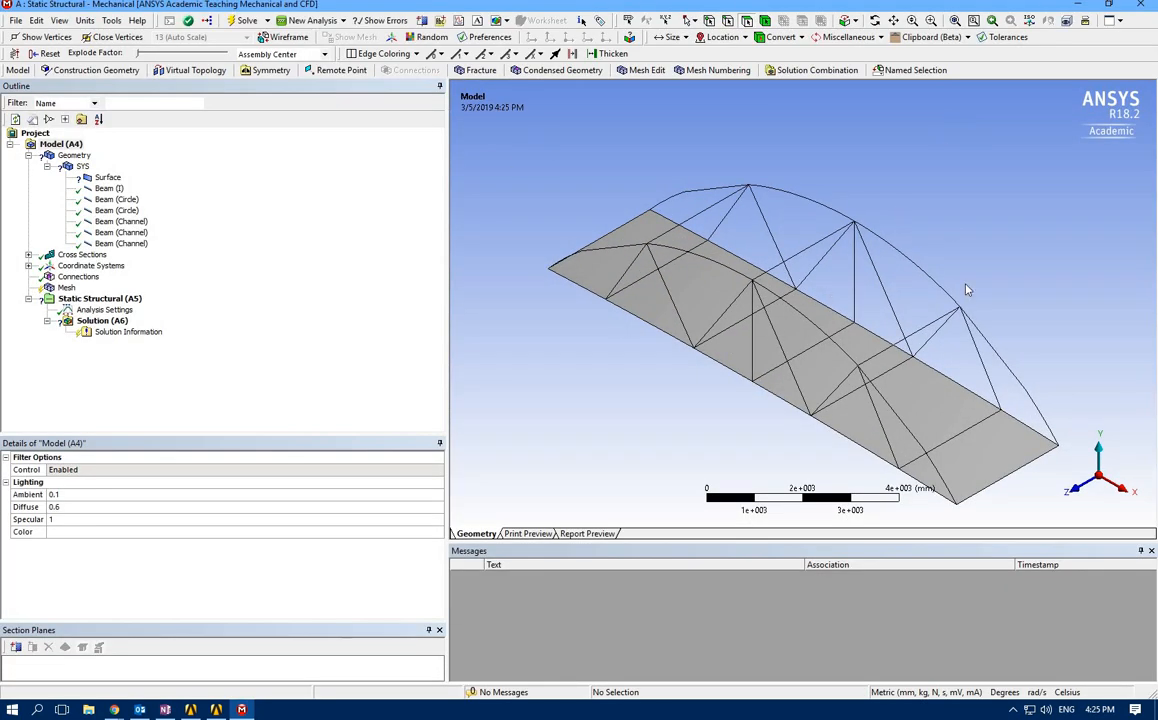
- Set the thickness of the deck surface body to 50 mm
drag(732, 413, 747, 421)
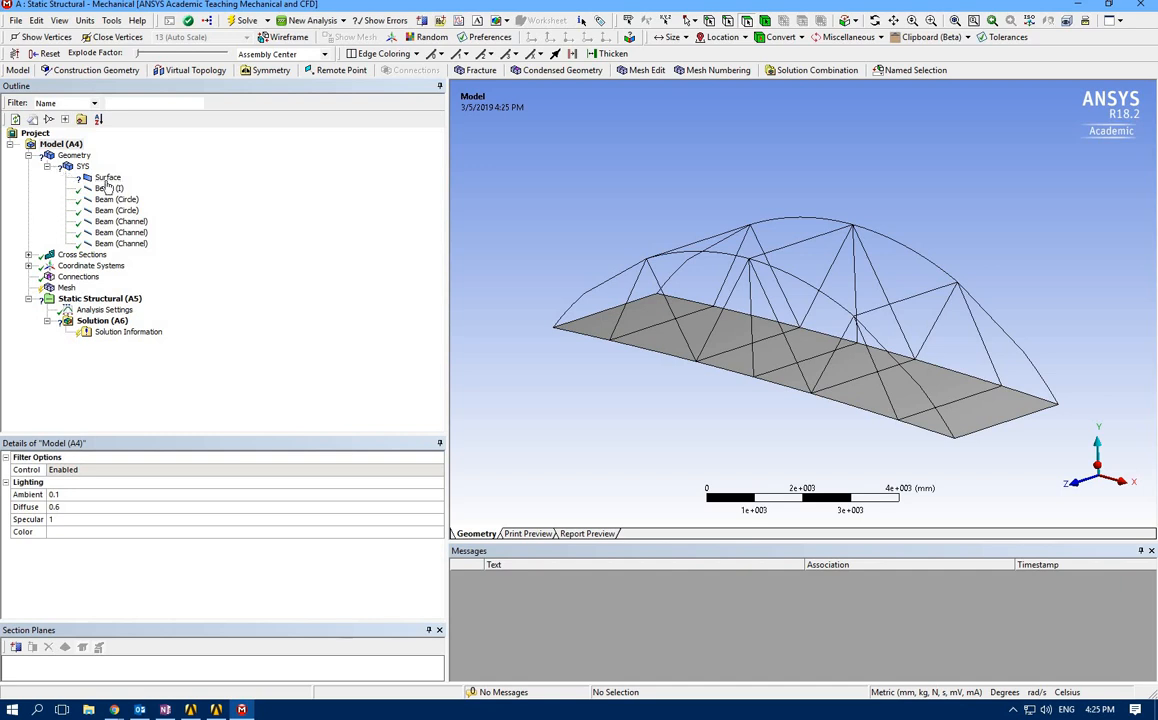
click(108, 180)
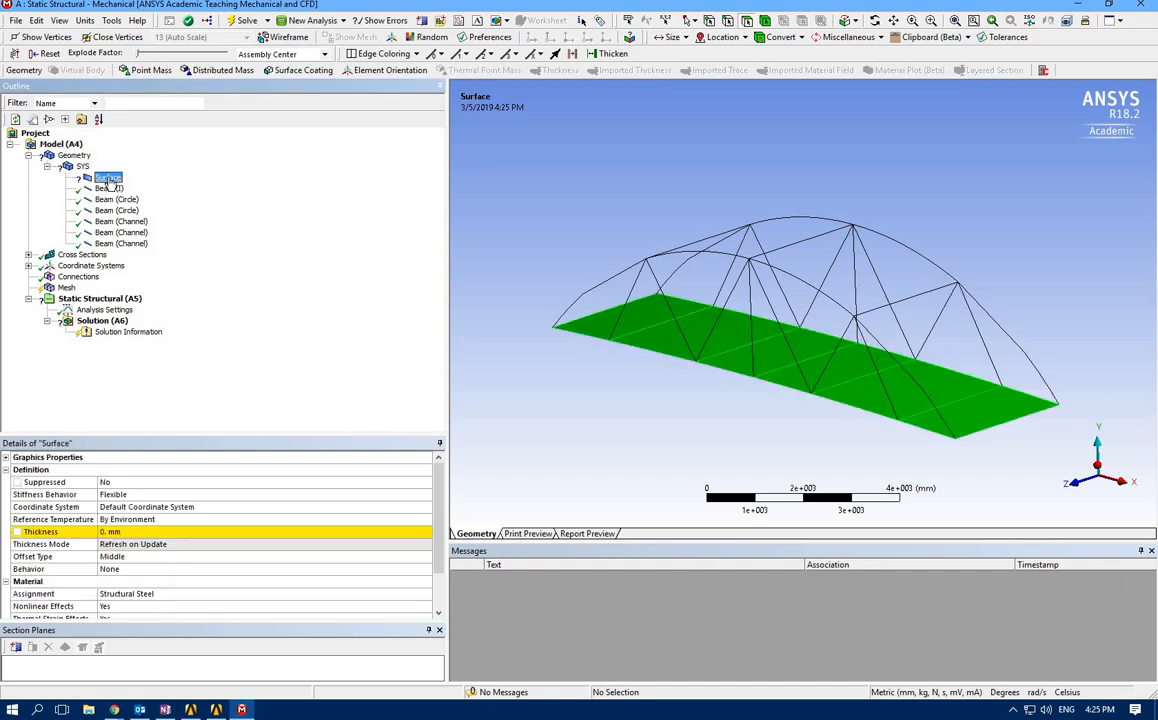
click(105, 534)
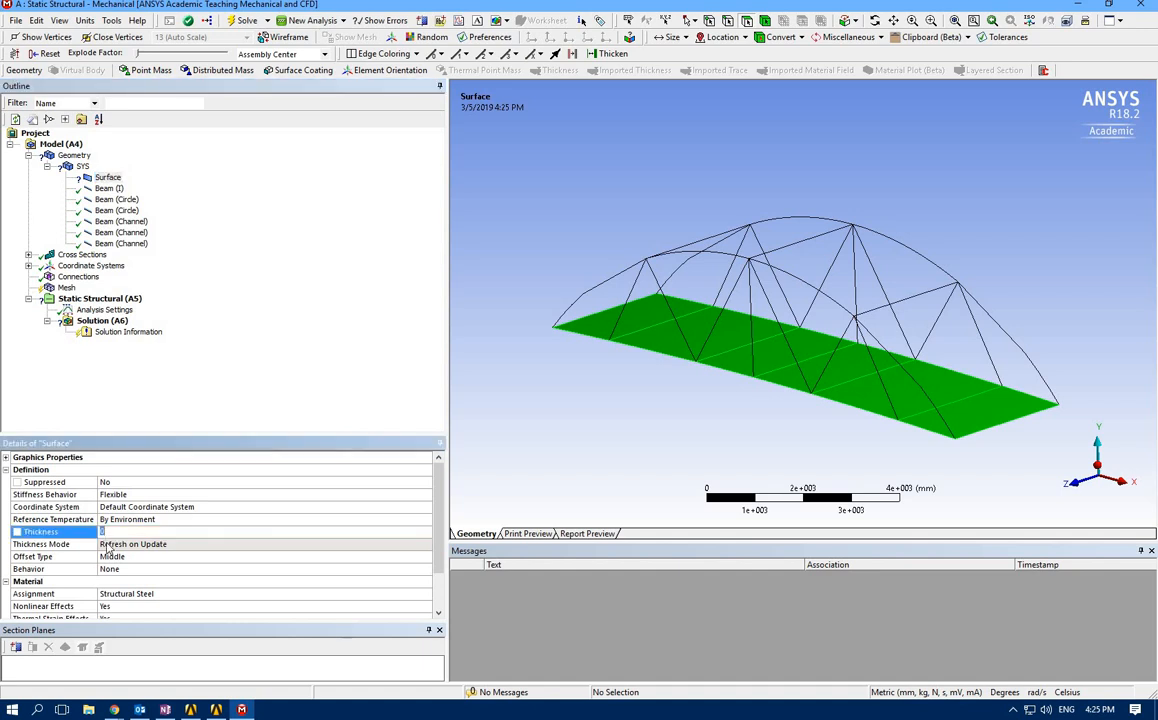
text(50)
click(168, 396)
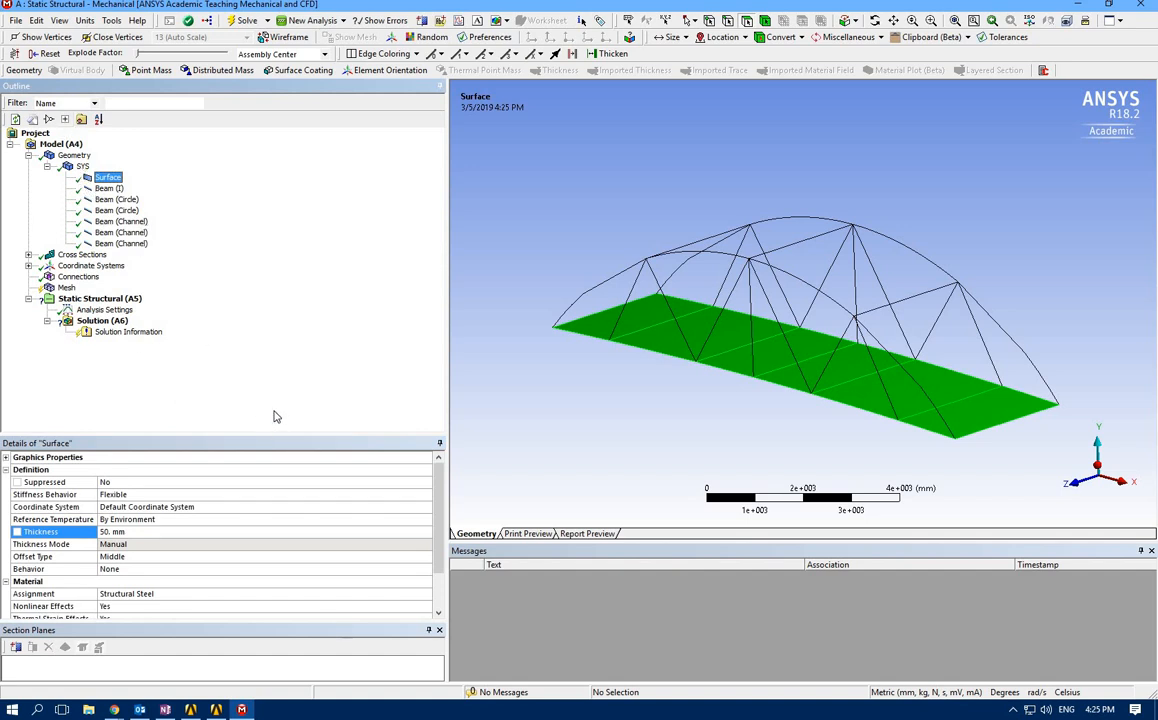
- Add a Face Meshing control to the mesh and scope it to all six deck faces
click(66, 288)
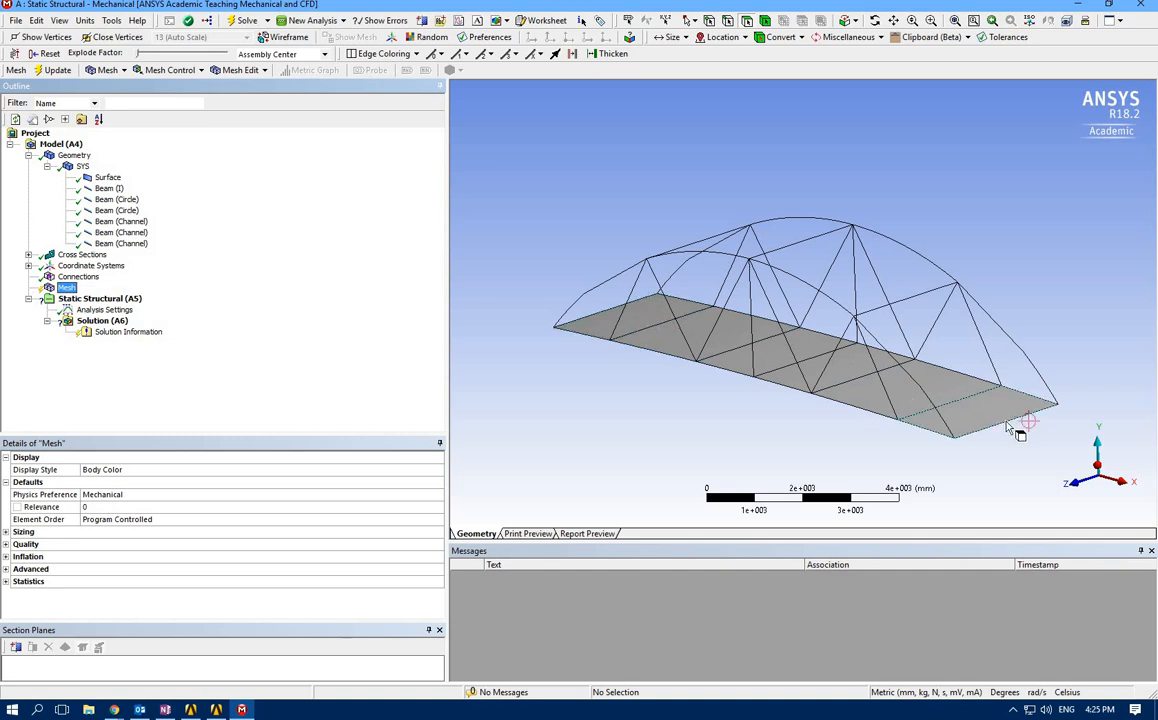
right_click(70, 289)
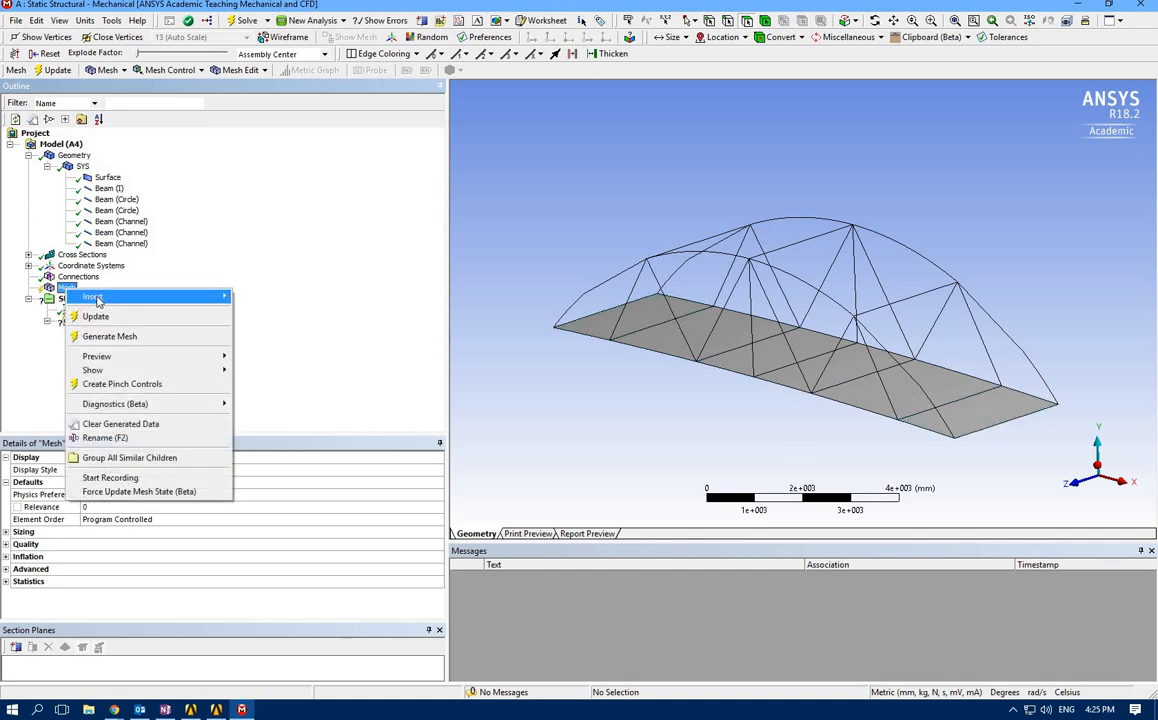
mouse_move(110, 296)
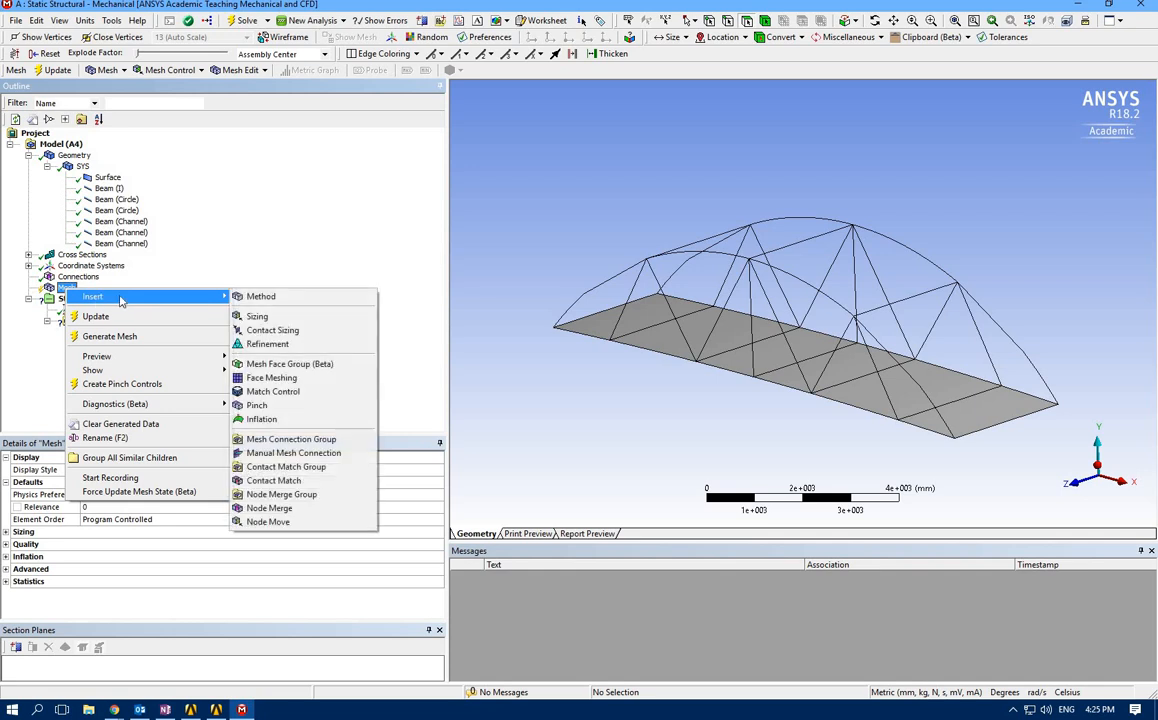
click(321, 379)
click(977, 415)
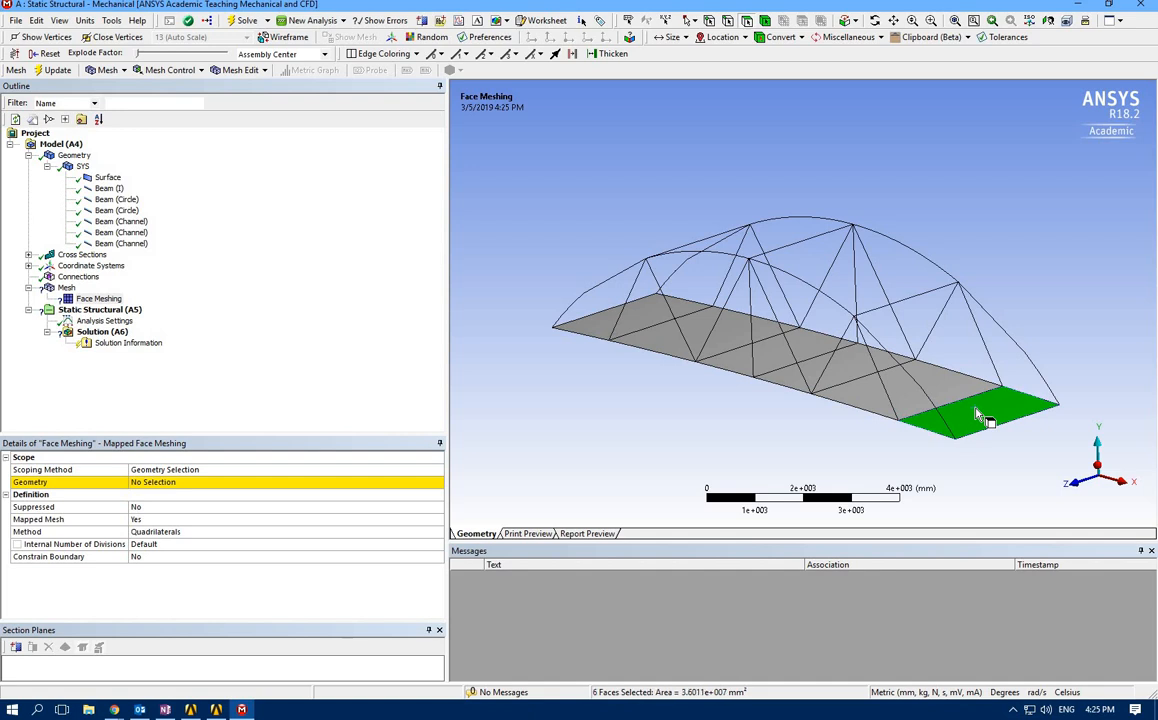
key(ctrl+a)
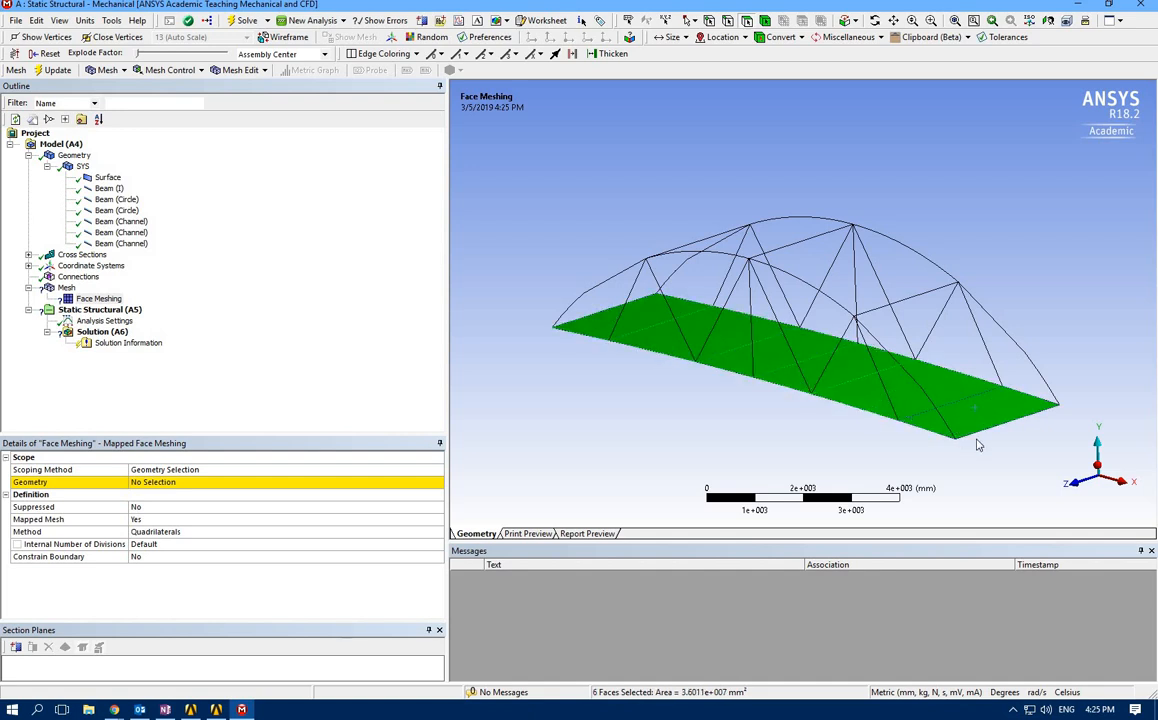
click(145, 483)
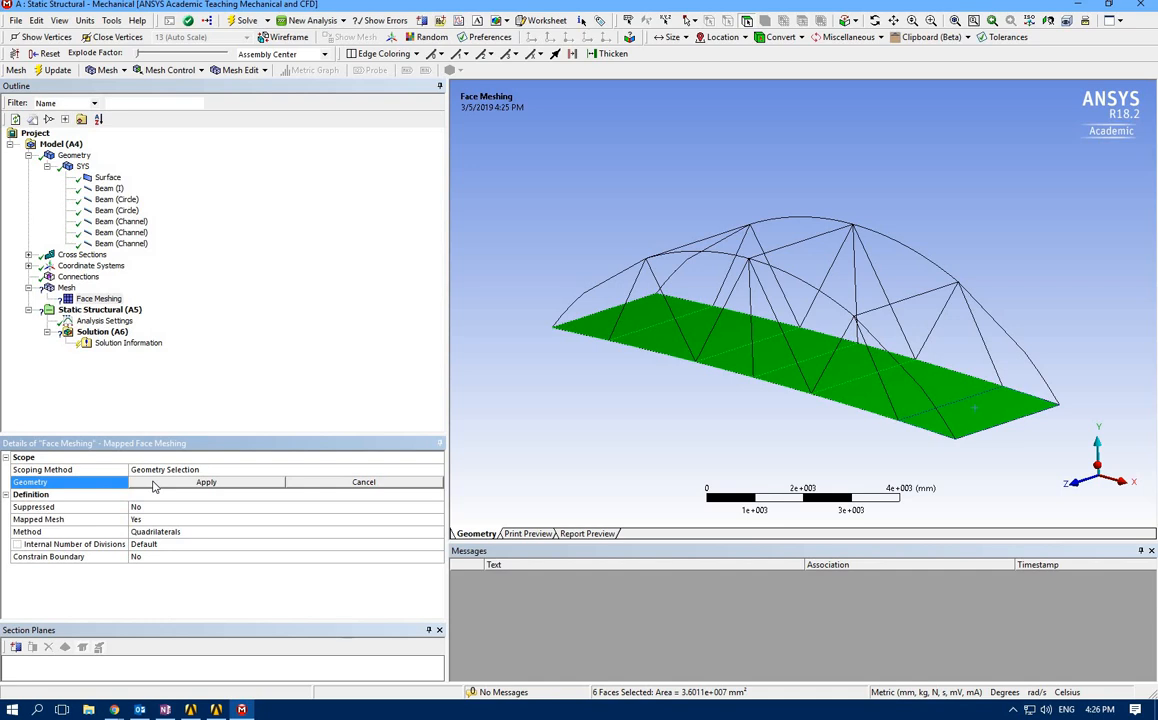
click(155, 485)
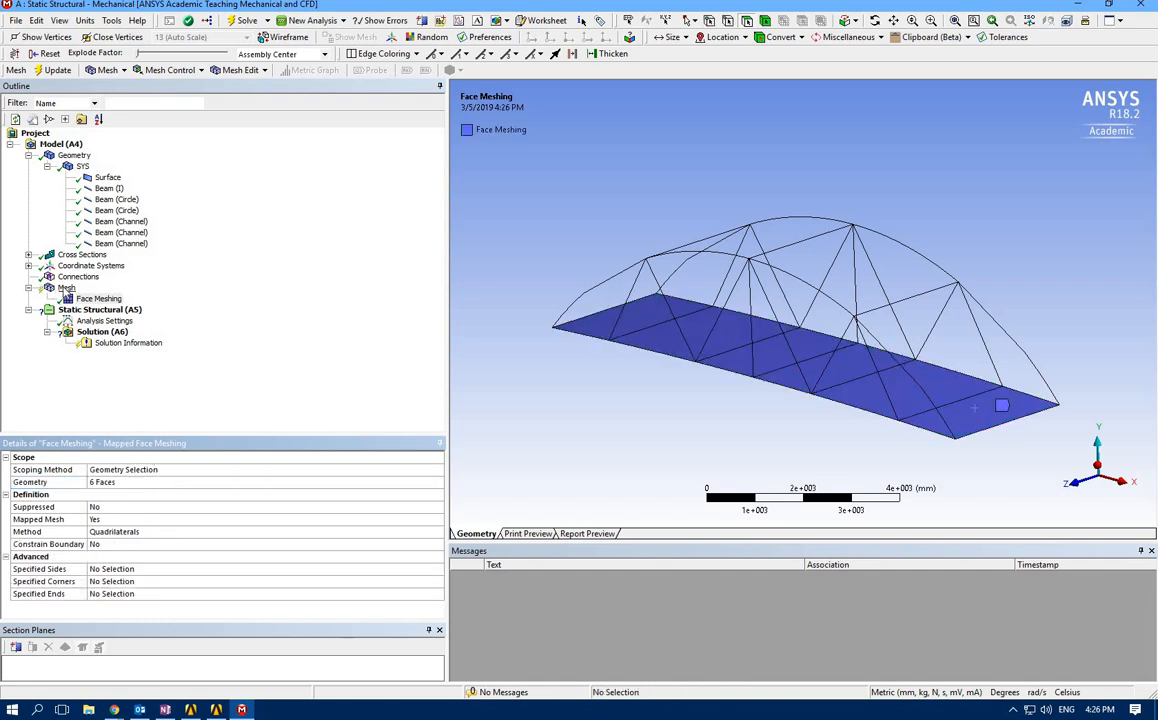
- Generate the mesh and inspect the meshed deck and beams from above
right_click(66, 287)
click(85, 333)
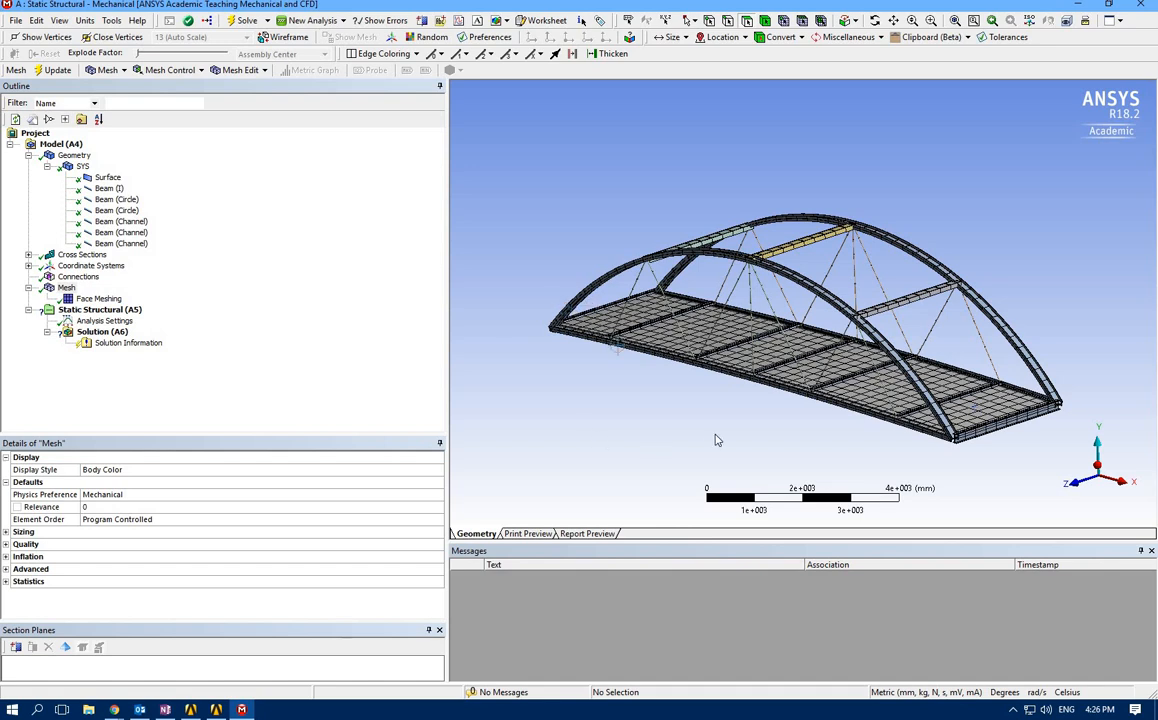
mouse_move(716, 440)
middle_down()
mouse_move(700, 446)
mouse_move(965, 432)
middle_up()
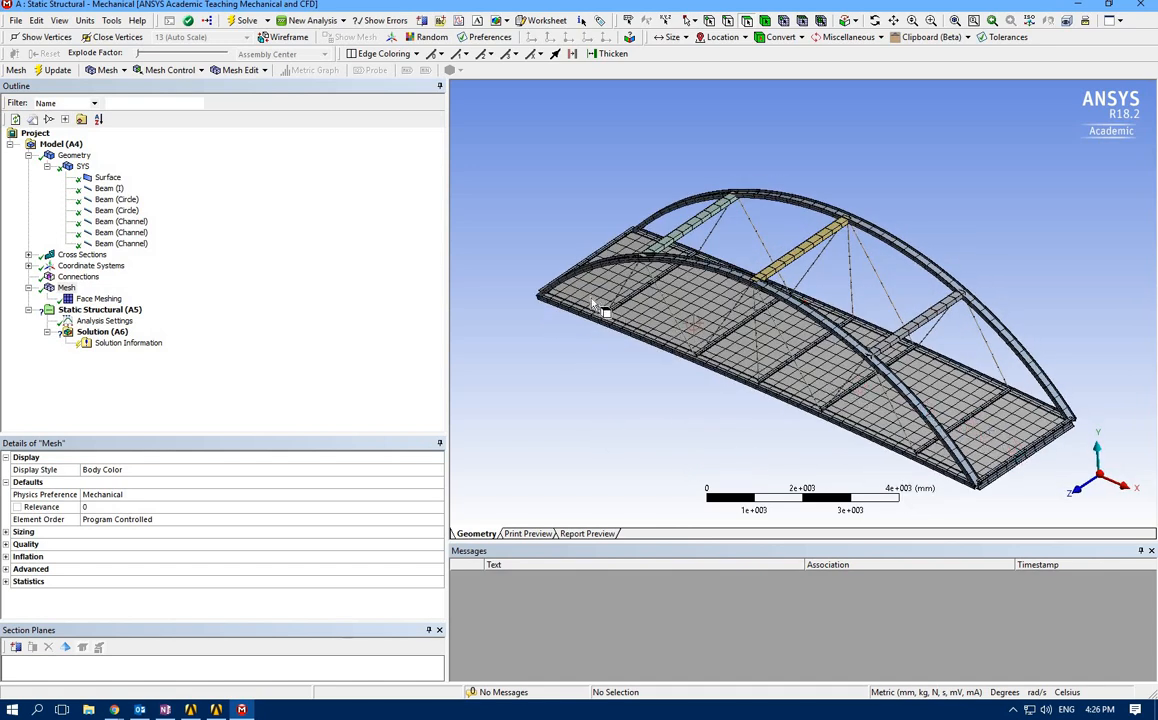
- Add a Fixed Support to the Static Structural analysis and scope it to the four corner vertices of the deck
mouse_move(600, 328)
middle_down()
mouse_move(693, 328)
mouse_move(693, 341)
middle_up()
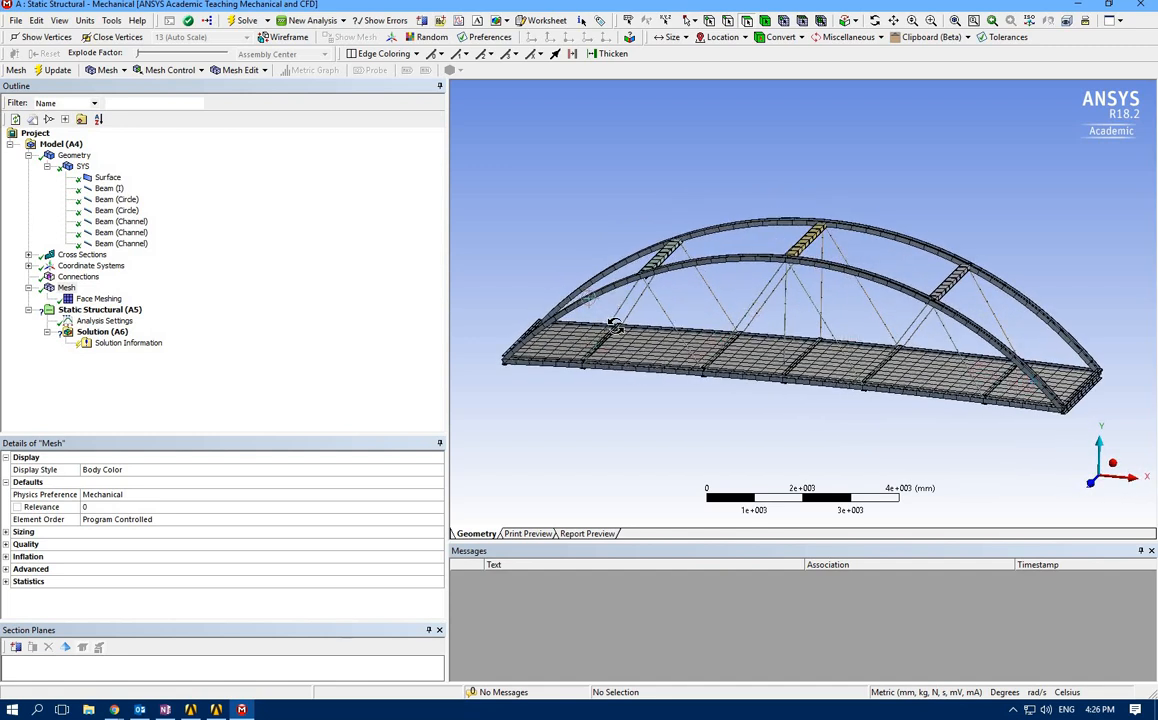
middle_drag(615, 327, 650, 325)
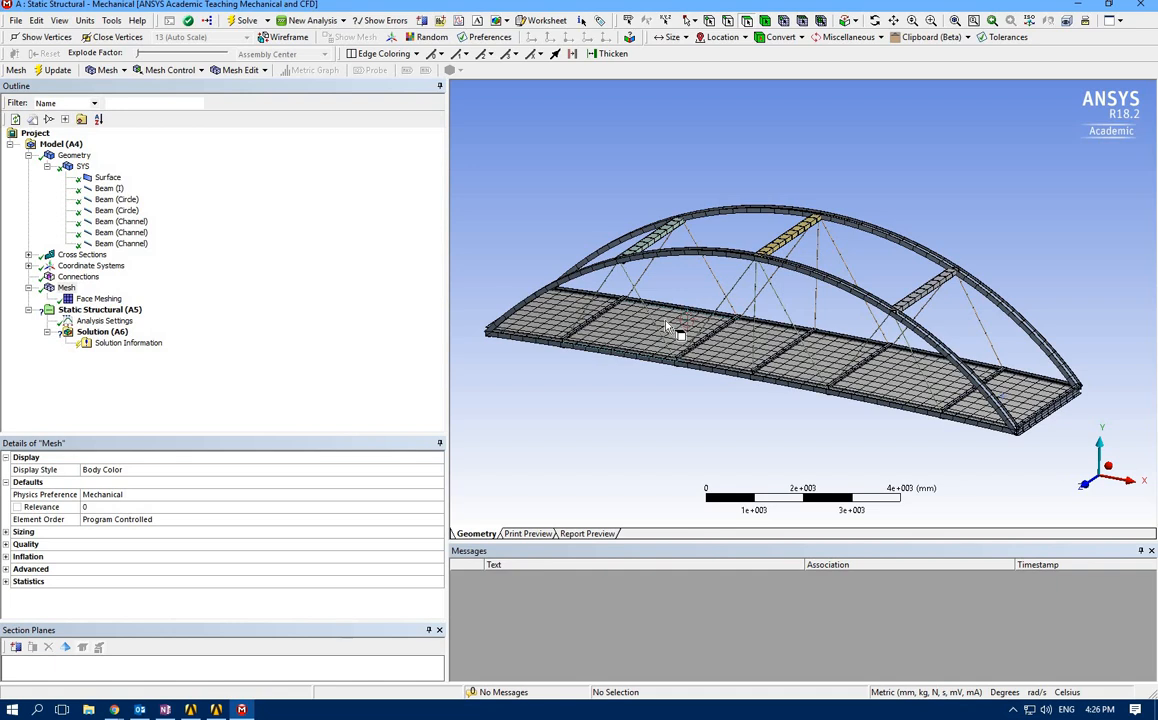
click(100, 310)
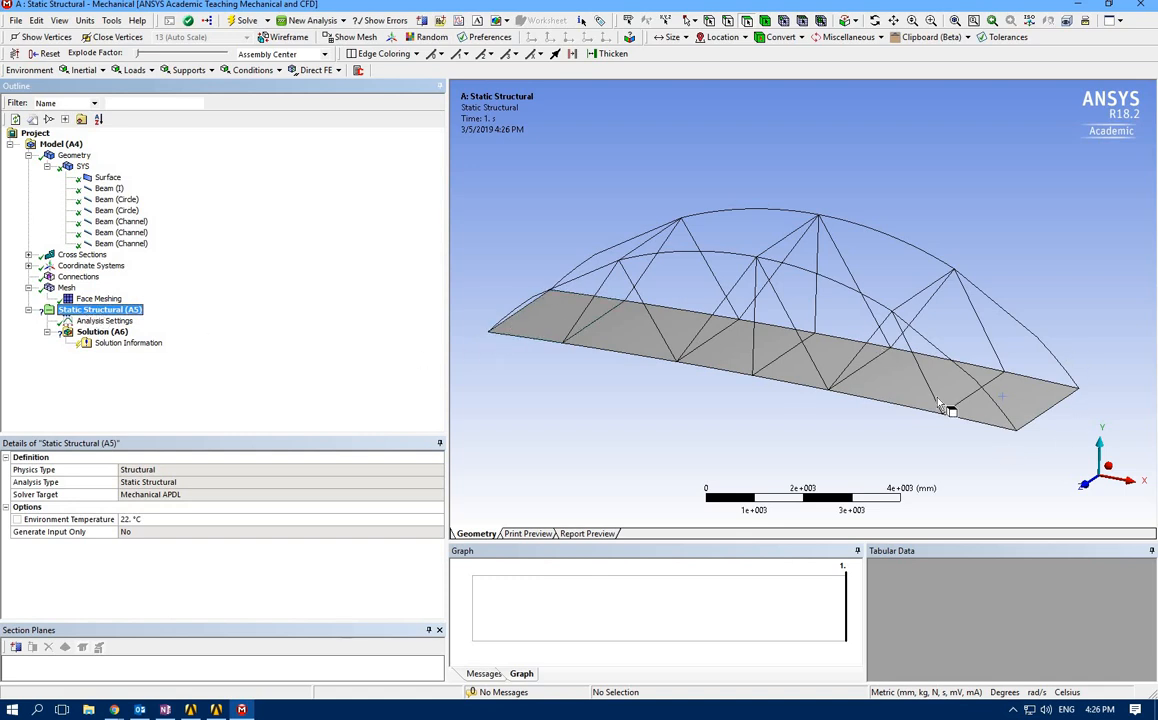
click(708, 21)
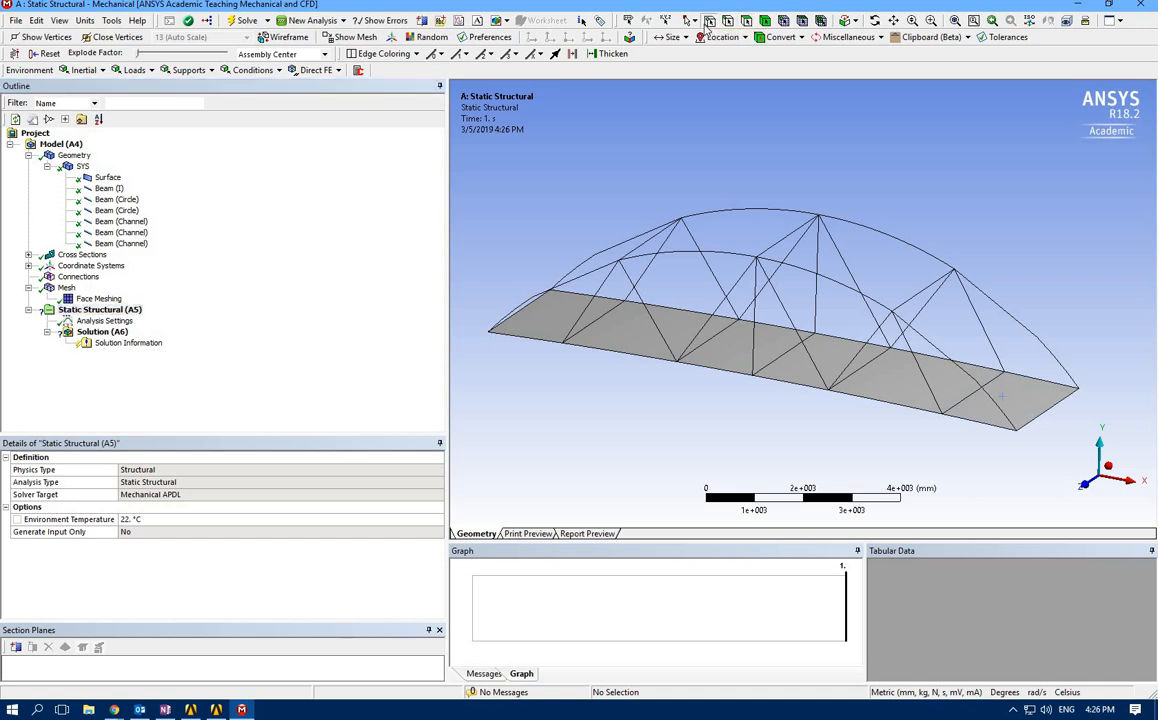
middle_drag(530, 416, 485, 418)
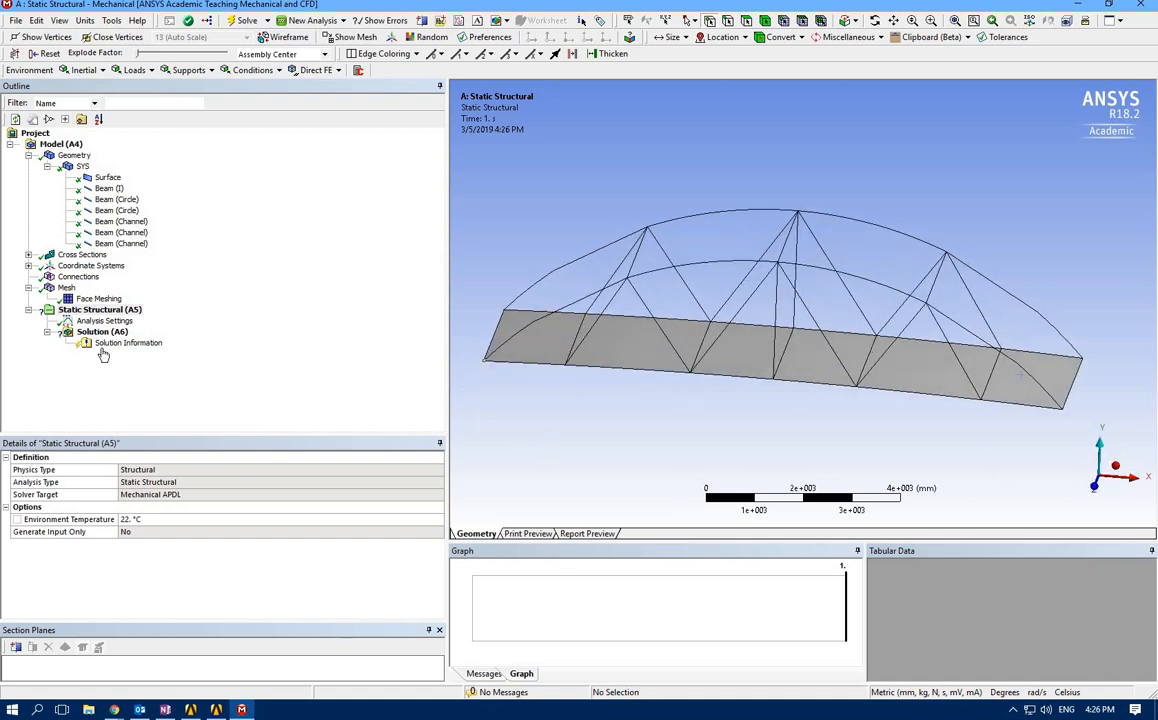
click(100, 86)
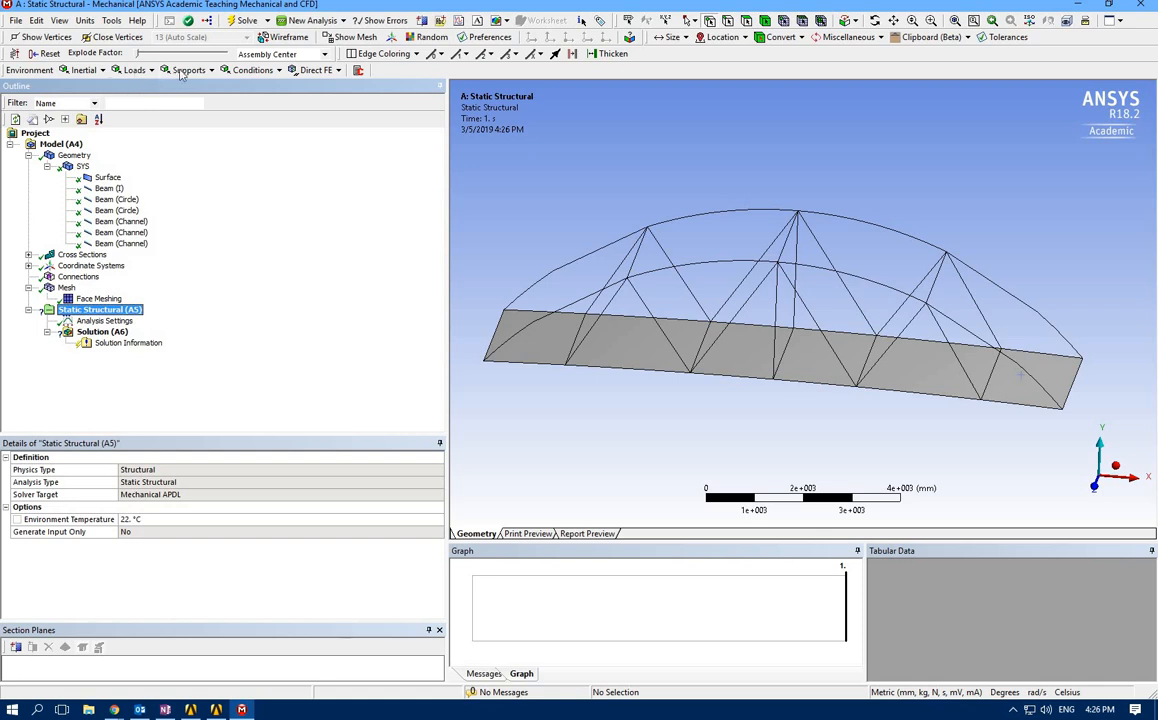
click(188, 70)
click(175, 80)
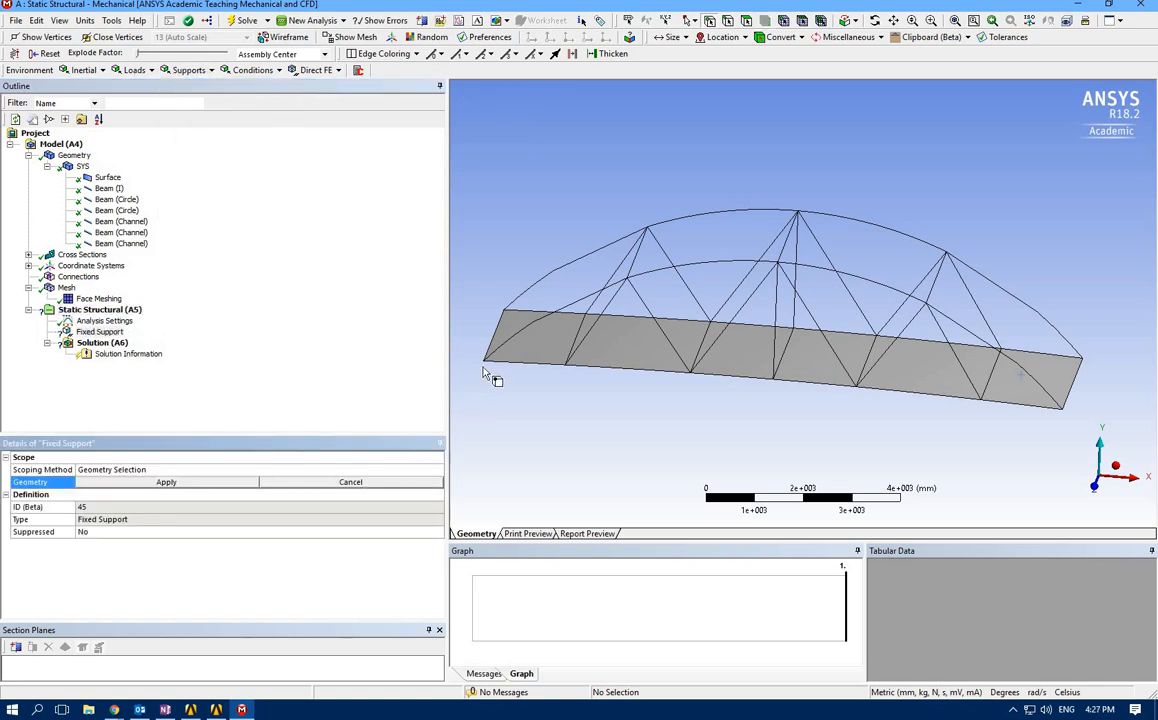
click(484, 364)
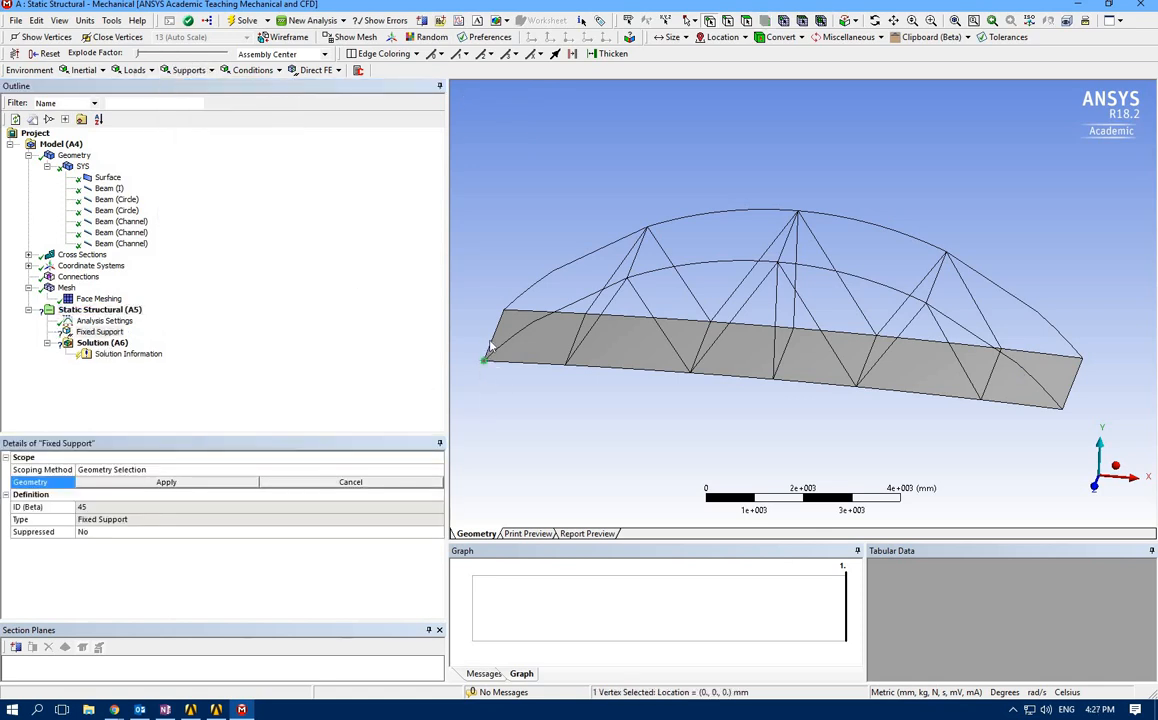
ctrl+click(503, 311)
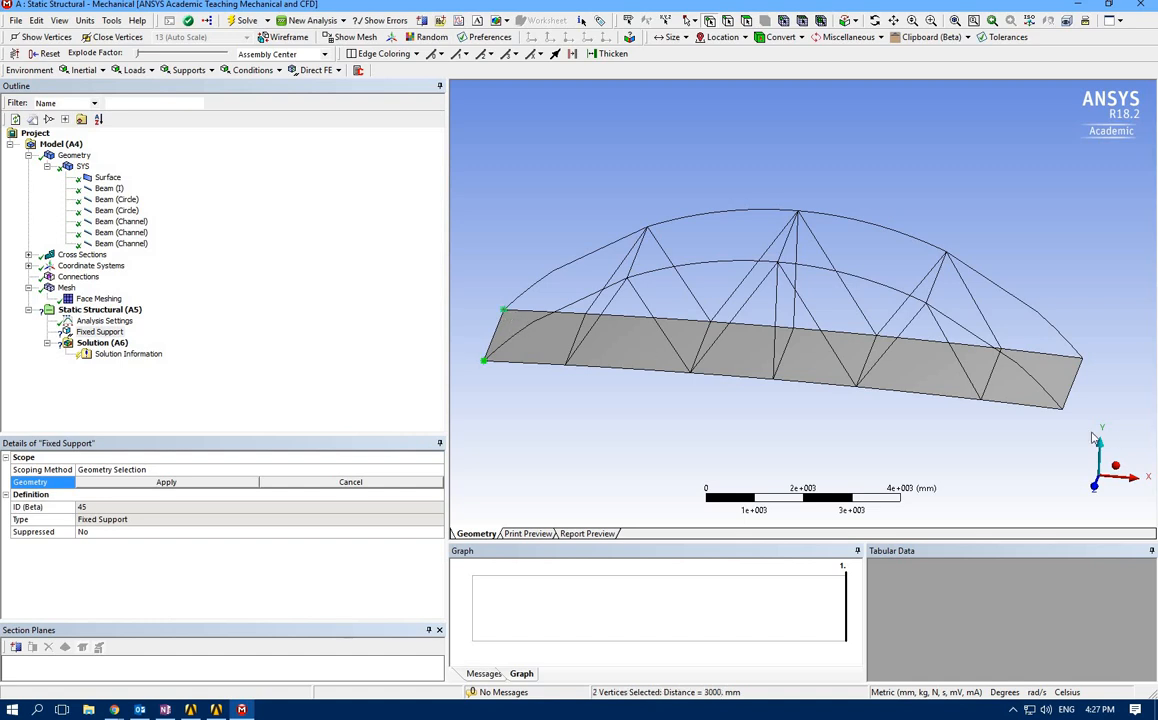
ctrl+click(1081, 358)
ctrl+click(1062, 408)
click(140, 483)
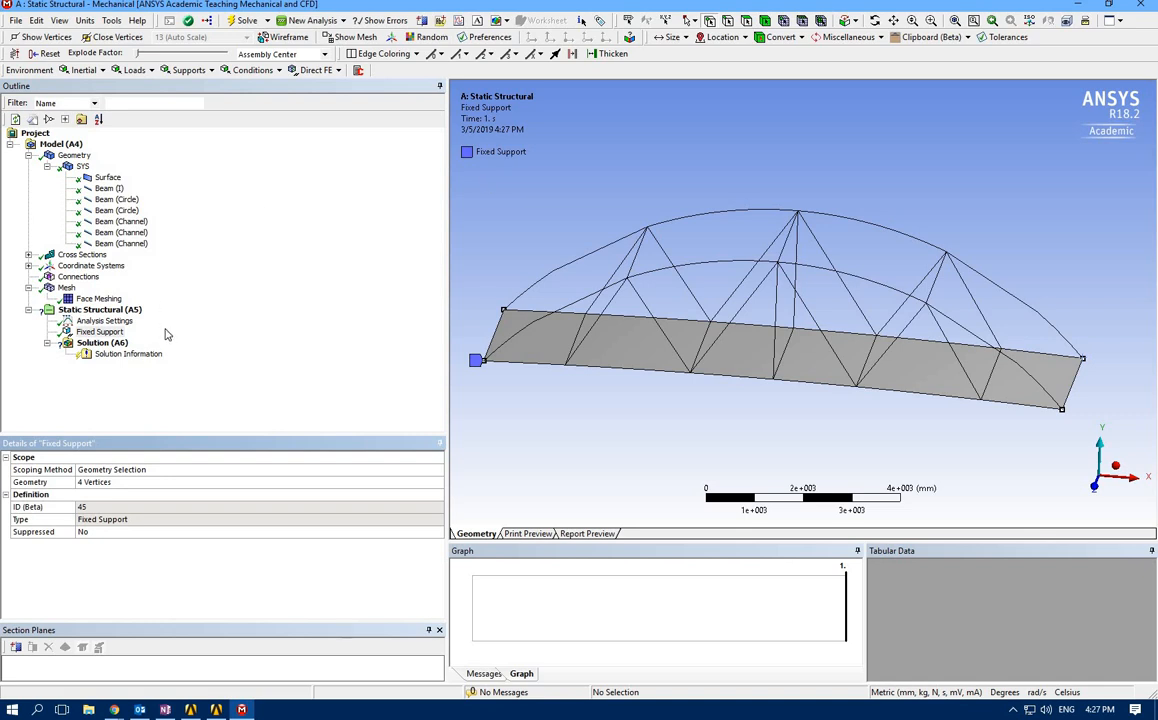
- Add a Standard Earth Gravity load to the analysis and set its direction to -Y
click(116, 312)
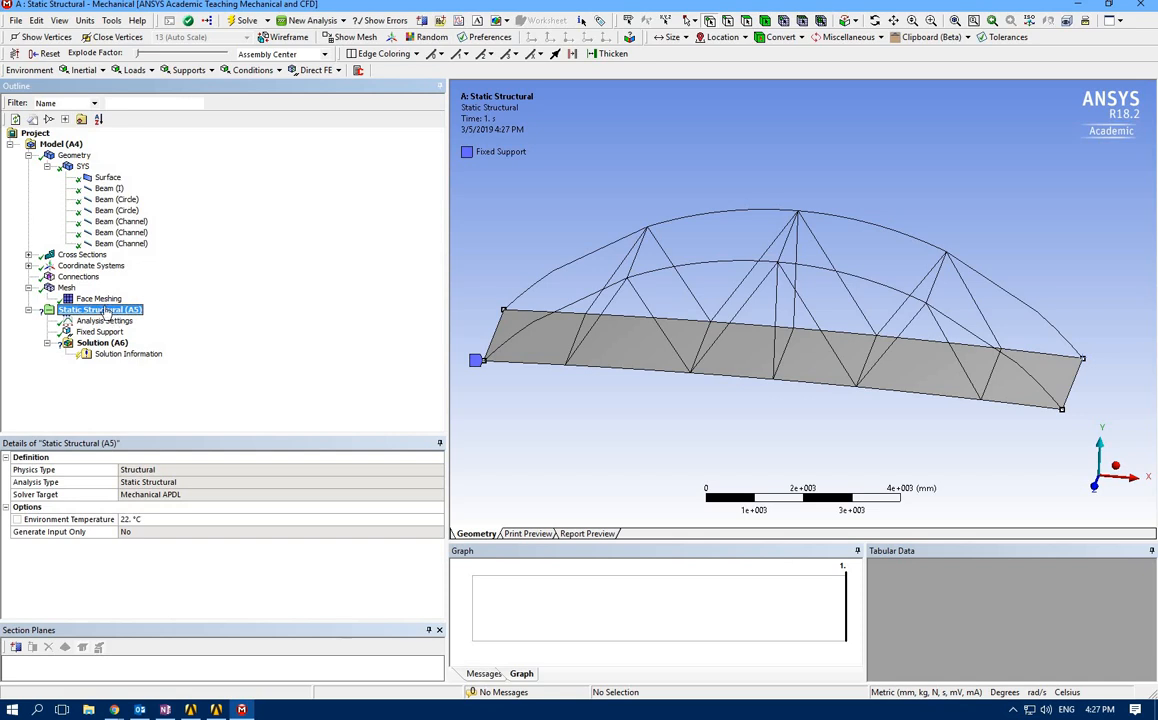
click(84, 70)
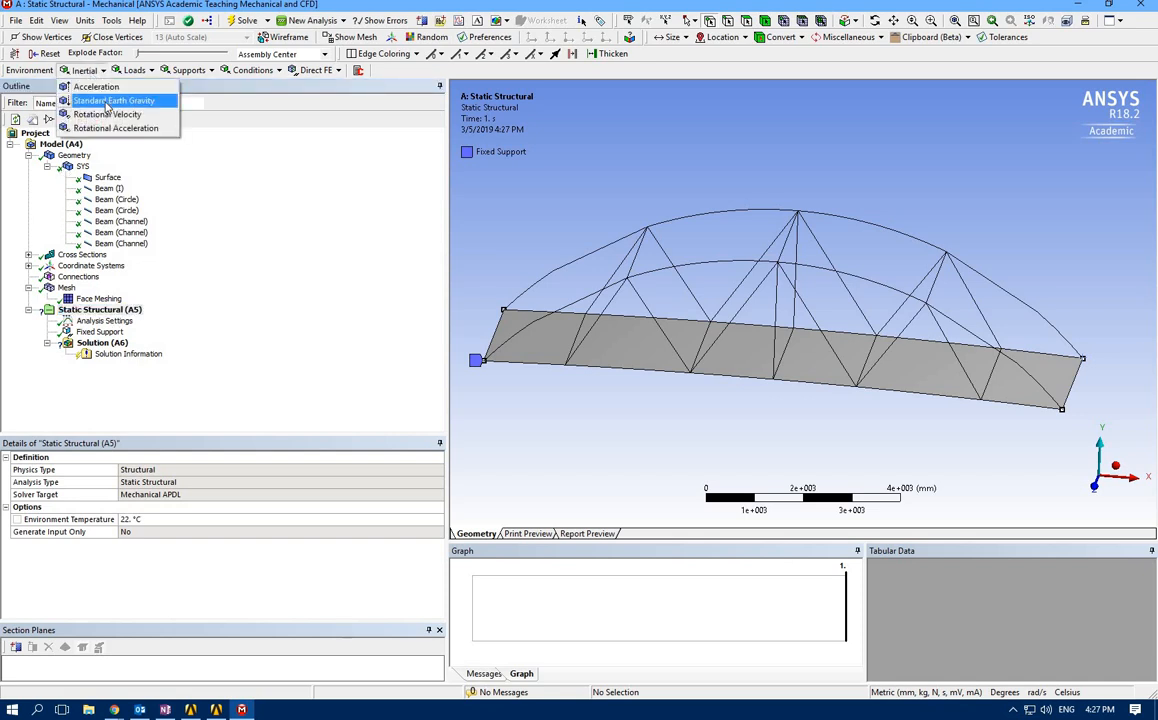
click(113, 100)
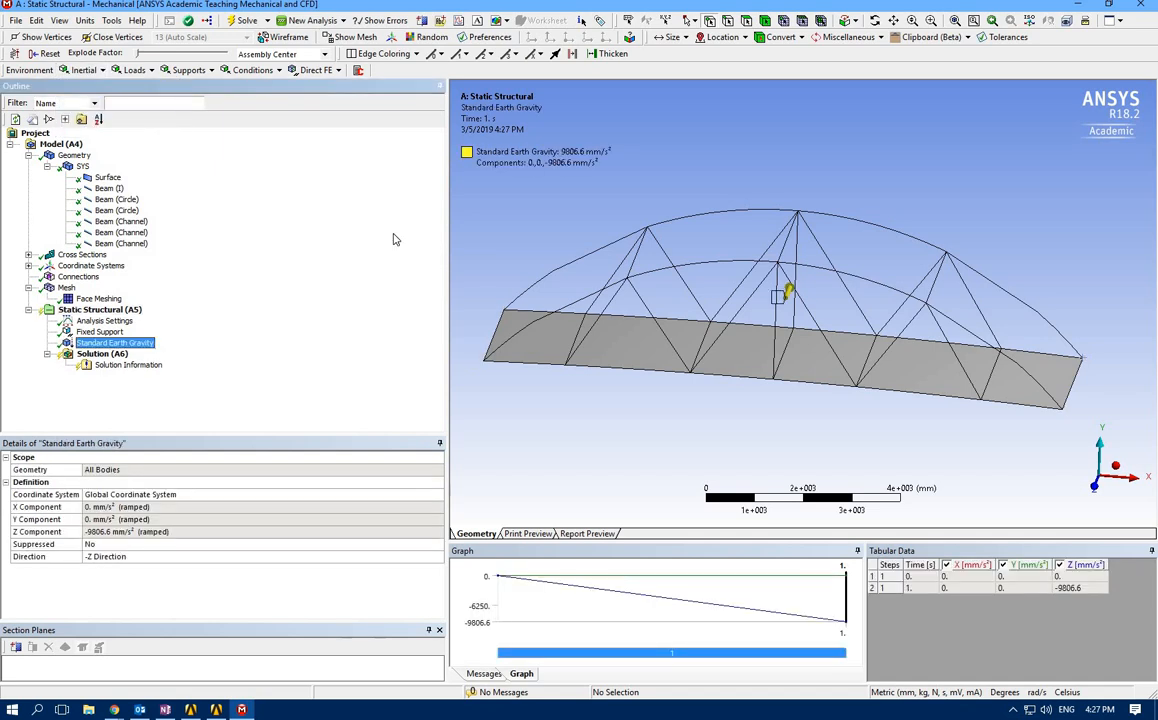
middle_drag(603, 322, 853, 323)
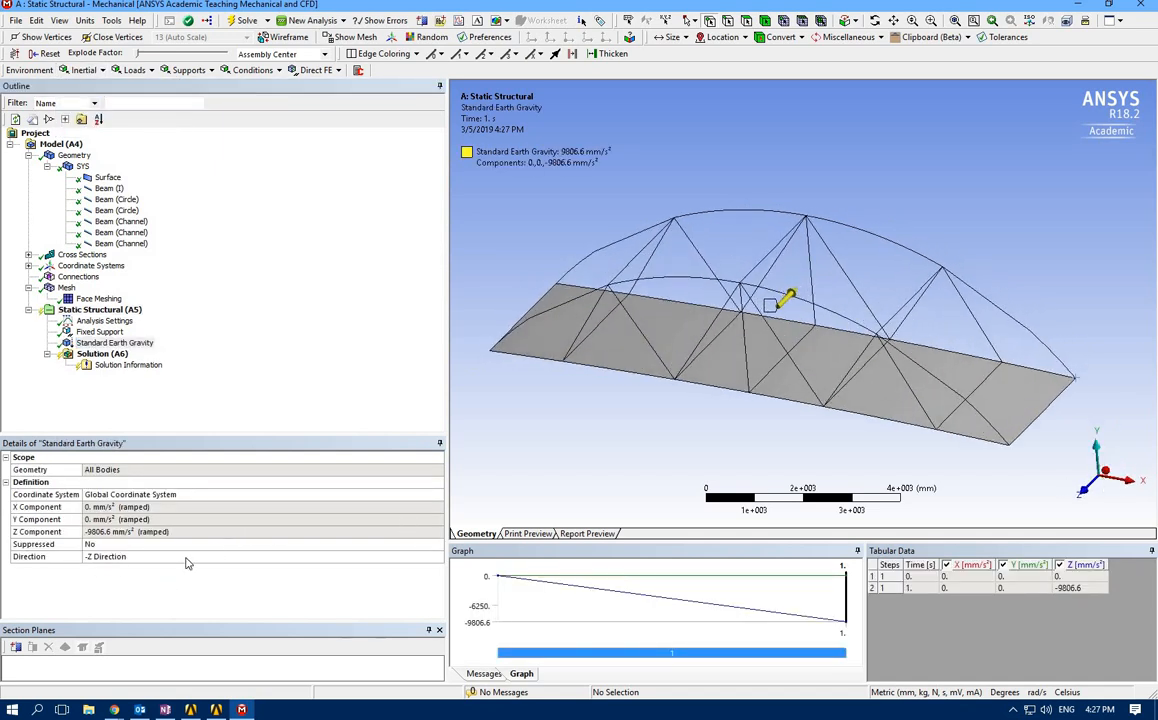
click(444, 557)
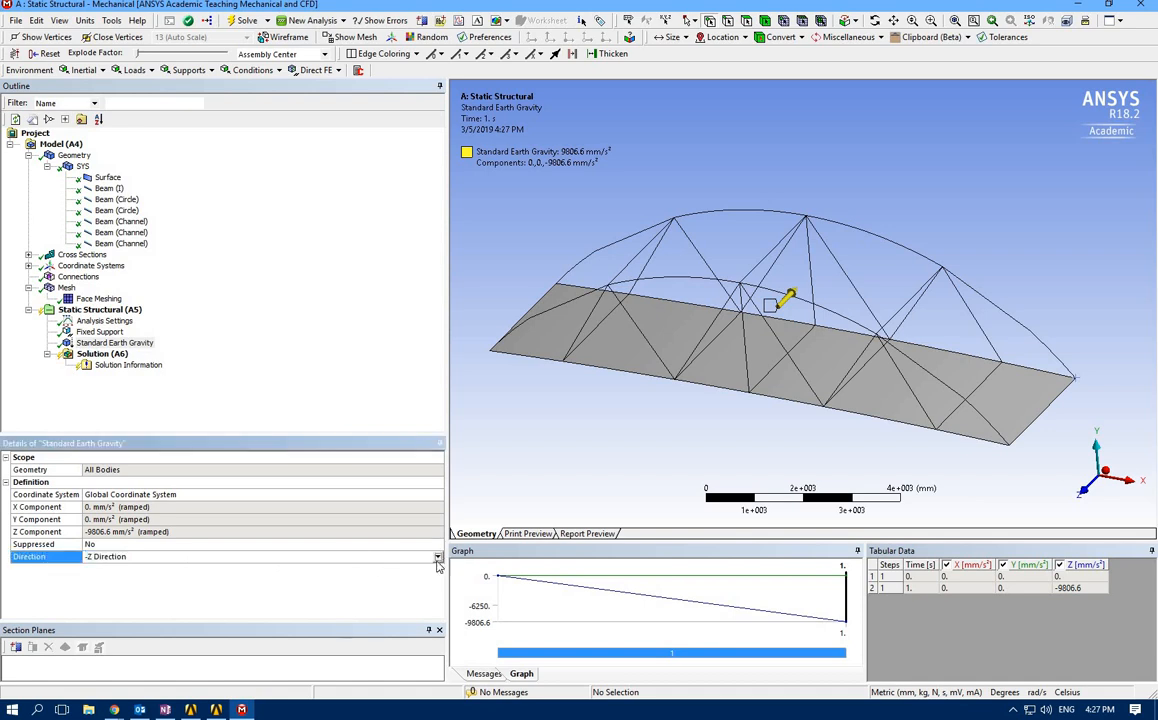
click(437, 557)
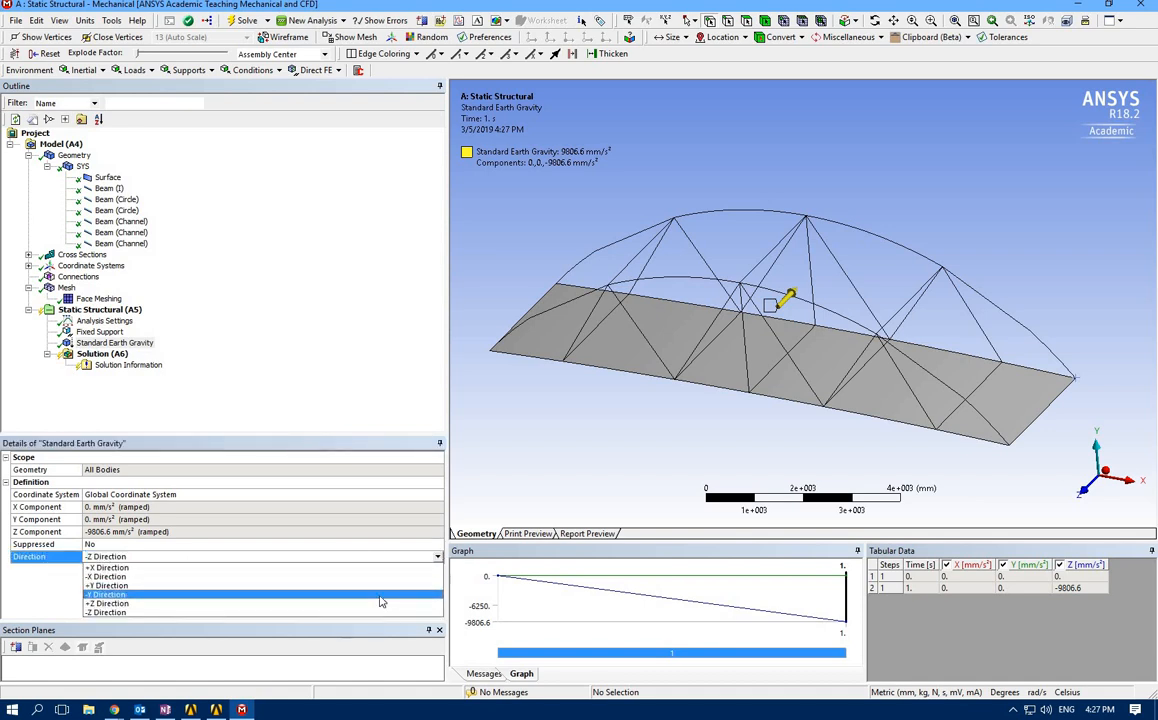
click(381, 594)
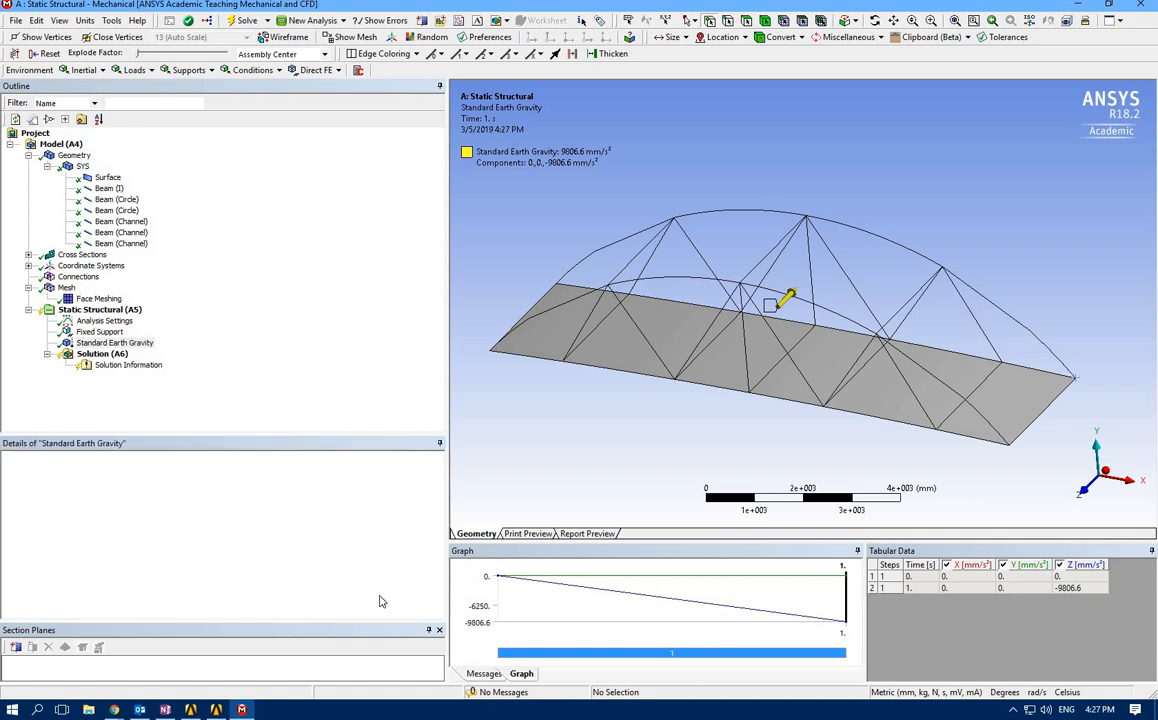
click(281, 402)
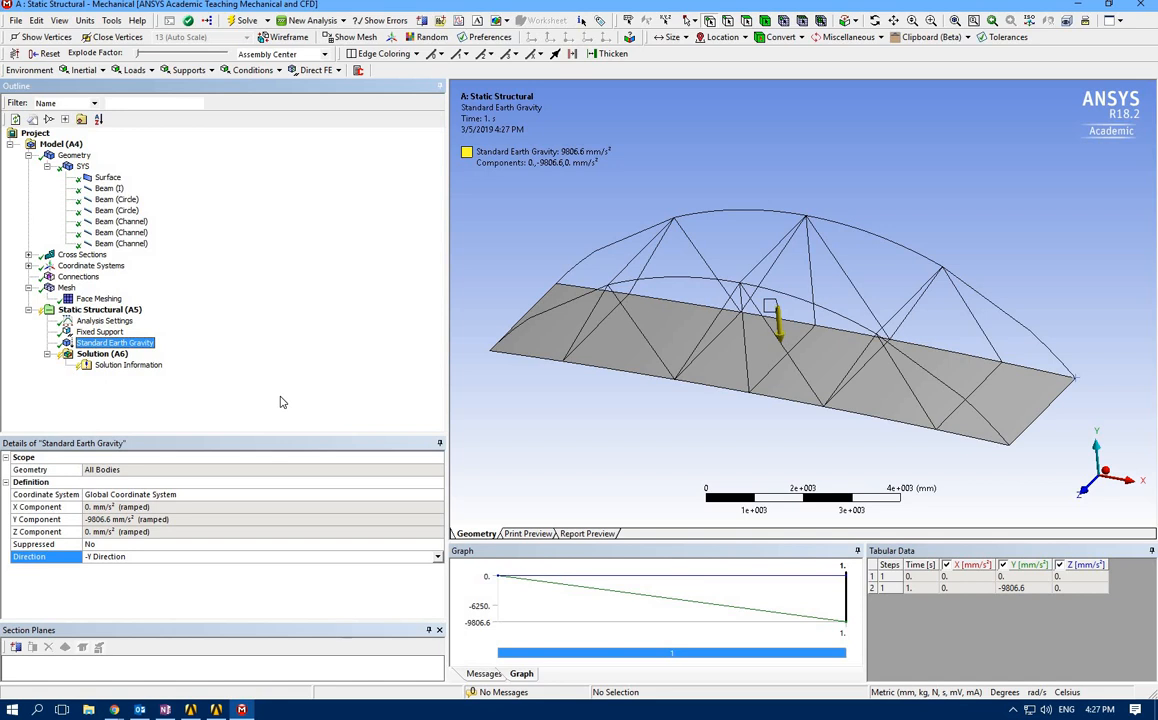
click(513, 415)
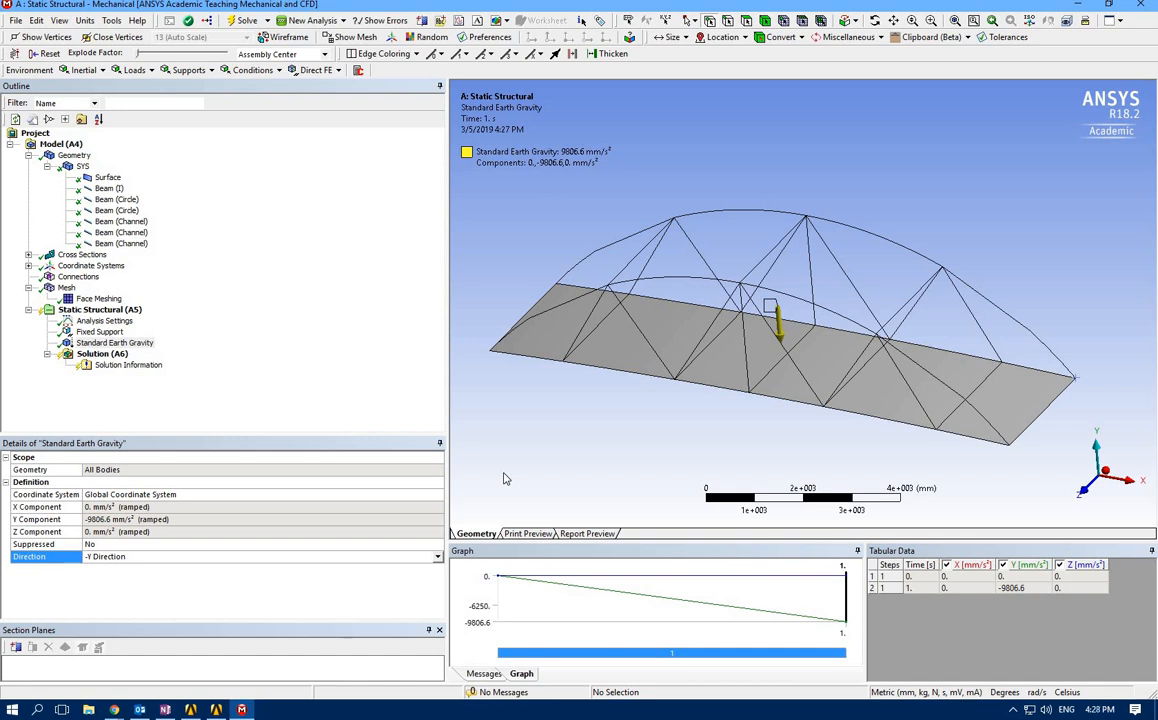
click(137, 412)
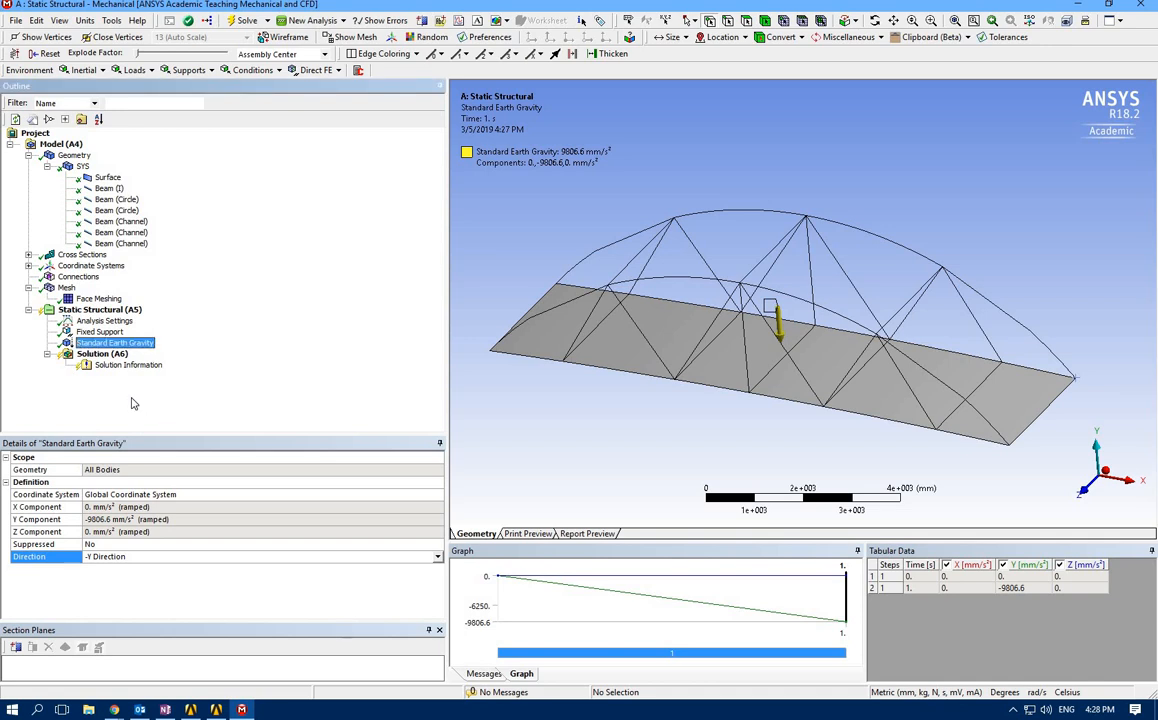
click(99, 309)
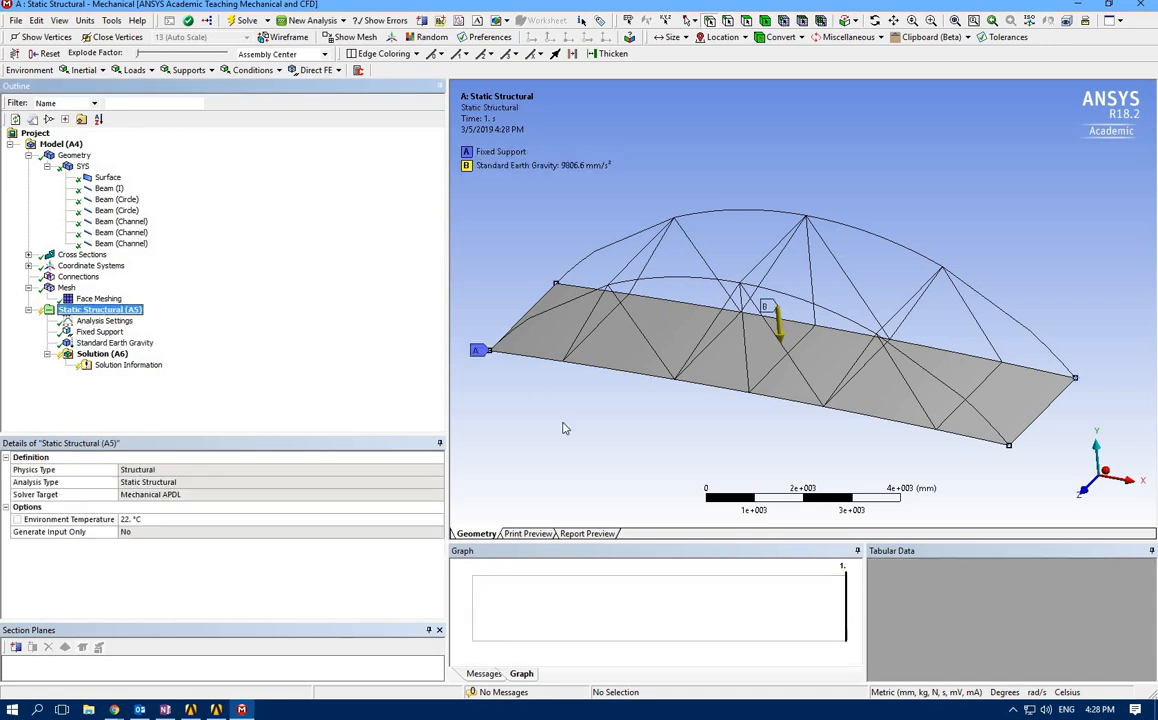
middle_drag(560, 440, 796, 356)
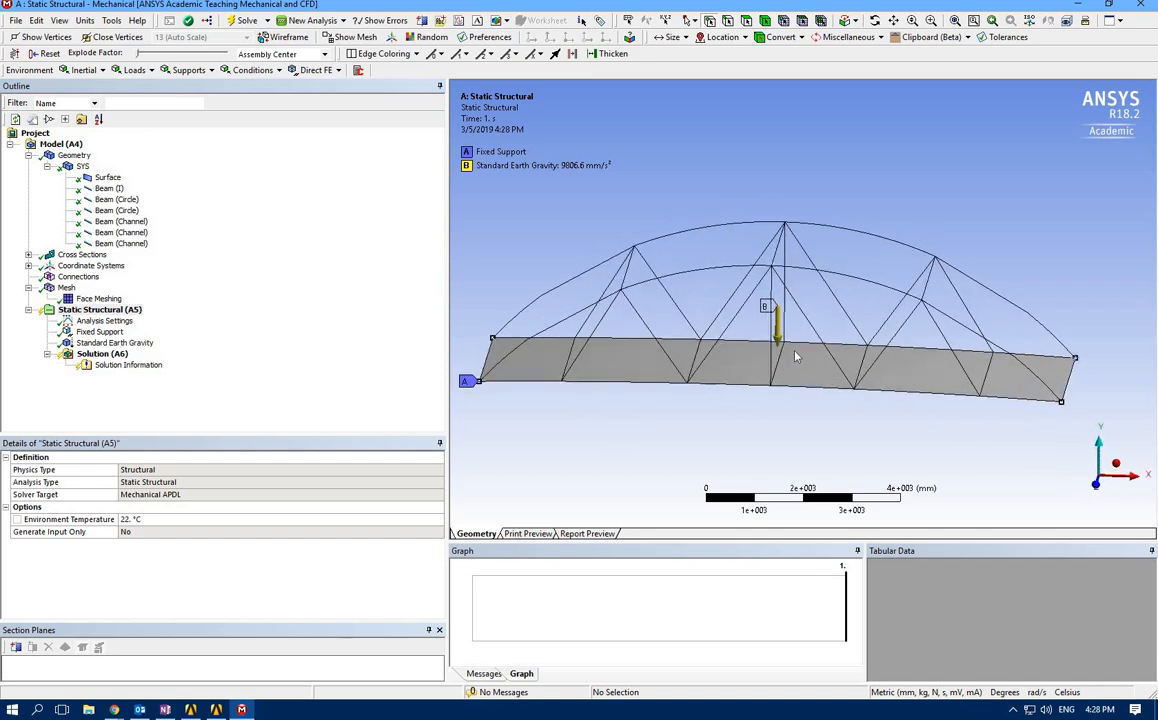
- Add Total Deformation and Equivalent (von-Mises) Stress results for all bodies to the solution
click(92, 354)
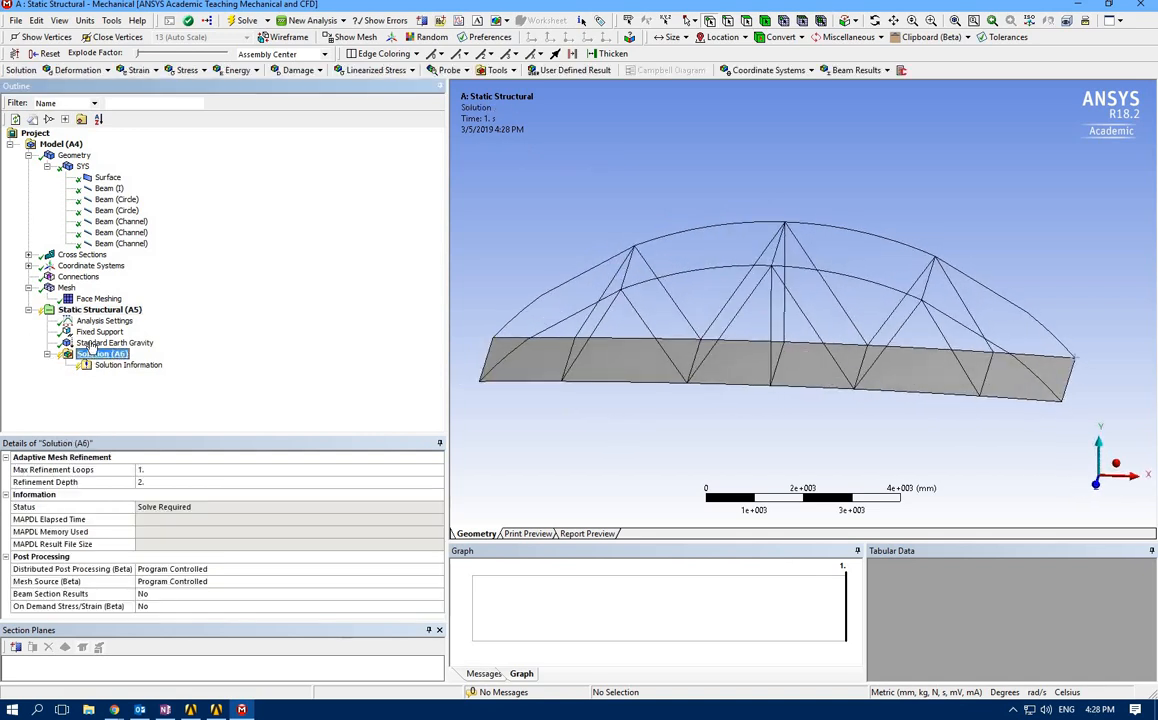
click(78, 70)
click(105, 89)
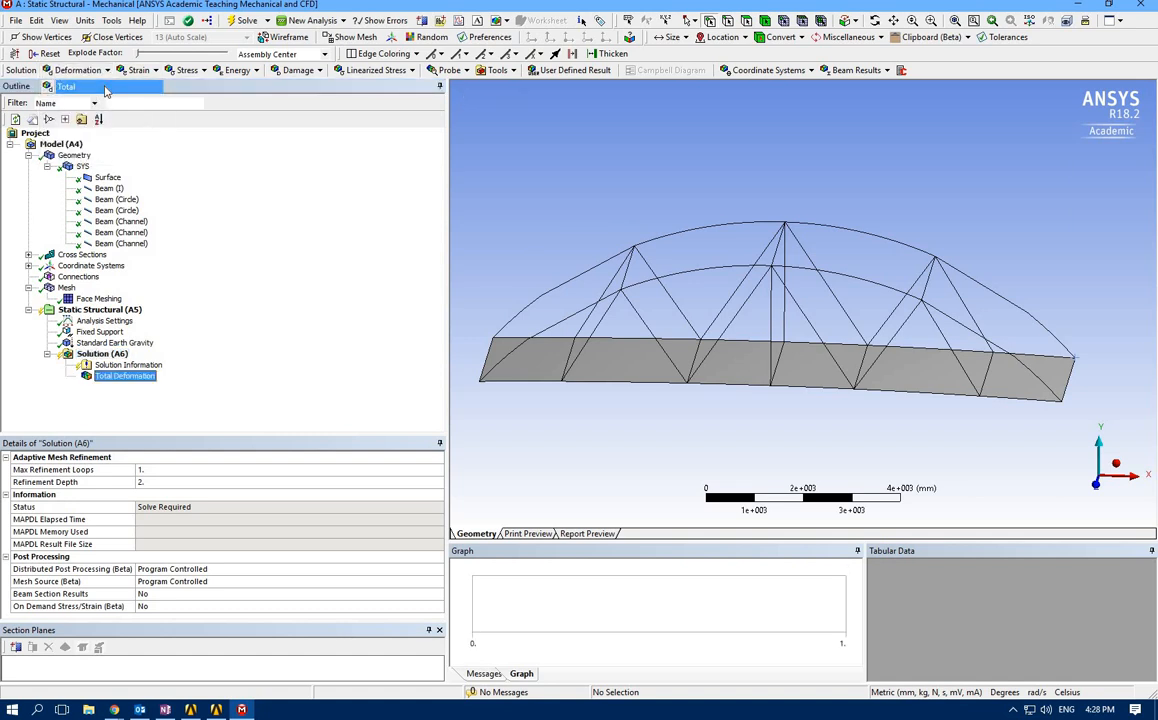
click(178, 70)
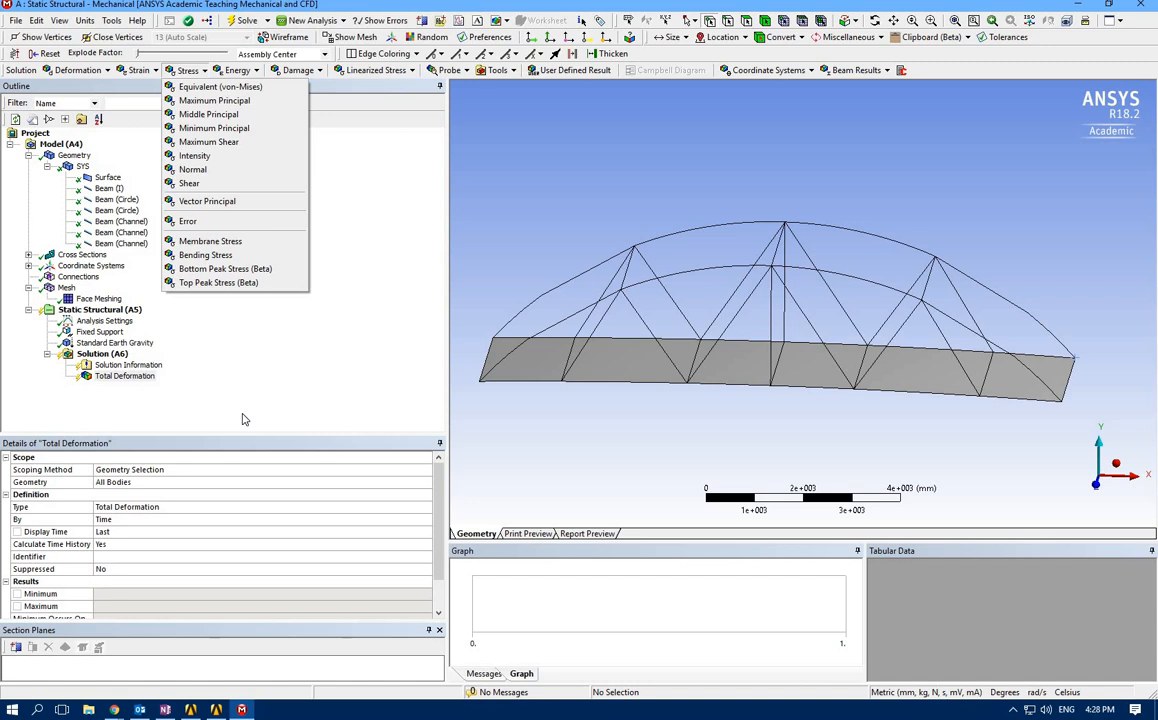
click(200, 87)
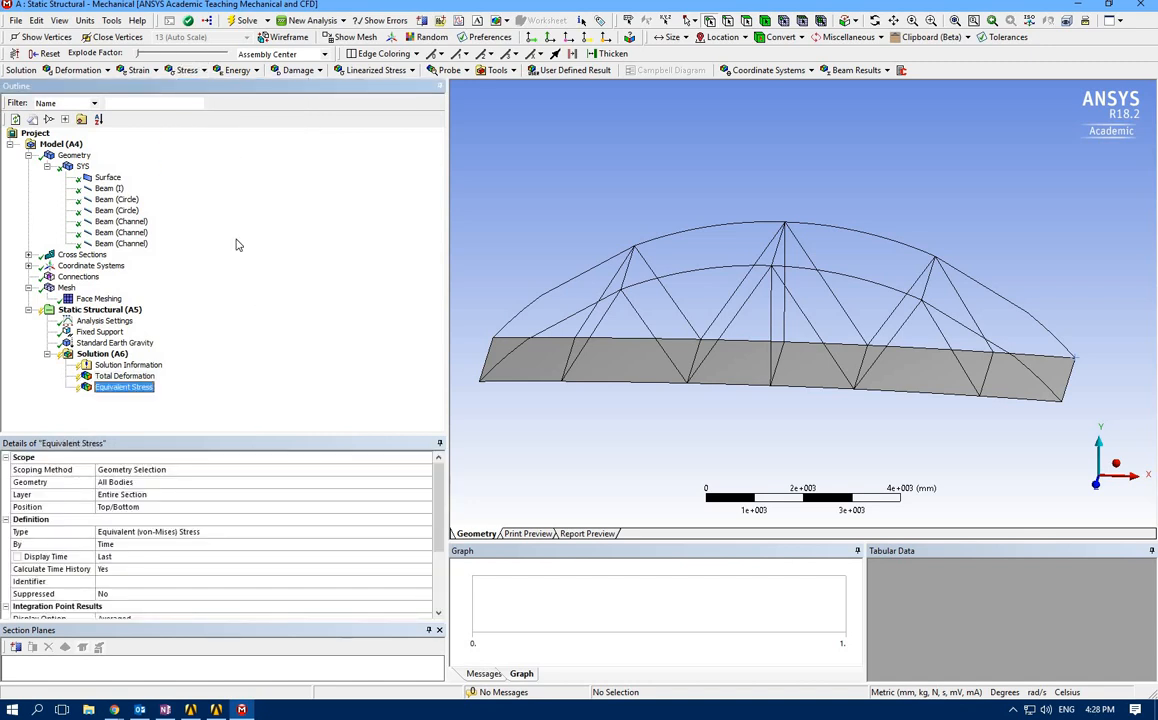
- Solve the analysis and inspect the equivalent stress distribution on both sides of the deck
click(243, 21)
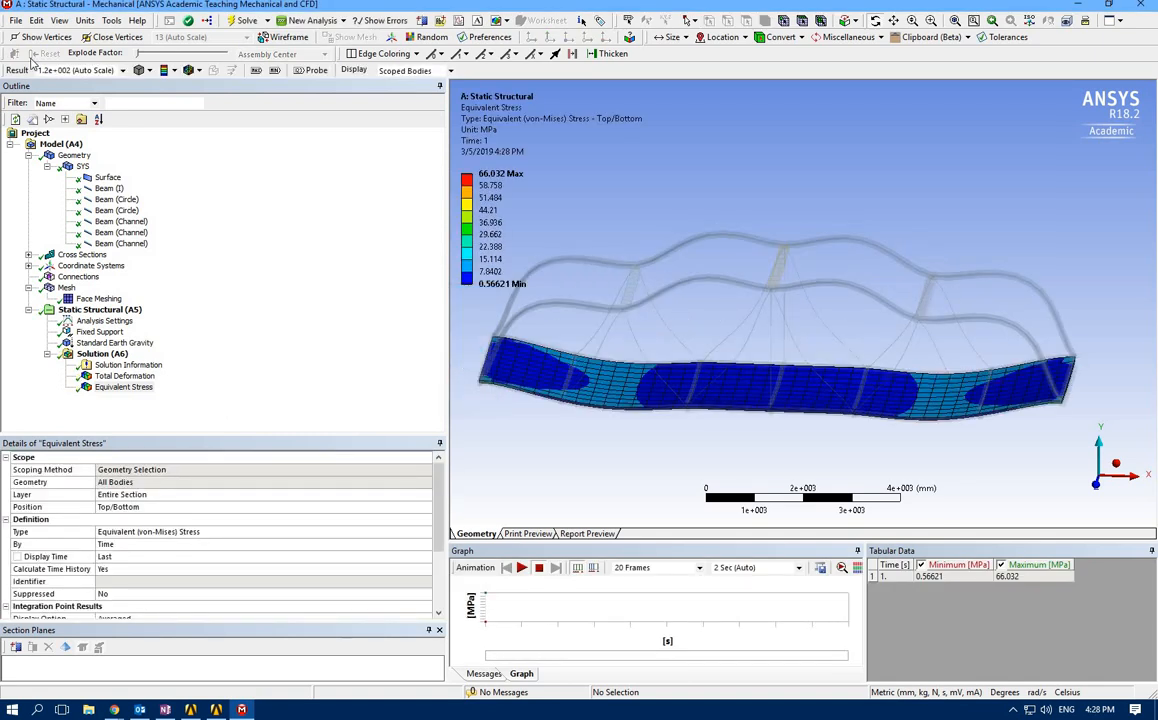
drag(518, 353, 488, 372)
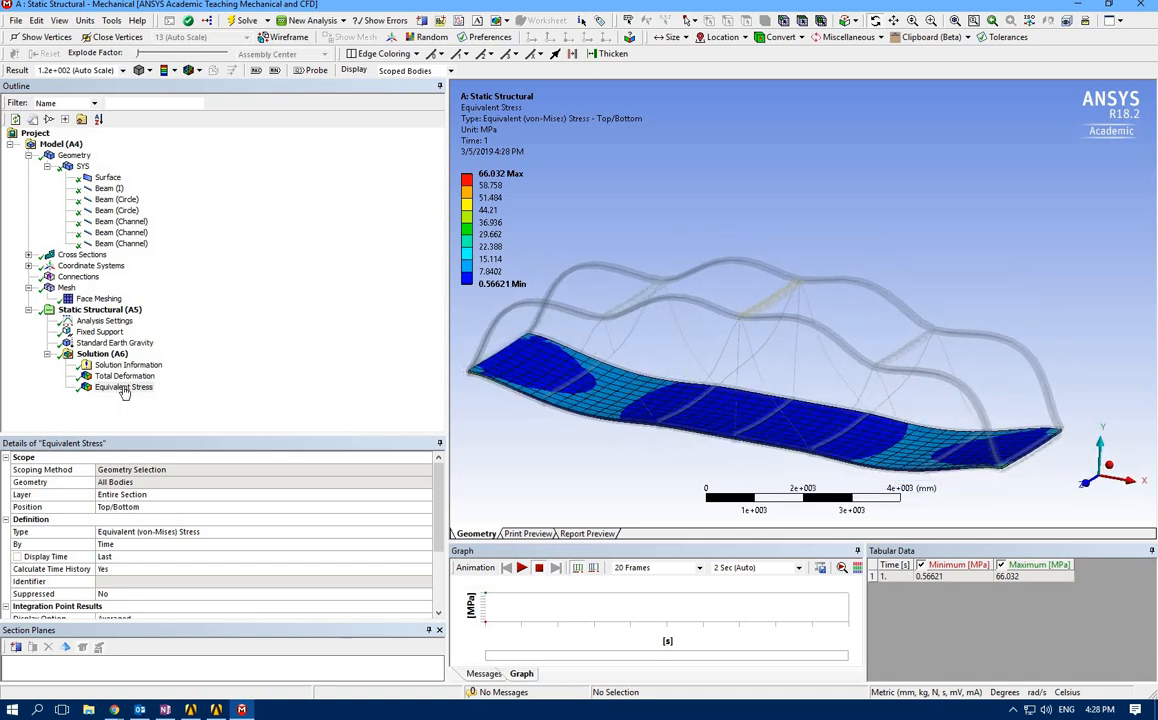
click(122, 387)
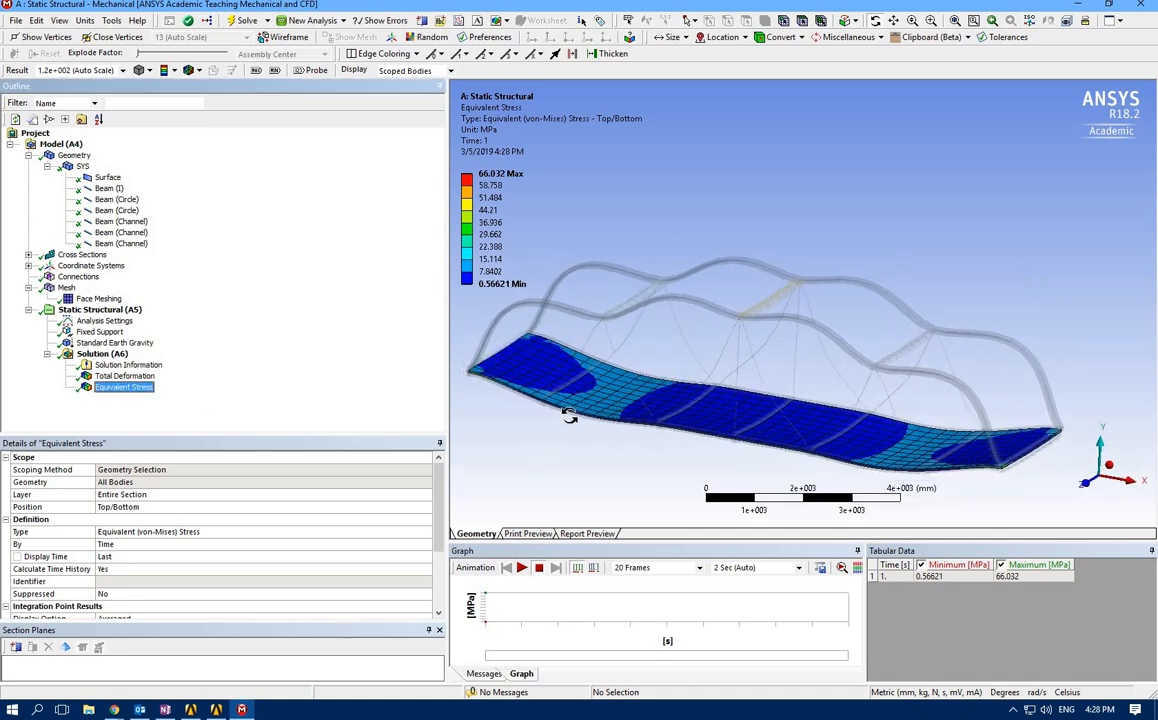
drag(708, 400, 762, 358)
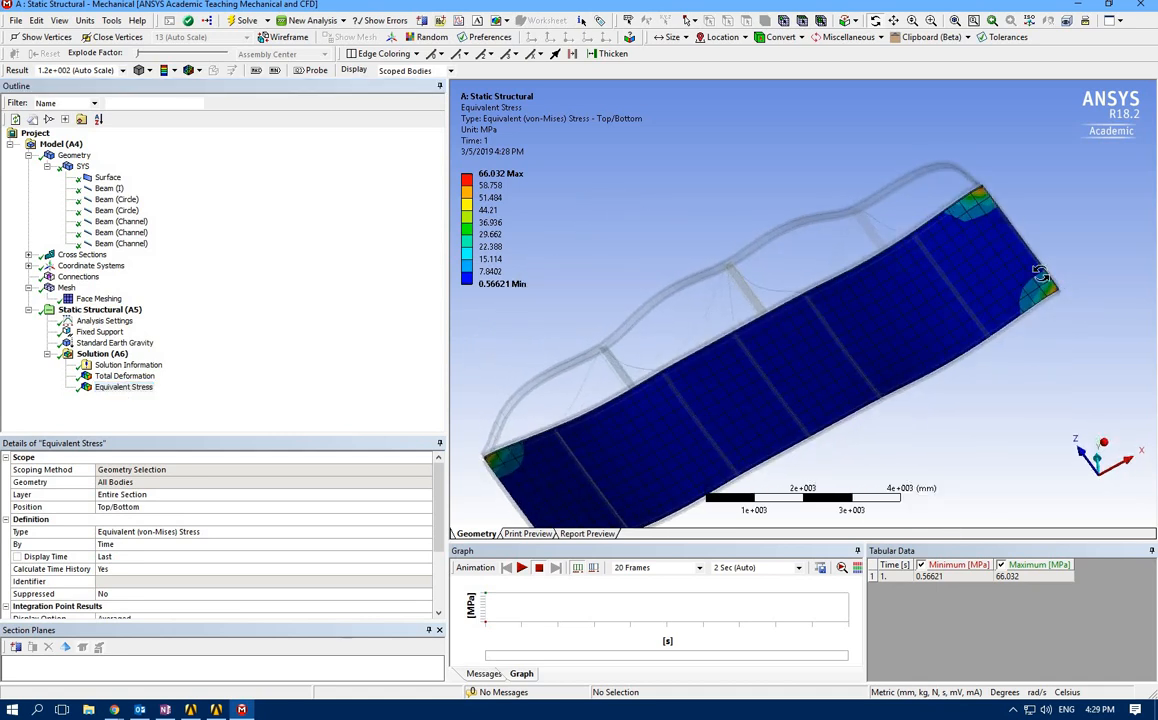
drag(953, 251, 666, 303)
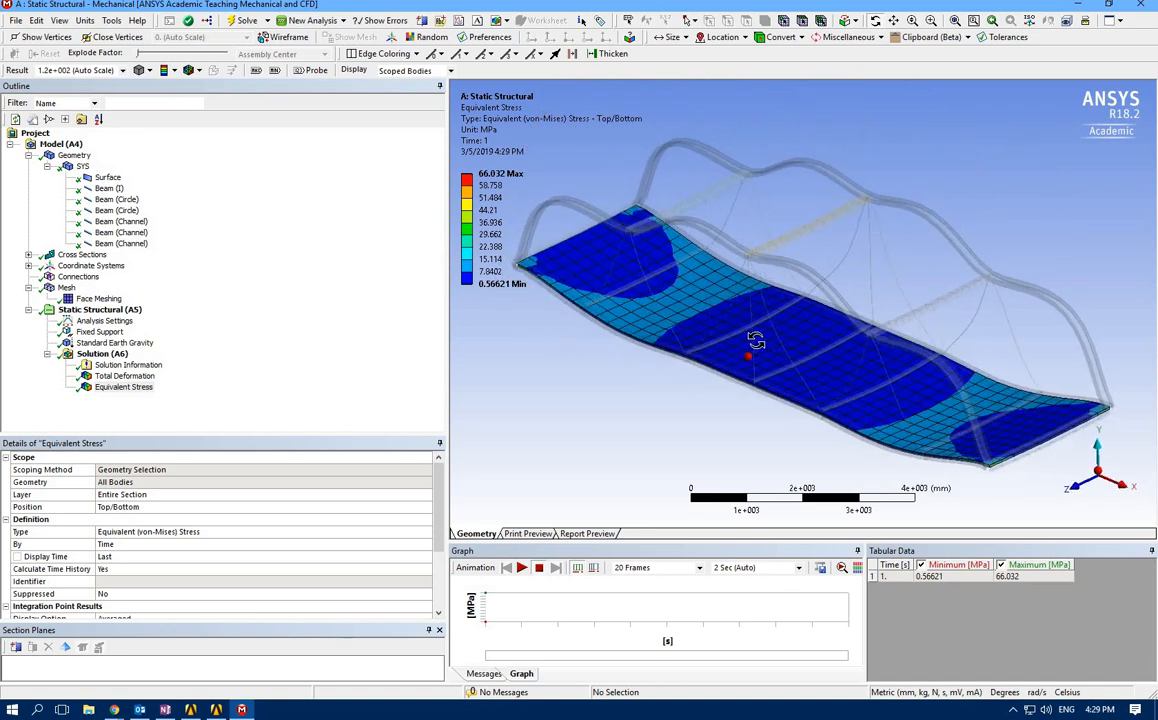
drag(755, 339, 676, 232)
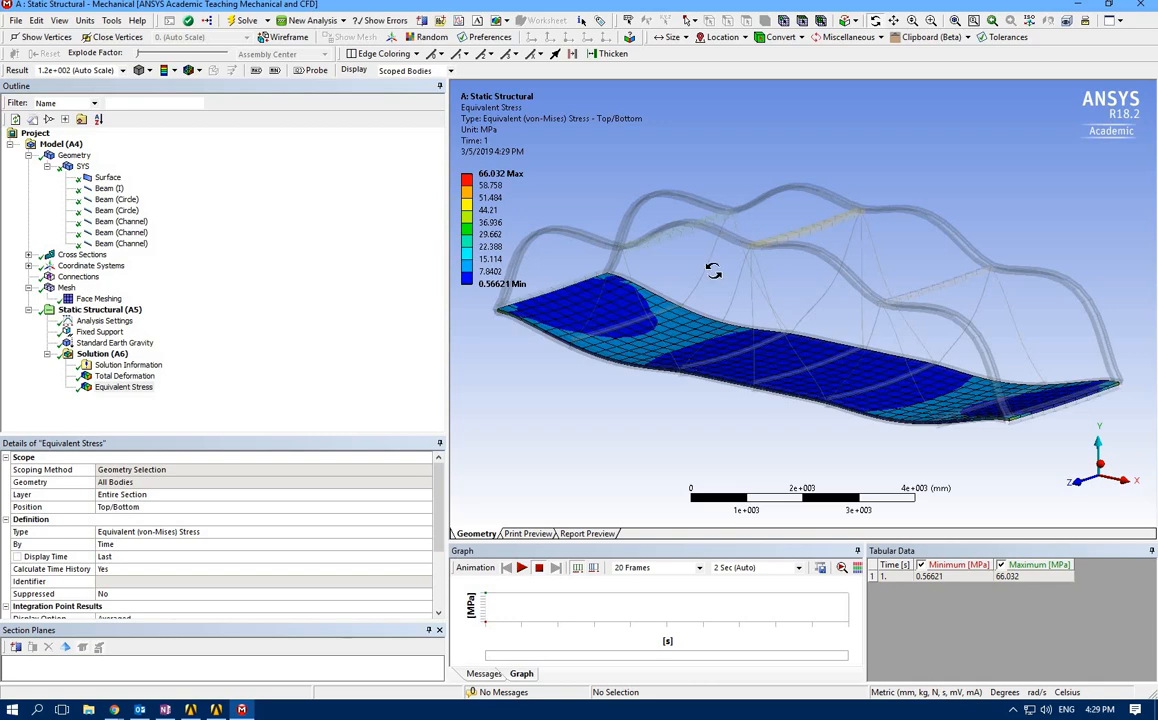
- Display the Total Deformation result at 1.0 (True Scale) and inspect the deformation across the truss and deck
click(125, 376)
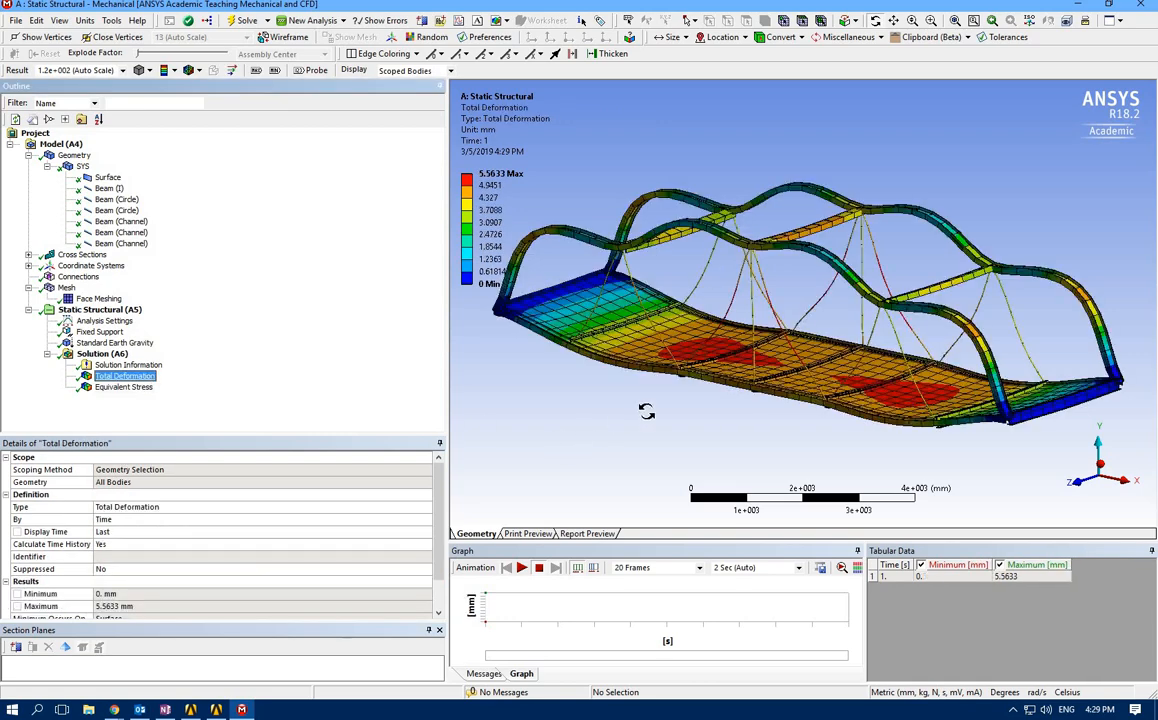
drag(647, 433, 647, 318)
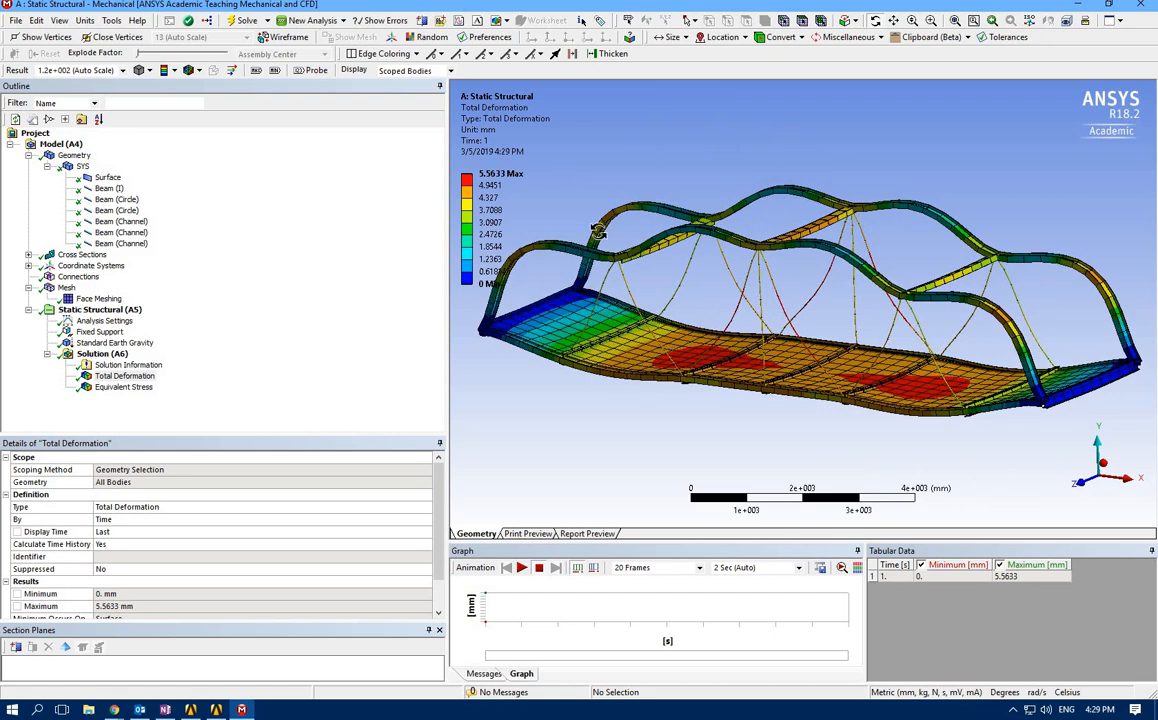
click(122, 70)
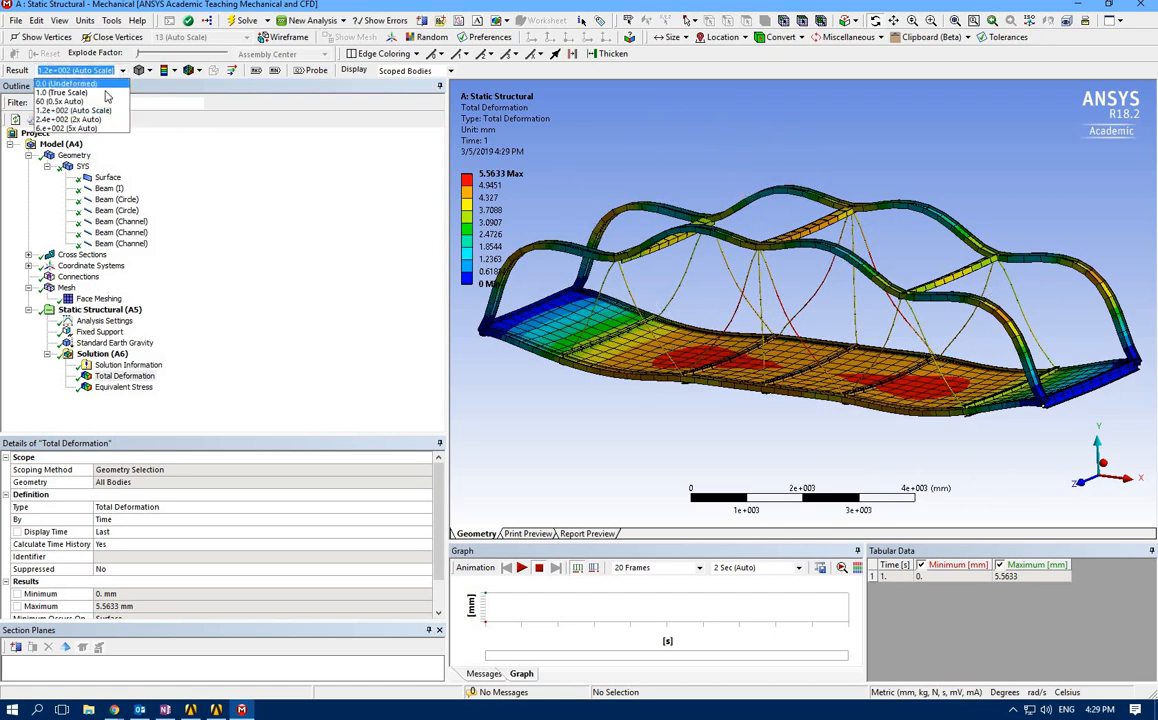
click(70, 92)
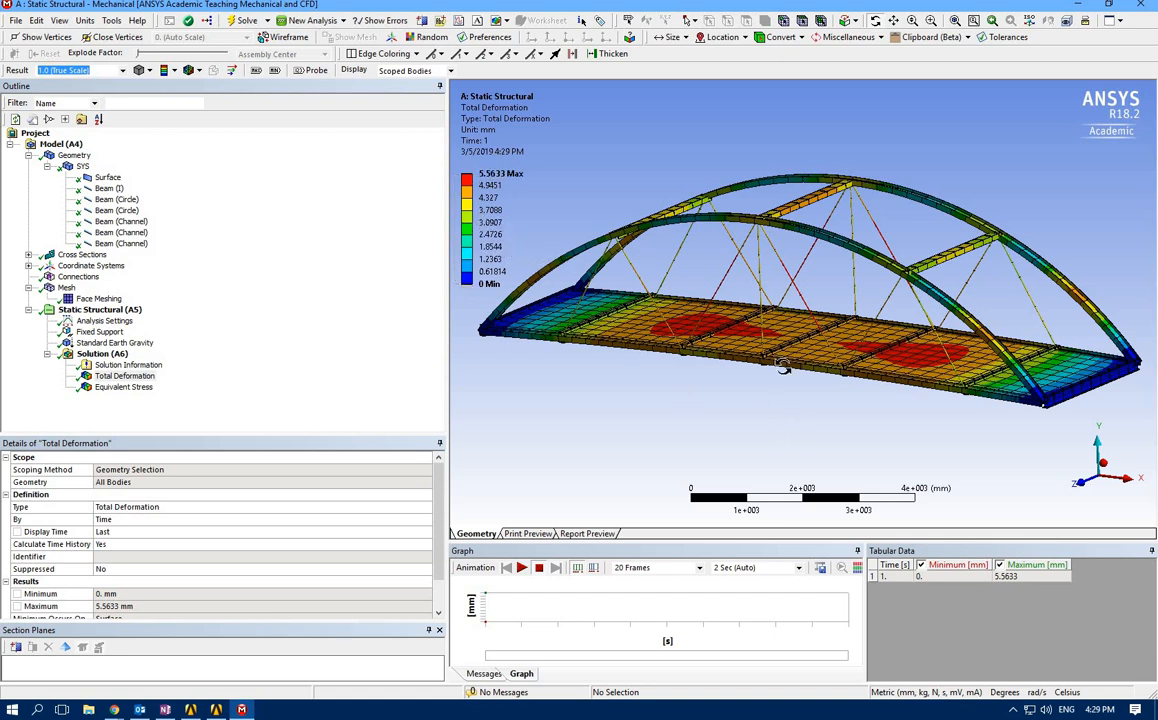
drag(699, 338, 790, 383)
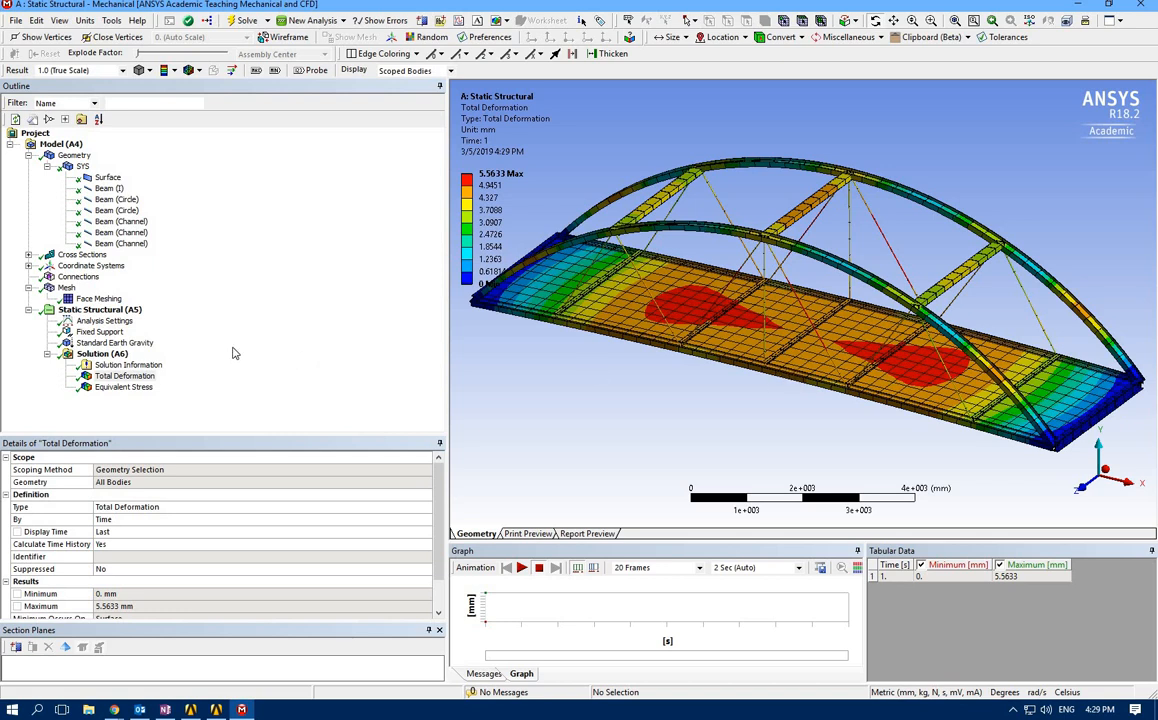
- Add Axial Force, Total Bending Moment and Total Shear Force beam results for all line bodies and evaluate them
click(100, 355)
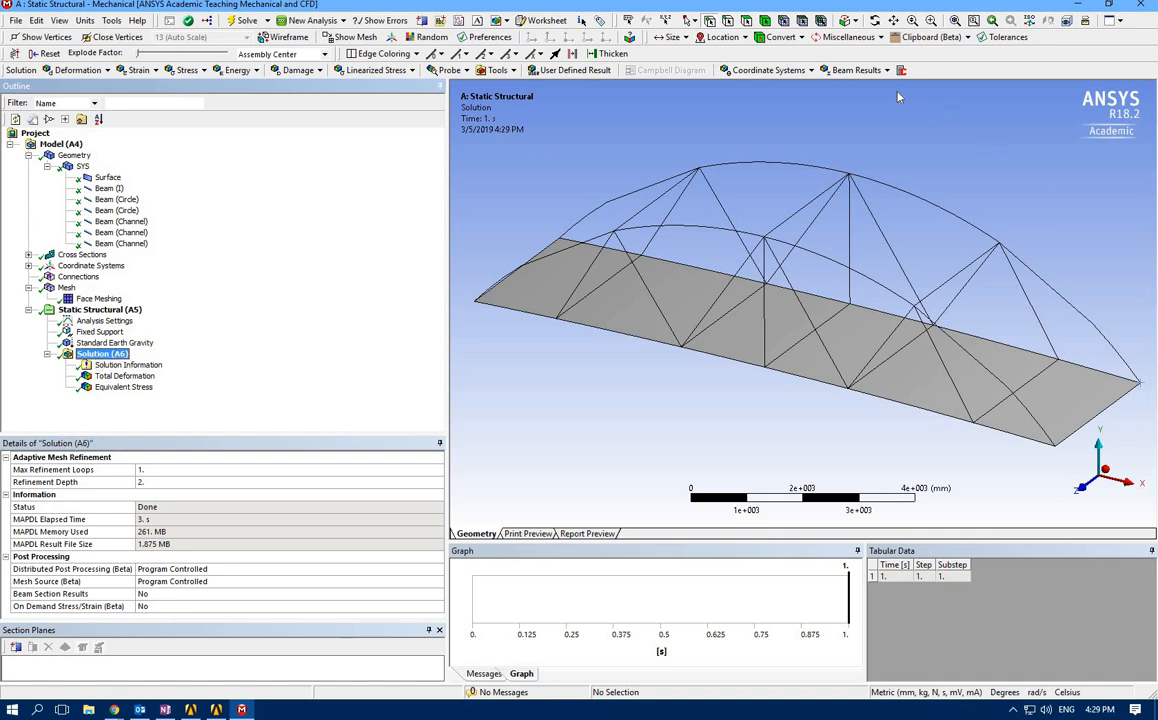
click(863, 73)
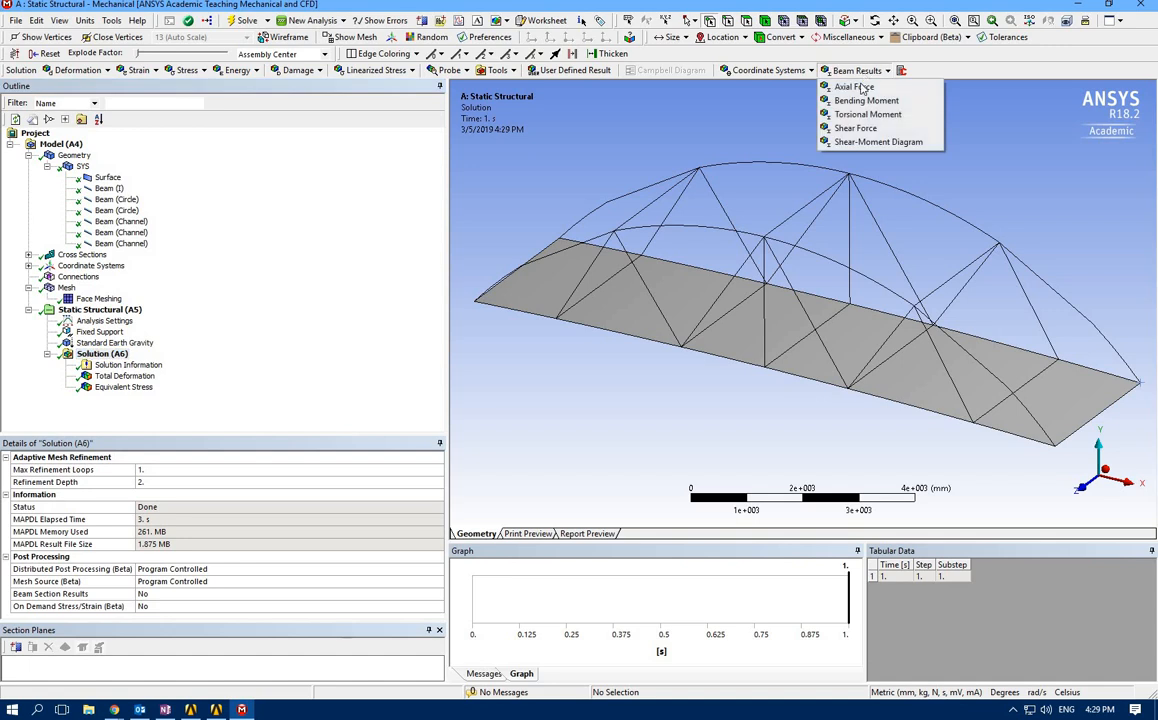
click(858, 86)
click(863, 74)
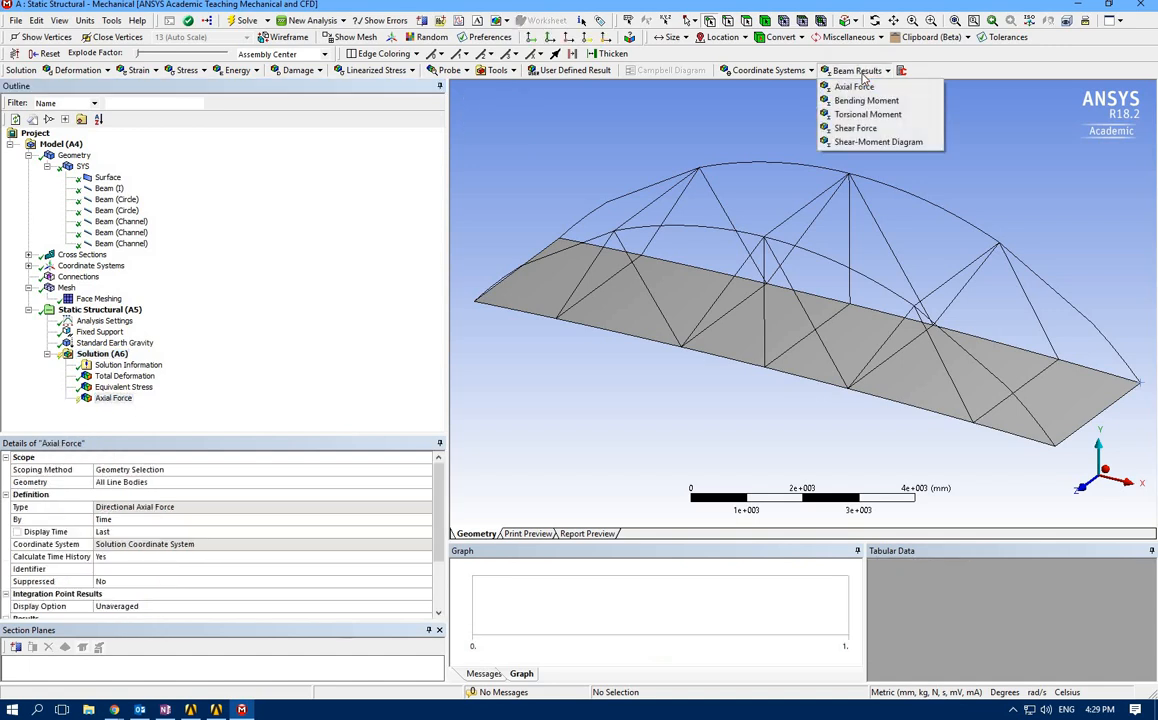
click(866, 101)
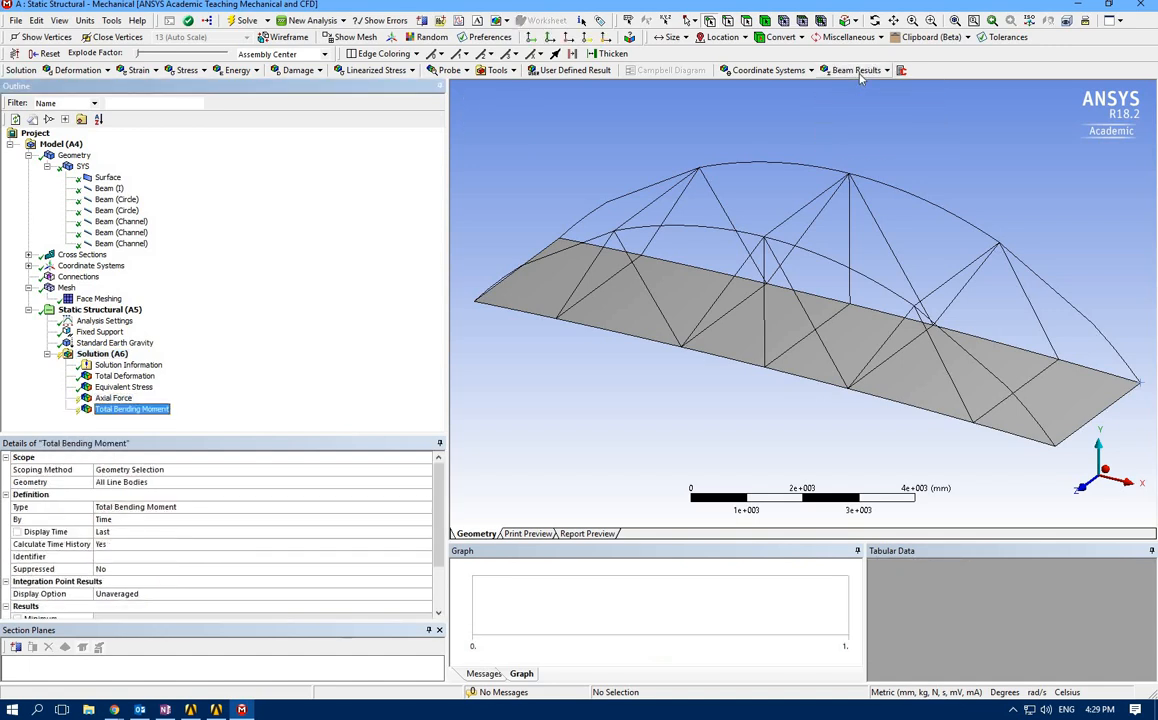
click(860, 72)
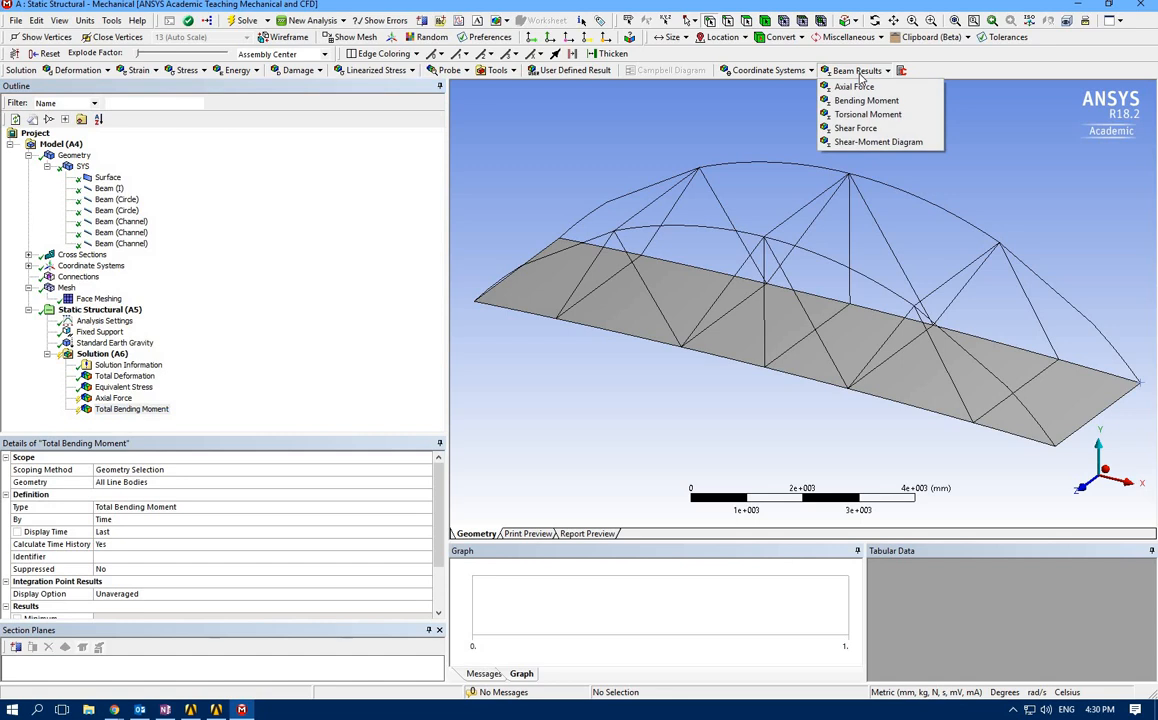
click(862, 129)
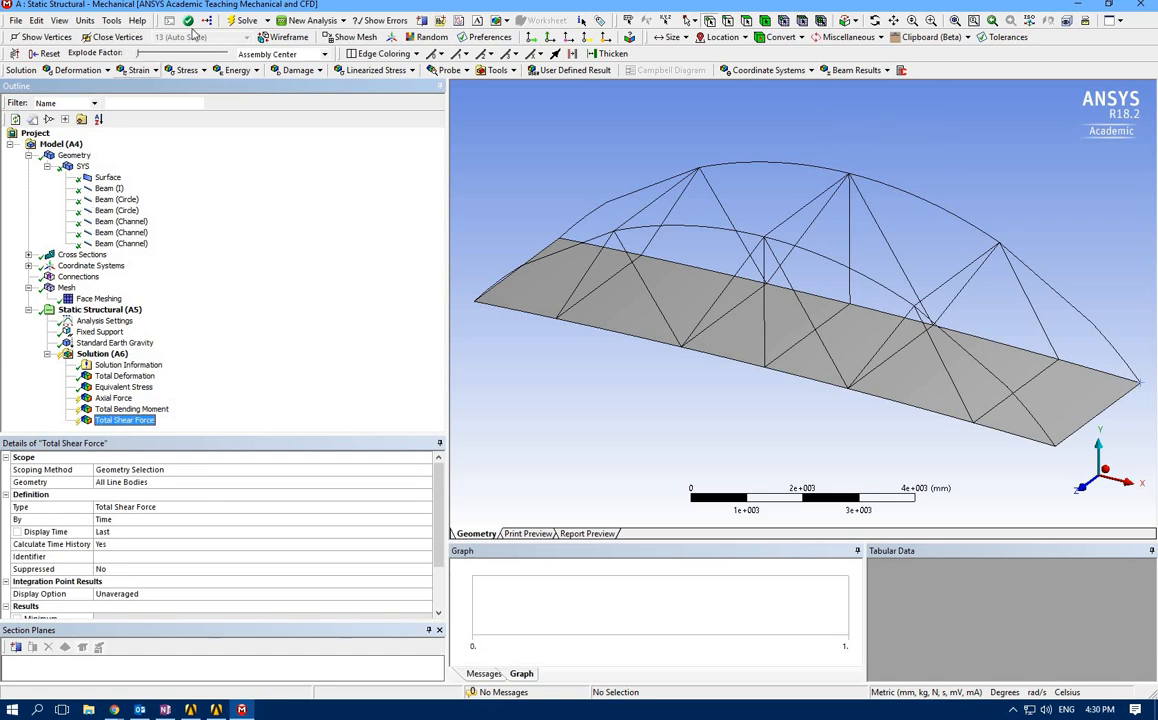
click(231, 21)
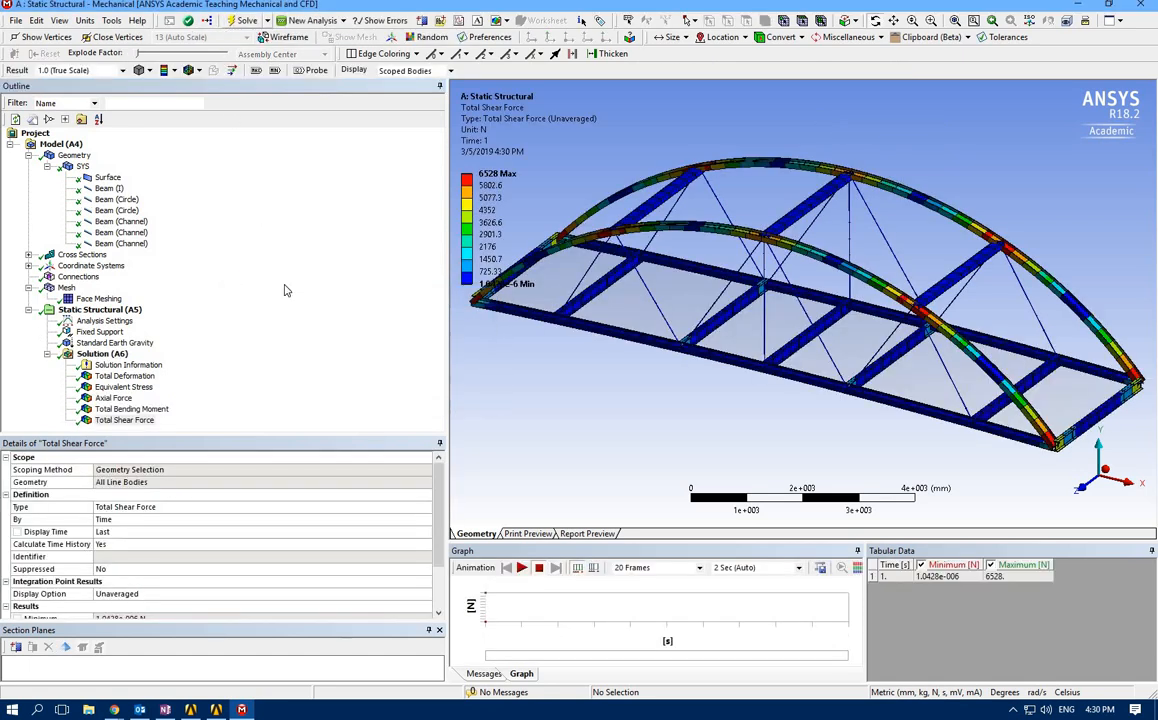
- Examine the axial force distribution in the beams from several angles, and review the bending moment and shear force results
click(113, 398)
drag(786, 433, 765, 422)
drag(700, 372, 955, 140)
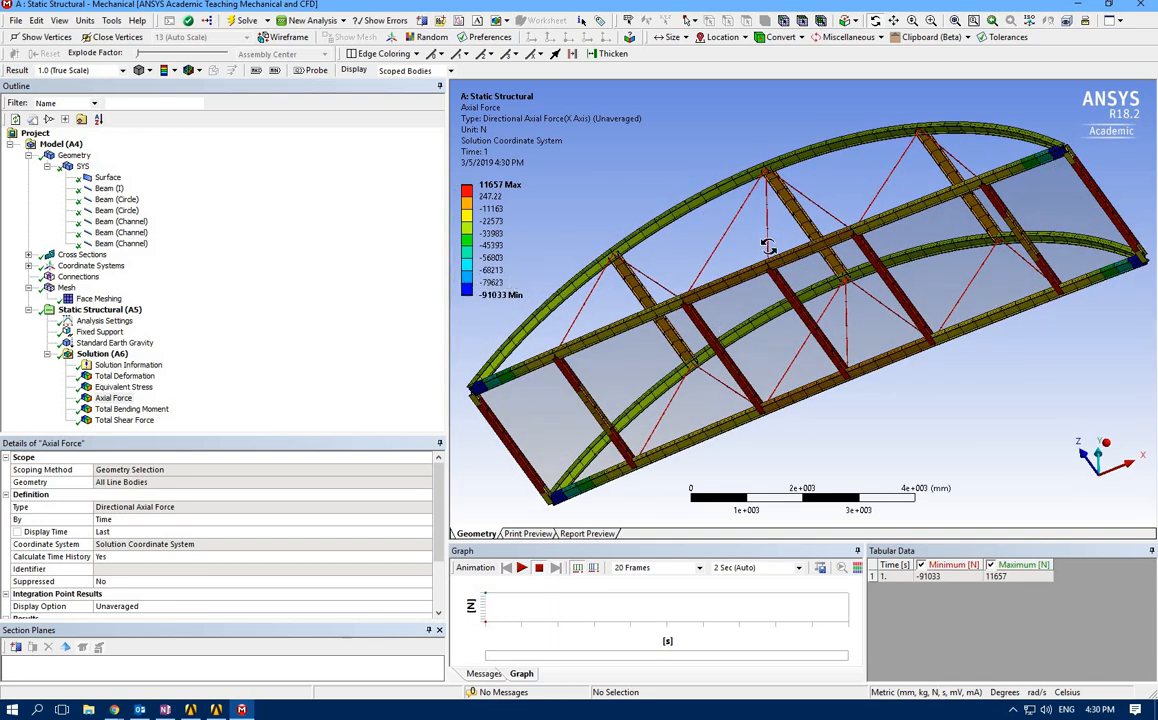
drag(767, 245, 760, 258)
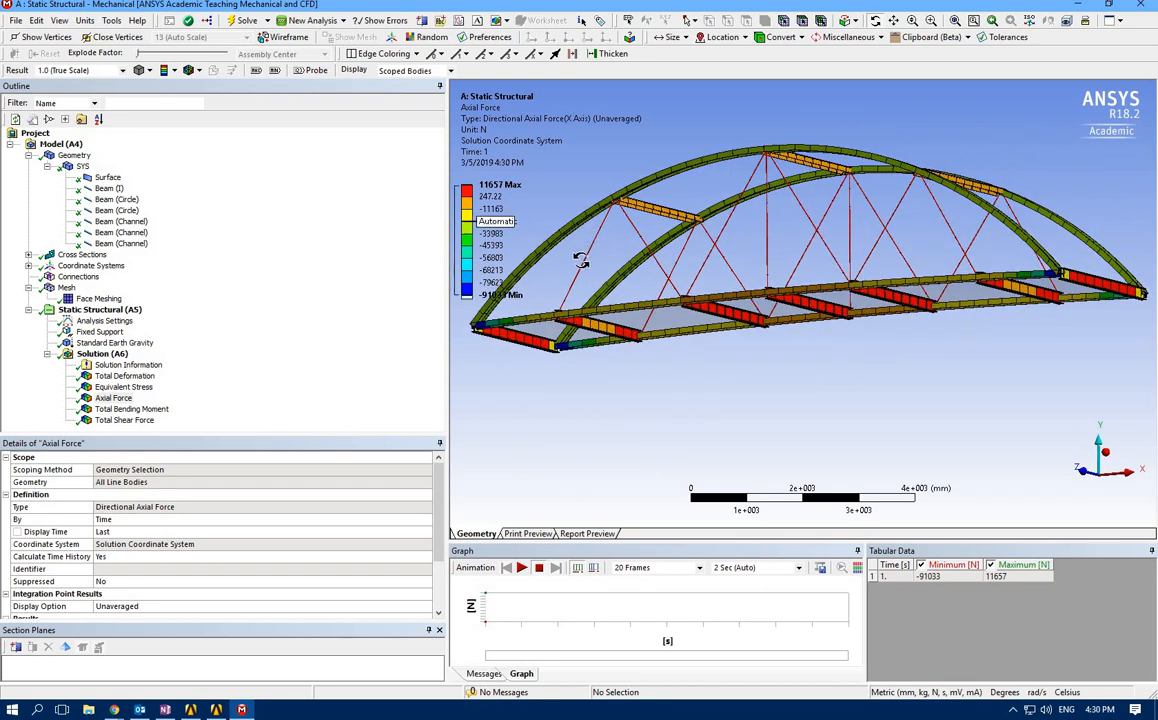
drag(591, 241, 580, 266)
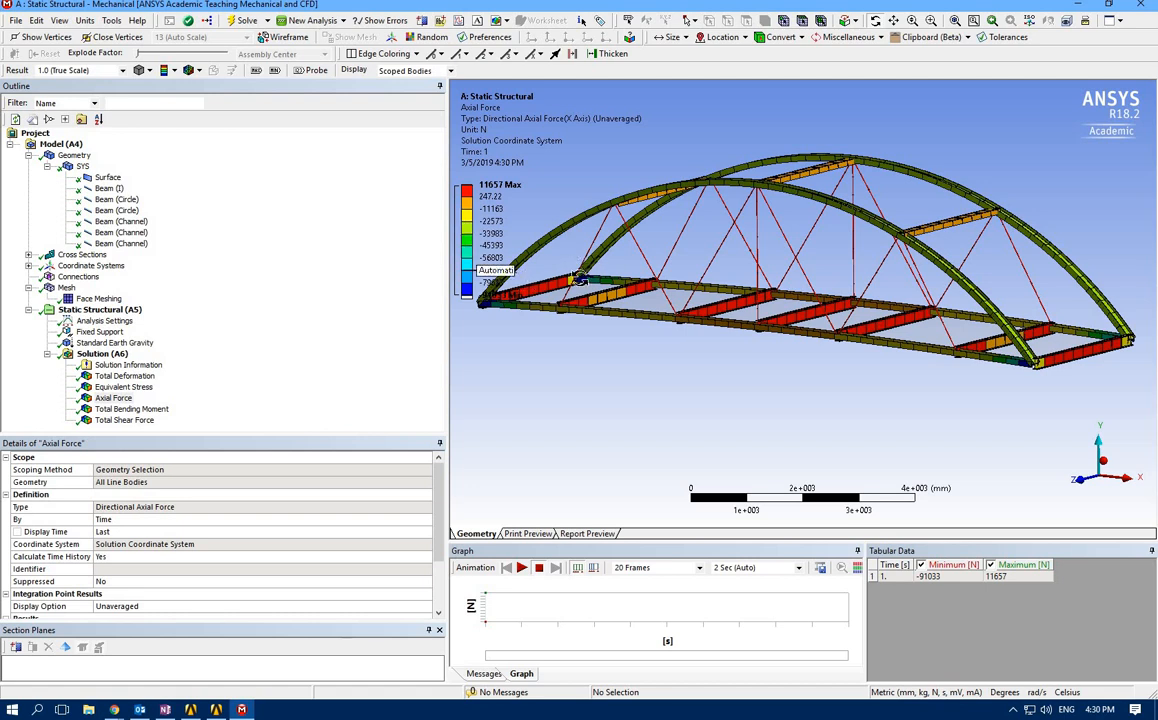
drag(540, 290, 603, 267)
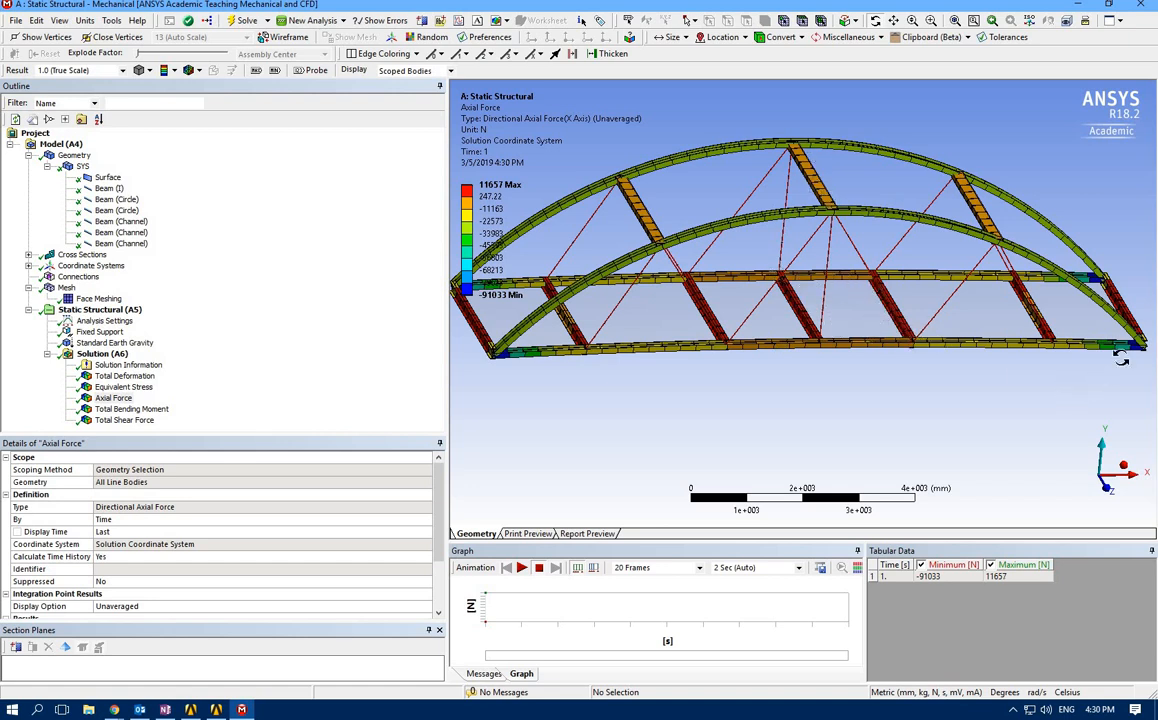
drag(552, 368, 510, 410)
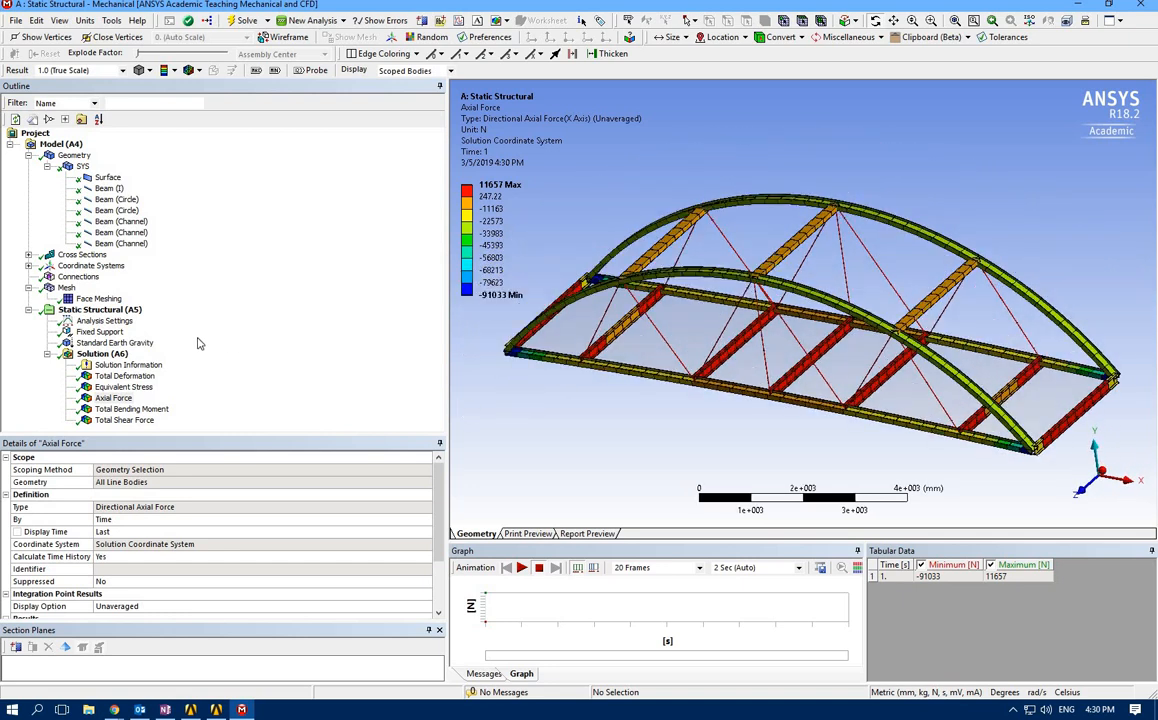
click(131, 409)
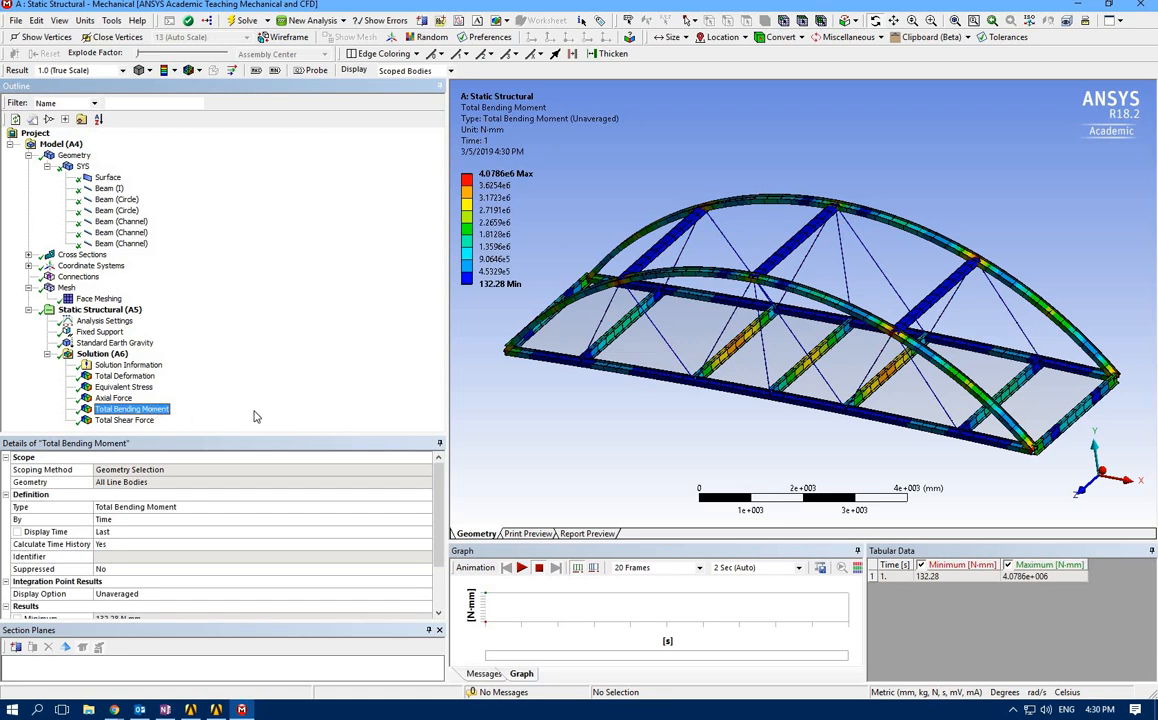
click(130, 420)
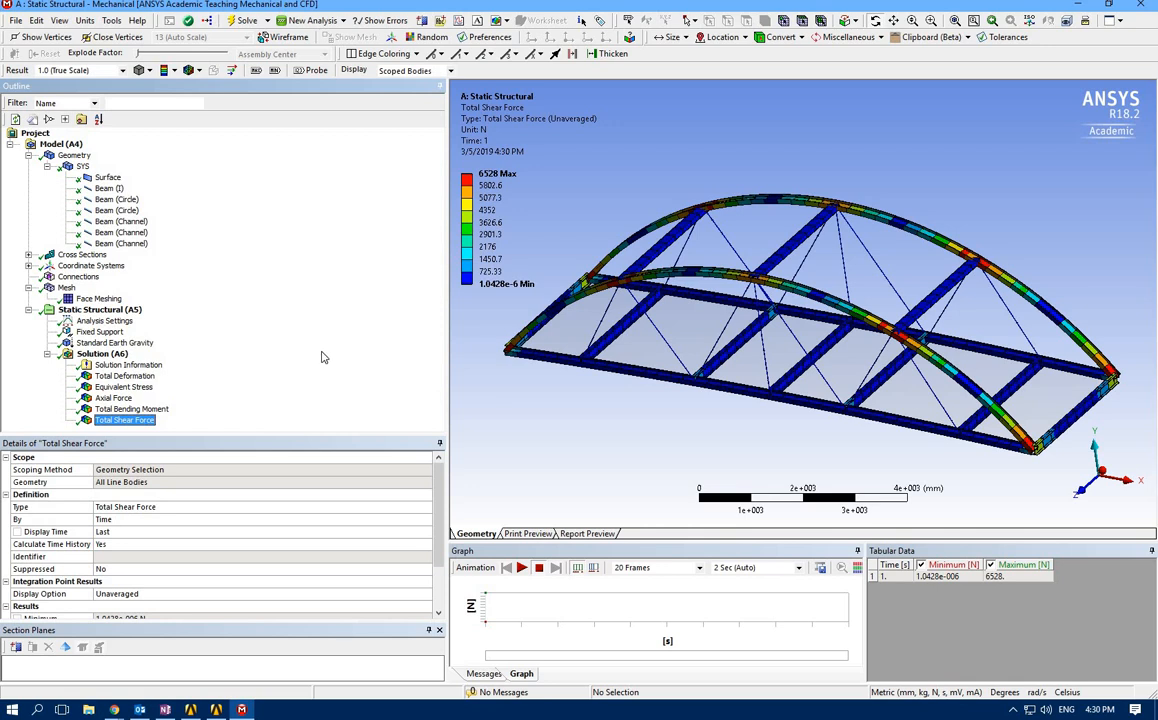
- Add a Beam Tool for all line bodies to the solution and expand it to list its stress results
click(88, 355)
right_click(88, 355)
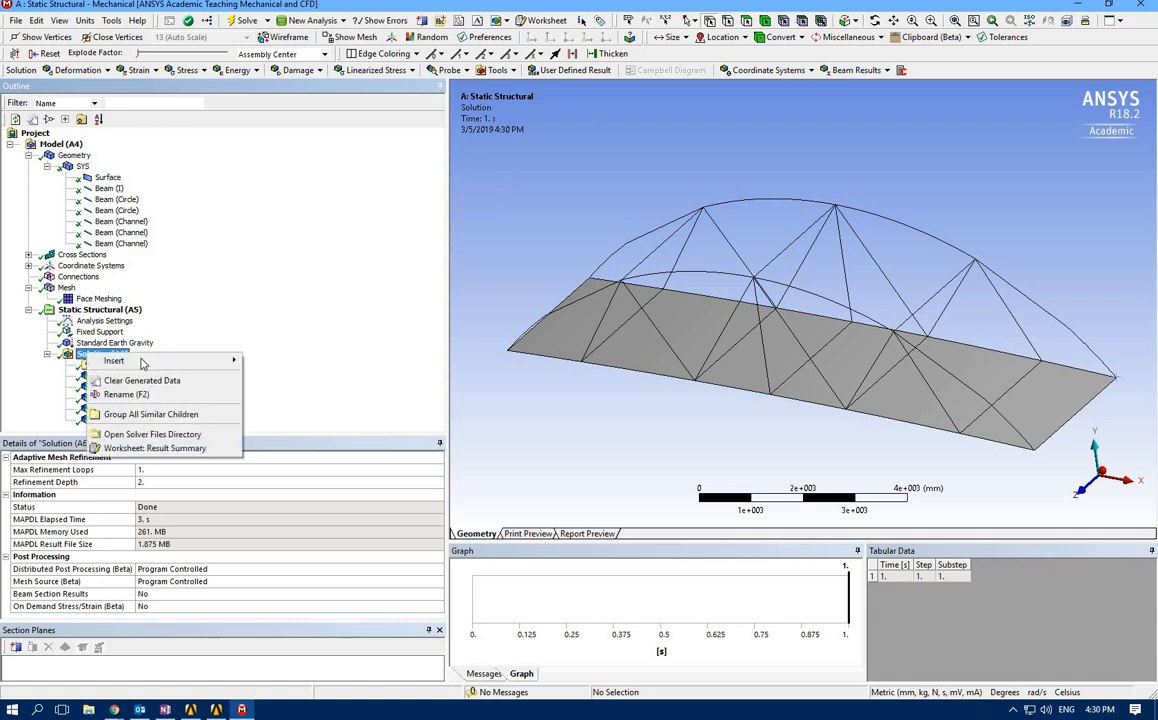
mouse_move(130, 360)
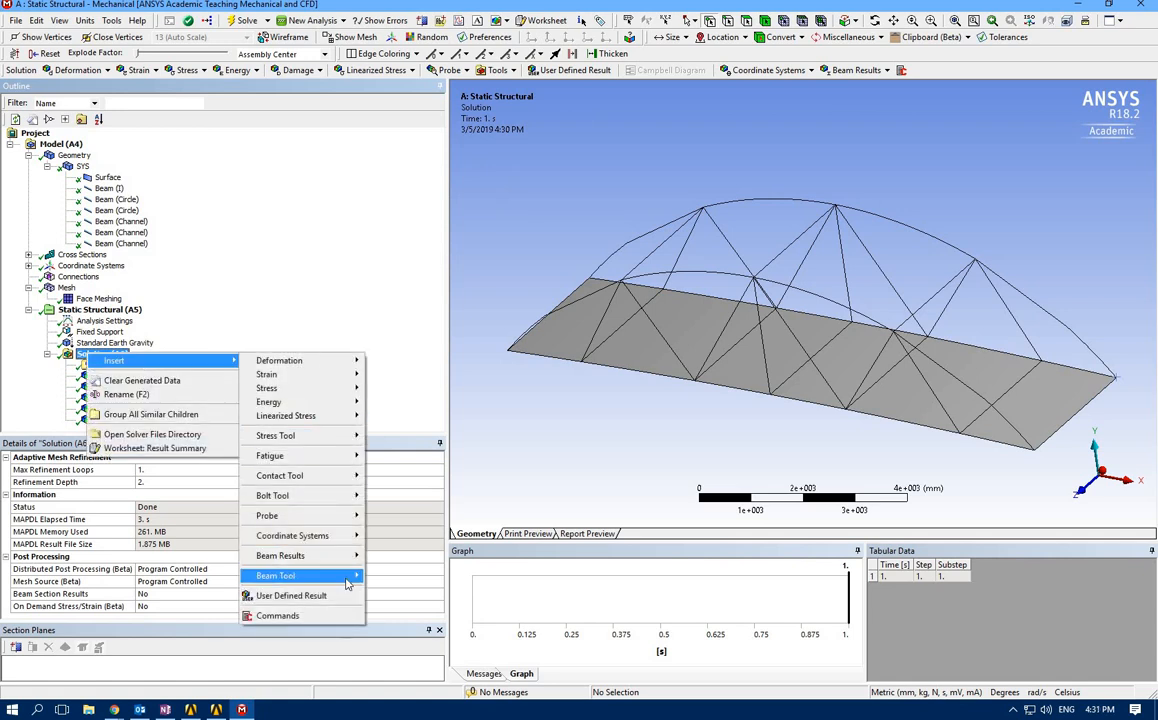
mouse_move(350, 576)
click(398, 575)
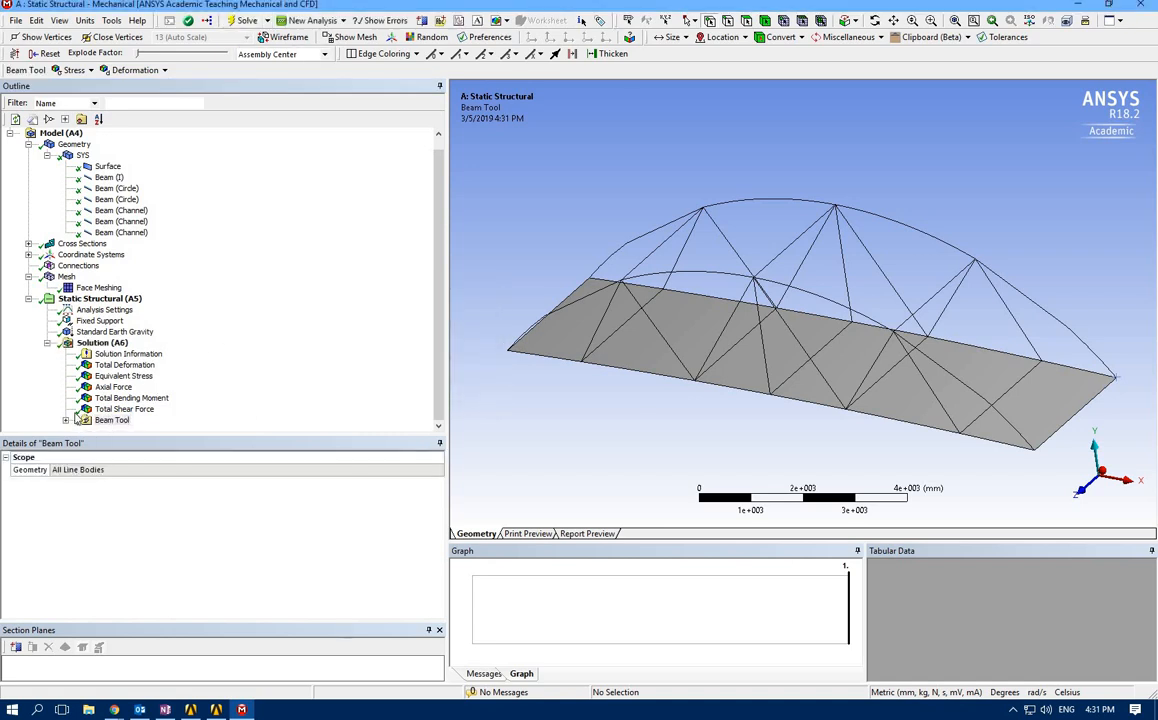
click(67, 420)
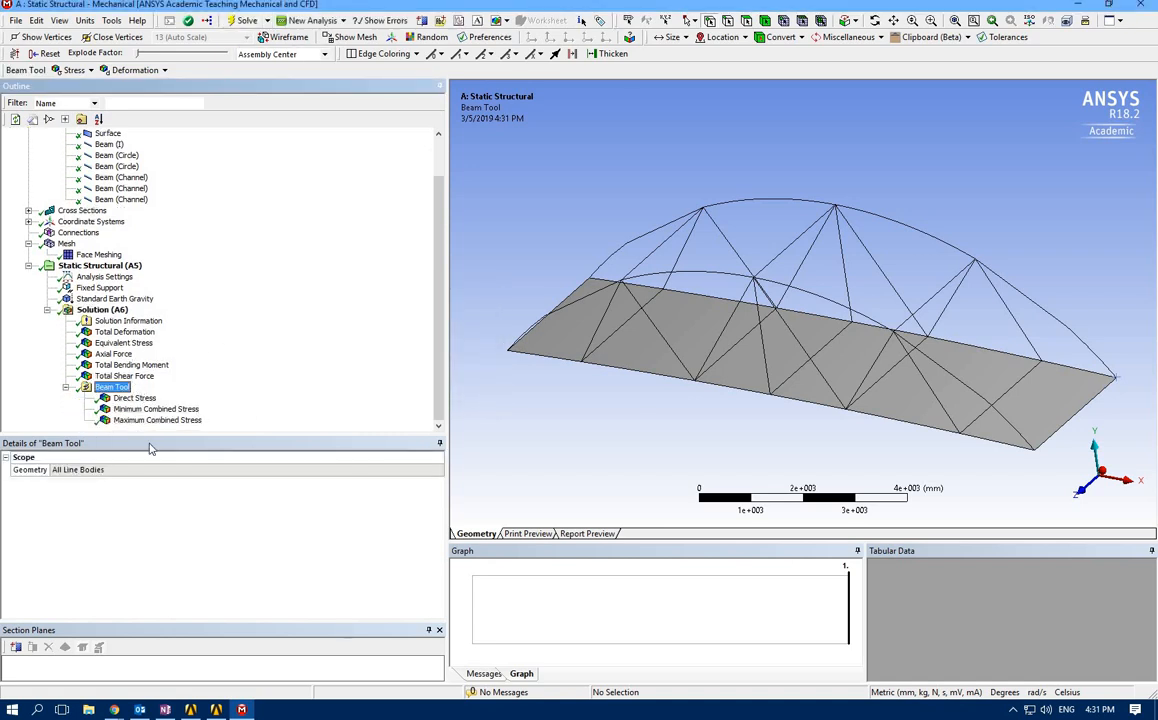
- Examine the Beam Tool's Direct Stress distribution in the arches, deck beams and diagonal rods from several angles
click(133, 398)
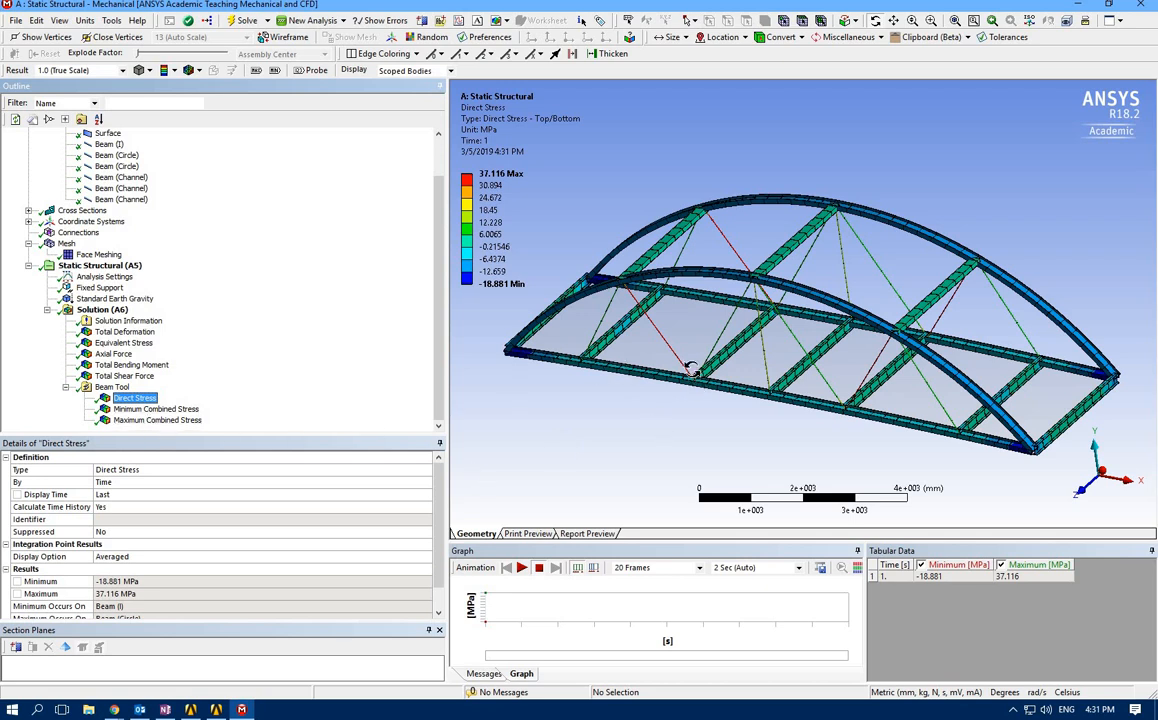
drag(661, 424, 683, 391)
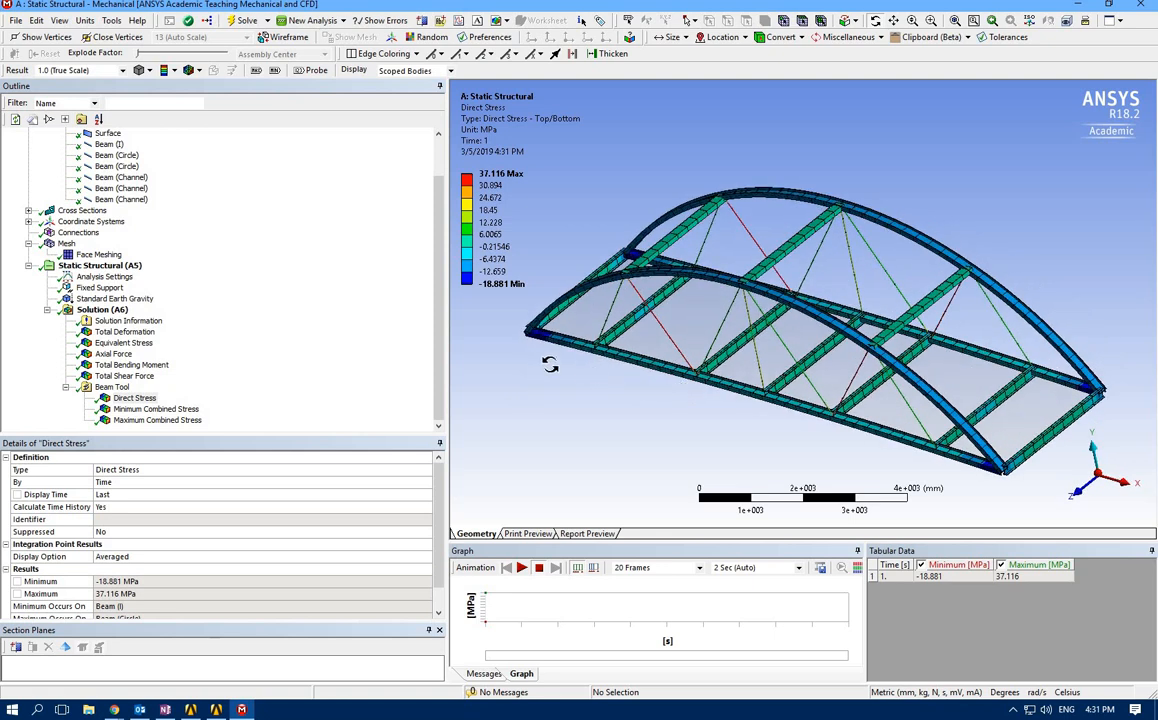
drag(559, 304, 485, 352)
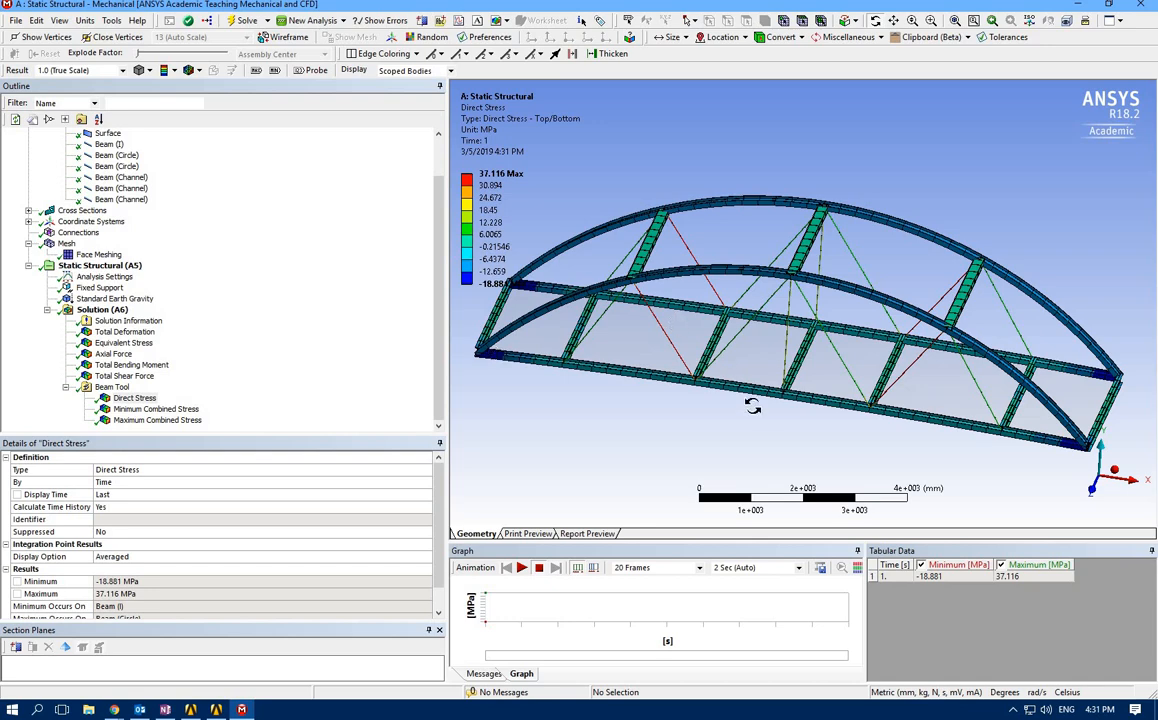
drag(685, 369, 738, 230)
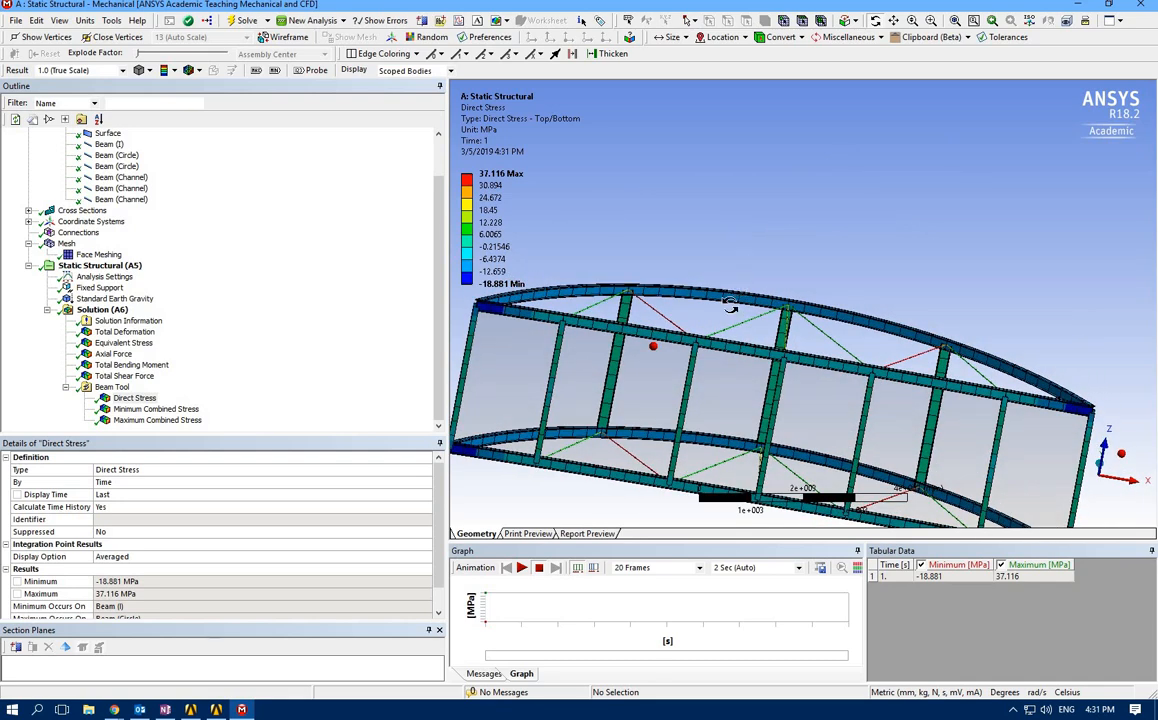
drag(659, 271, 651, 328)
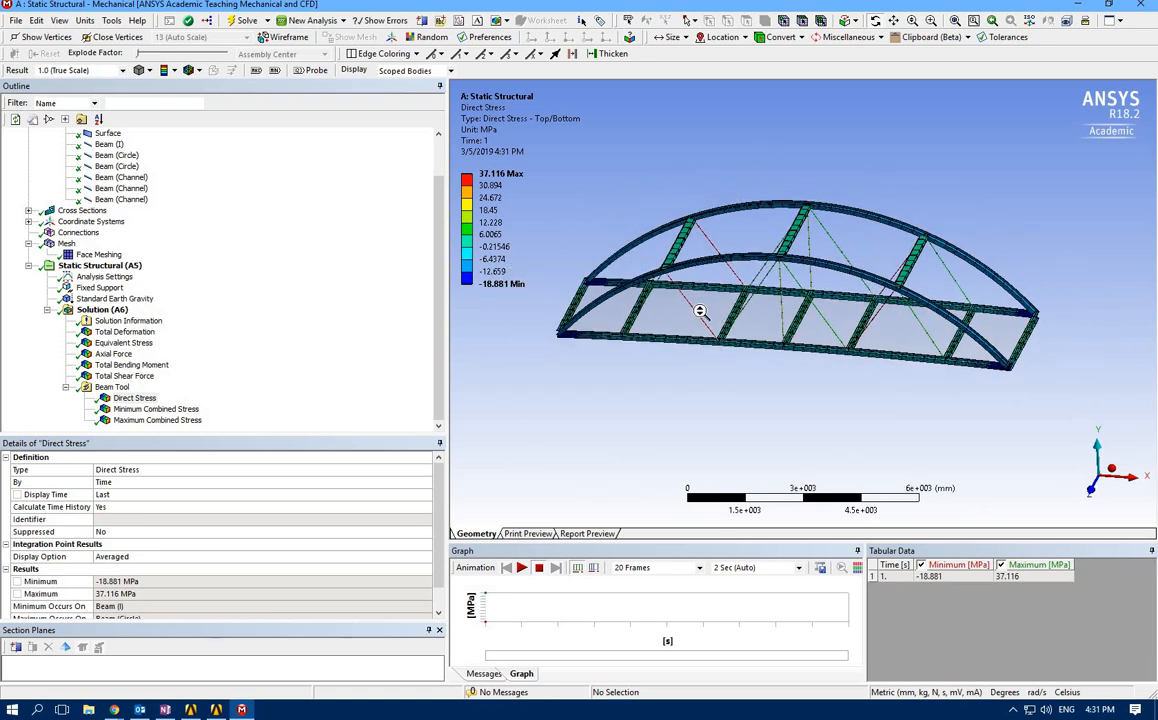
scroll(640, 340, up, 4)
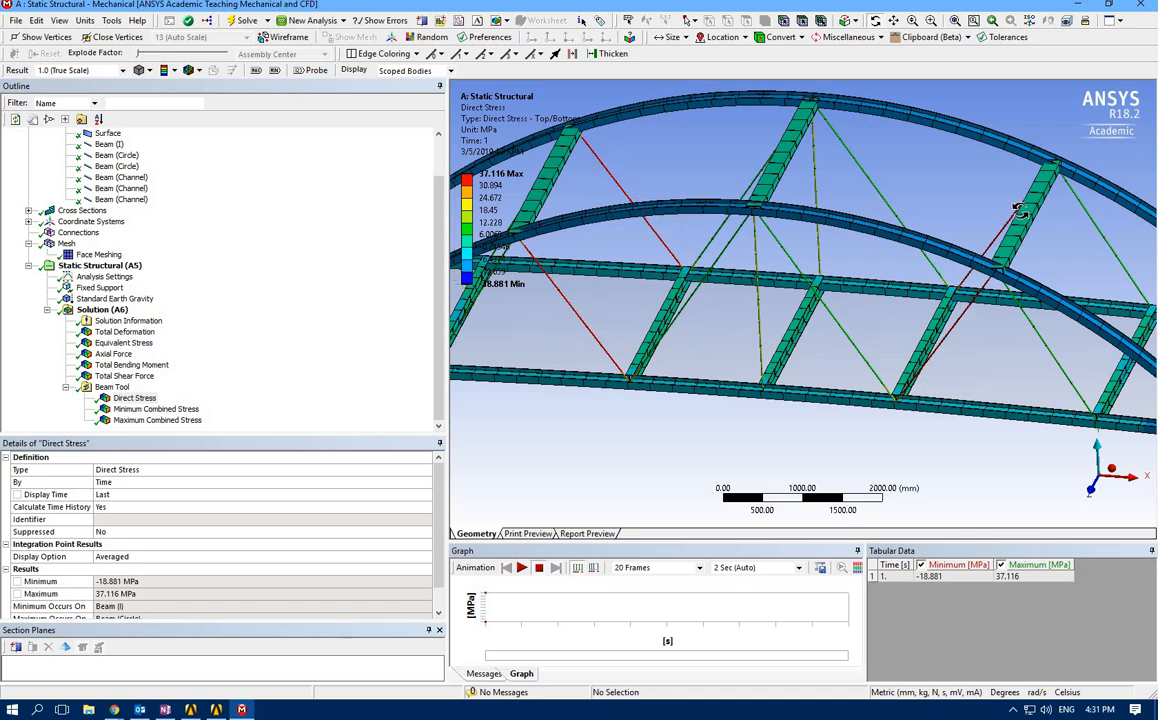
scroll(682, 453, down, 3)
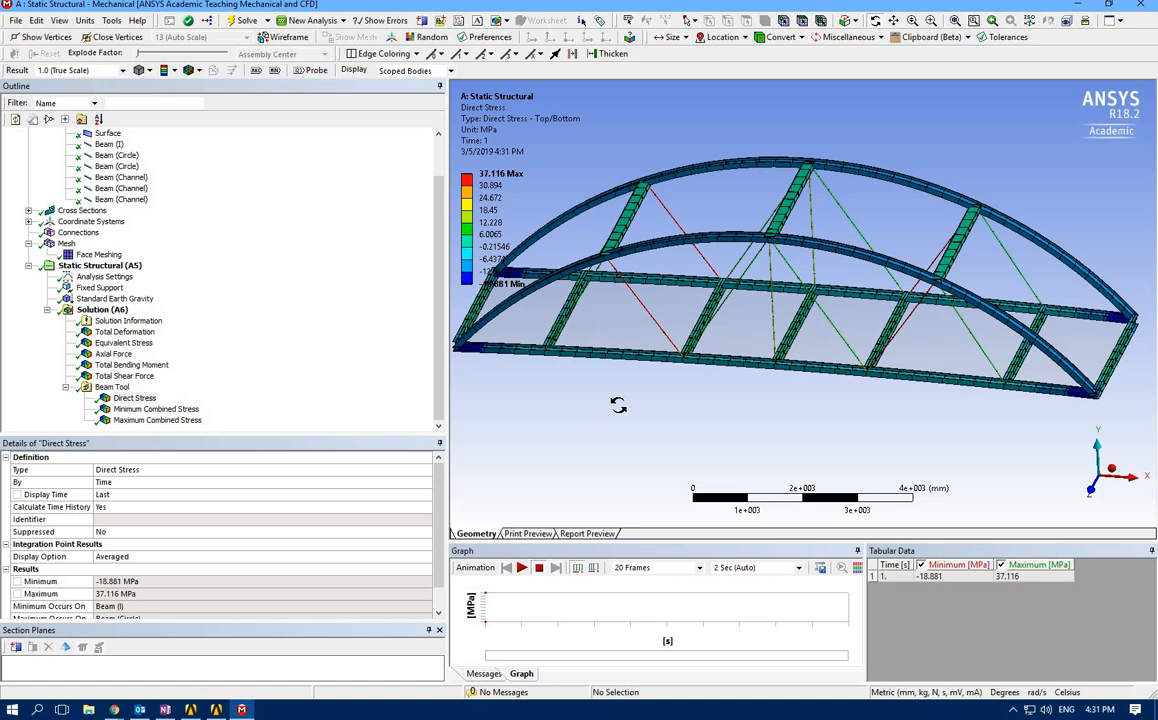
mouse_move(685, 395)
mouse_down()
mouse_move(667, 419)
mouse_move(677, 419)
mouse_up()
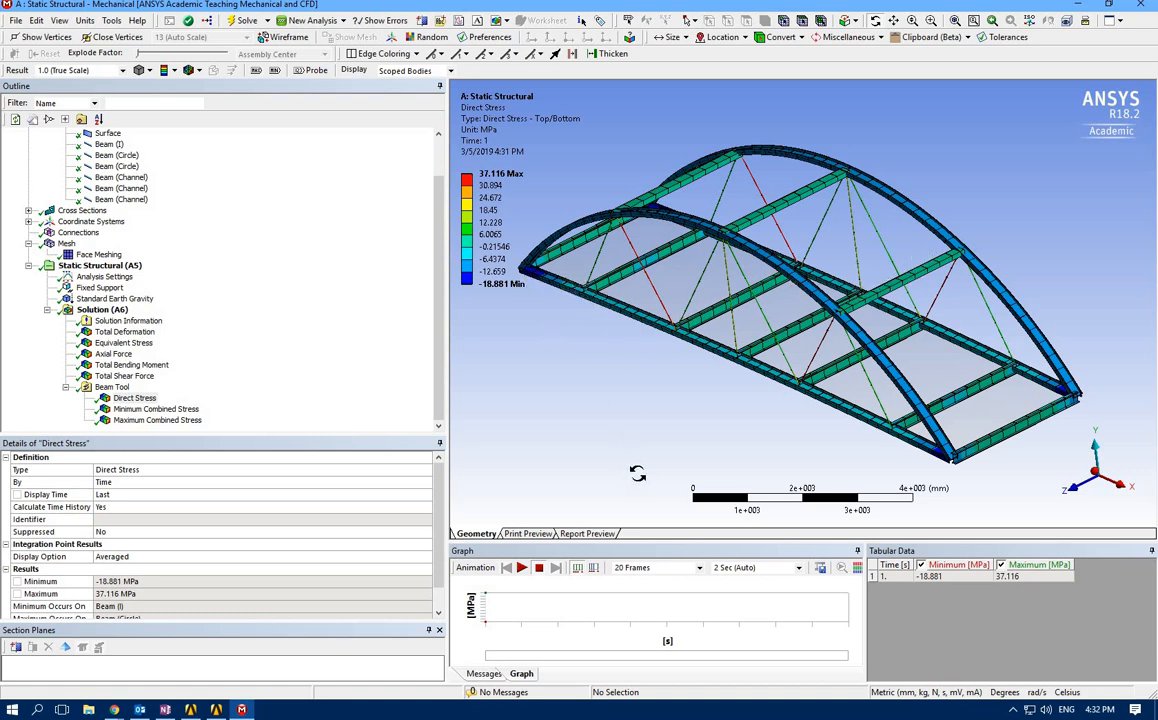
- Add an Acceleration load to the Static Structural analysis and define it by components
click(98, 266)
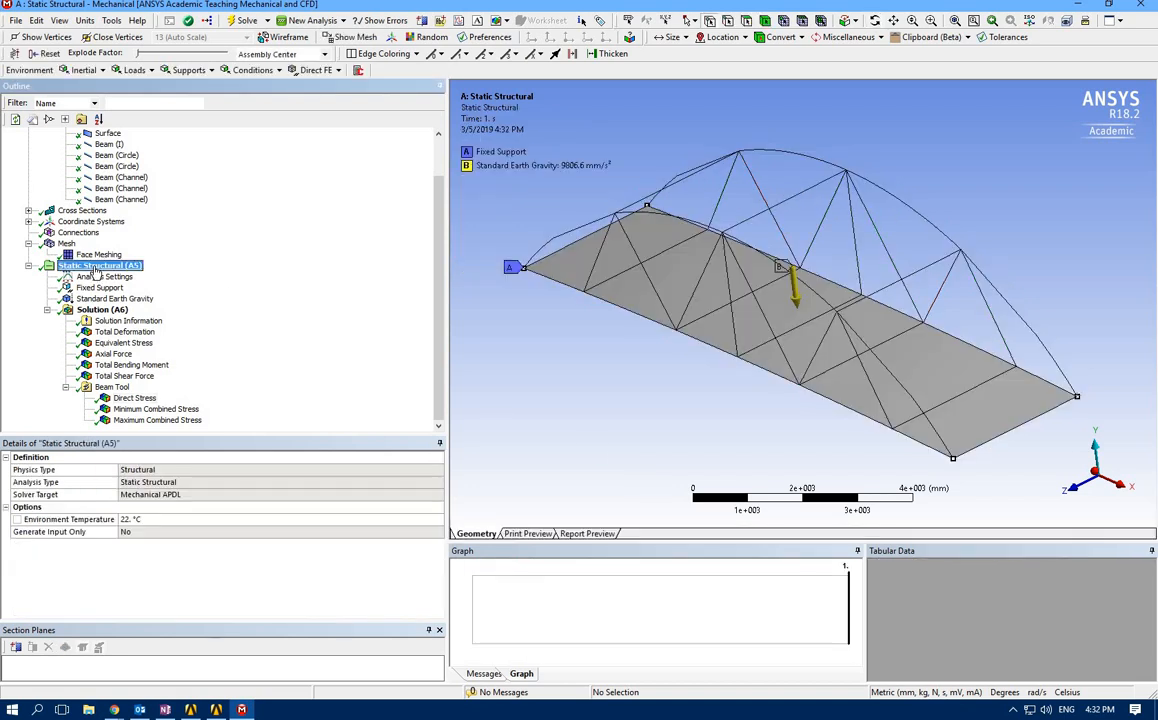
click(81, 70)
click(94, 87)
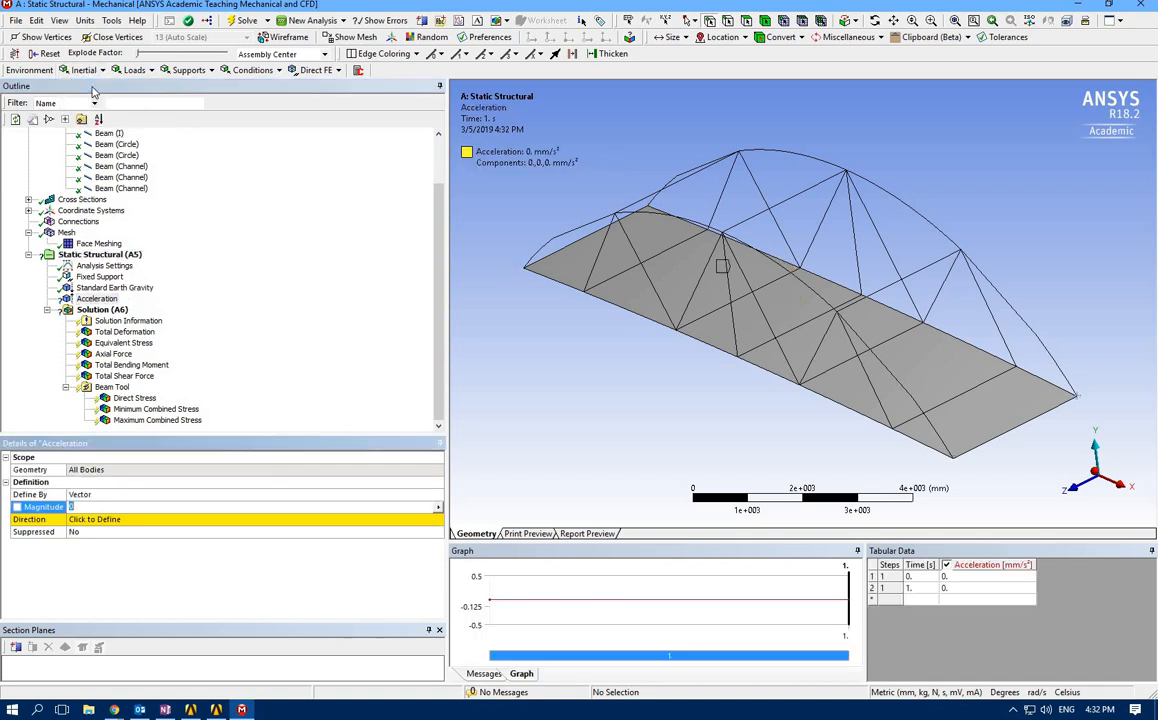
click(437, 509)
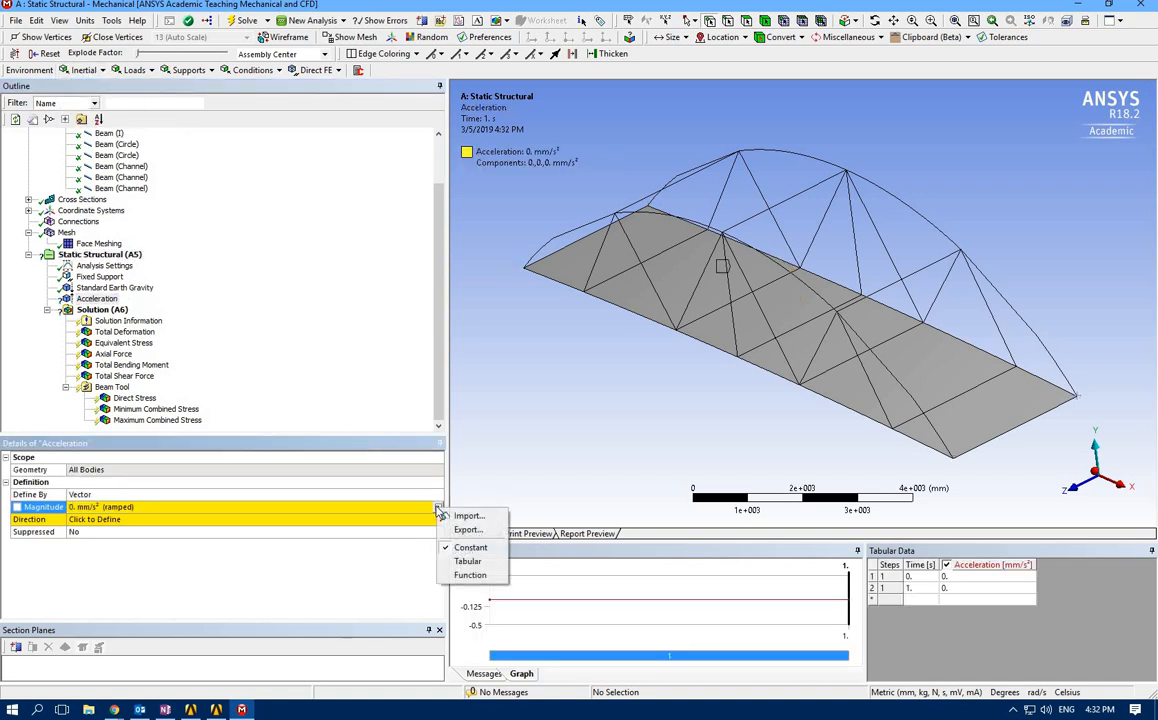
click(419, 495)
click(437, 495)
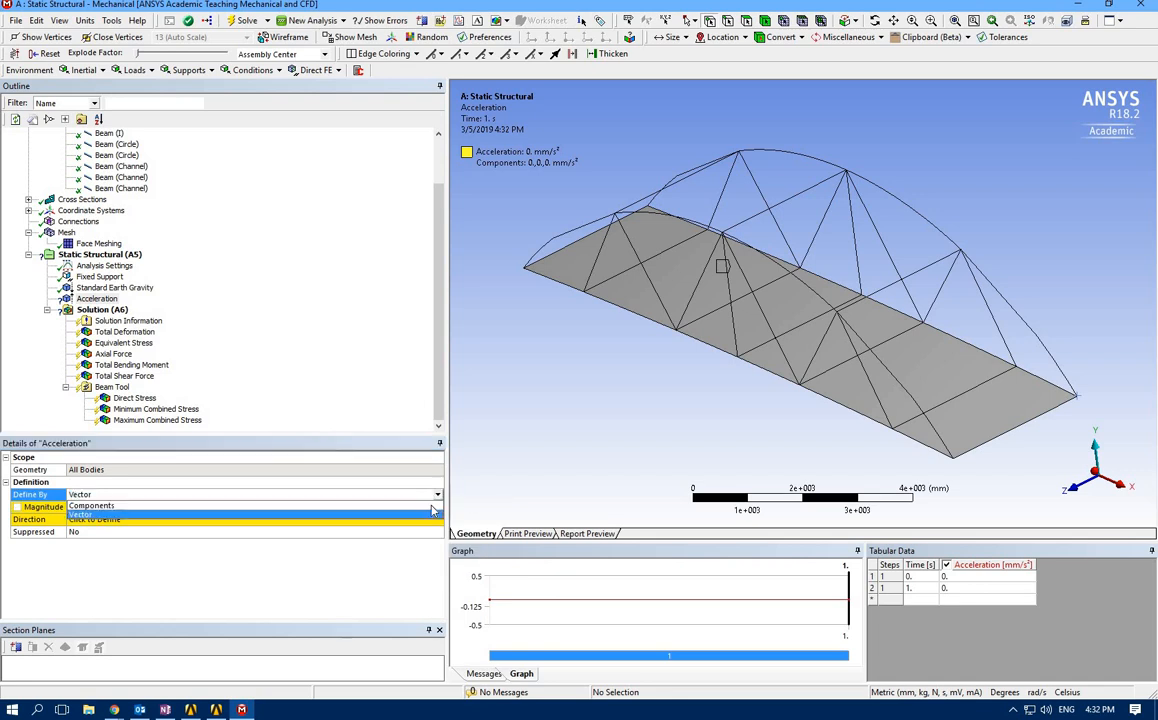
click(170, 515)
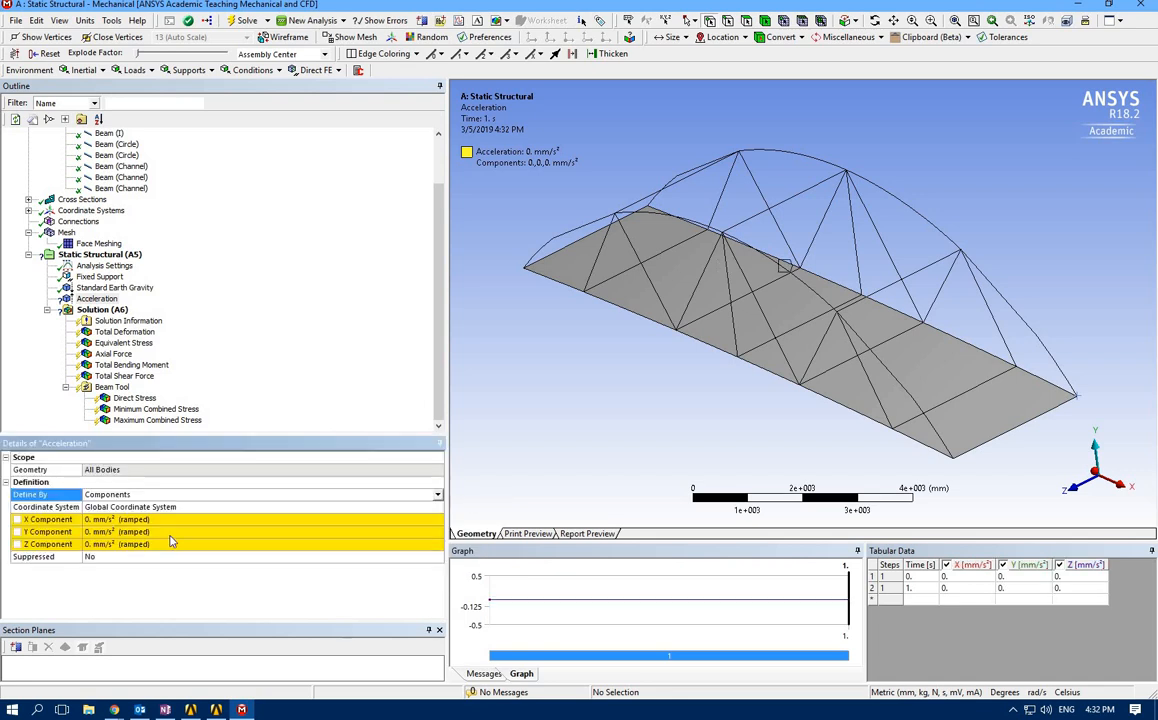
- Switch the units to Metric (m, kg, N, s, V, A) and set the acceleration's Z component to 2 m/s²
click(107, 544)
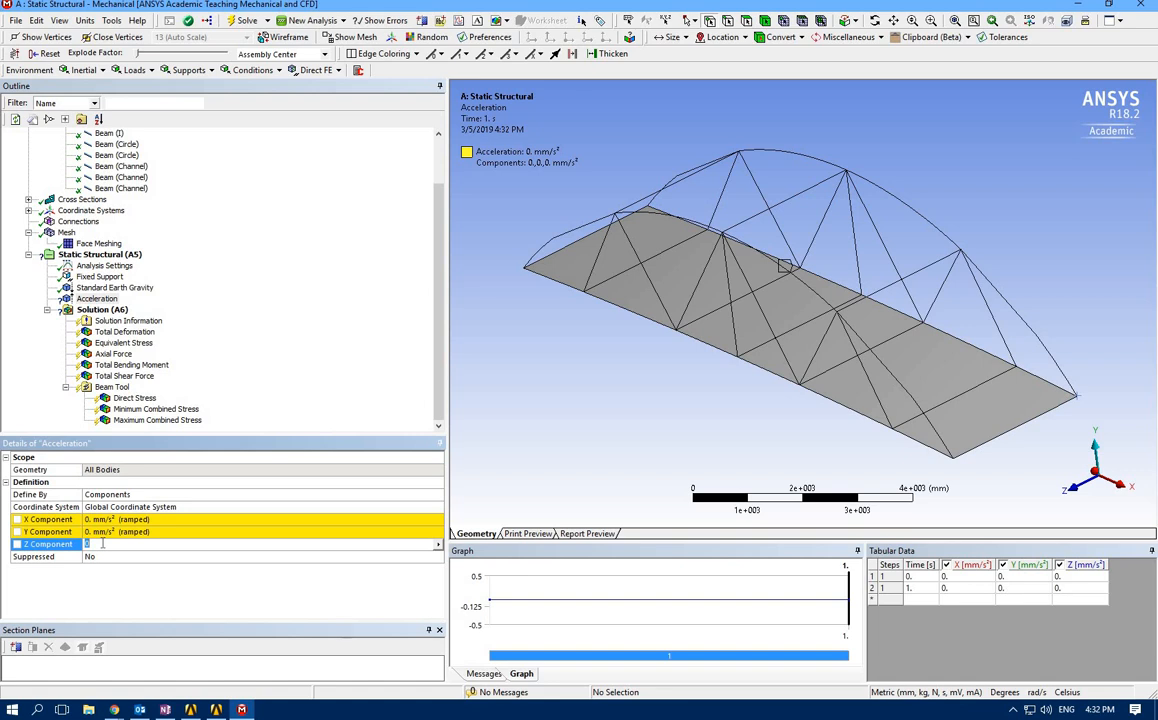
click(85, 20)
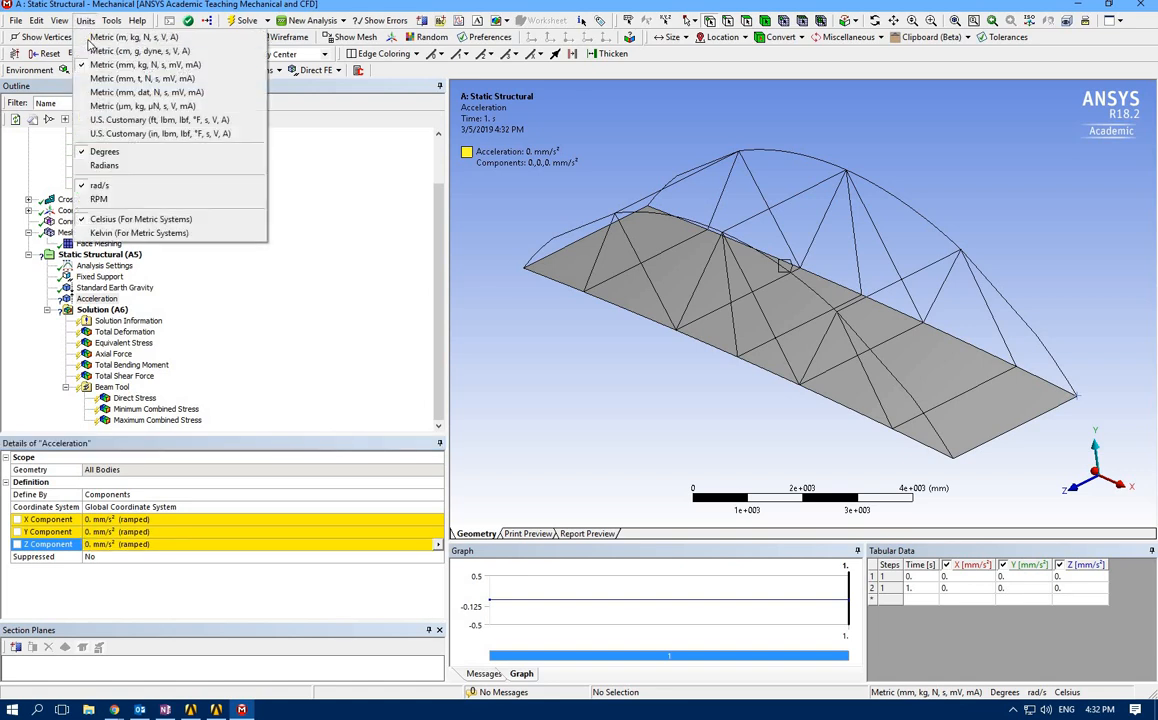
key(Return)
click(87, 544)
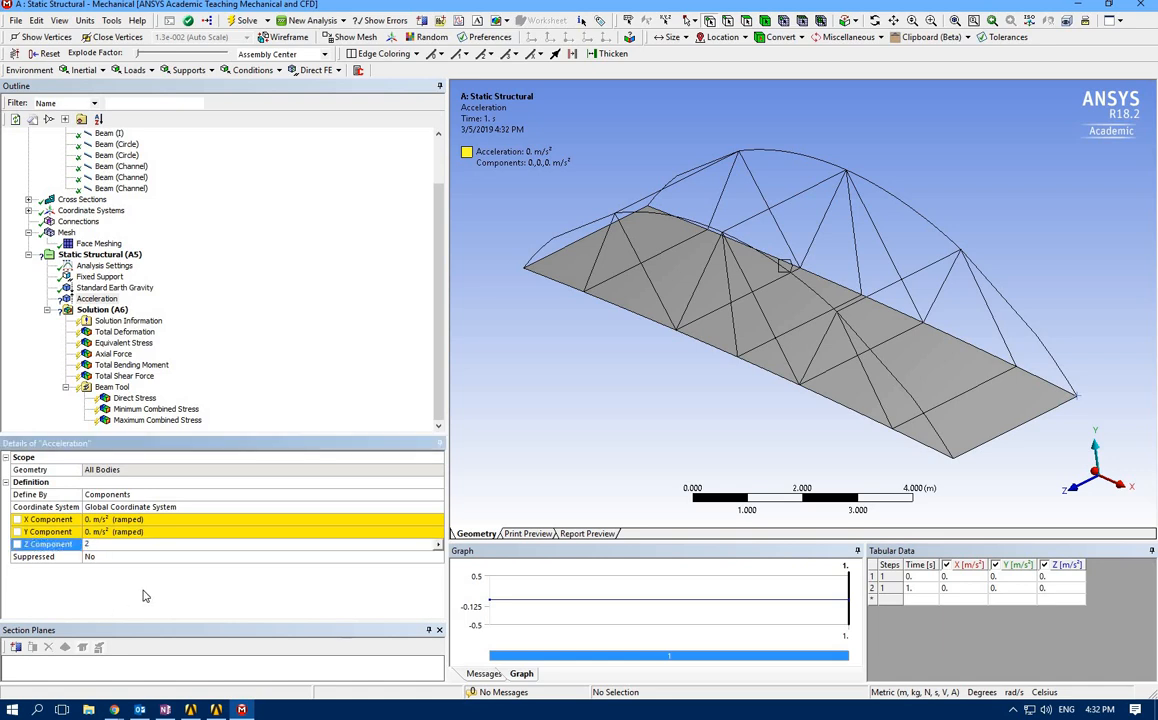
key(Return)
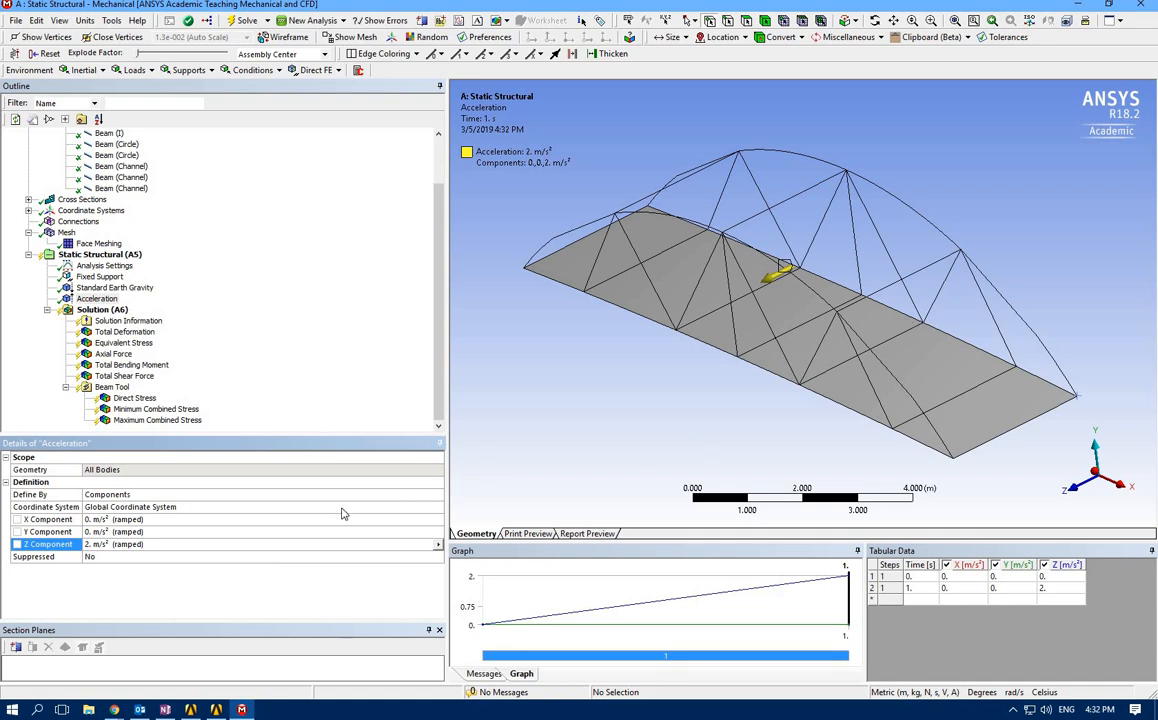
- Solve the model with the lateral acceleration and review the Direct Stress and Total Deformation results
click(244, 21)
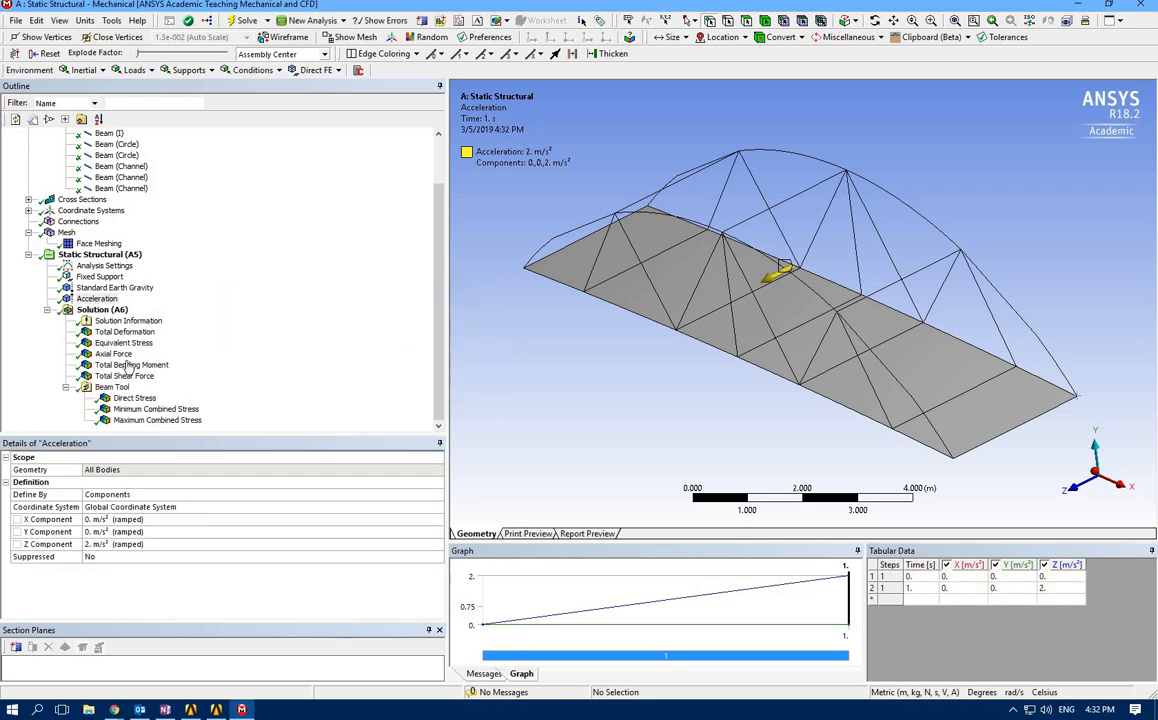
click(135, 398)
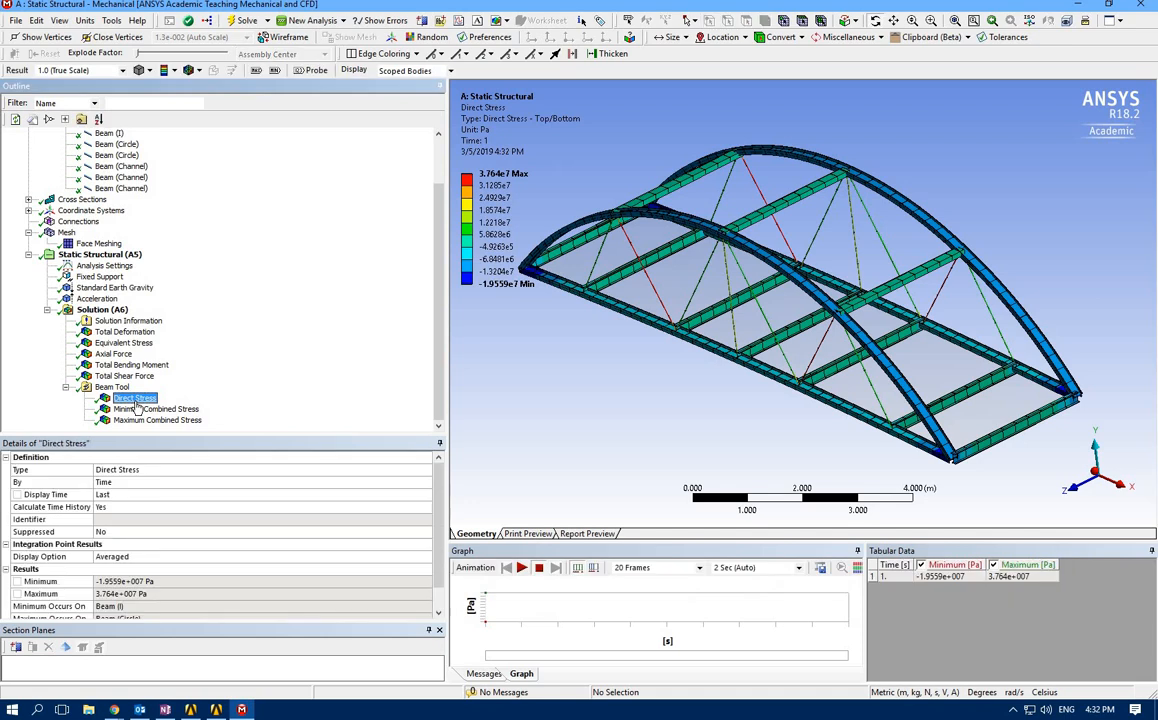
click(124, 331)
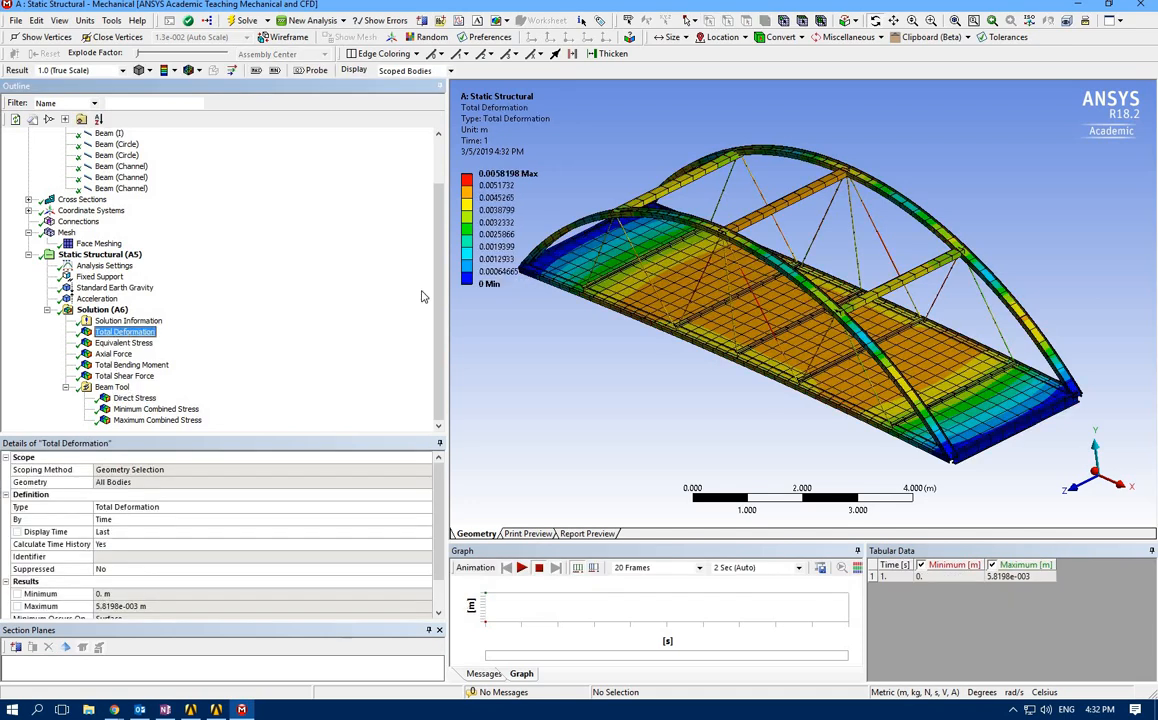
drag(660, 350, 535, 343)
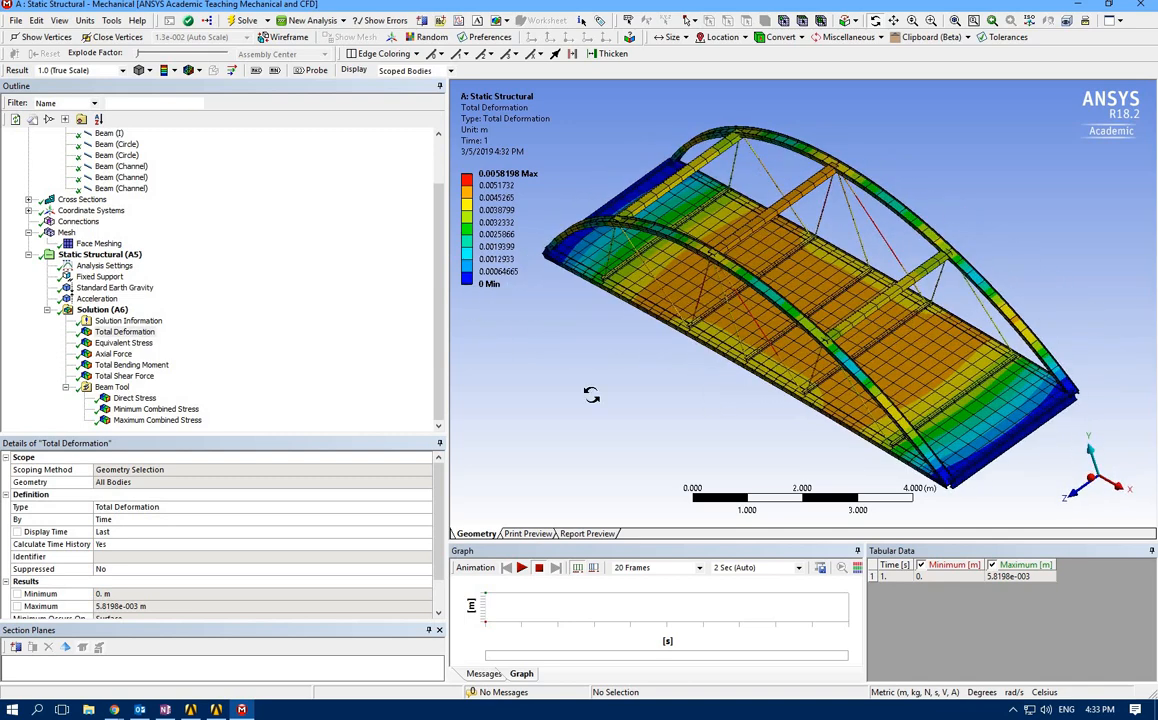
drag(628, 383, 420, 482)
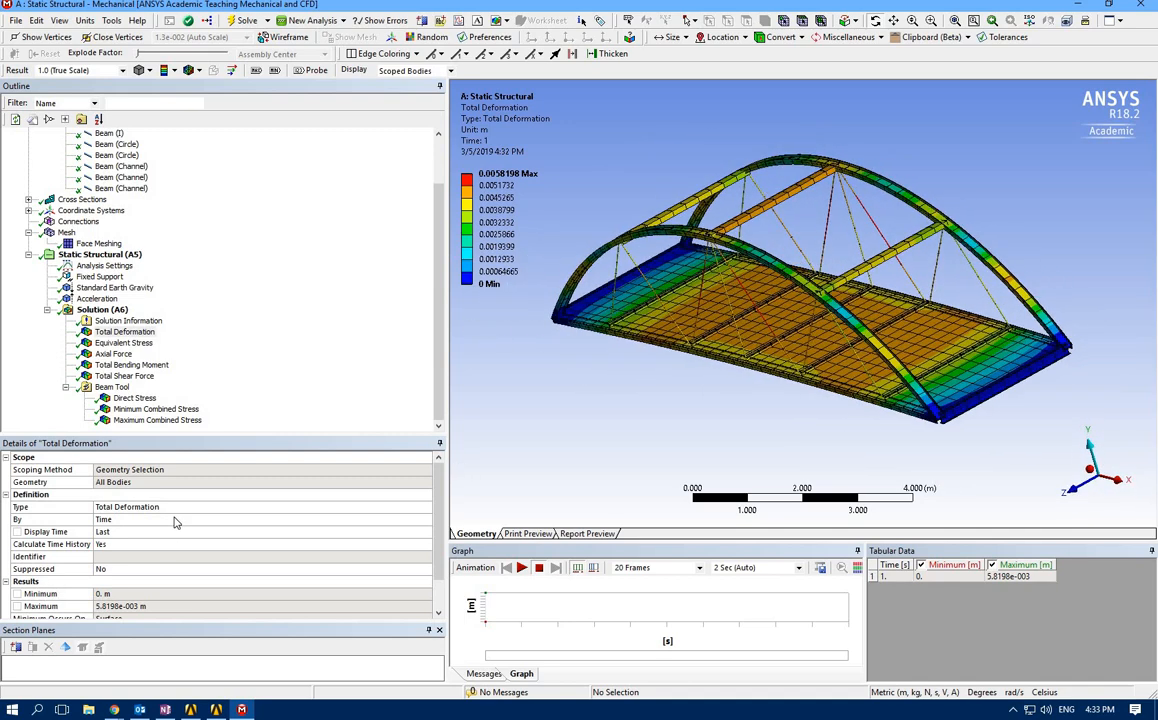
scroll(173, 521, down, 1)
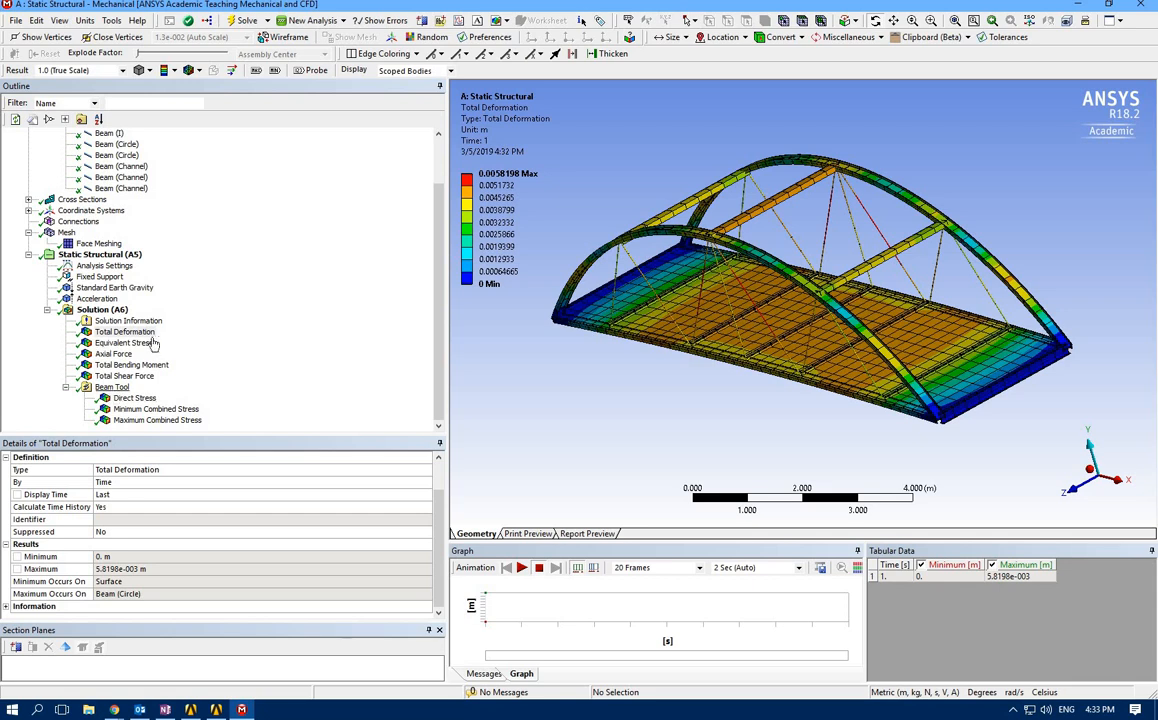
- Set the acceleration's Z component to 10 m/s² and solve the analysis again
click(96, 299)
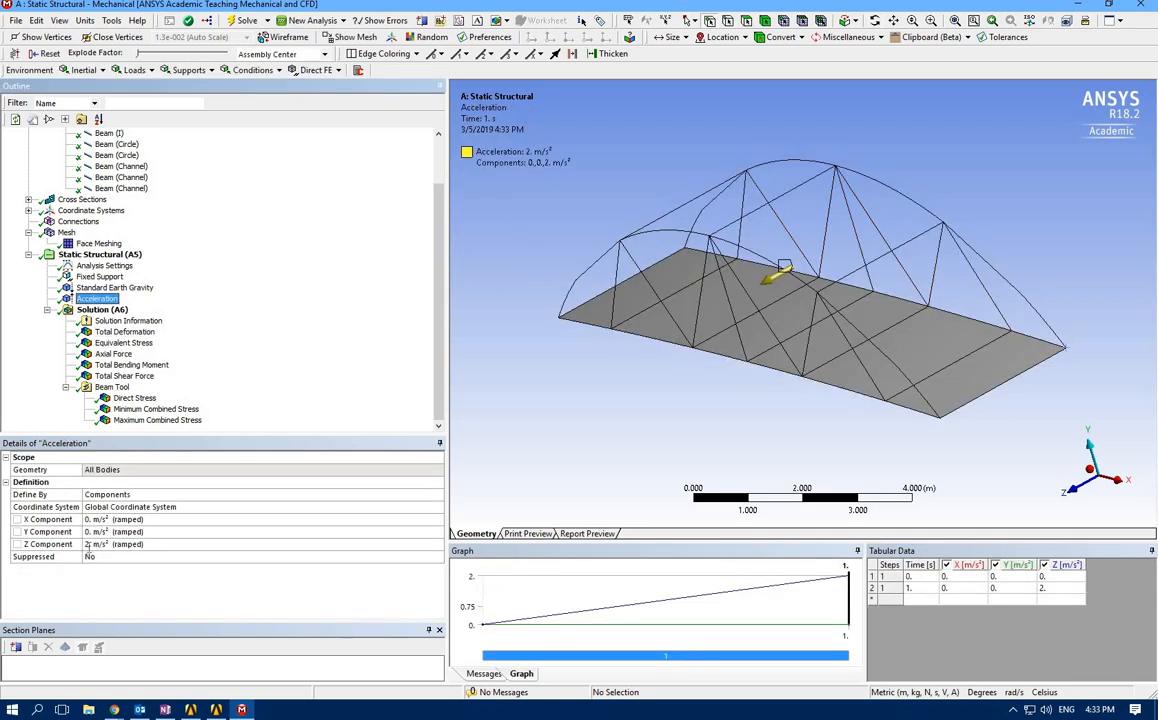
click(104, 545)
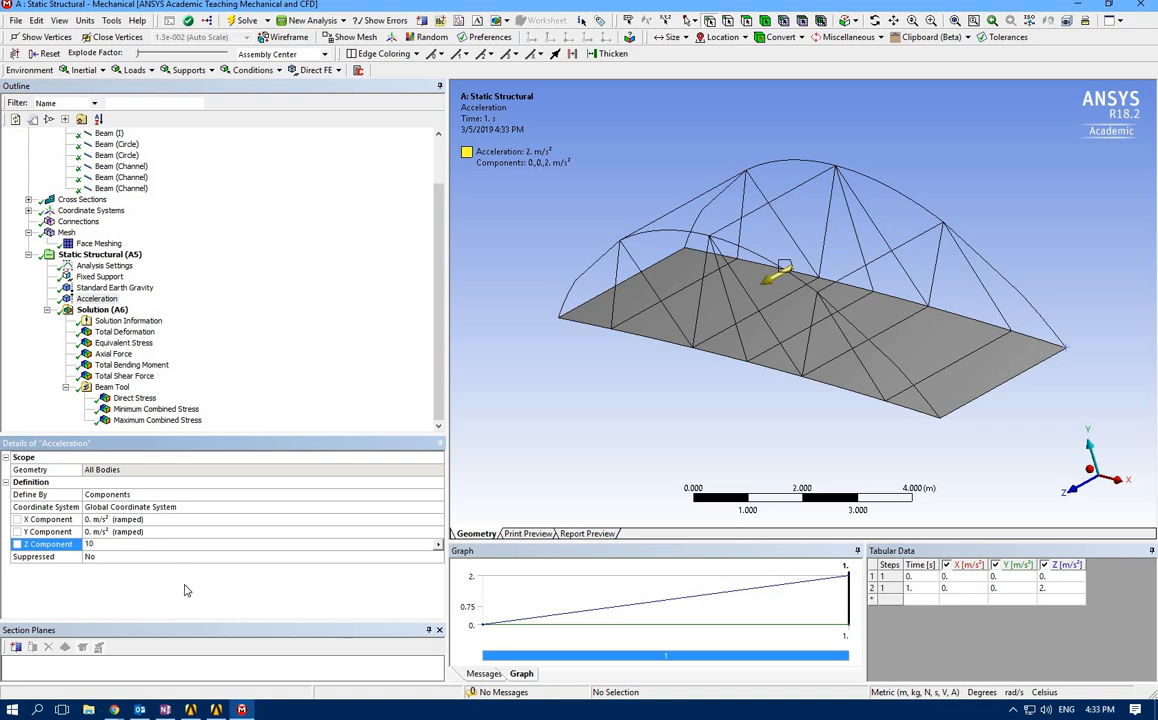
key(Return)
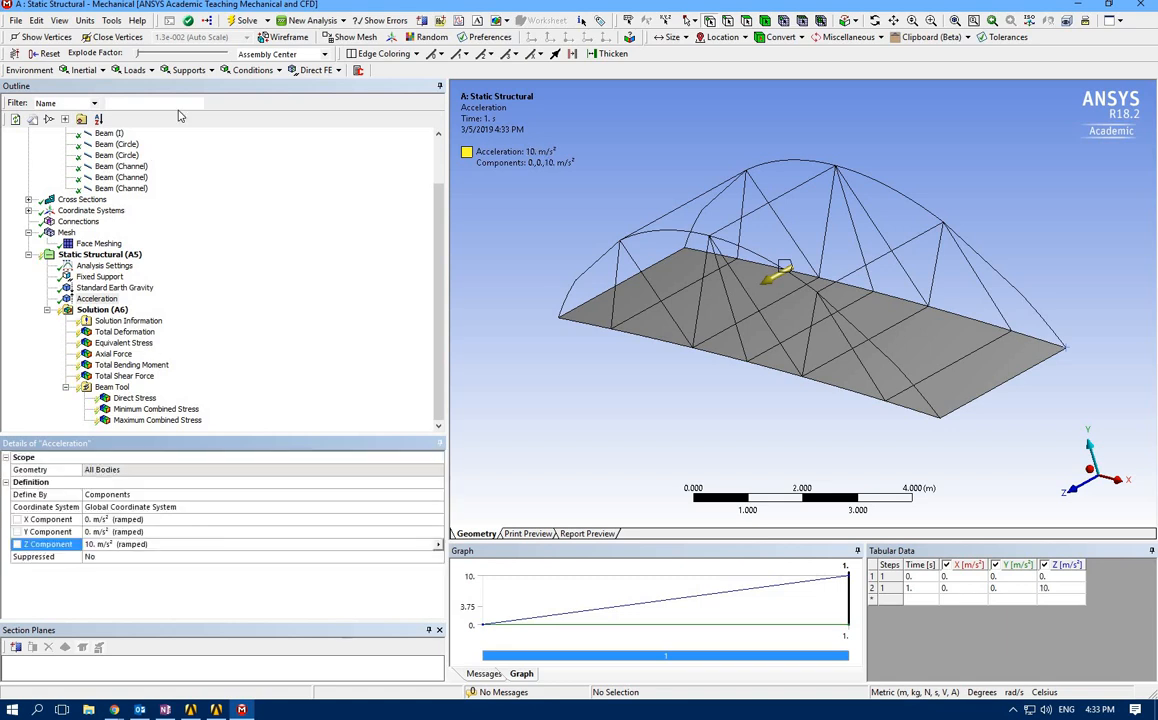
click(242, 22)
- Display Total Deformation in Metric (mm, kg, N, s, mV, mA) units and examine the arches and deck from several angles
middle_drag(668, 382, 751, 436)
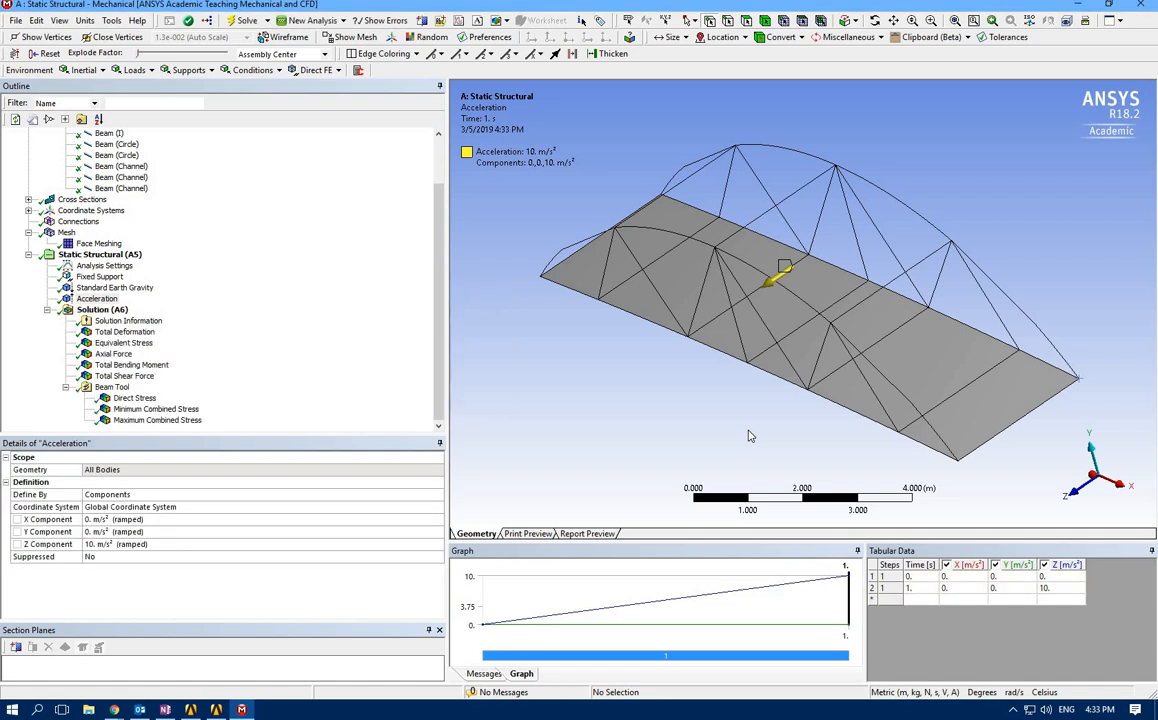
click(122, 332)
middle_drag(601, 366, 720, 262)
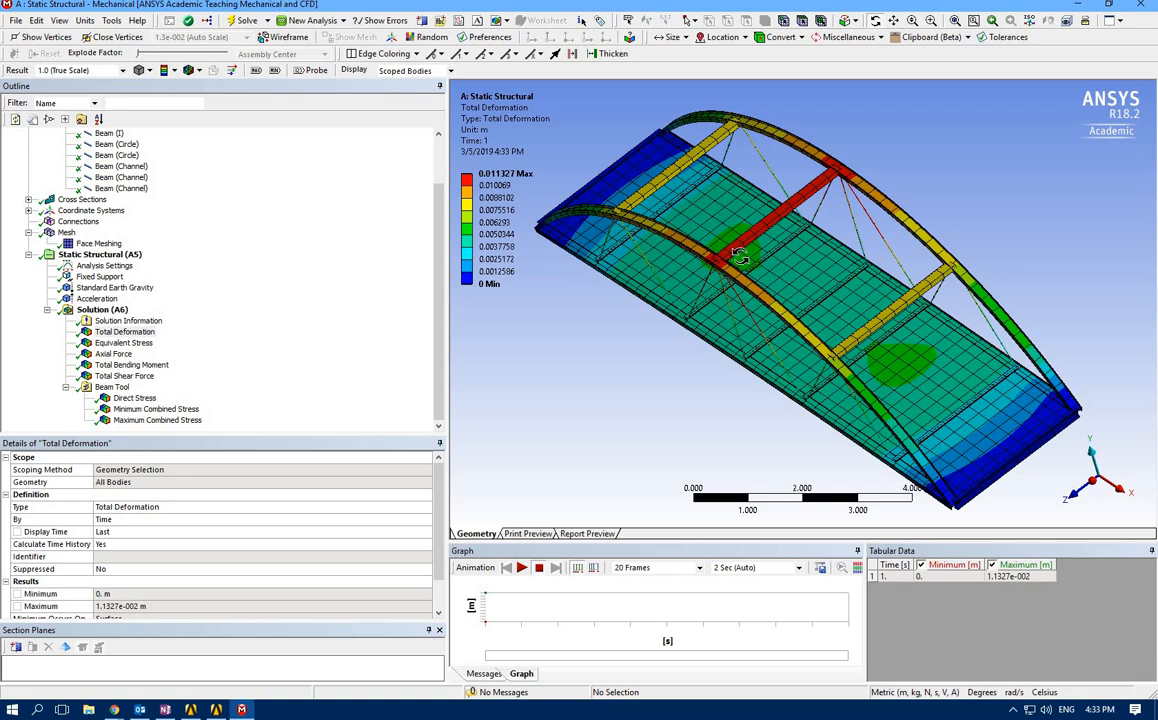
click(76, 21)
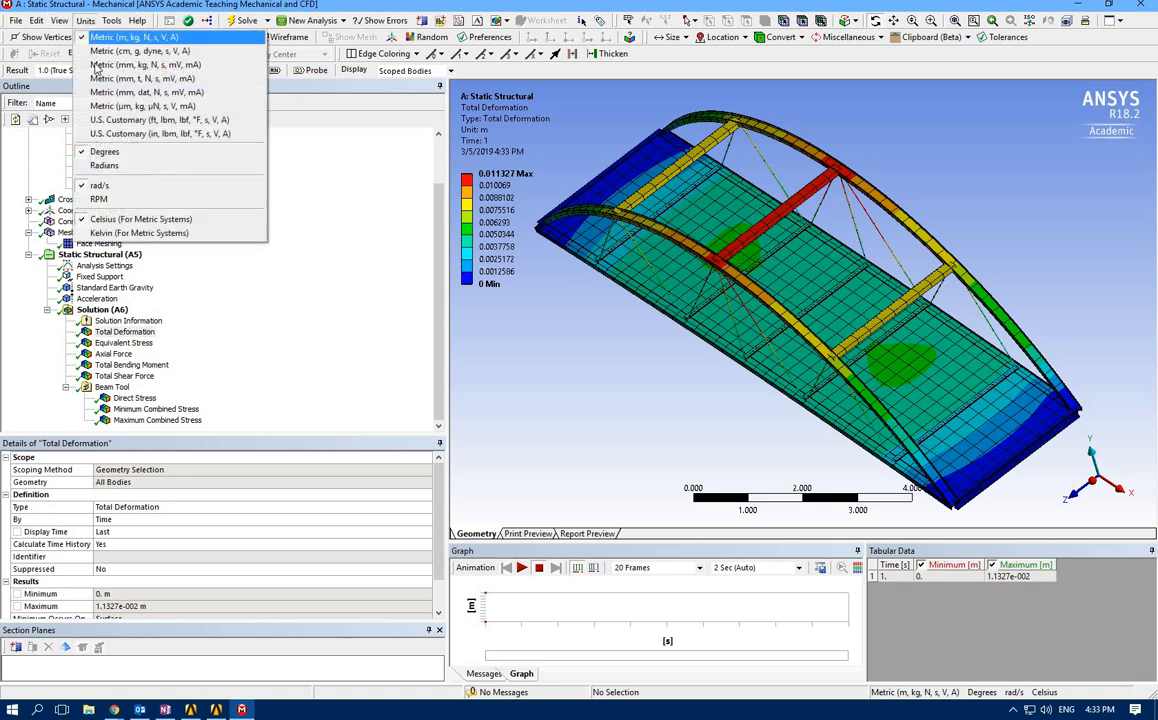
click(102, 70)
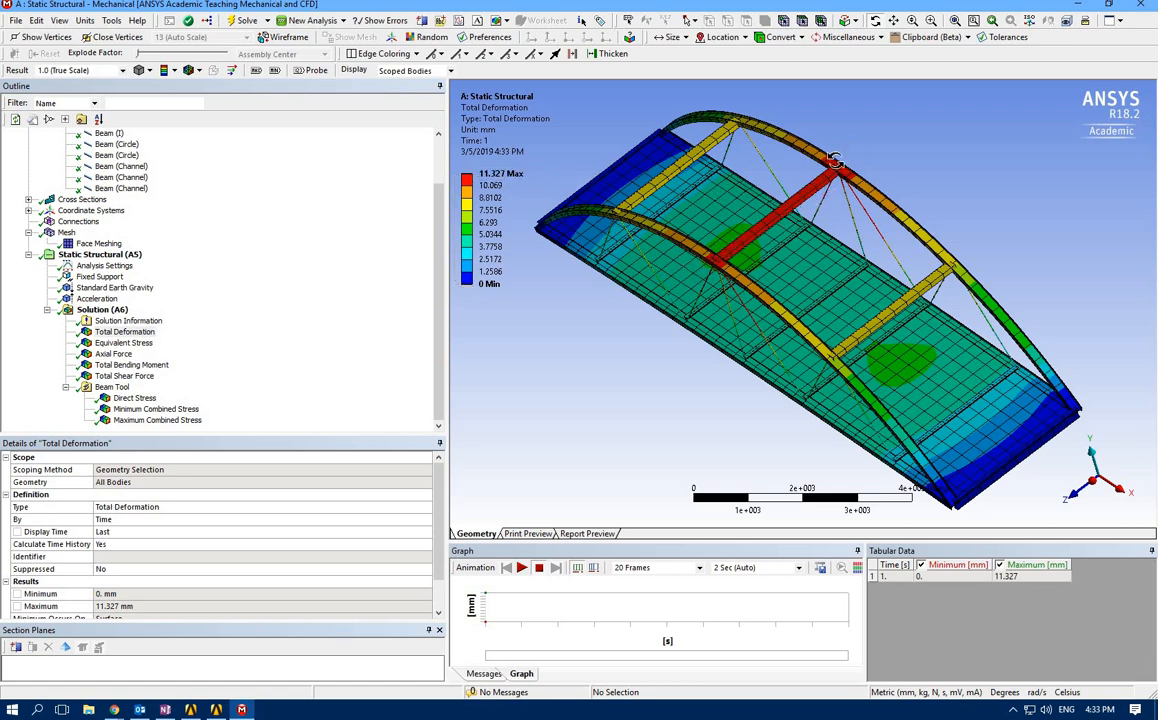
drag(600, 358, 672, 377)
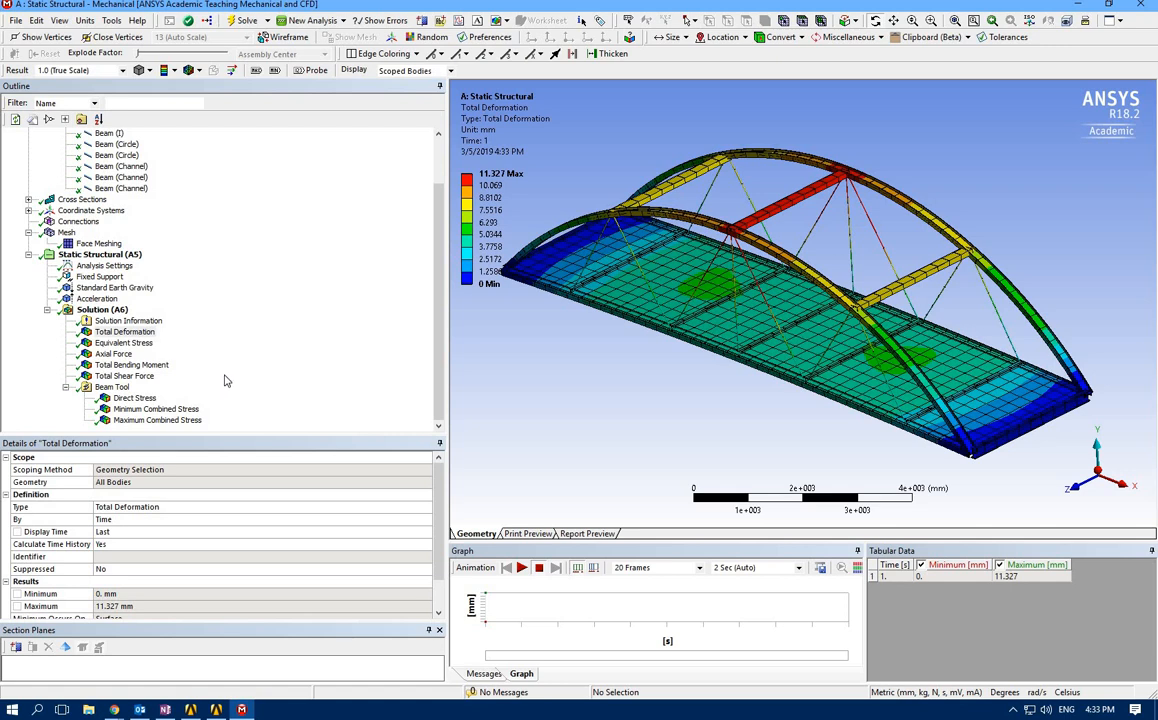
drag(618, 365, 689, 390)
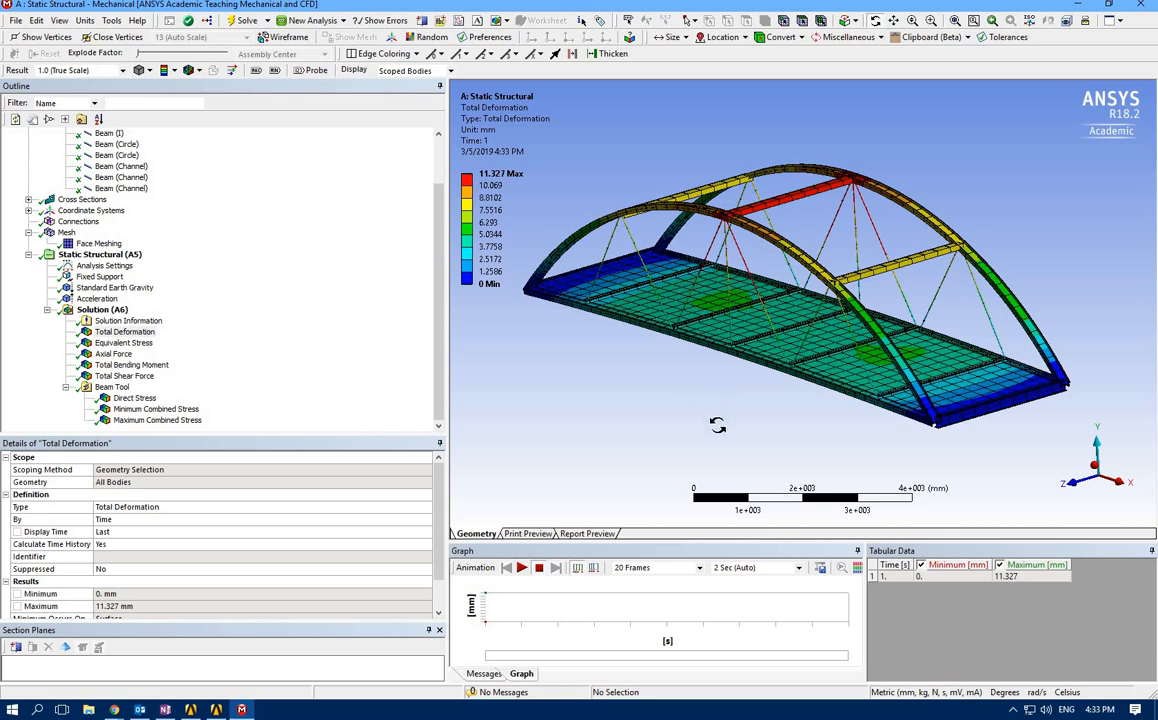
drag(712, 396, 737, 420)
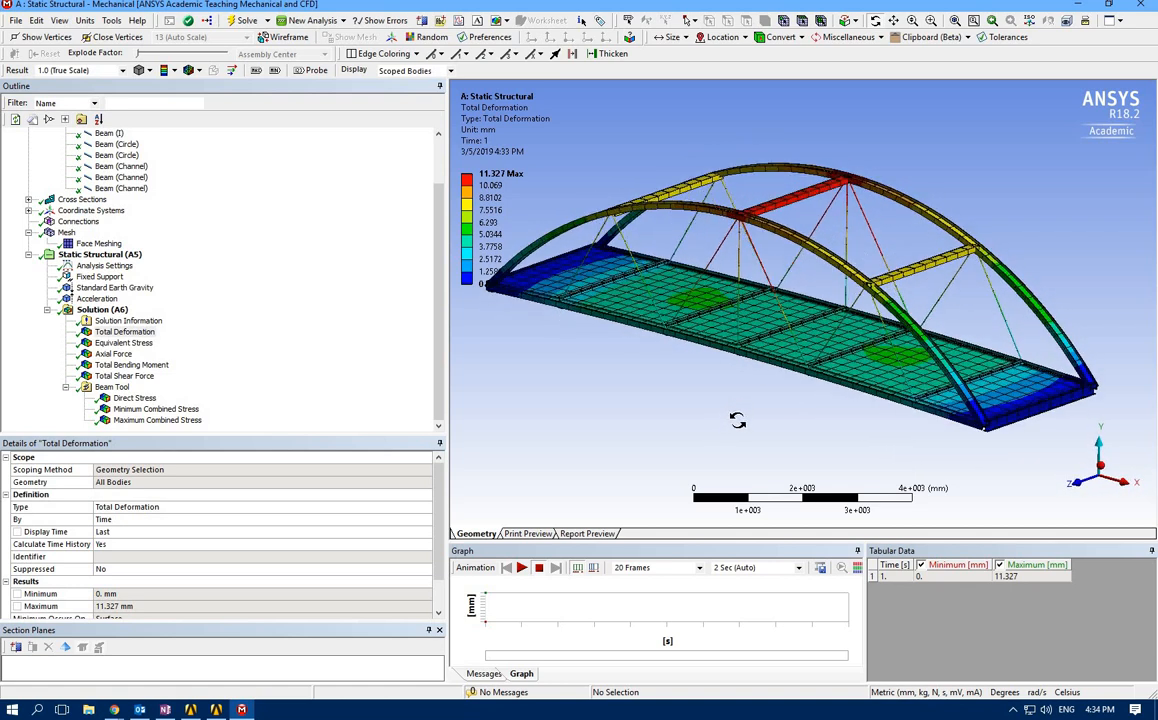